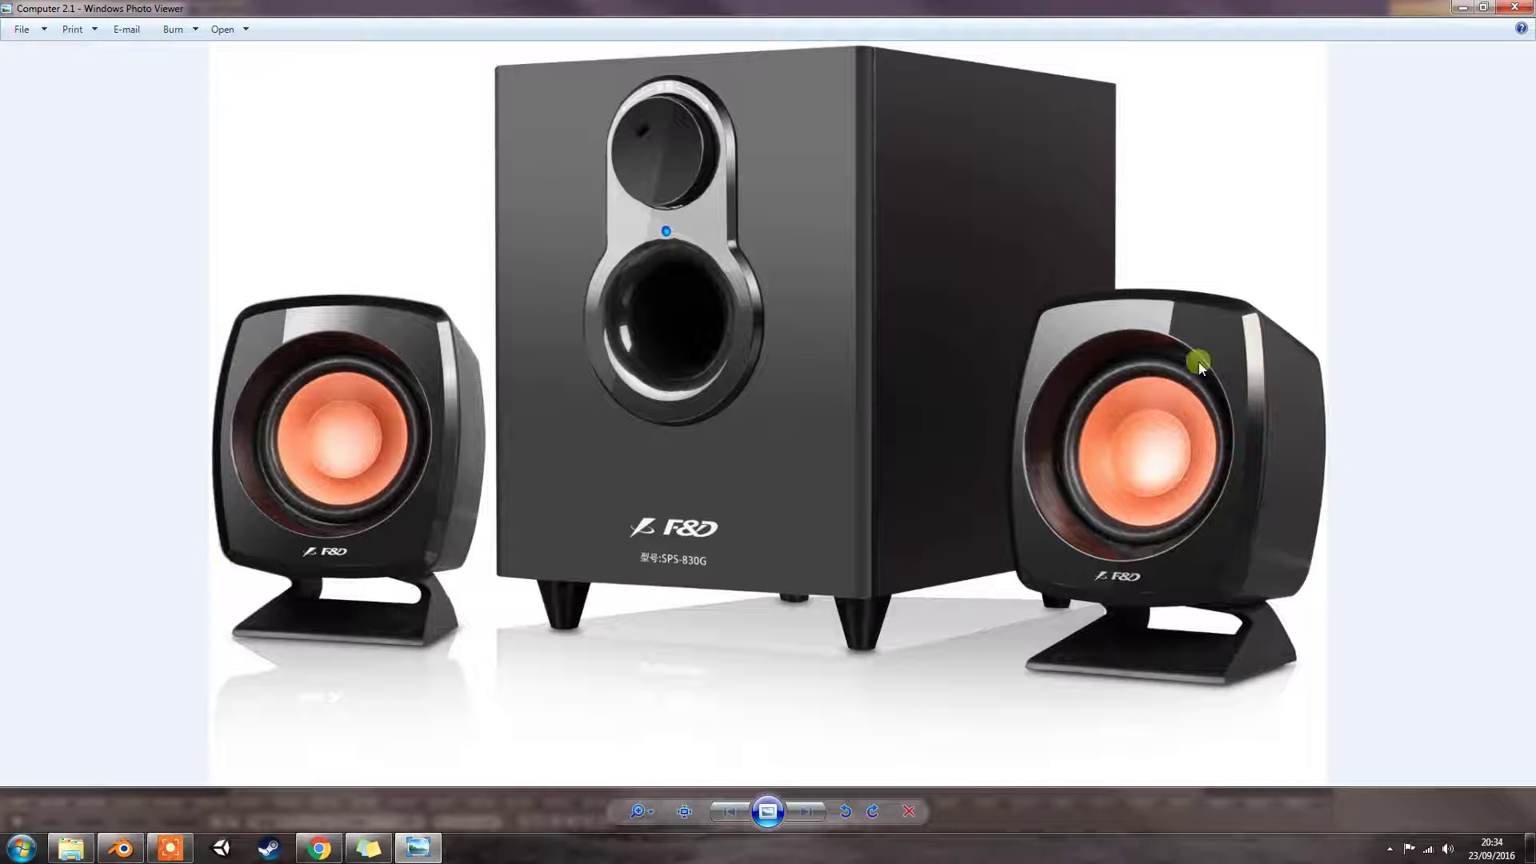
# Step: Switch from the reference photo to an empty scene layer and snap the 3D cursor to the scene centre
pyautogui.moveTo(1370, 10); pyautogui.dragTo(0, 48)
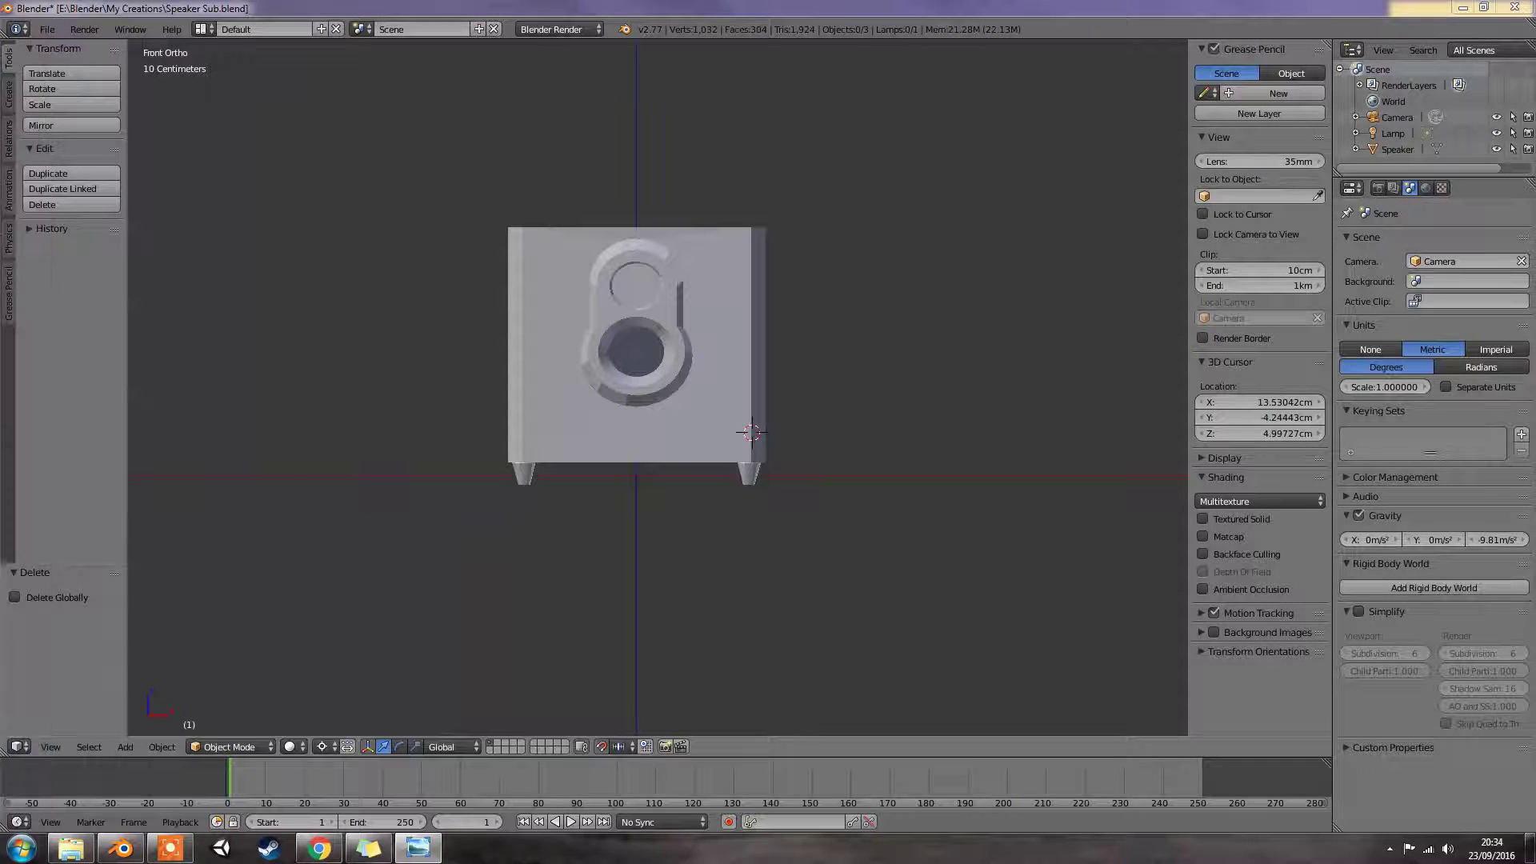
pyautogui.click(496, 745)
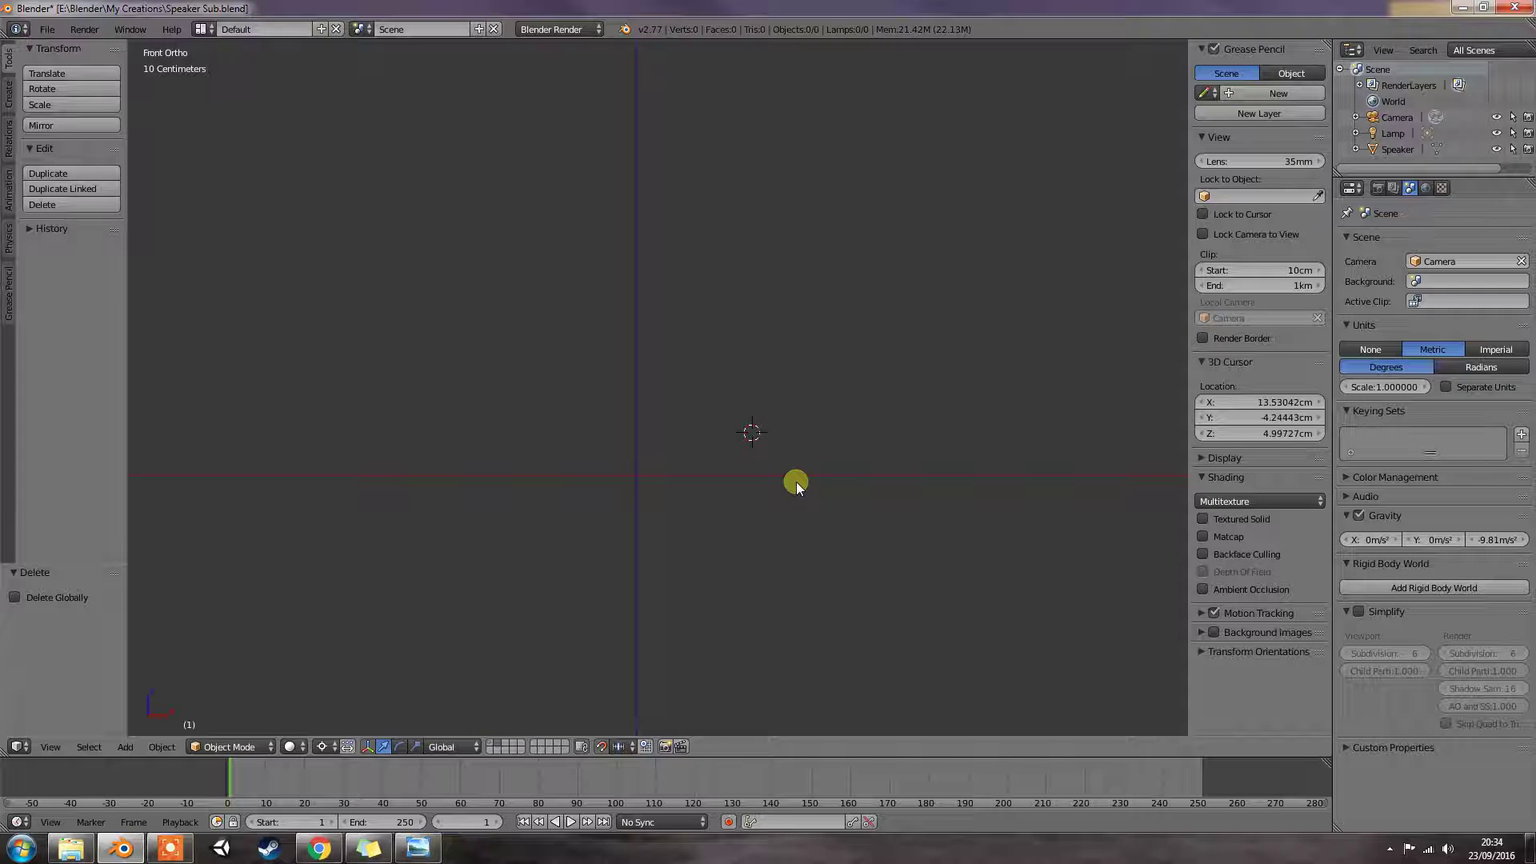
pyautogui.hotkey('shift', 's')
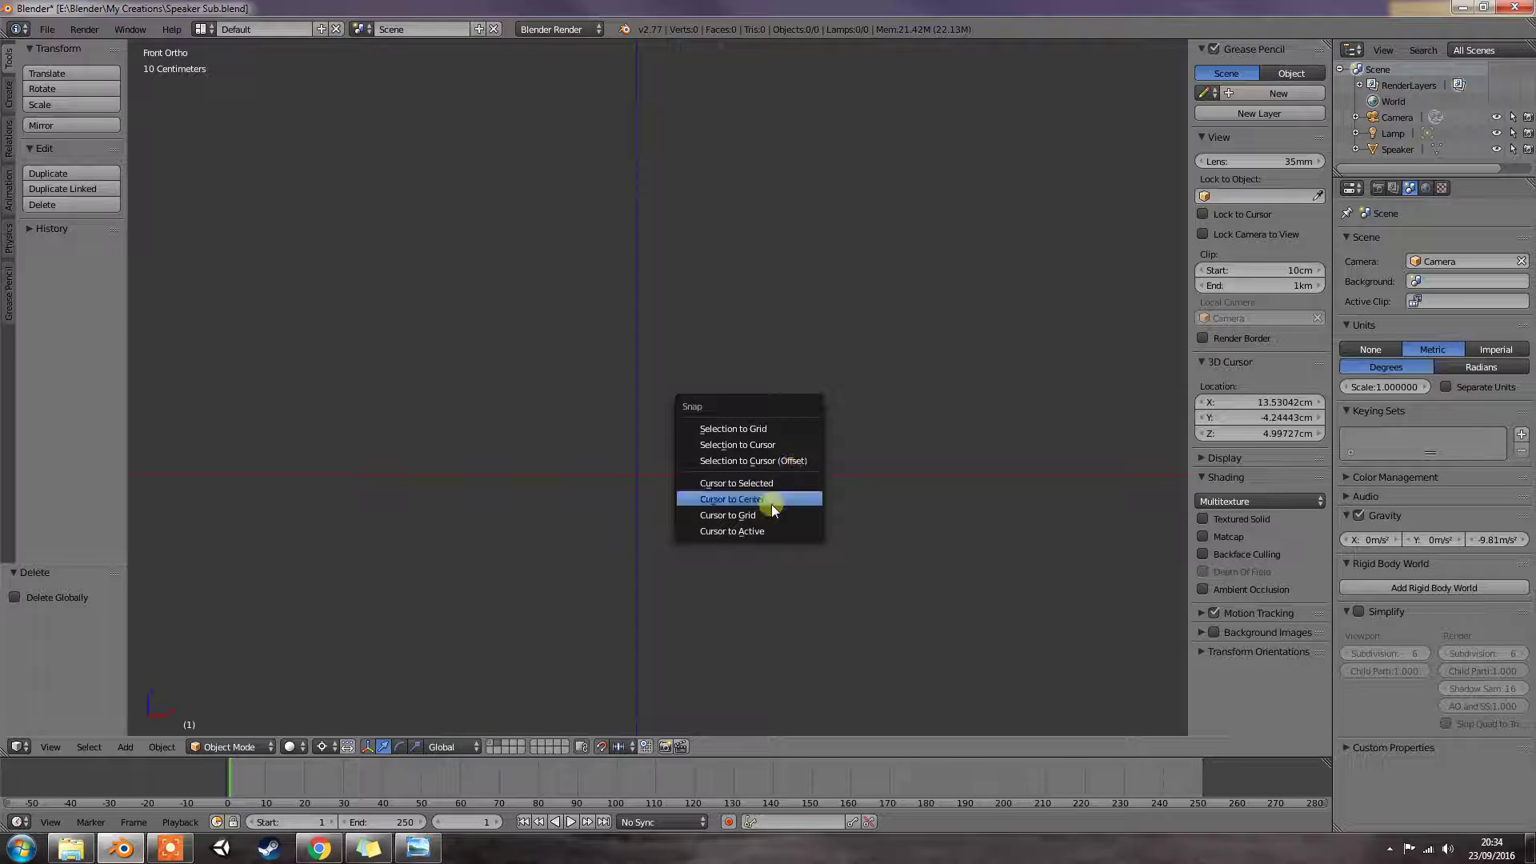
pyautogui.click(771, 501)
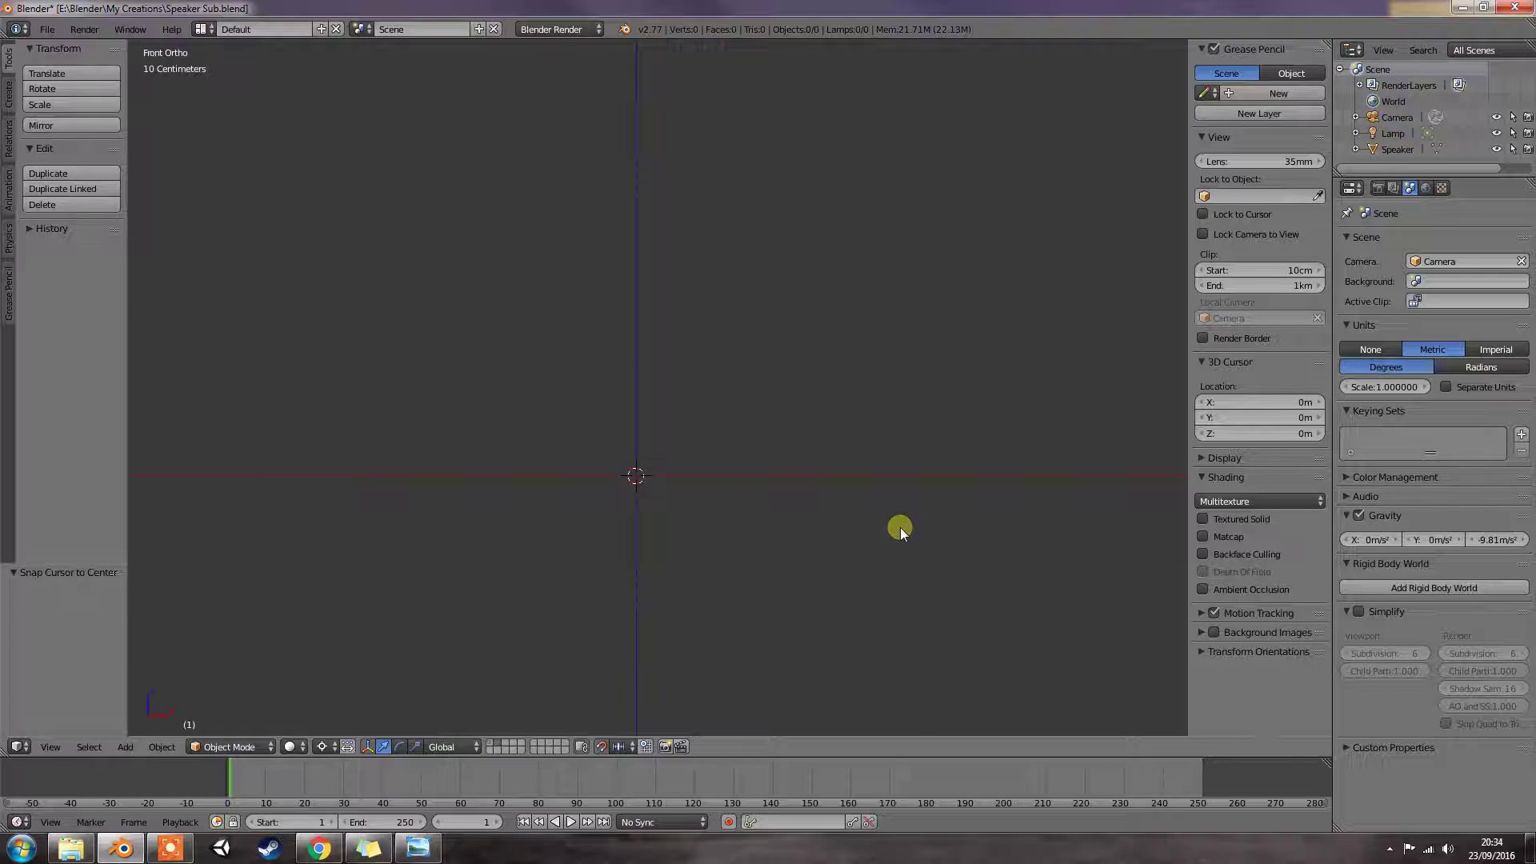
# Step: Add a cube at the 3D cursor and set its X, Y and Z dimensions to 0.15 m
pyautogui.hotkey('shift', 'a')
pyautogui.moveTo(896, 512)
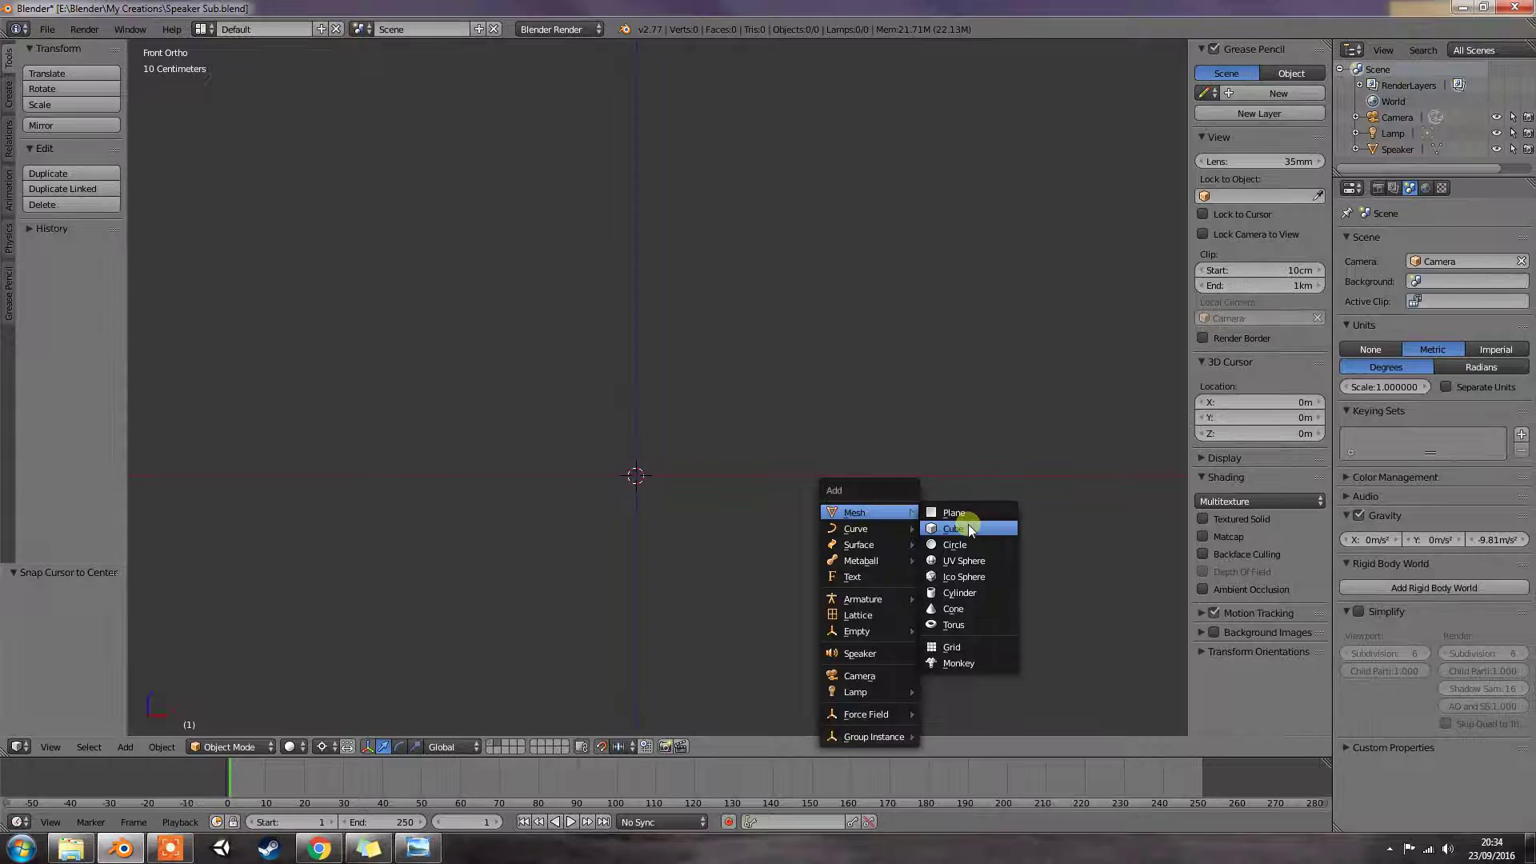
pyautogui.click(952, 529)
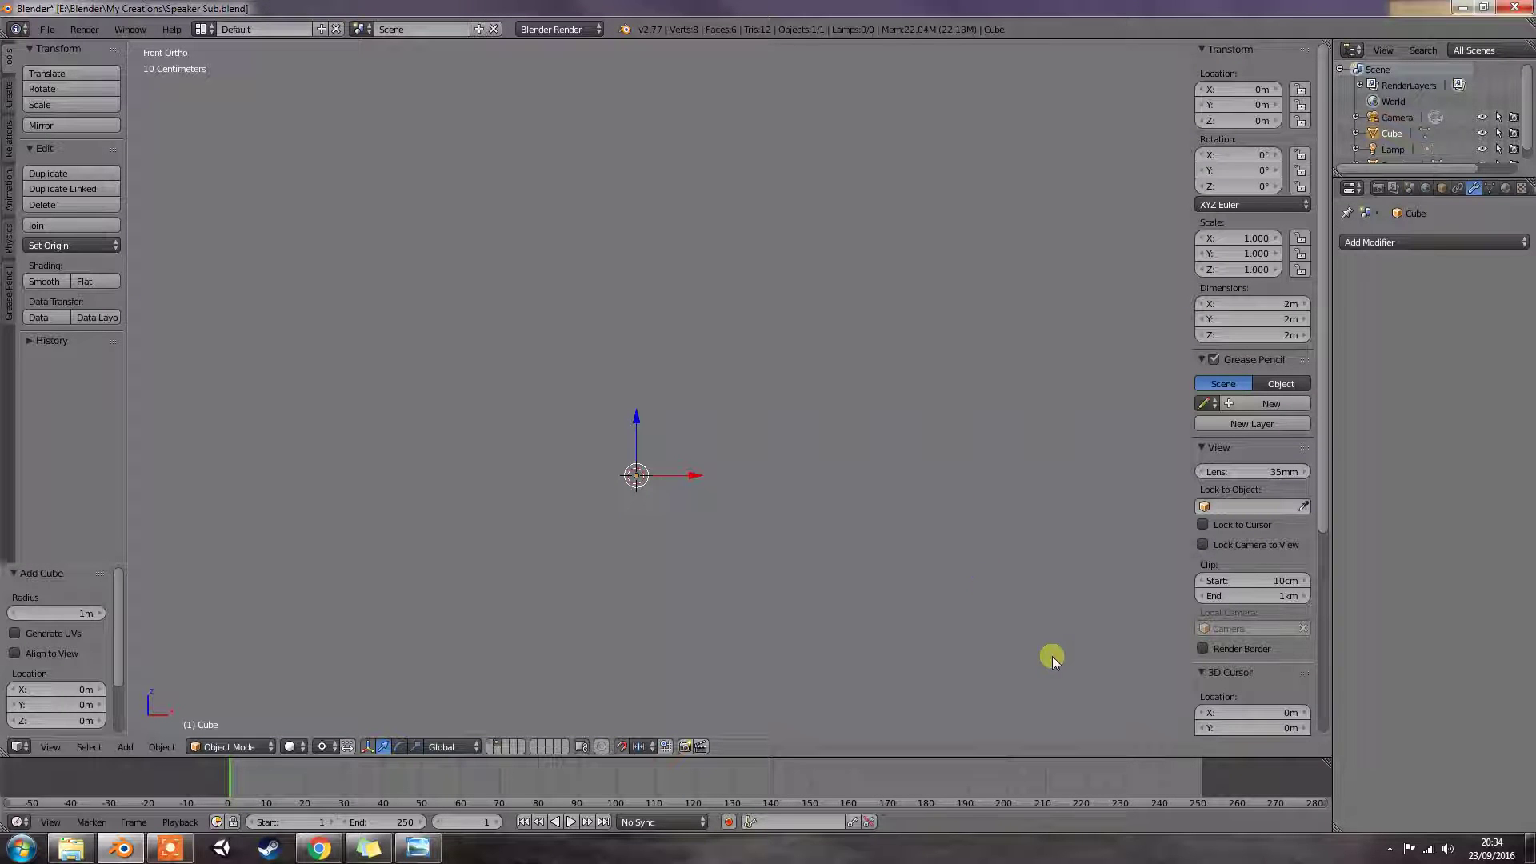
pyautogui.click(1273, 304)
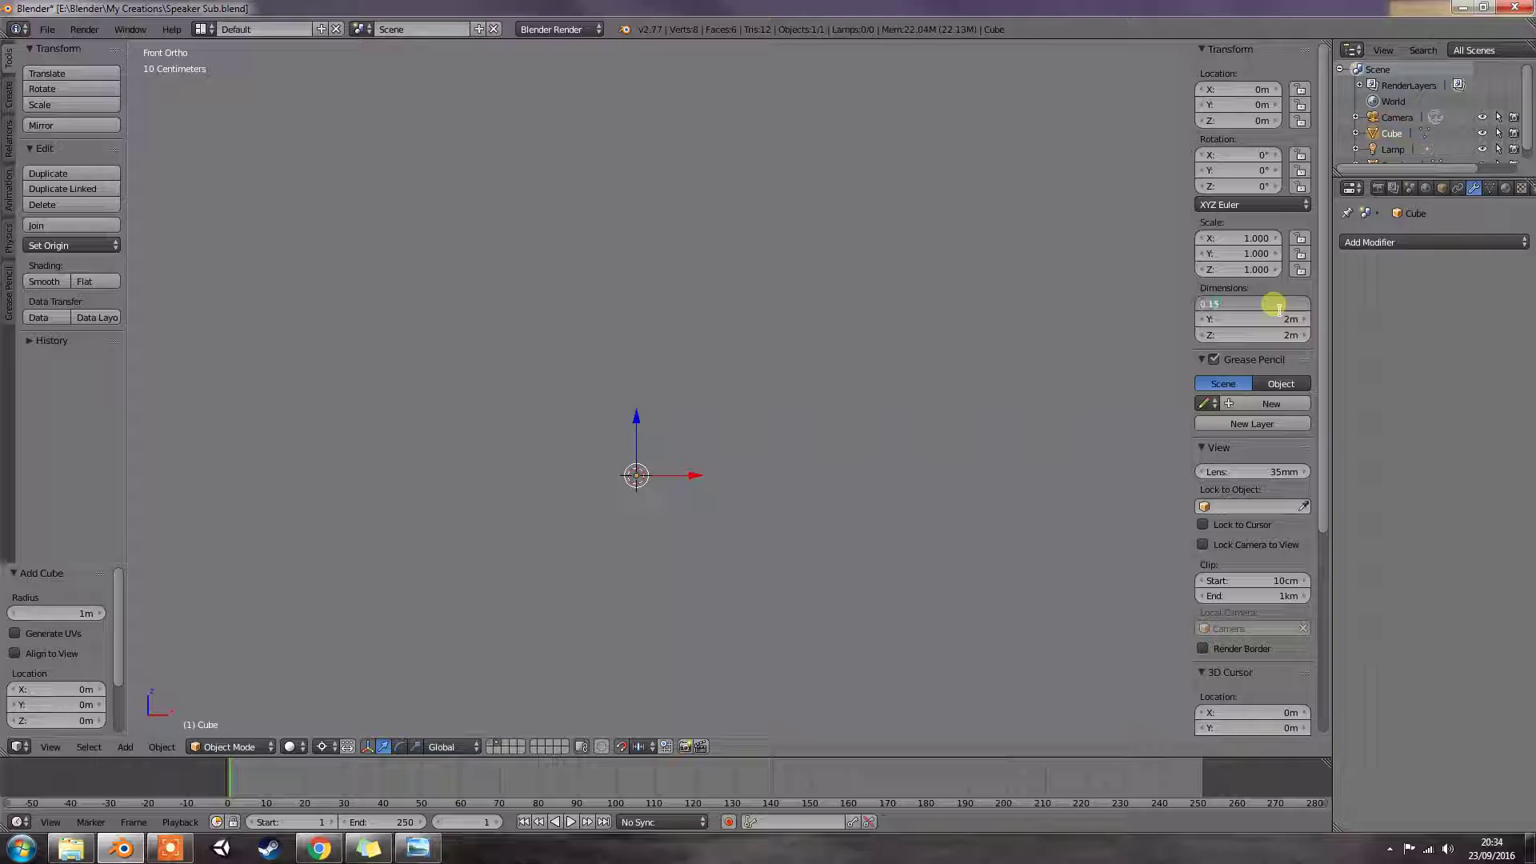
pyautogui.write('0.15')
pyautogui.press('Return')
pyautogui.click(1261, 319)
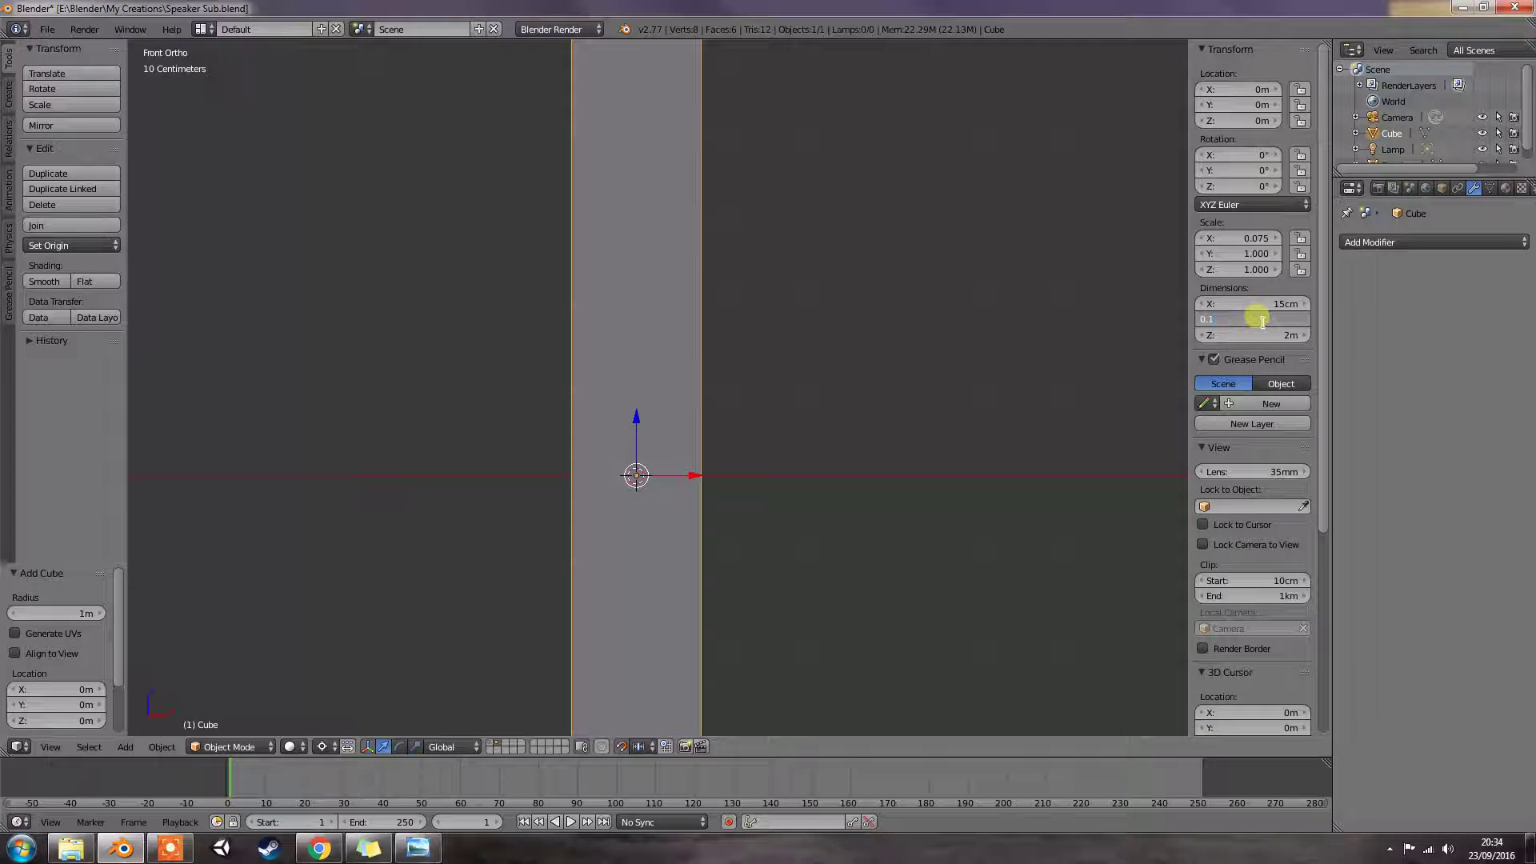
pyautogui.click(1262, 335)
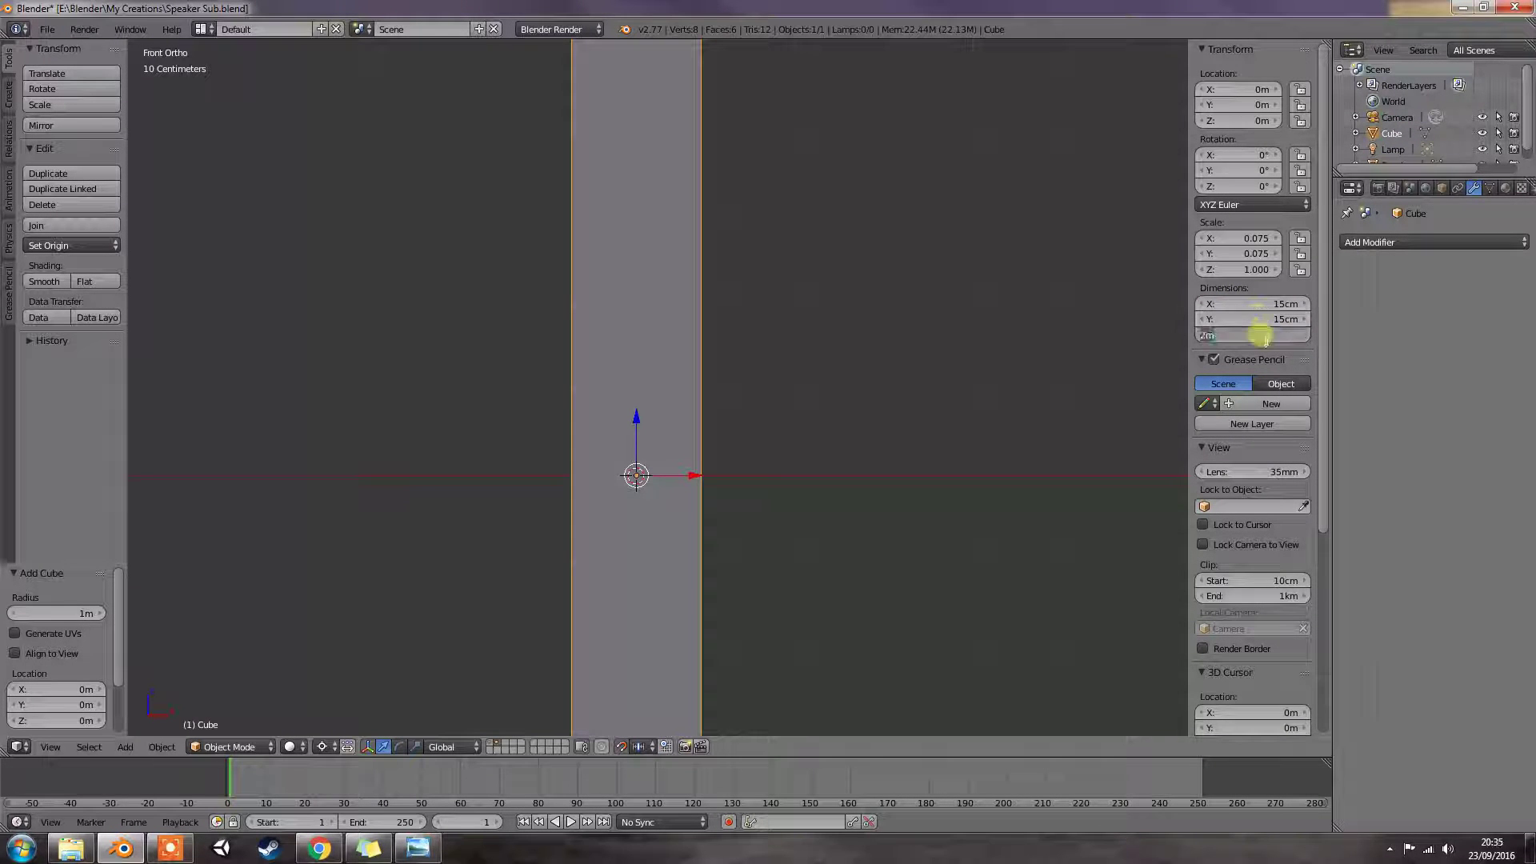
pyautogui.write('0.15')
pyautogui.press('Return')
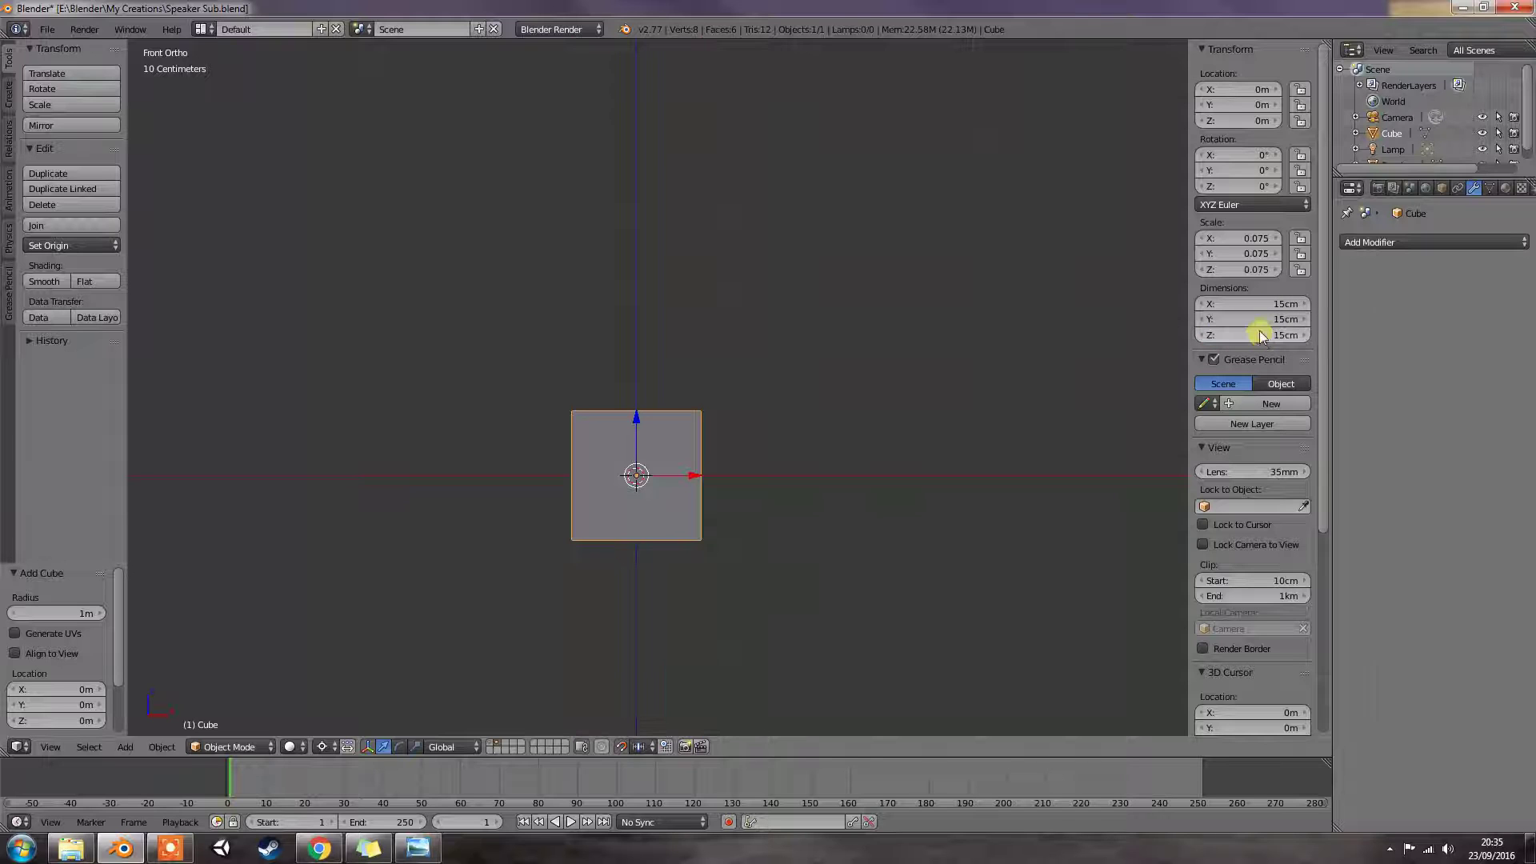
# Step: Add a single loop cut around the cube parallel to its front face, sliding it towards the front by a factor of 0.6
pyautogui.moveTo(952, 507); pyautogui.dragTo(898, 548, button='middle')
pyautogui.press('Tab')
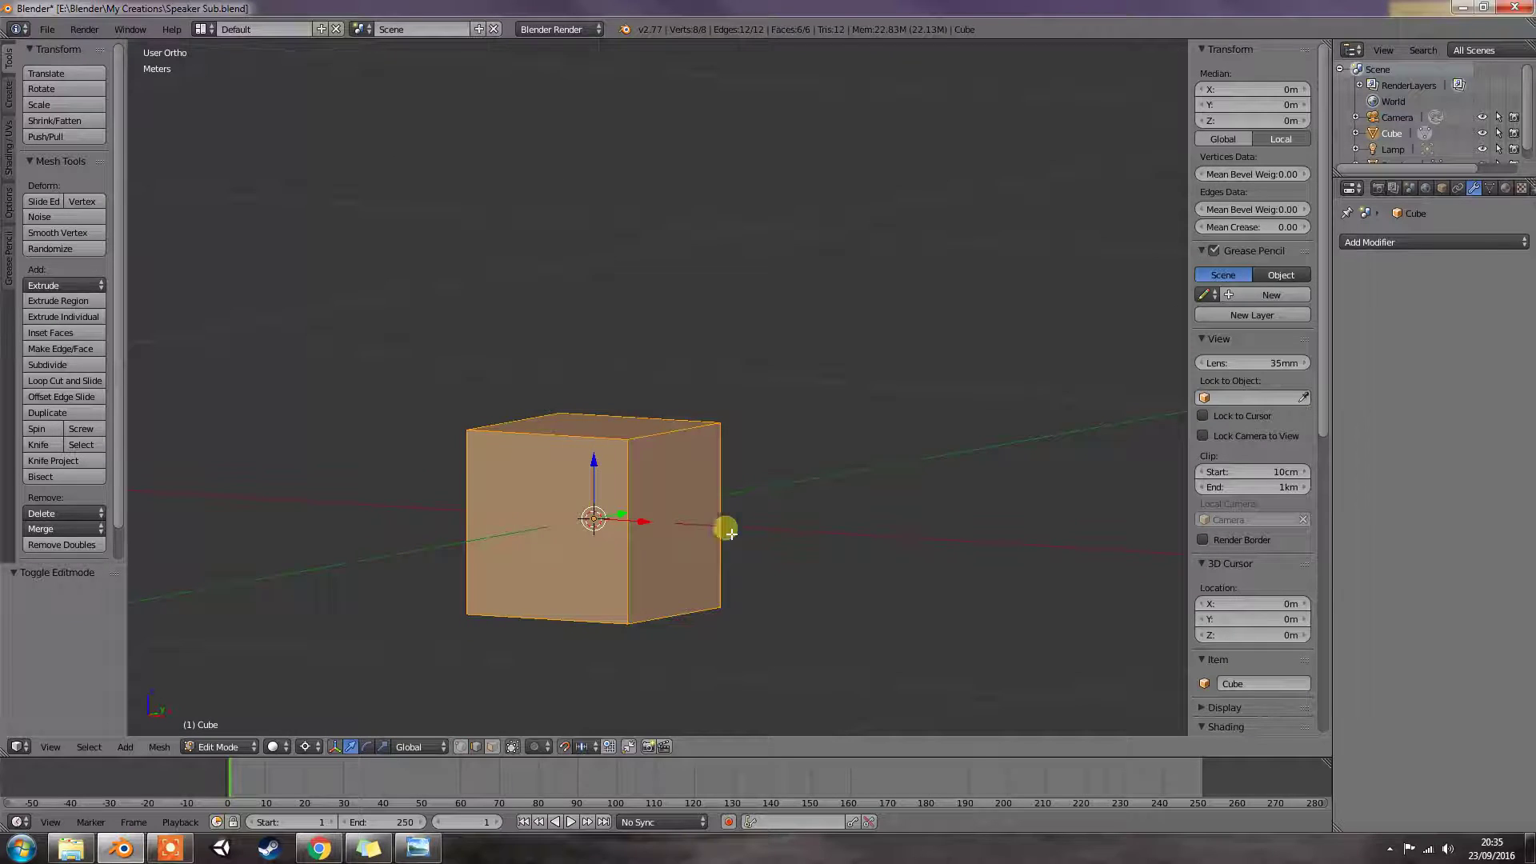
pyautogui.moveTo(562, 435); pyautogui.dragTo(592, 473, button='middle')
pyautogui.rightClick(602, 474)
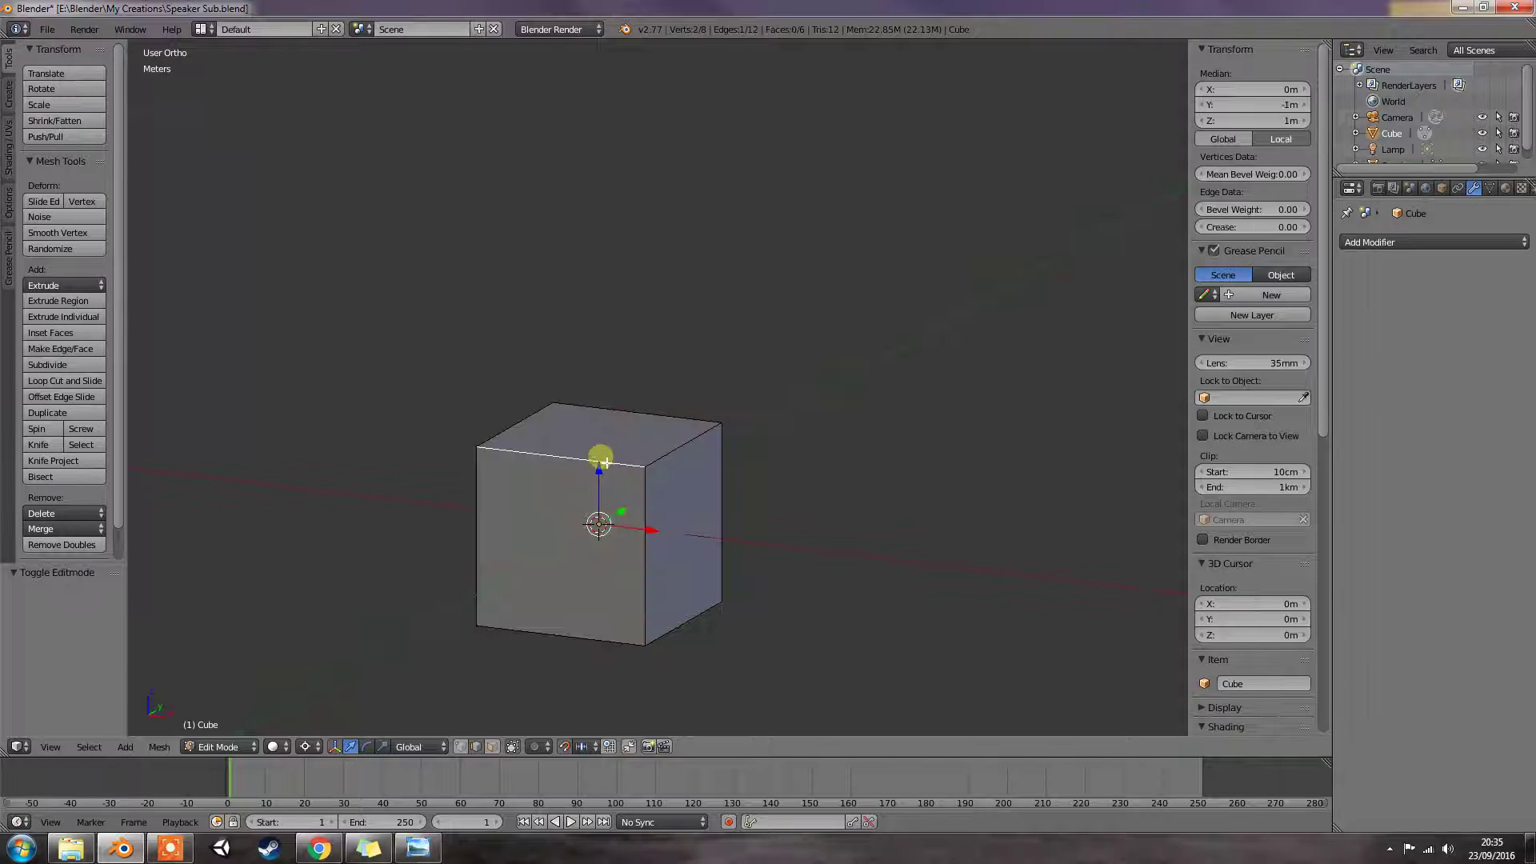
pyautogui.hotkey('ctrl', 'r')
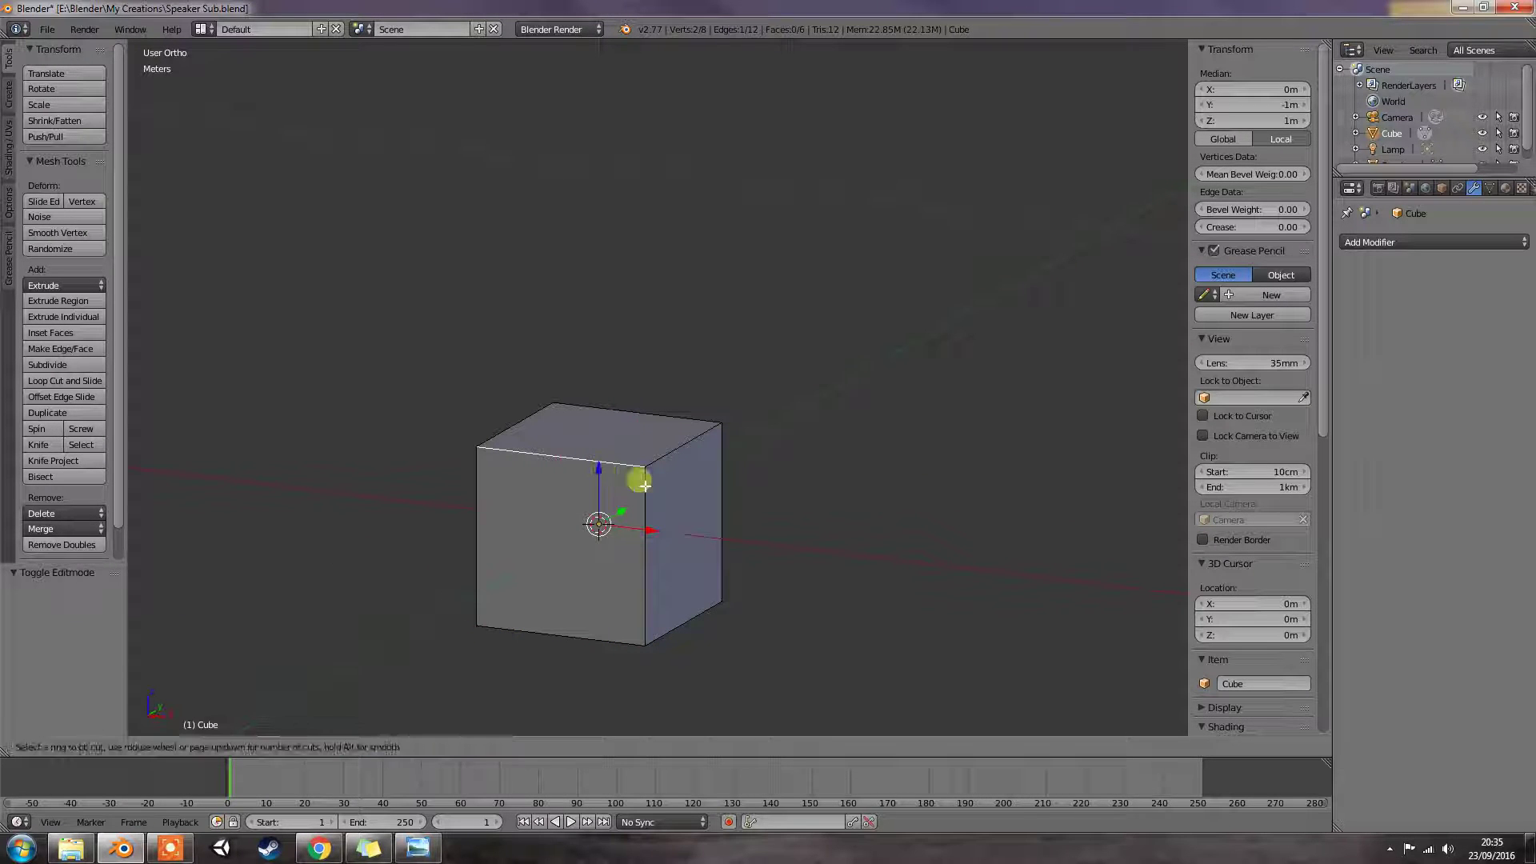
pyautogui.scroll(3, 501, 432)
pyautogui.click(502, 432)
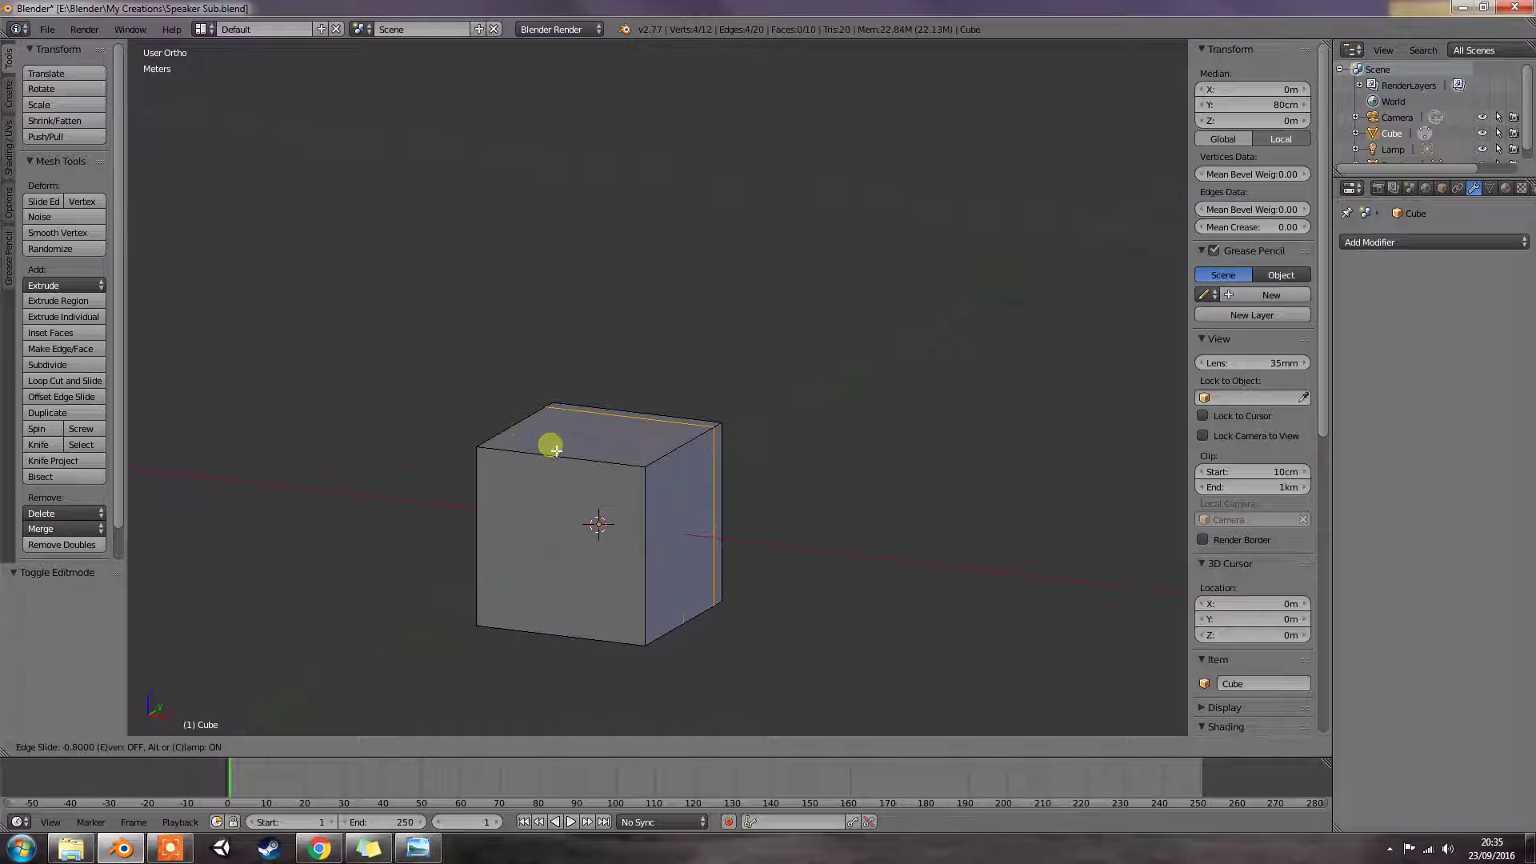
pyautogui.moveTo(521, 483); pyautogui.dragTo(512, 489)
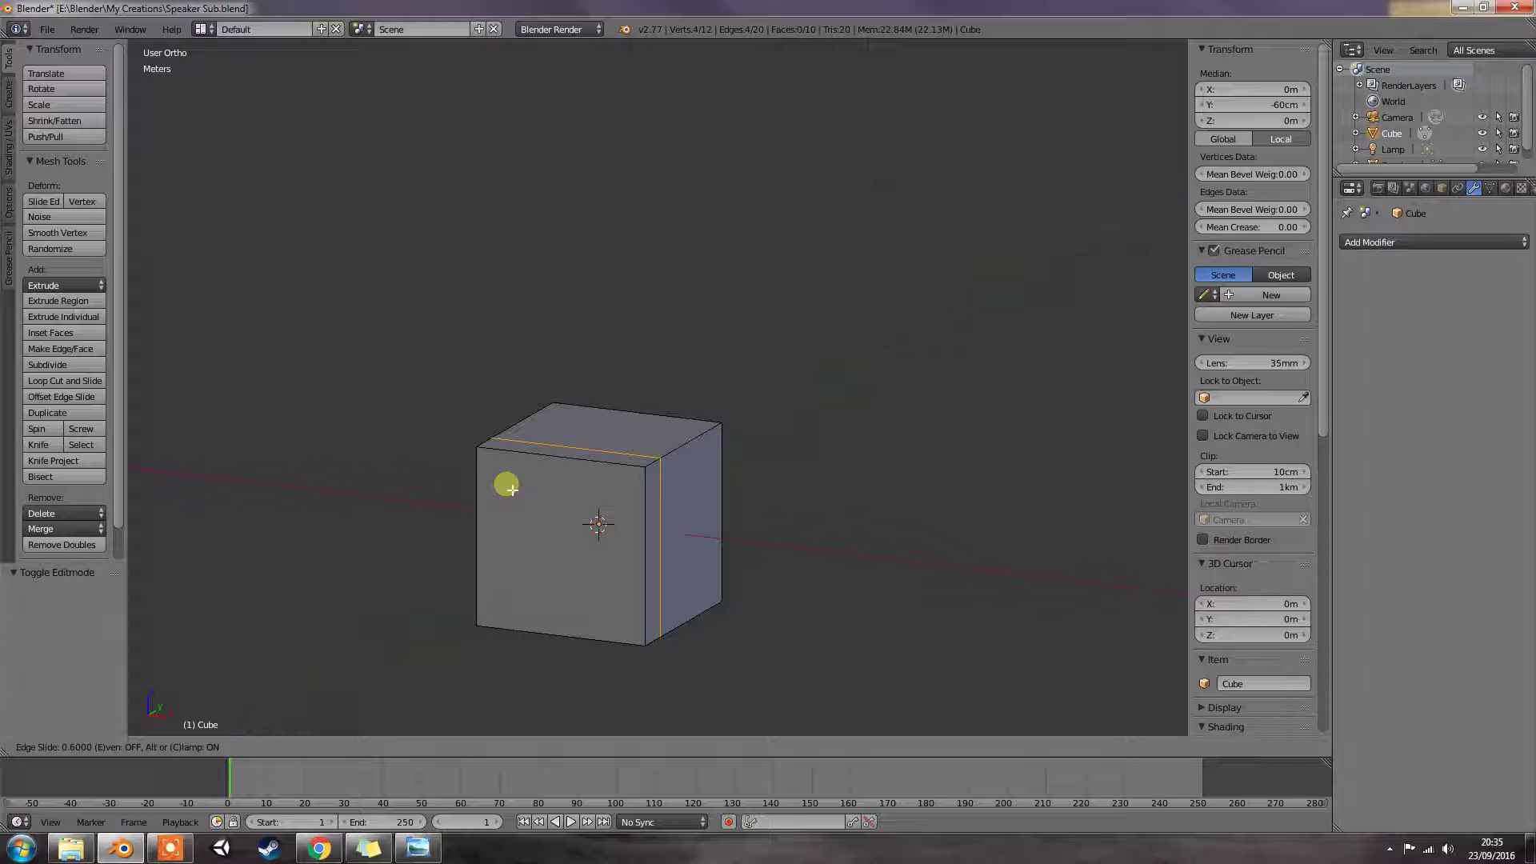
pyautogui.moveTo(512, 490); pyautogui.dragTo(512, 491)
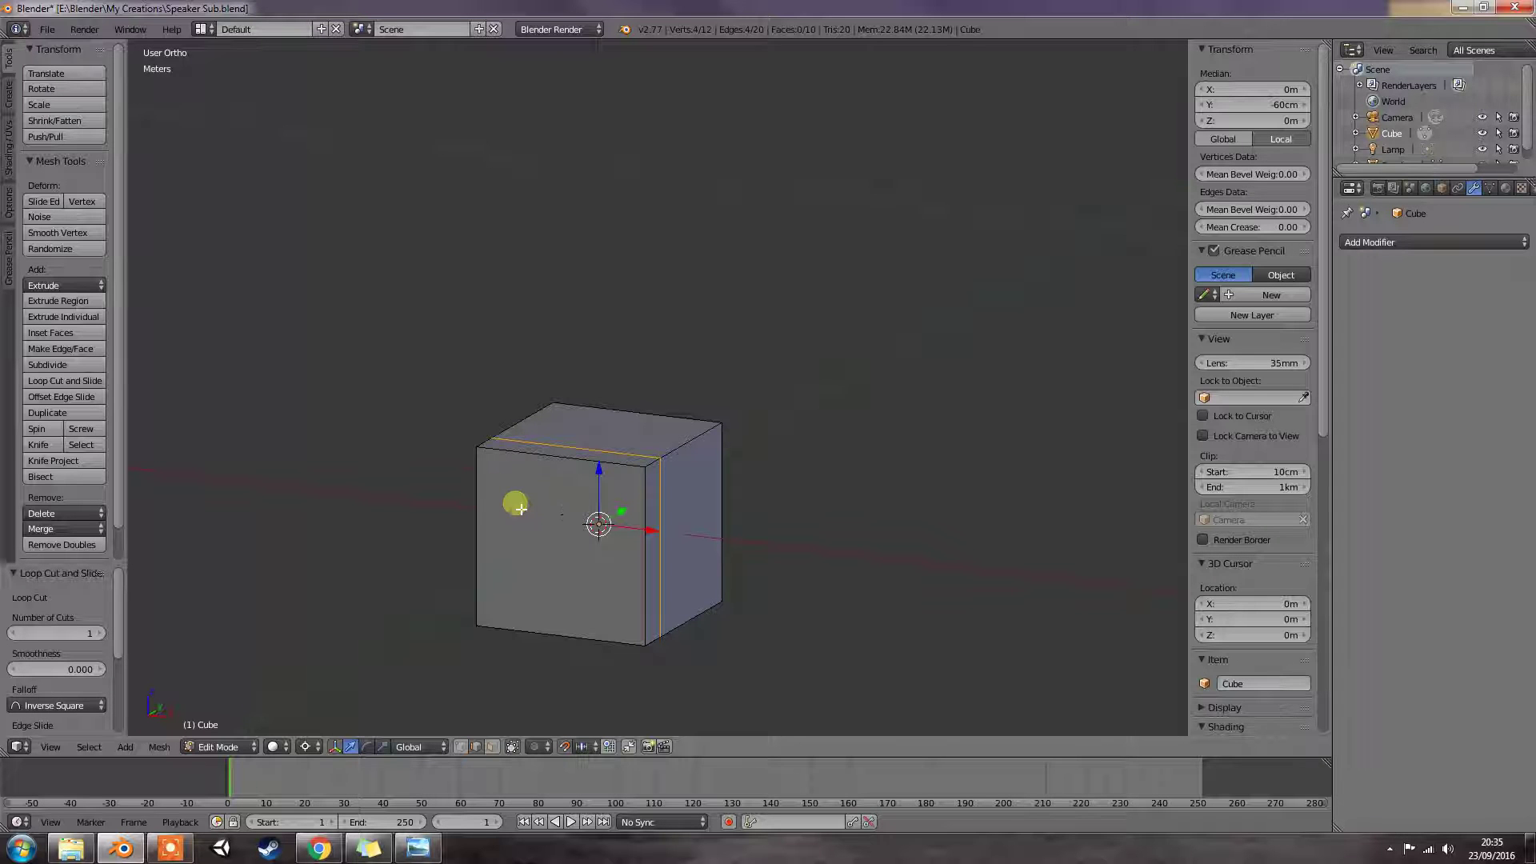
# Step: Delete the cube's front face, leaving the box open at the front
pyautogui.click(493, 746)
pyautogui.rightClick(576, 550)
pyautogui.press('x')
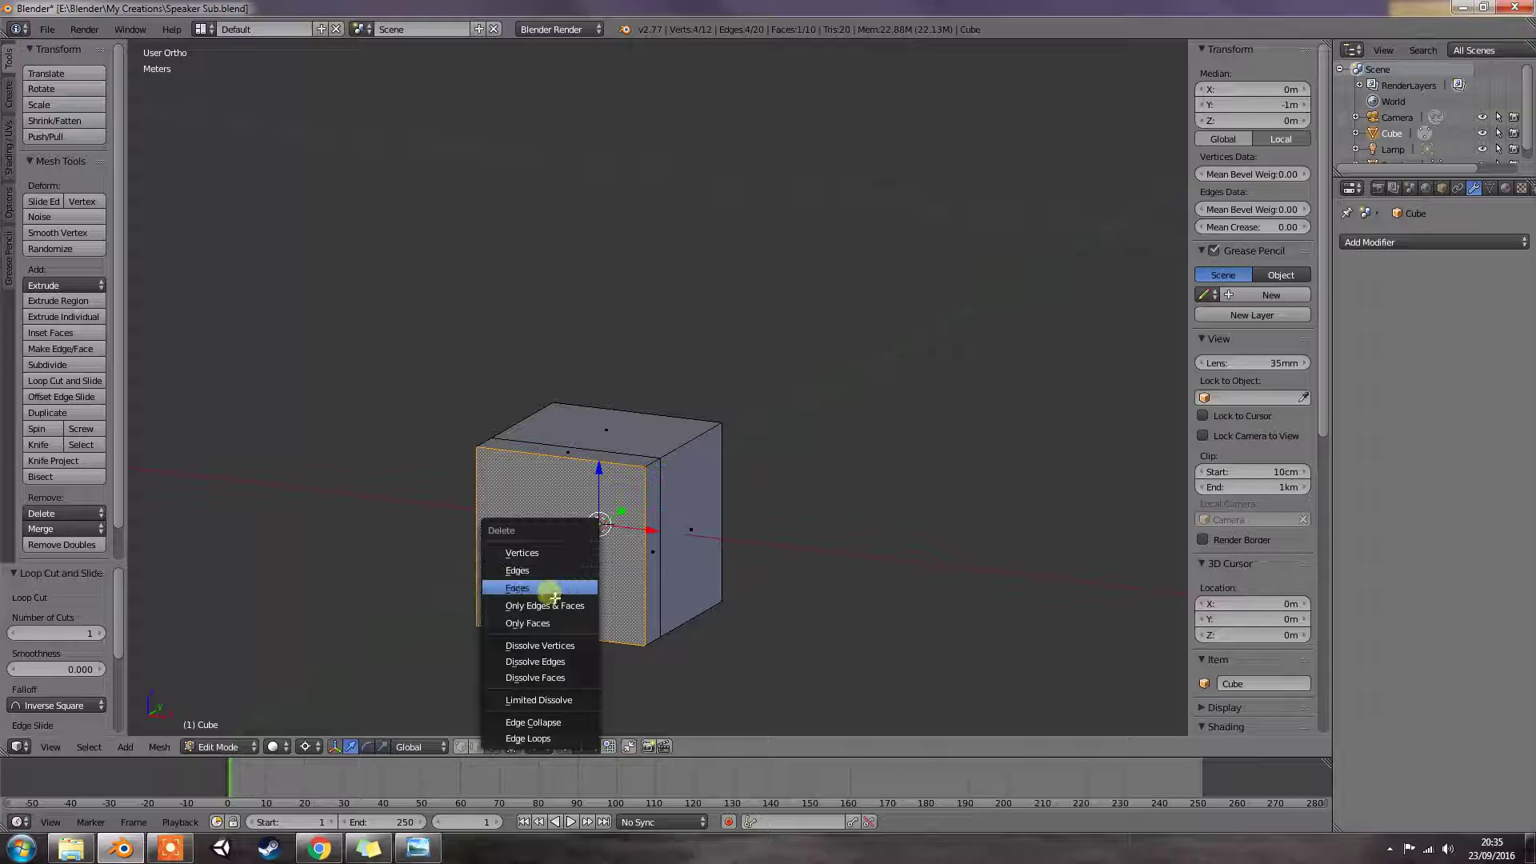
pyautogui.click(559, 592)
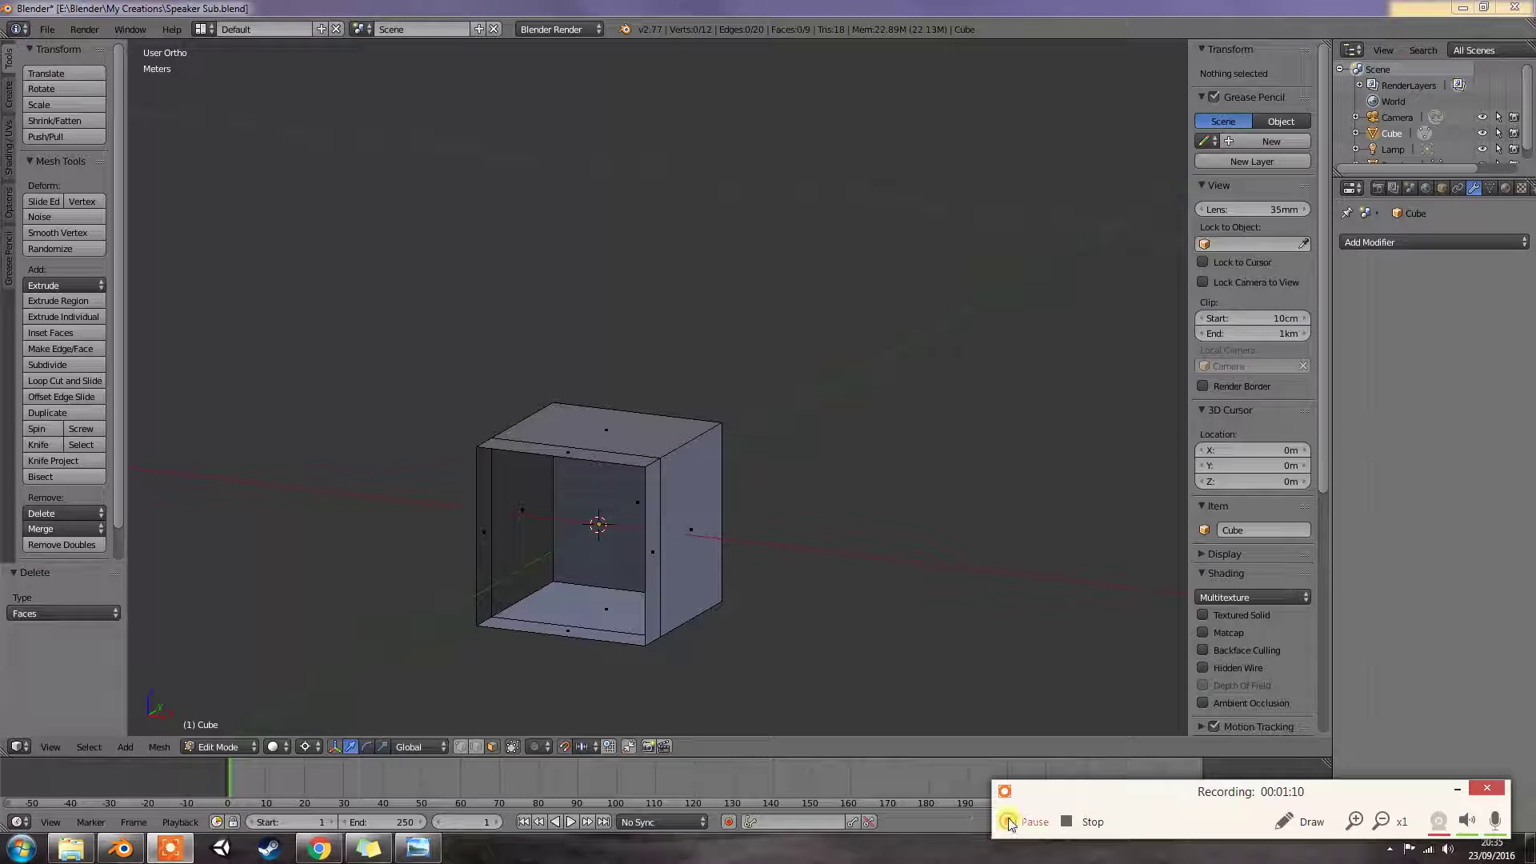
pyautogui.click(1455, 788)
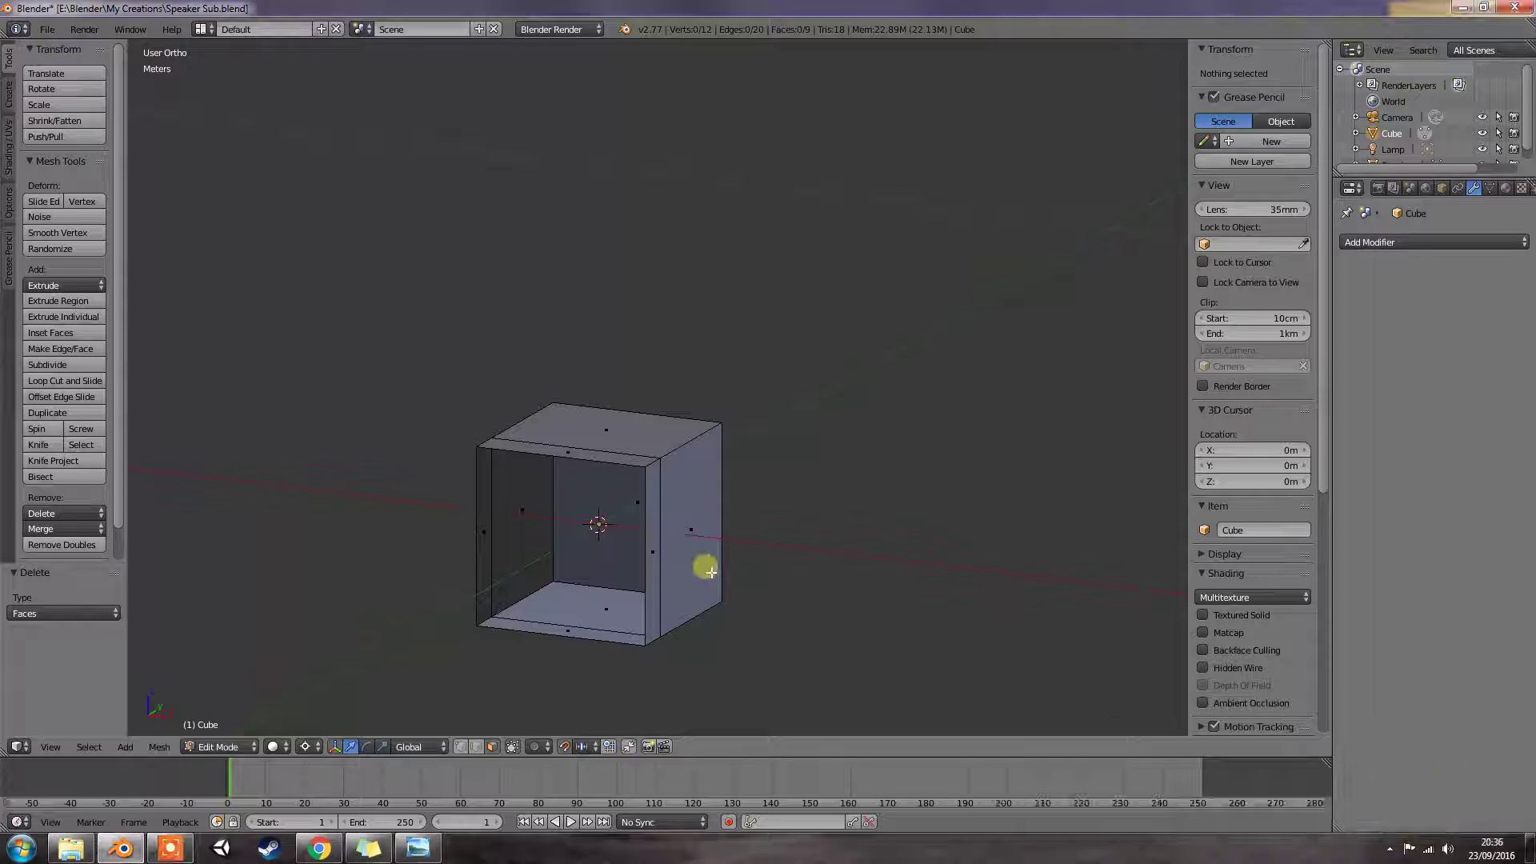
# Step: Check the shape of the small satellite speaker's front in the reference photo
pyautogui.rightClick(638, 500)
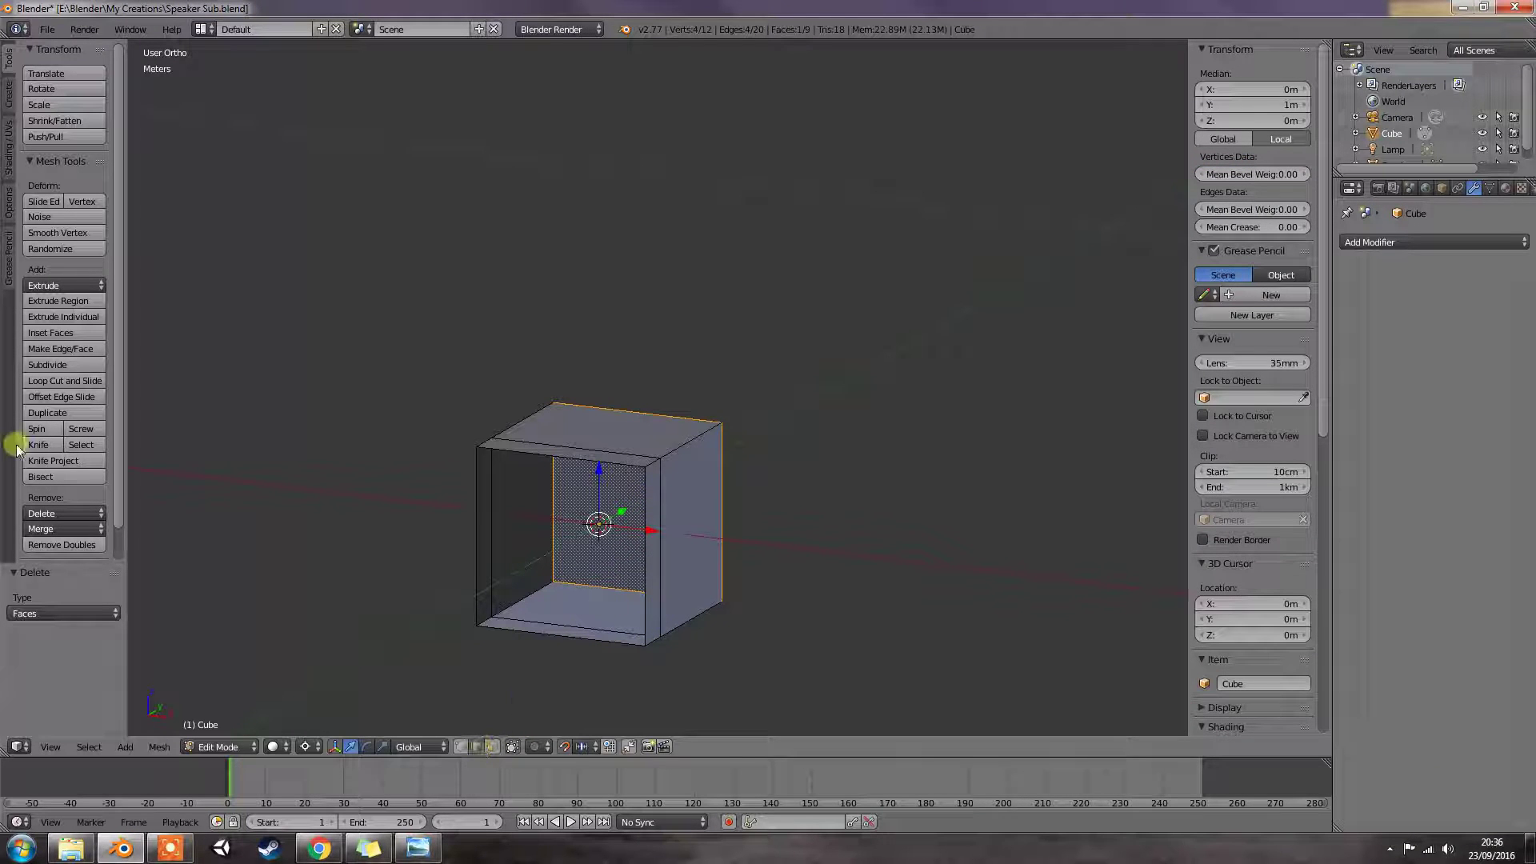
pyautogui.moveTo(0, 8); pyautogui.dragTo(40, 22)
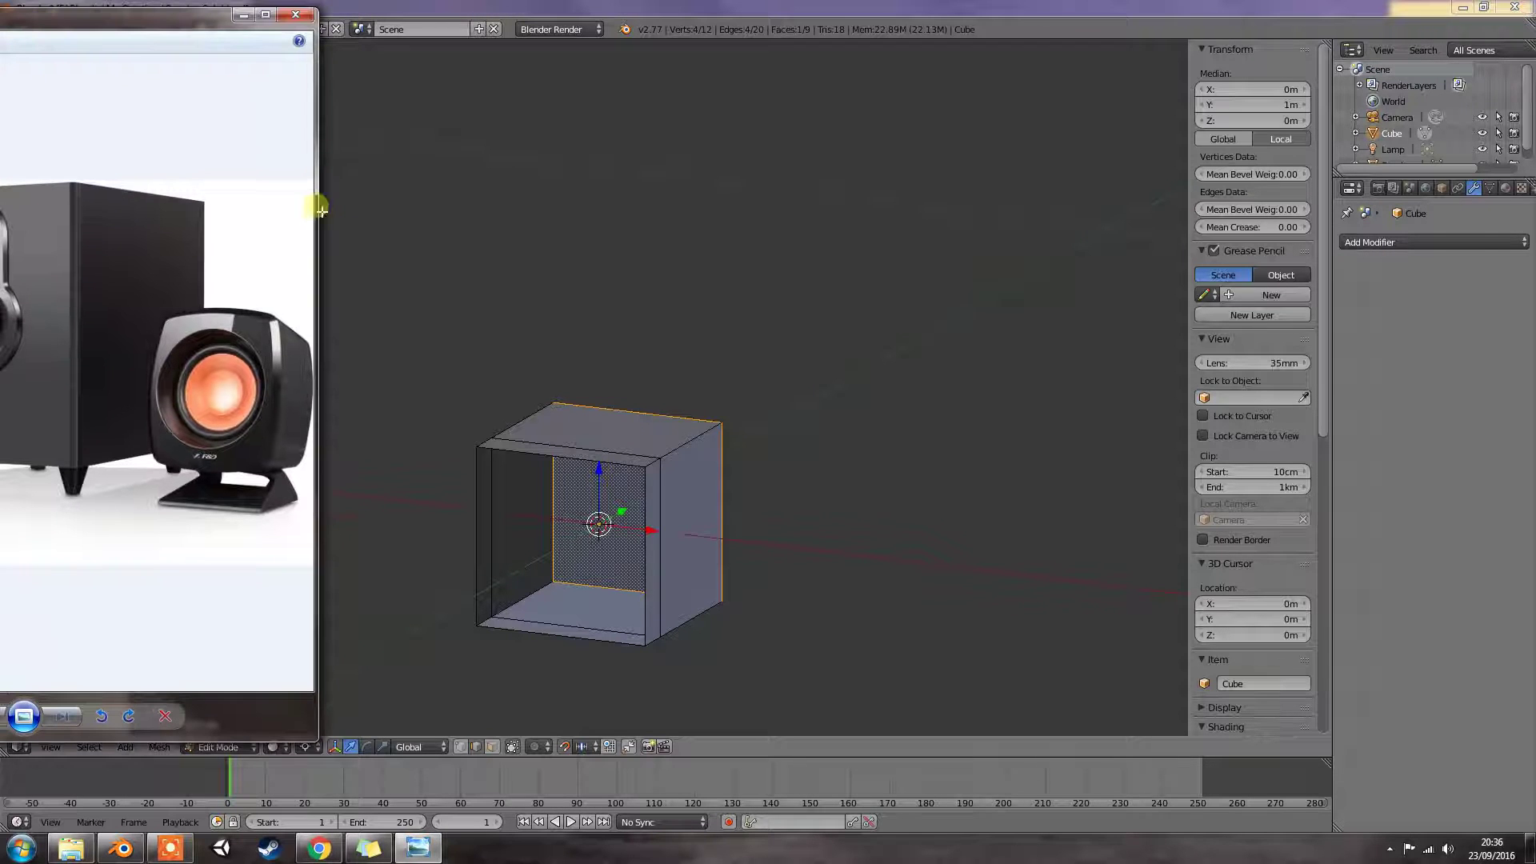
pyautogui.moveTo(210, 17); pyautogui.dragTo(0, 48)
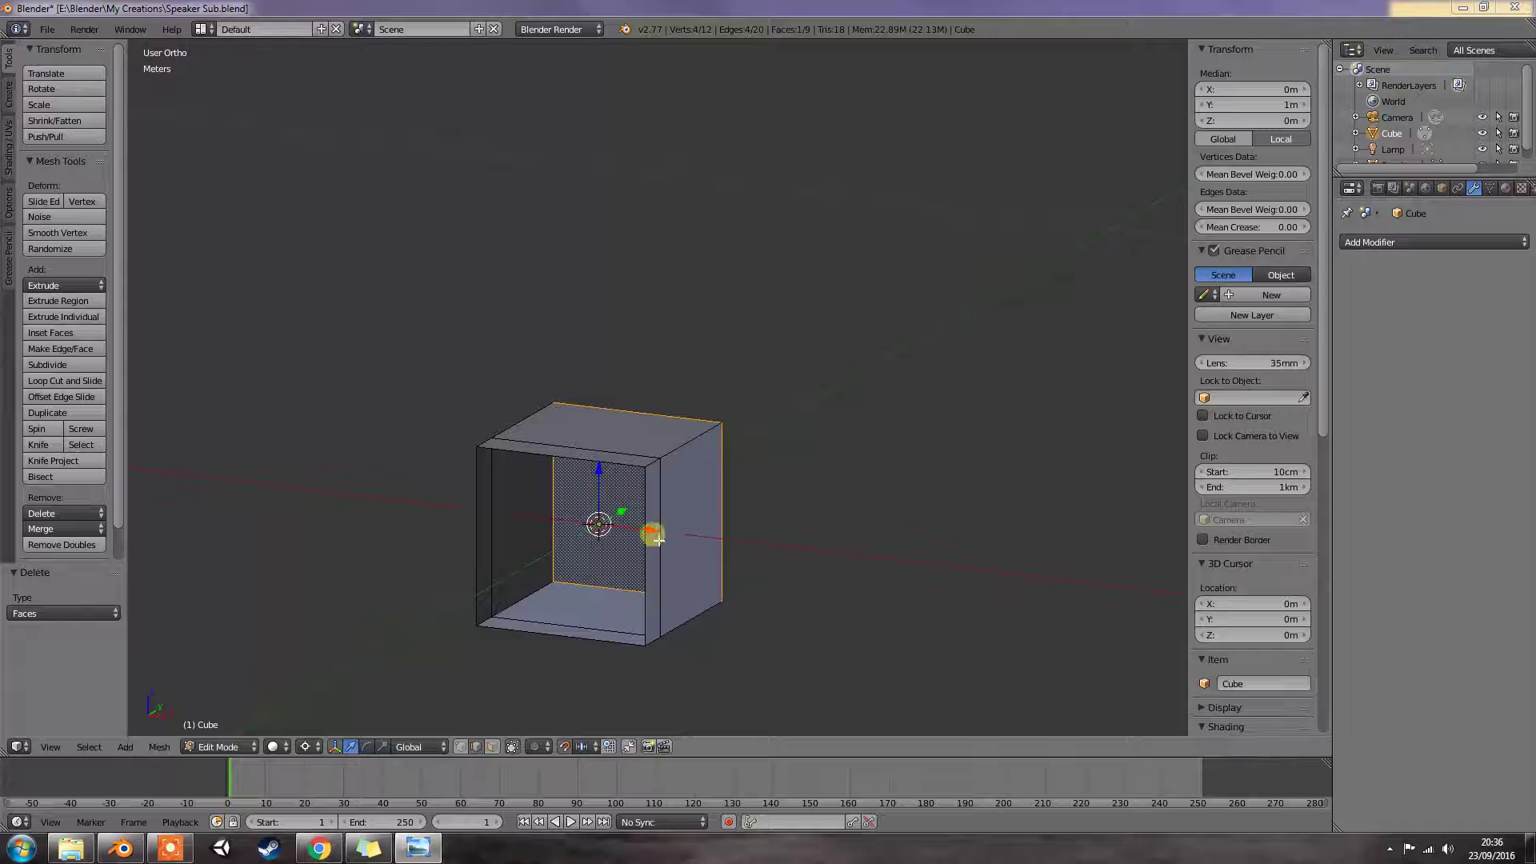
# Step: Select the edge loop around the cube's front opening and scale it down to 0.7
pyautogui.rightClick(645, 531)
pyautogui.keyDown('shift'); pyautogui.rightClick(593, 454); pyautogui.keyUp('shift')
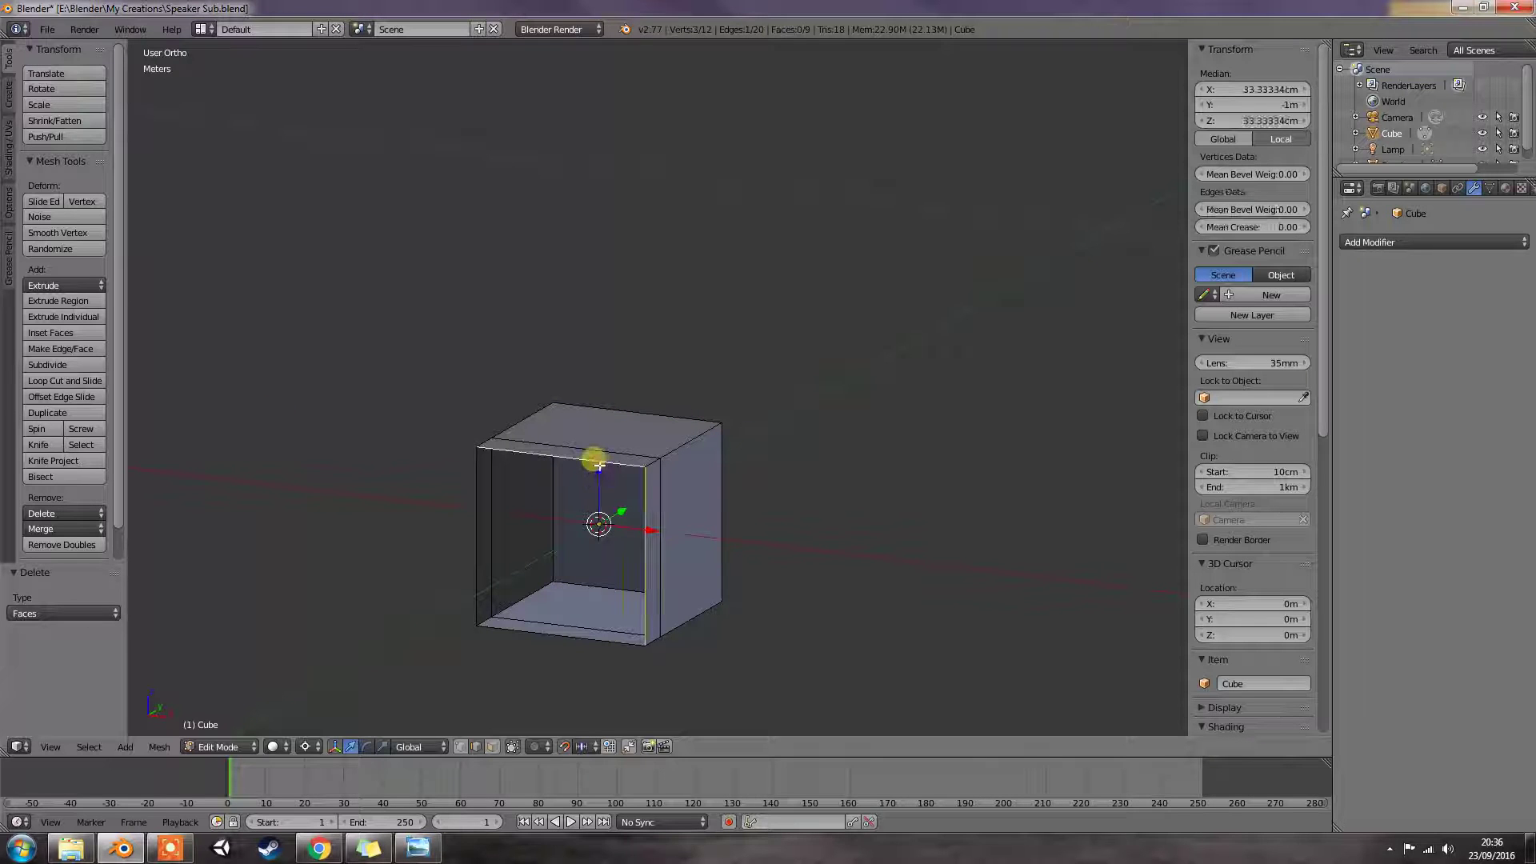
pyautogui.rightClick(598, 464)
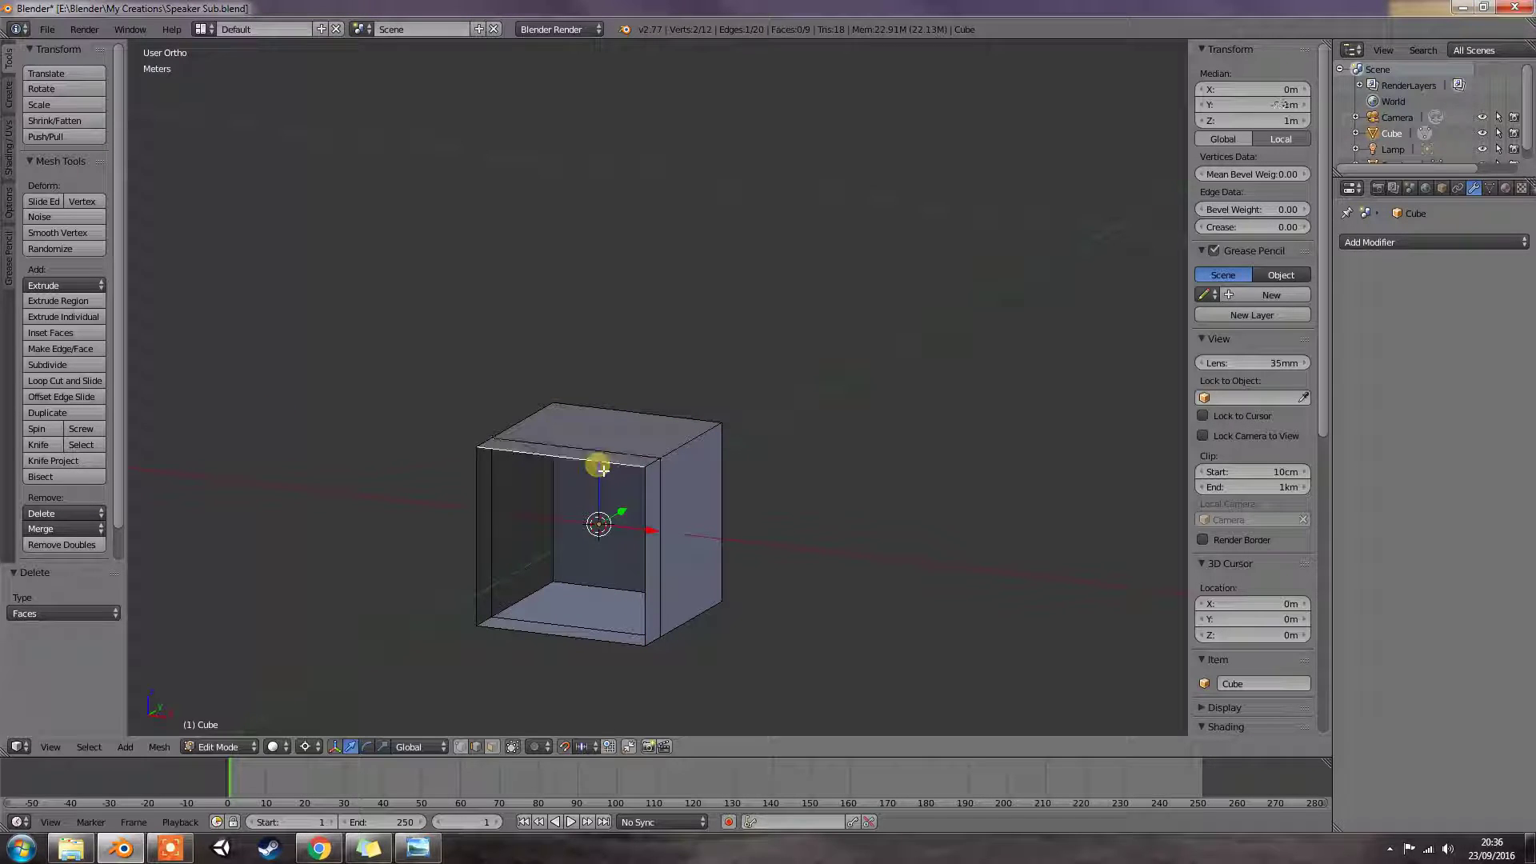
pyautogui.keyDown('alt'); pyautogui.rightClick(603, 469); pyautogui.keyUp('alt')
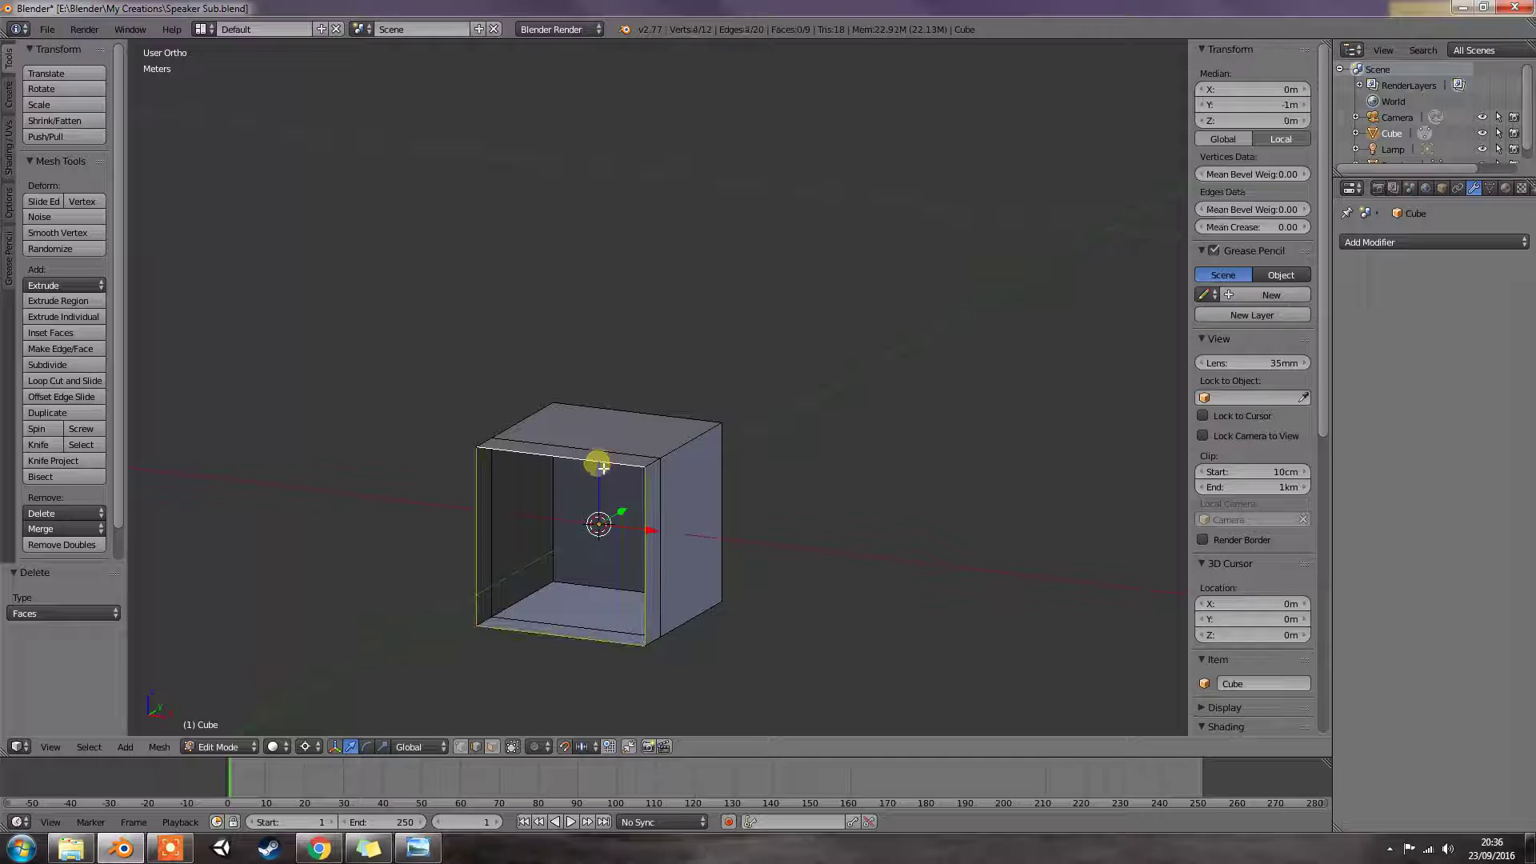
pyautogui.moveTo(655, 526); pyautogui.dragTo(636, 530, button='middle')
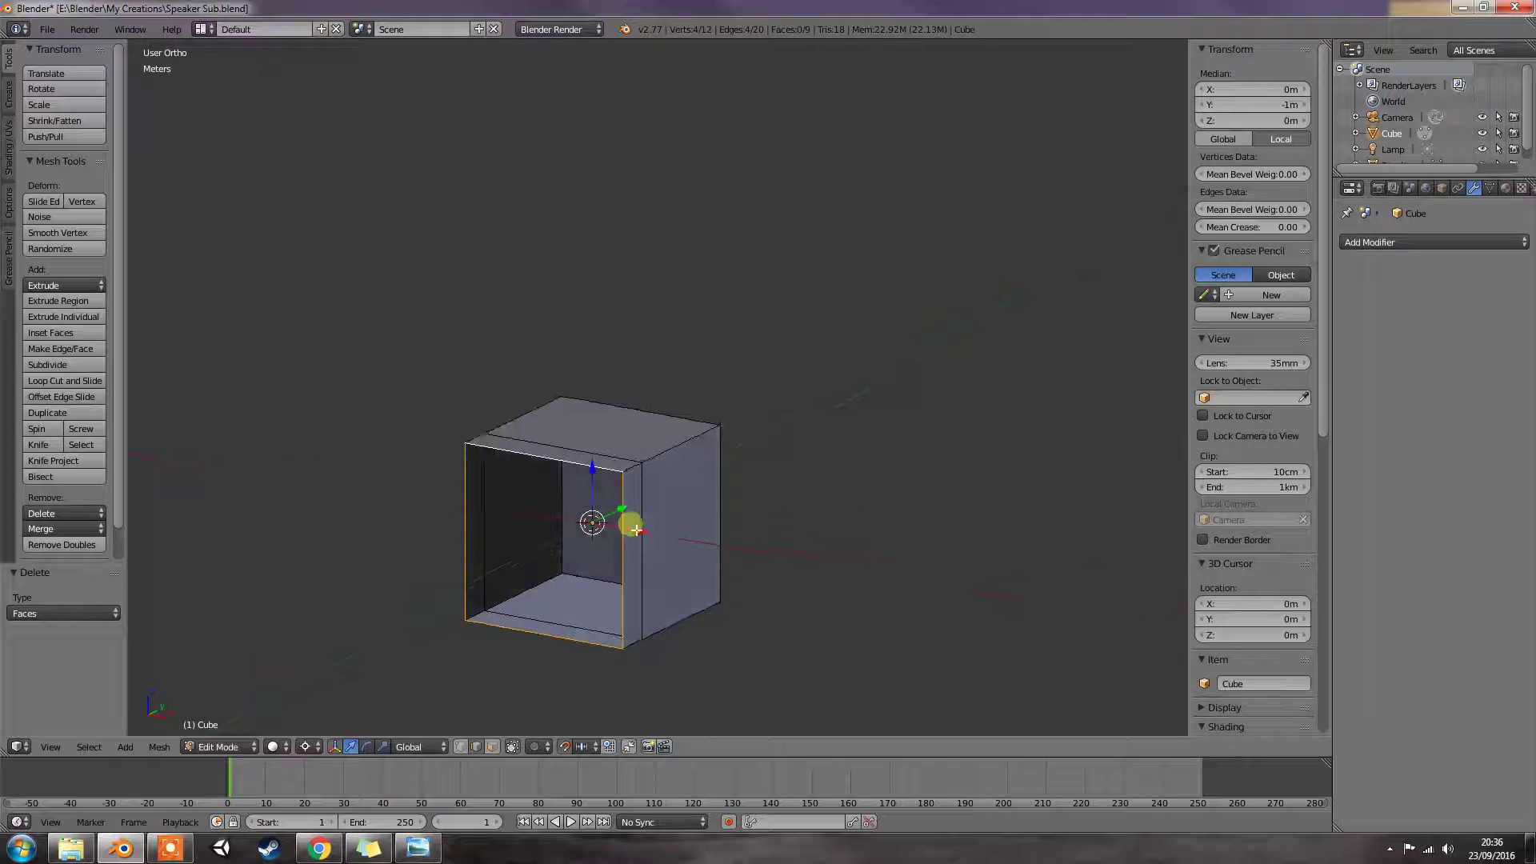
pyautogui.press('s')
pyautogui.click(625, 532)
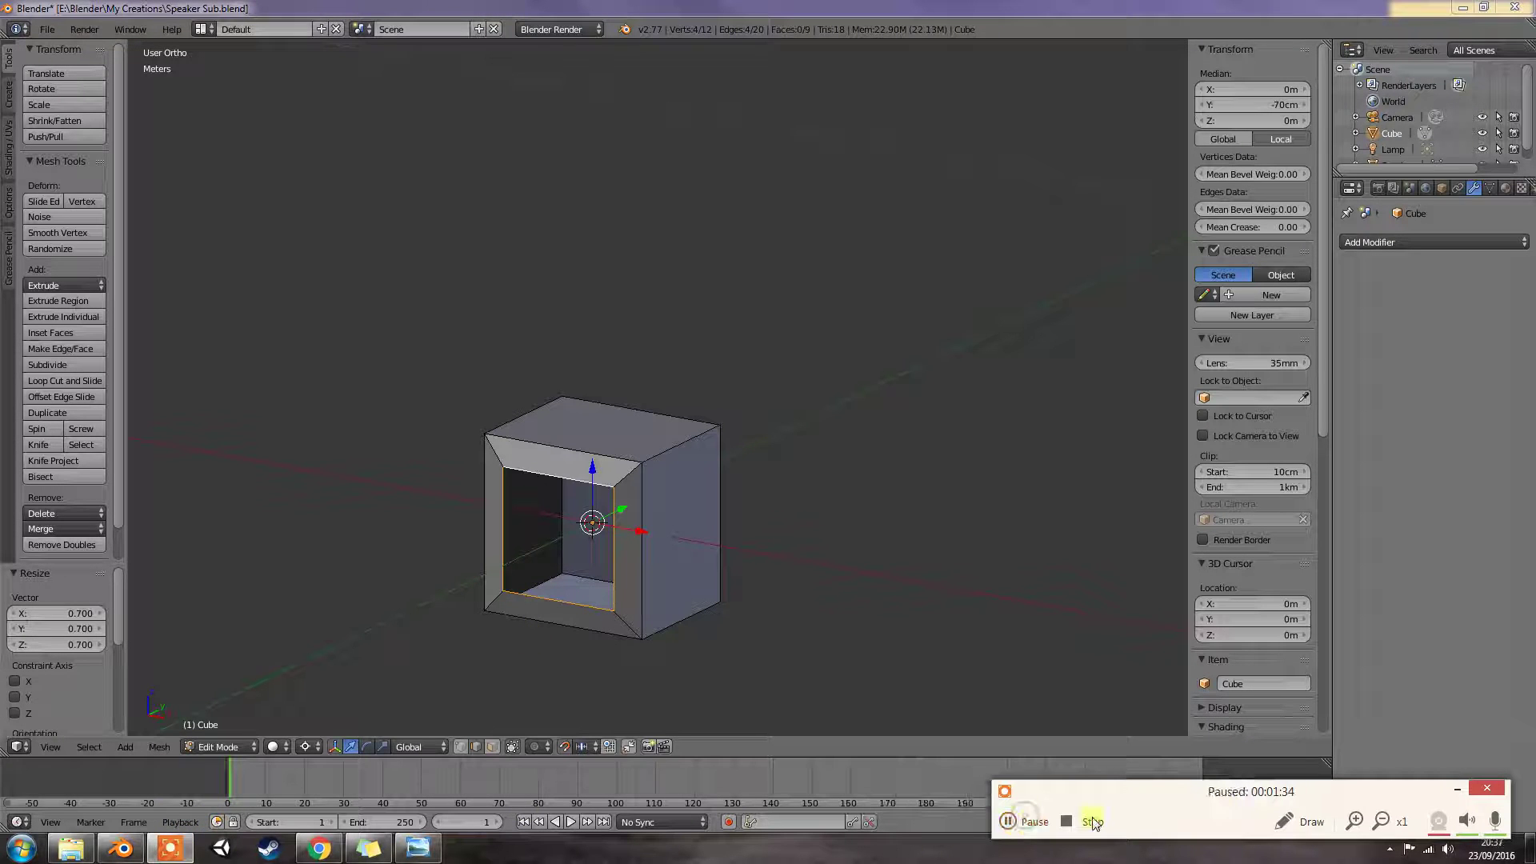
pyautogui.moveTo(838, 613); pyautogui.dragTo(736, 602, button='middle')
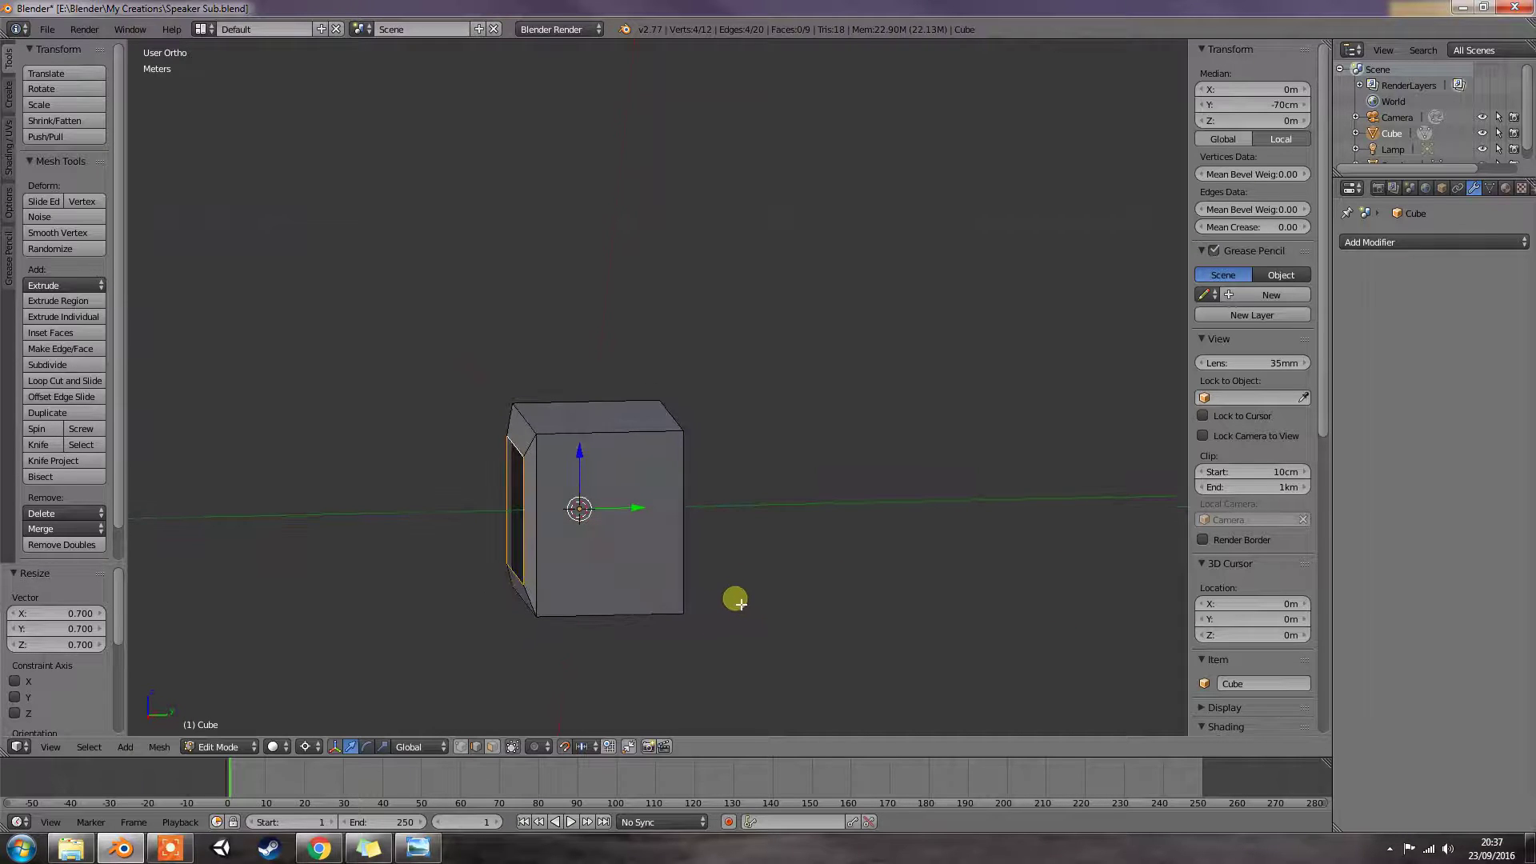
pyautogui.press('g')
pyautogui.press('y')
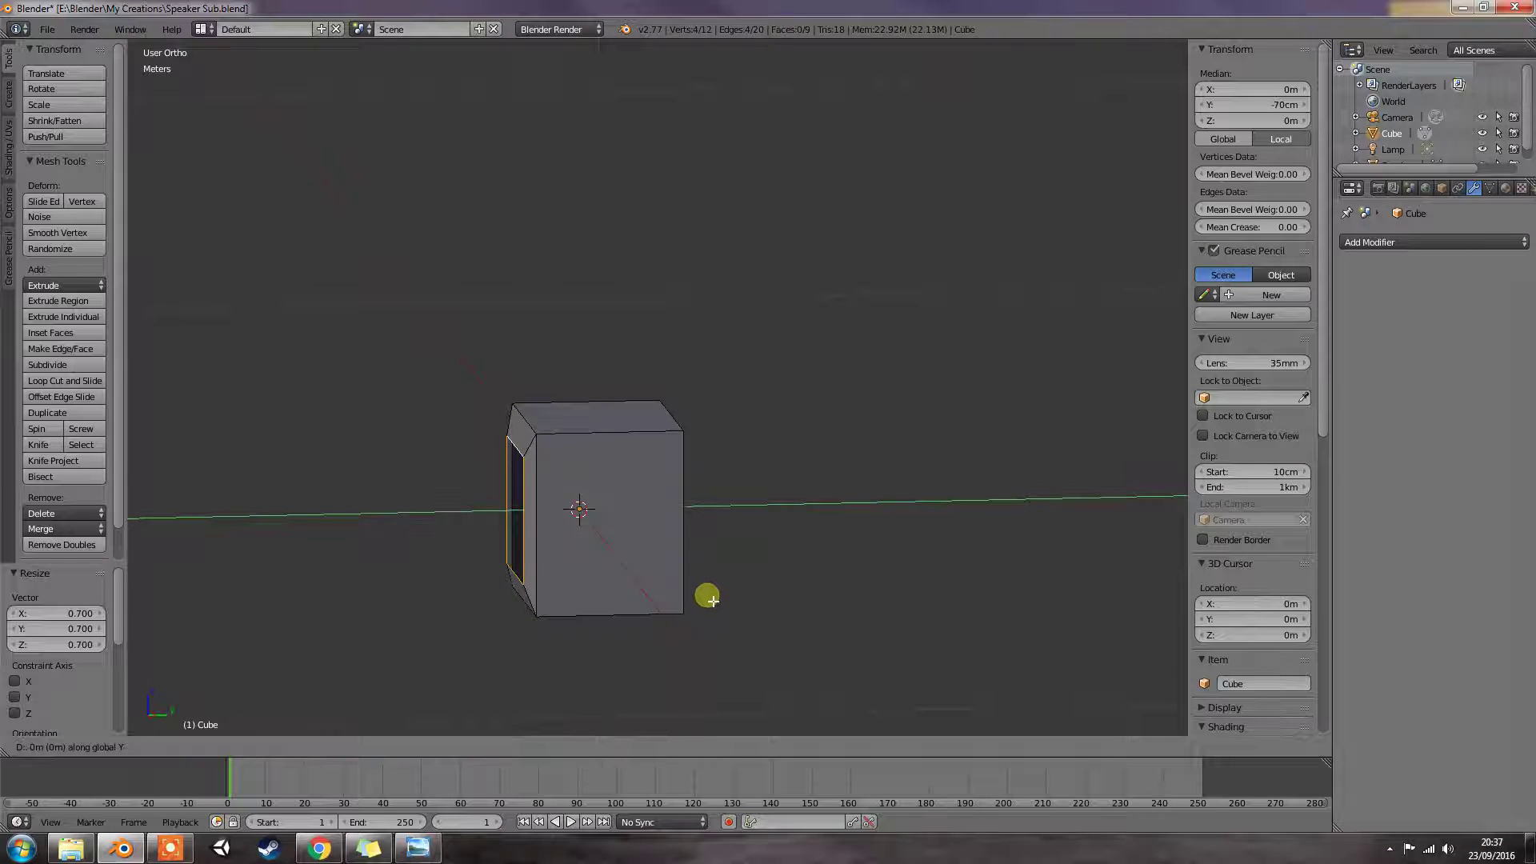
pyautogui.press('Escape')
pyautogui.press('g')
pyautogui.press('y')
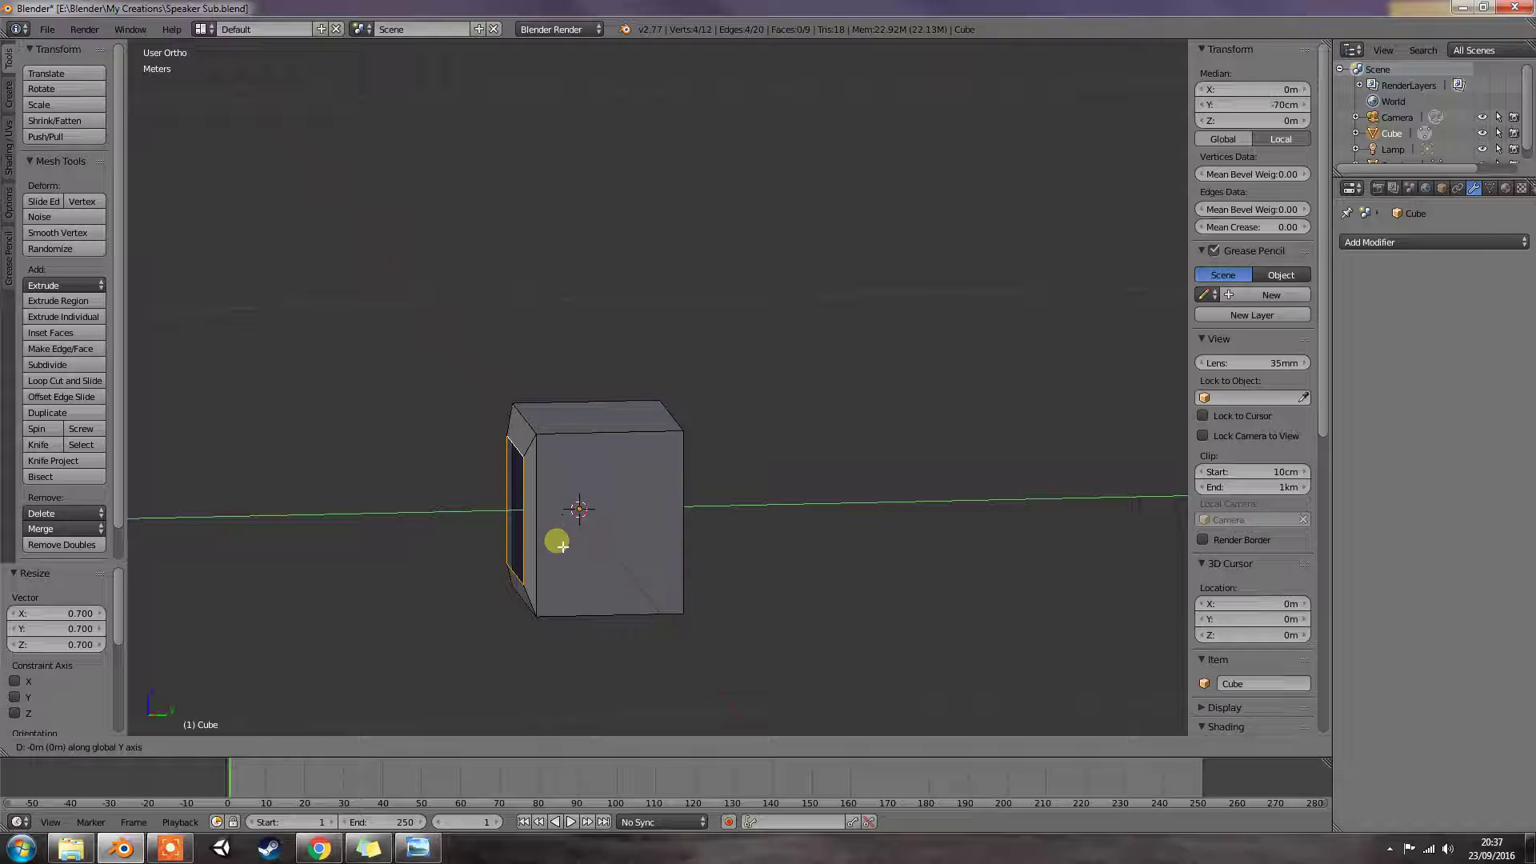
pyautogui.press('Escape')
pyautogui.moveTo(559, 548)
pyautogui.mouseDown(button='middle')
pyautogui.moveTo(599, 559)
pyautogui.moveTo(584, 550)
pyautogui.mouseUp(button='middle')
pyautogui.press('g')
pyautogui.press('y')
pyautogui.rightClick(549, 520)
pyautogui.rightClick(552, 531)
pyautogui.press('a')
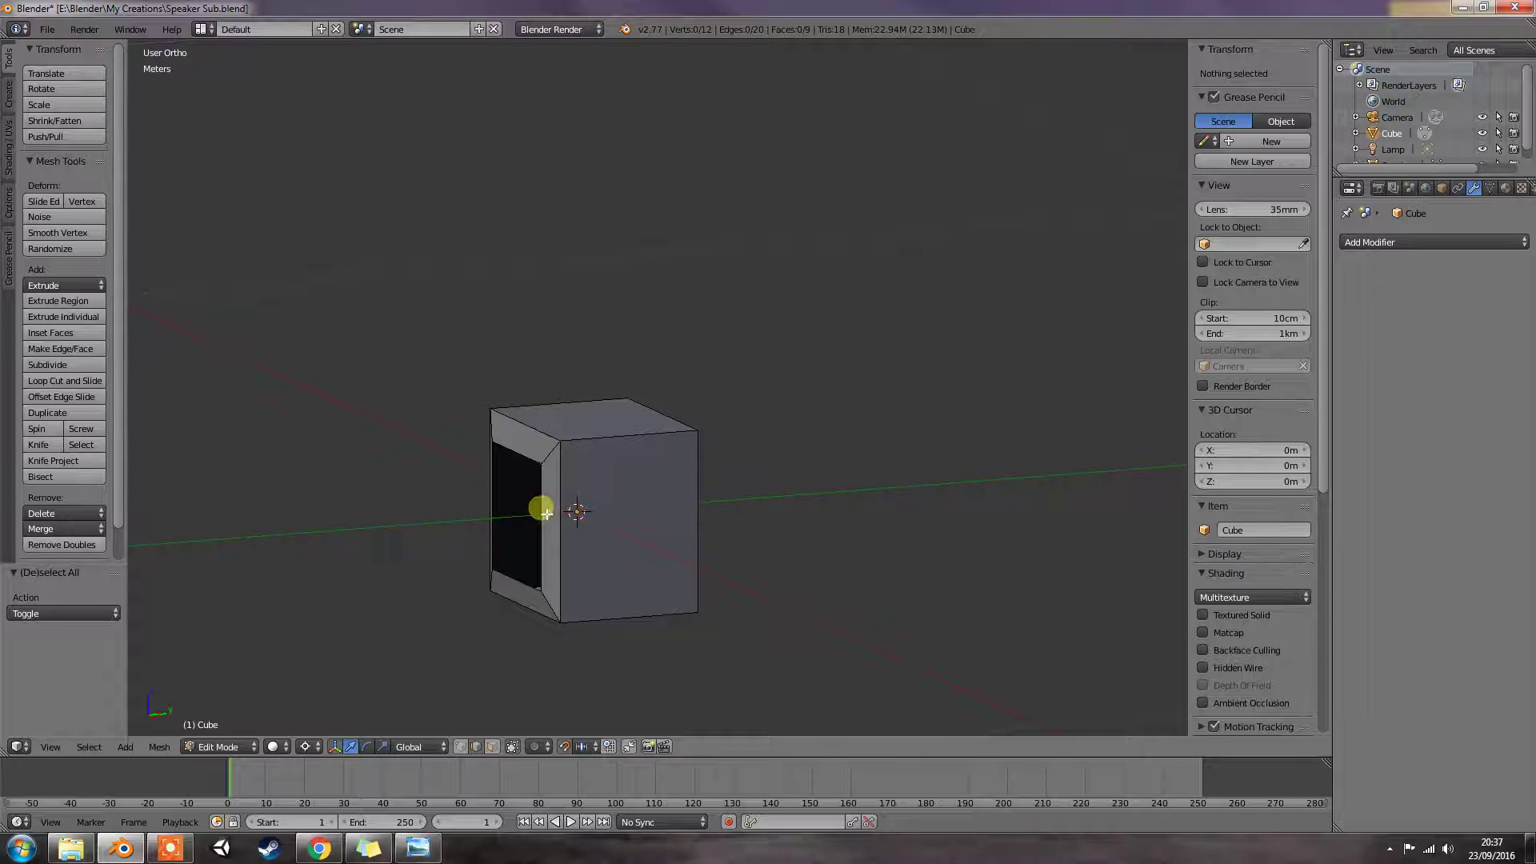
pyautogui.keyDown('alt'); pyautogui.rightClick(547, 513); pyautogui.keyUp('alt')
pyautogui.moveTo(624, 525); pyautogui.dragTo(596, 531, button='middle')
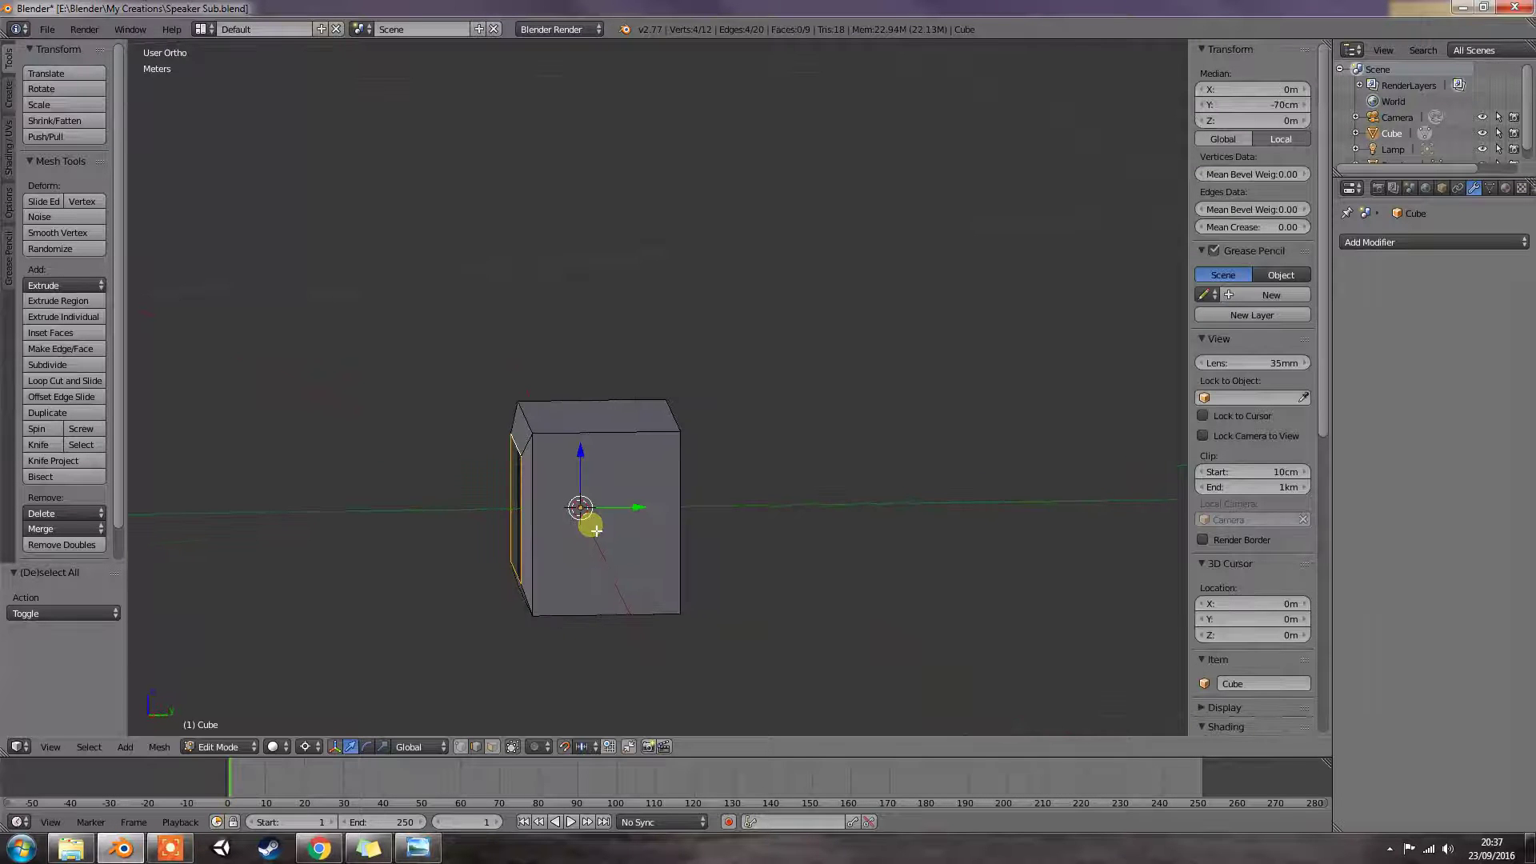
pyautogui.press('g')
pyautogui.press('y')
pyautogui.rightClick(552, 524)
pyautogui.moveTo(576, 546); pyautogui.dragTo(712, 549, button='middle')
pyautogui.rightClick(589, 470)
pyautogui.rightClick(608, 528)
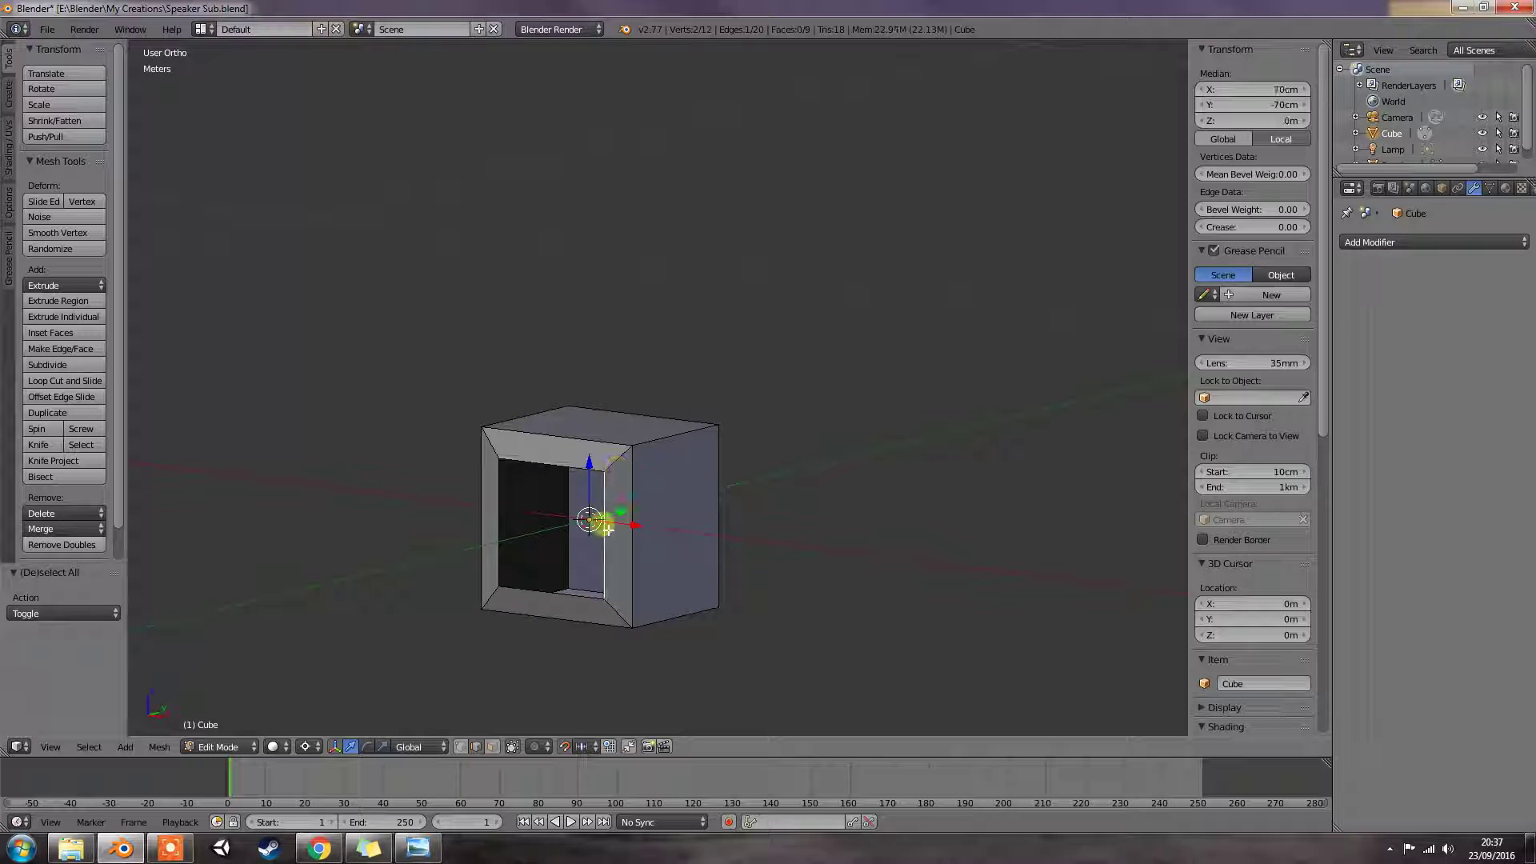
pyautogui.press('Tab')
pyautogui.press('Tab')
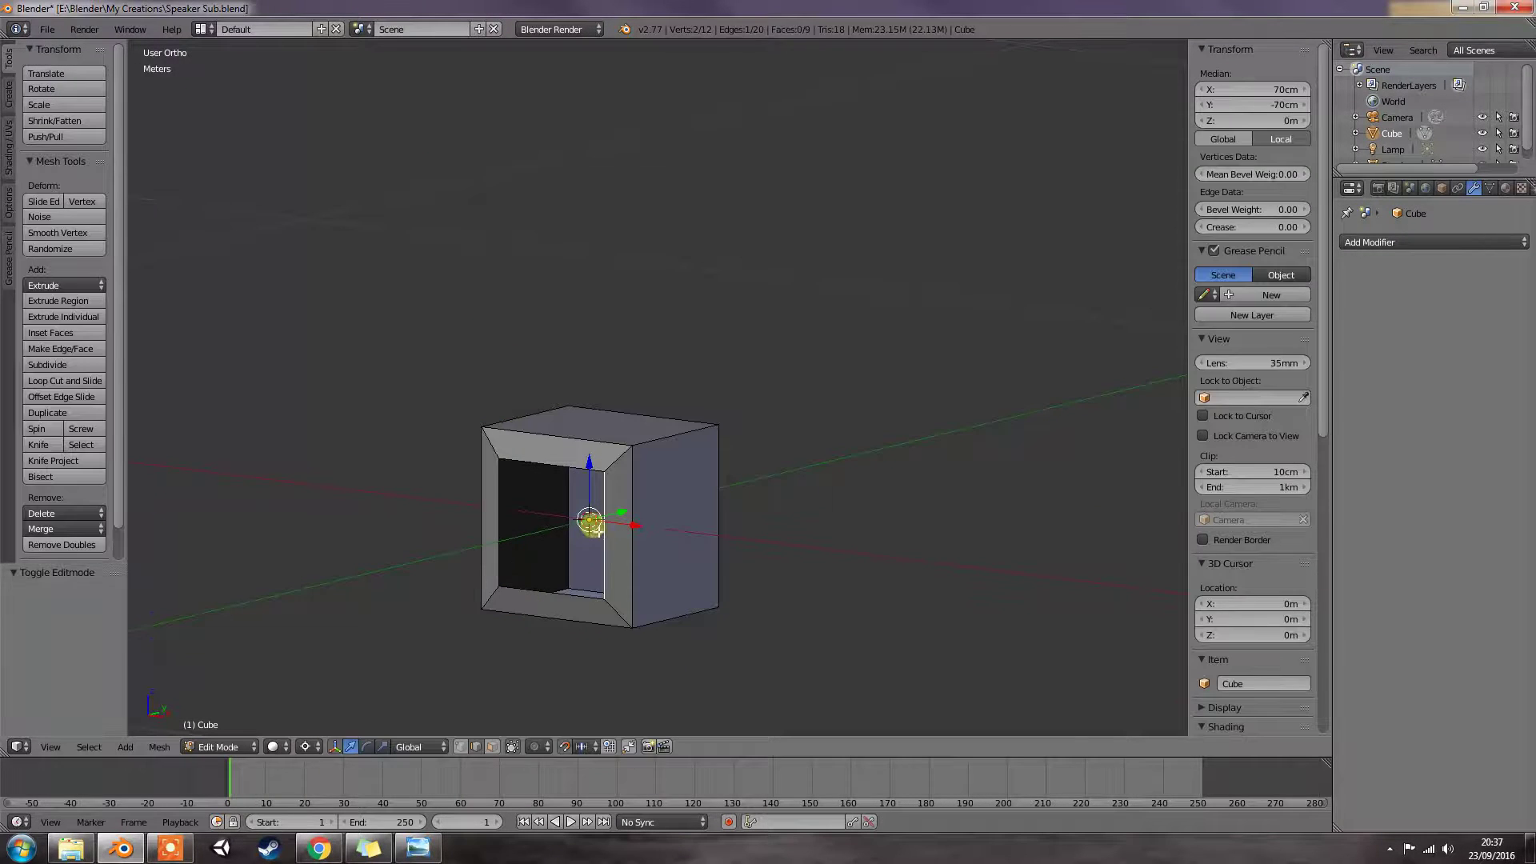
pyautogui.rightClick(573, 472)
pyautogui.moveTo(574, 472); pyautogui.dragTo(531, 473, button='middle')
pyautogui.keyDown('alt'); pyautogui.rightClick(531, 473); pyautogui.keyUp('alt')
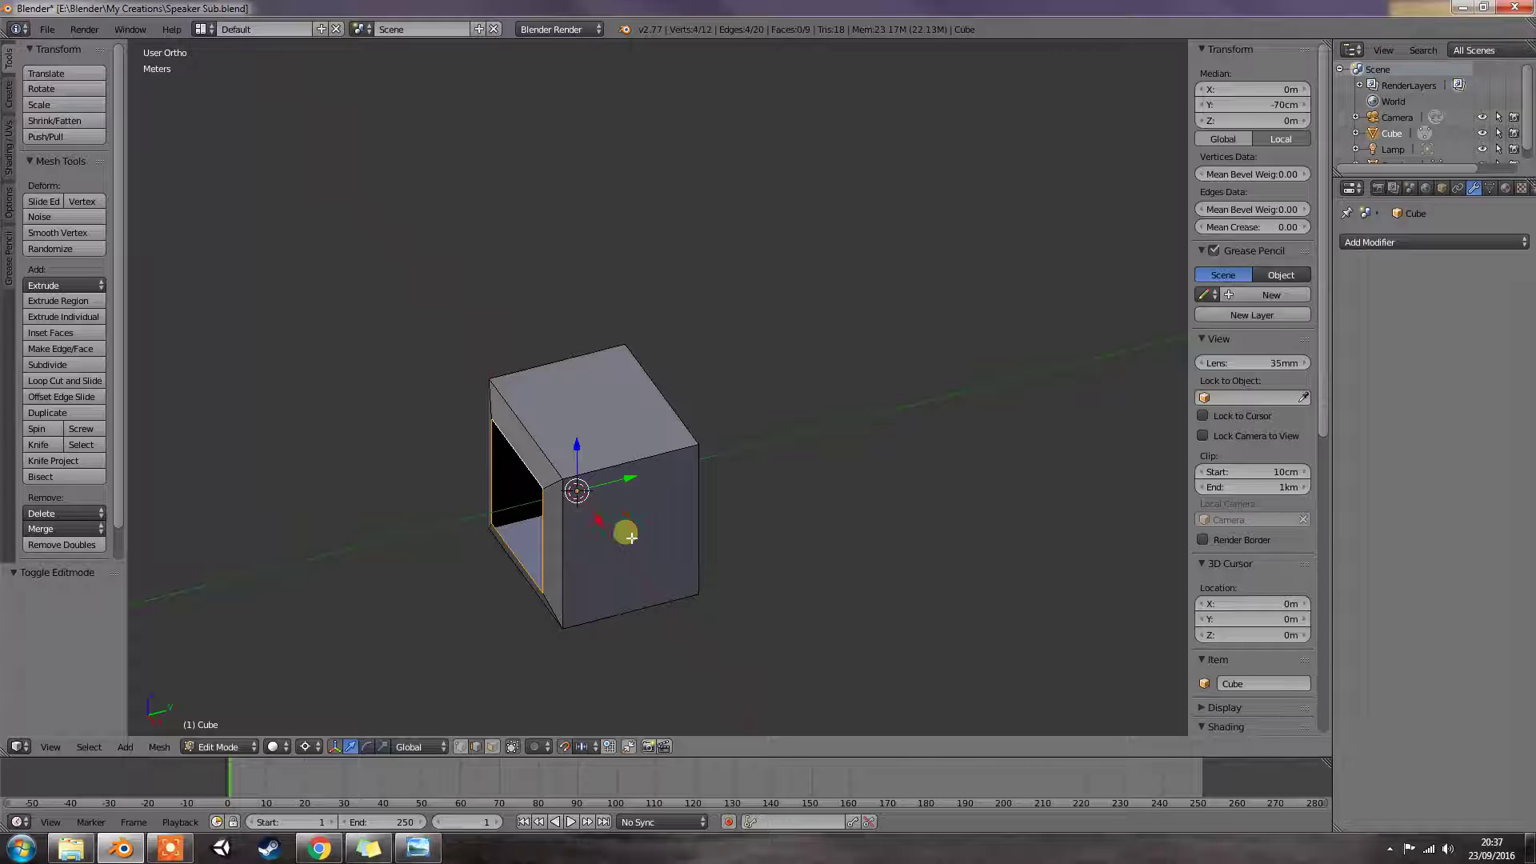
pyautogui.press('g')
pyautogui.press('y')
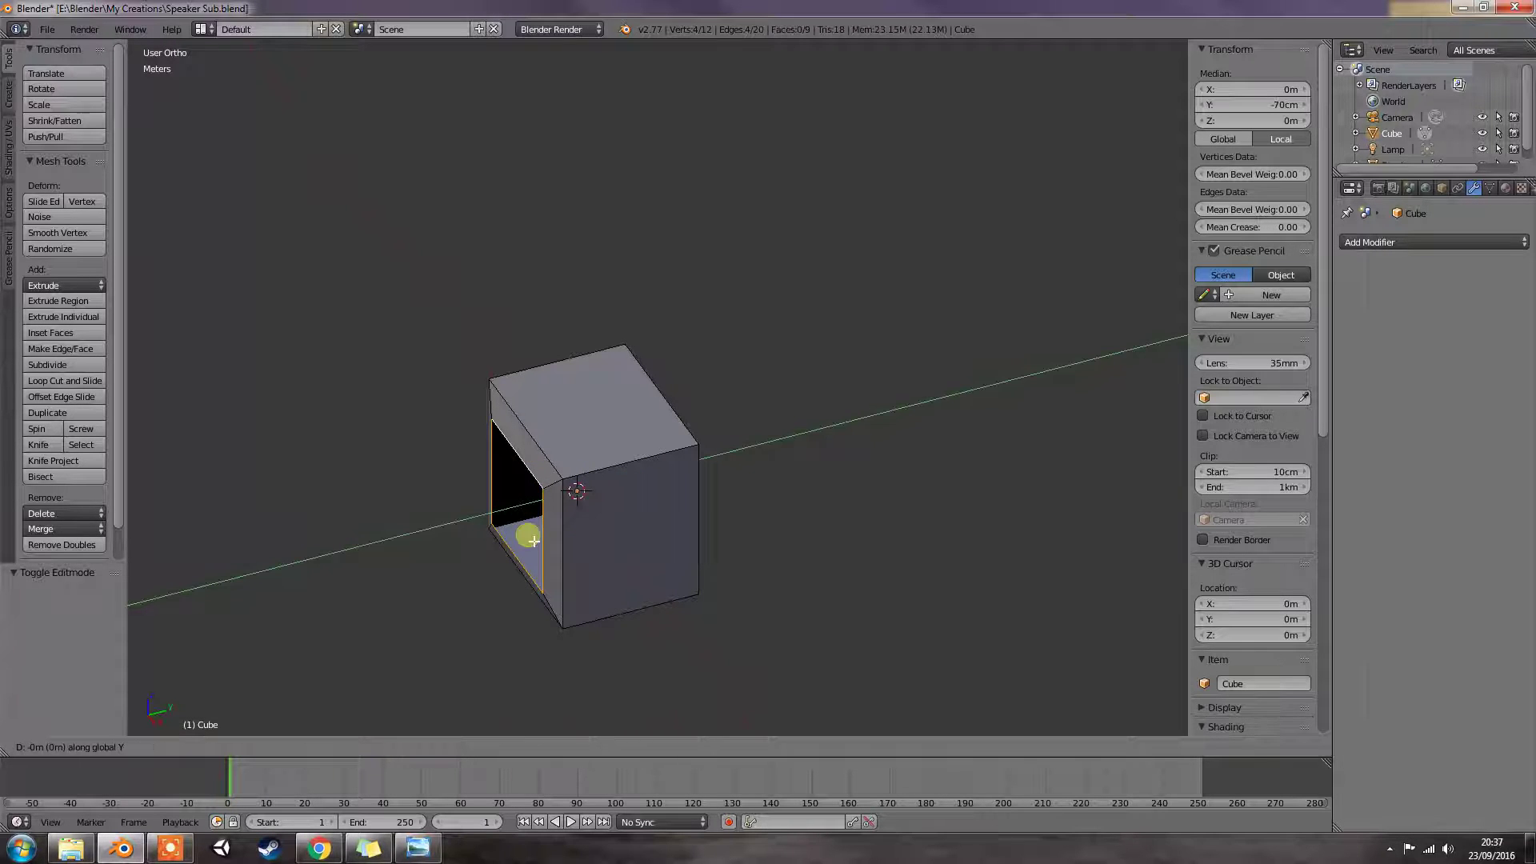
pyautogui.rightClick(558, 560)
pyautogui.moveTo(559, 560); pyautogui.dragTo(598, 569, button='middle')
pyautogui.press('KP_1')
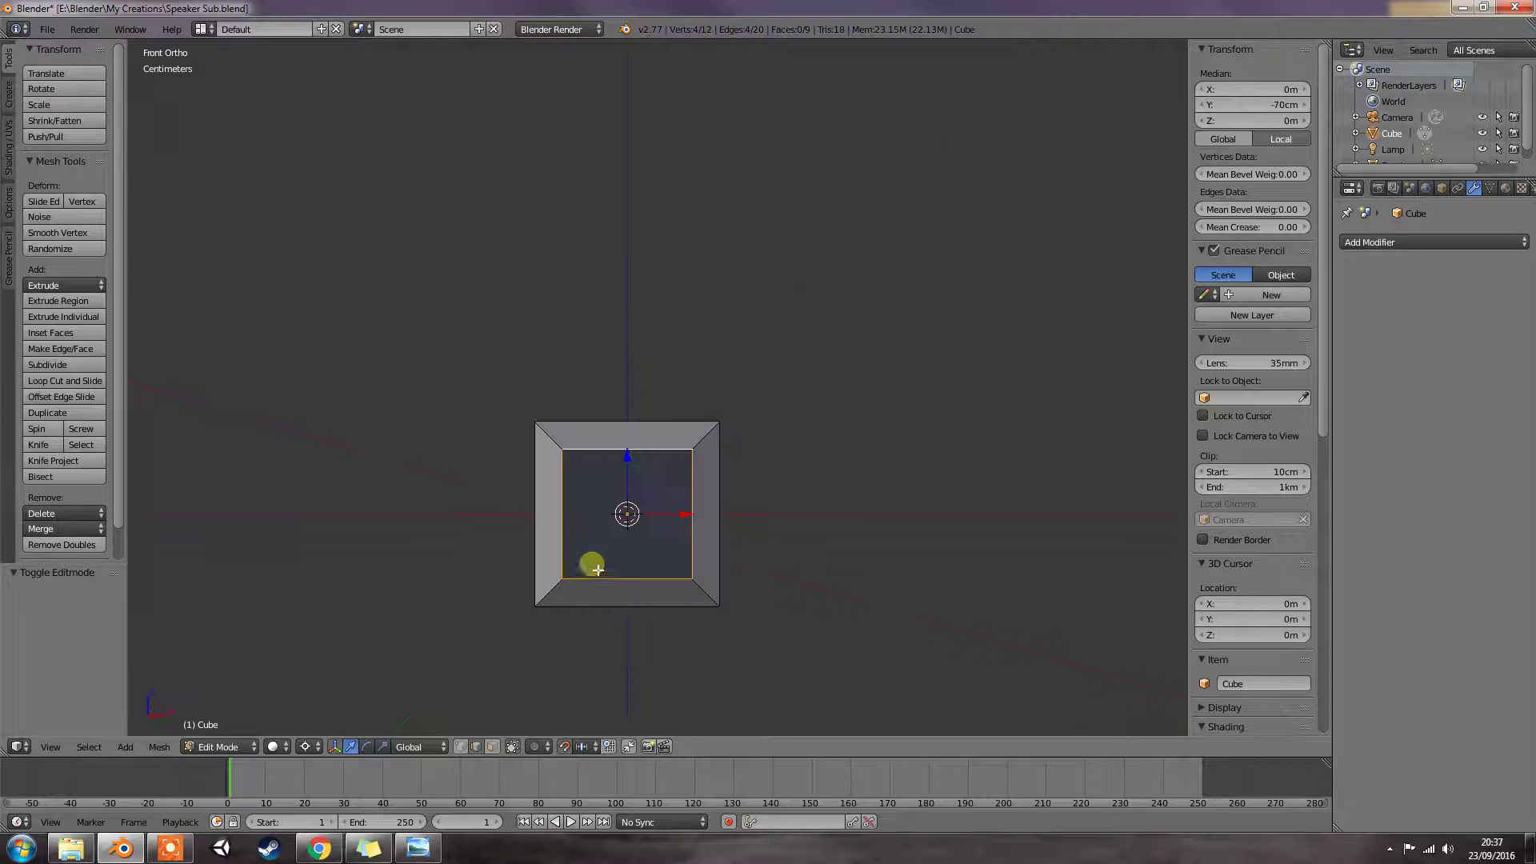
pyautogui.press('KP_6')
pyautogui.press('KP_6')
pyautogui.press('KP_6')
pyautogui.press('KP_6')
pyautogui.press('KP_6')
pyautogui.press('KP_6')
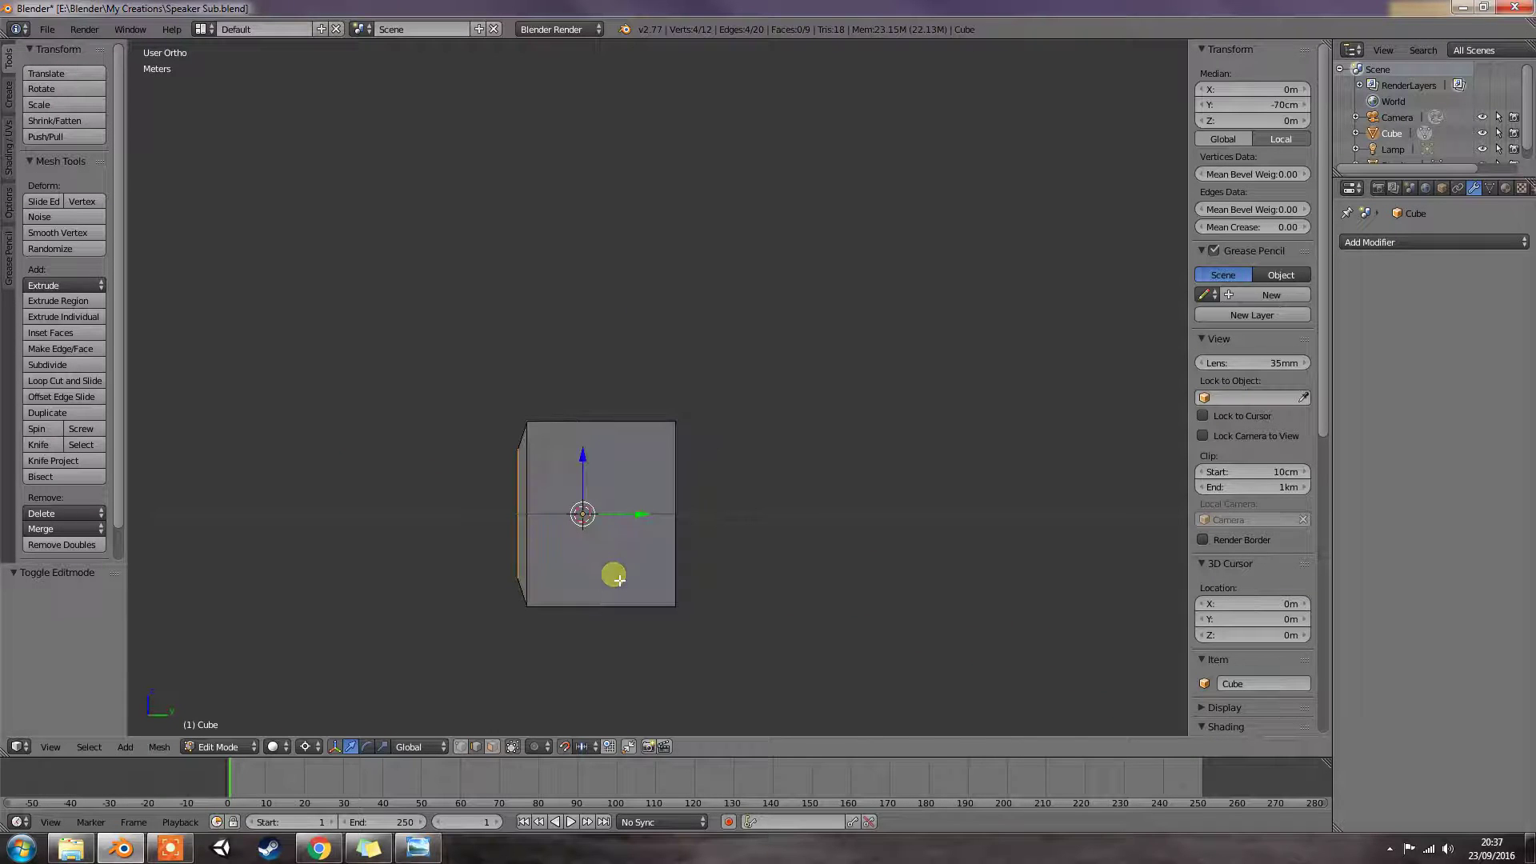
pyautogui.press('g')
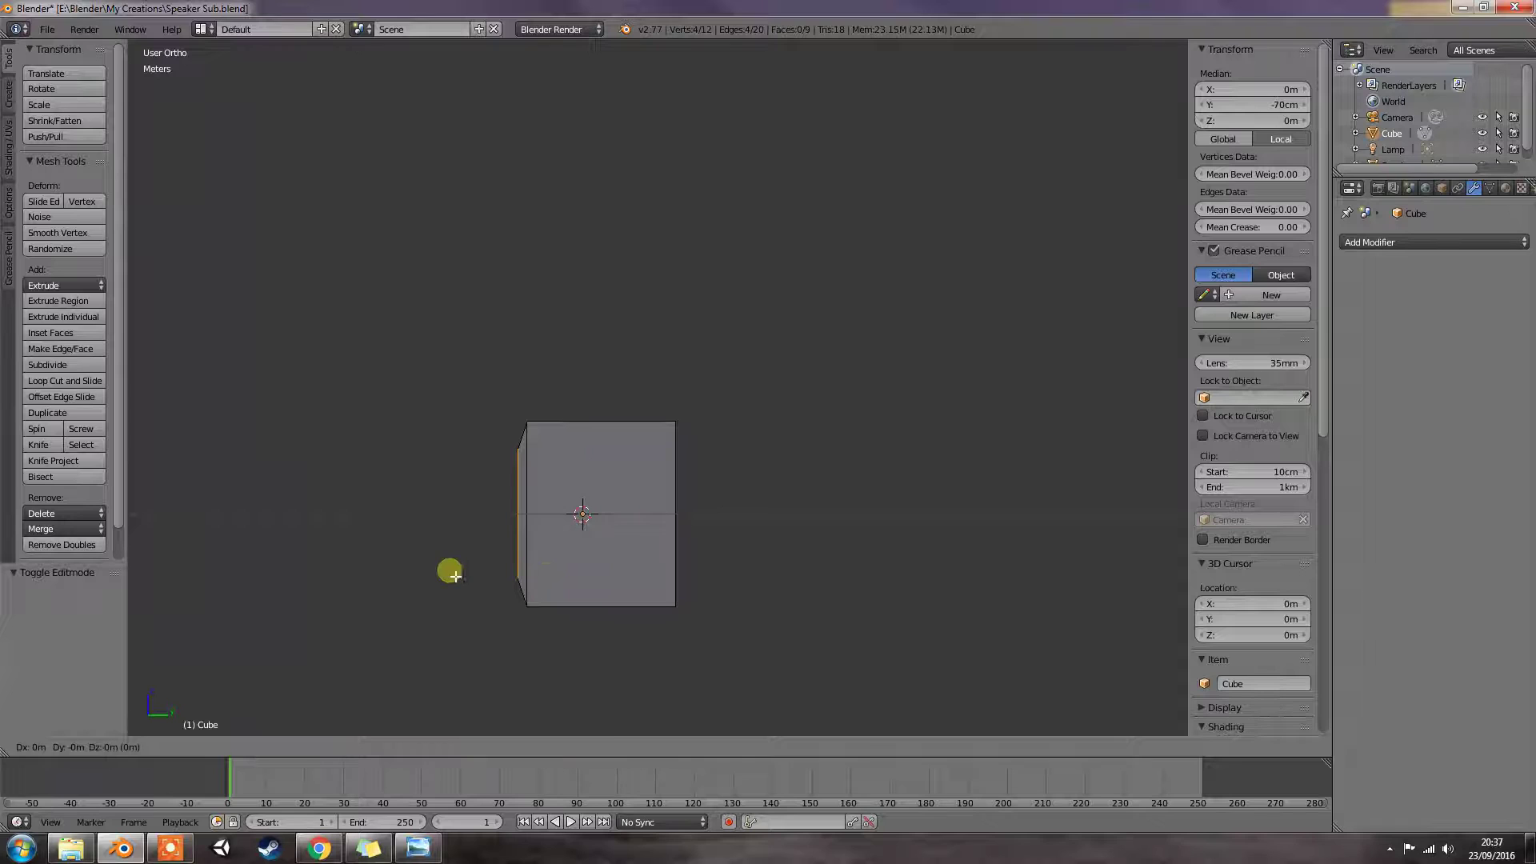
pyautogui.rightClick(526, 538)
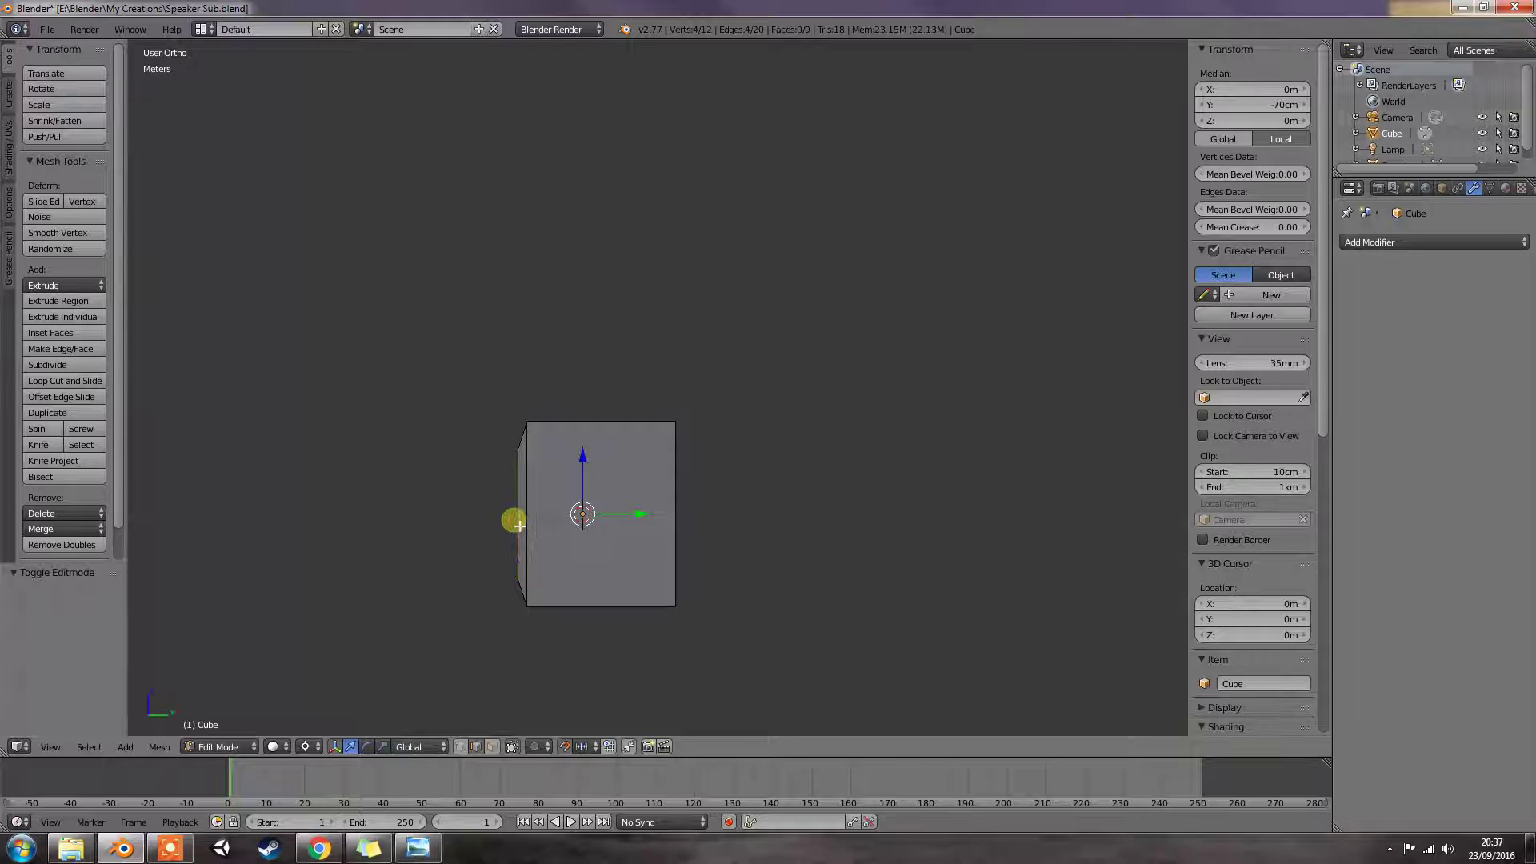
# Step: Snap the 3D cursor to the scene's centre
pyautogui.hotkey('shift', 's')
pyautogui.click(585, 533)
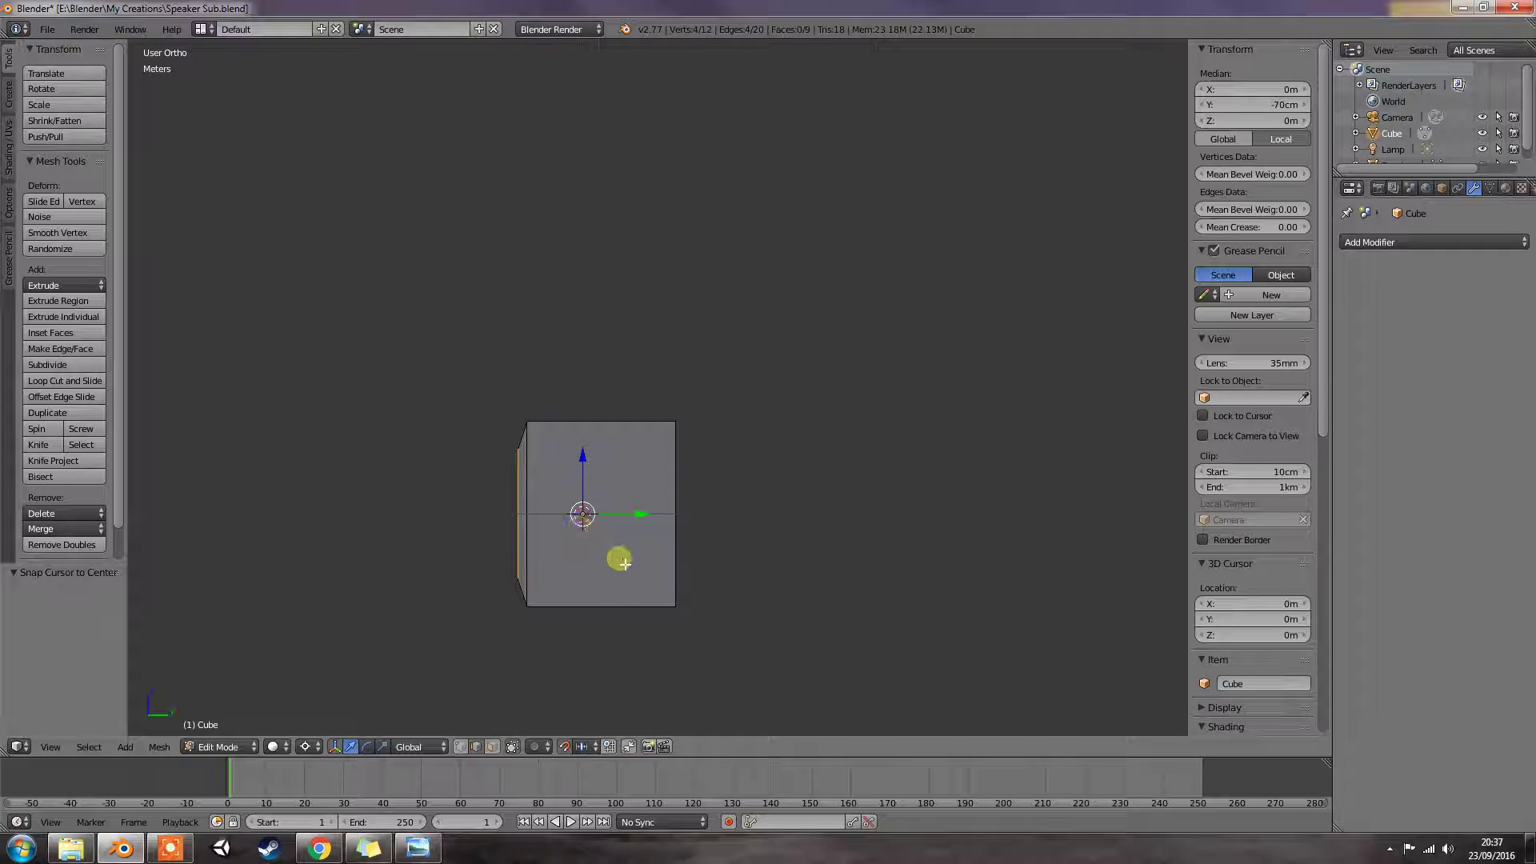
pyautogui.rightClick(528, 524)
pyautogui.press('g')
pyautogui.press('g')
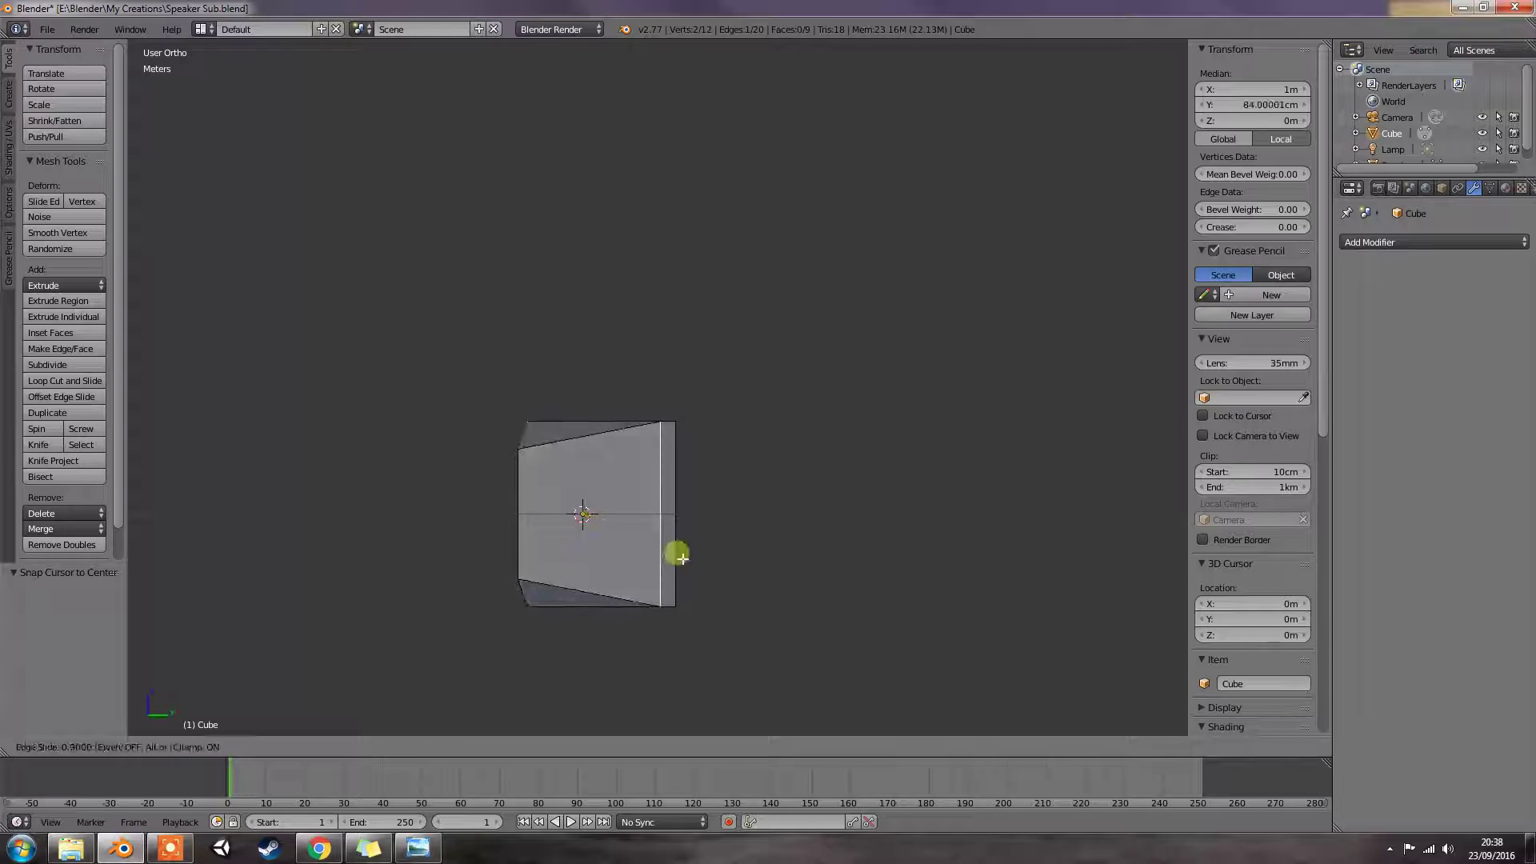
pyautogui.click(606, 548)
# Step: Select the edge loop around the cube's front opening and scale it up by 1.13
pyautogui.moveTo(590, 589); pyautogui.dragTo(587, 606, button='middle')
pyautogui.rightClick(545, 549)
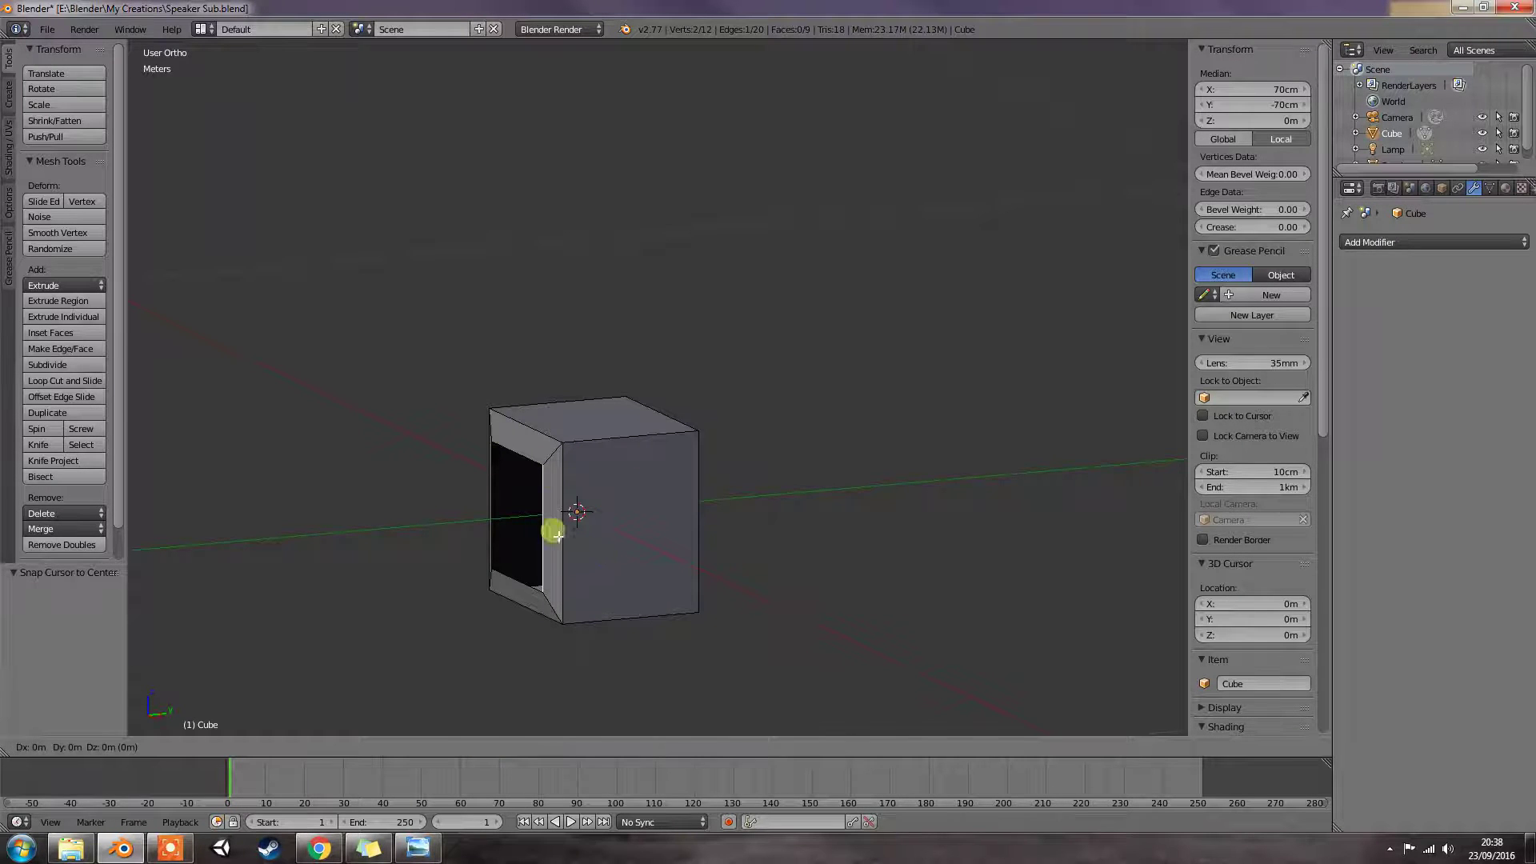
pyautogui.moveTo(610, 547); pyautogui.dragTo(695, 558, button='middle')
pyautogui.rightClick(618, 501)
pyautogui.moveTo(607, 518); pyautogui.dragTo(582, 530, button='middle')
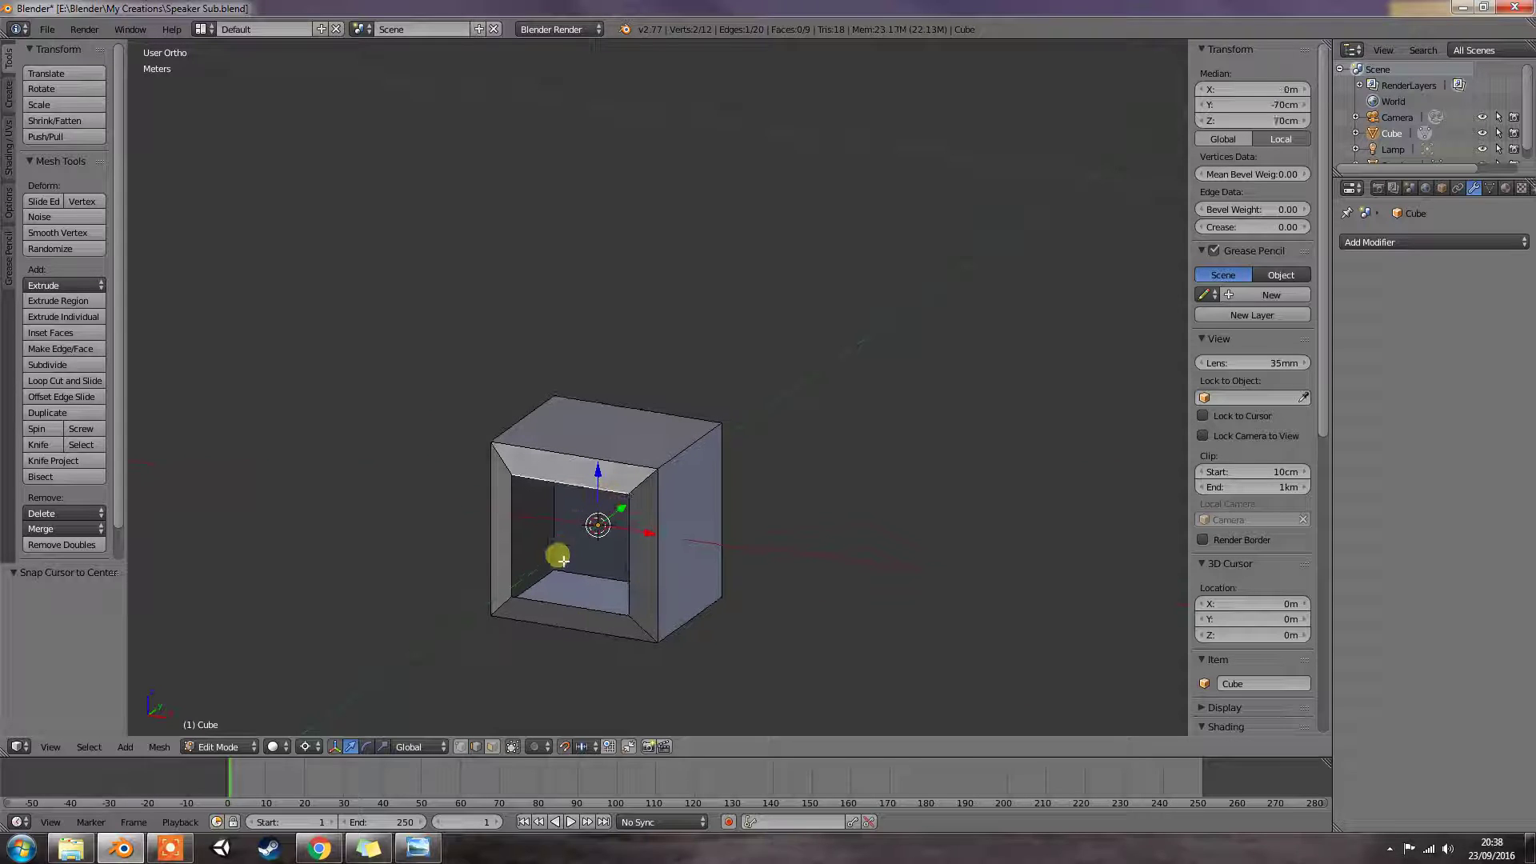
pyautogui.keyDown('alt'); pyautogui.rightClick(578, 596); pyautogui.keyUp('alt')
pyautogui.moveTo(624, 578); pyautogui.dragTo(512, 557, button='middle')
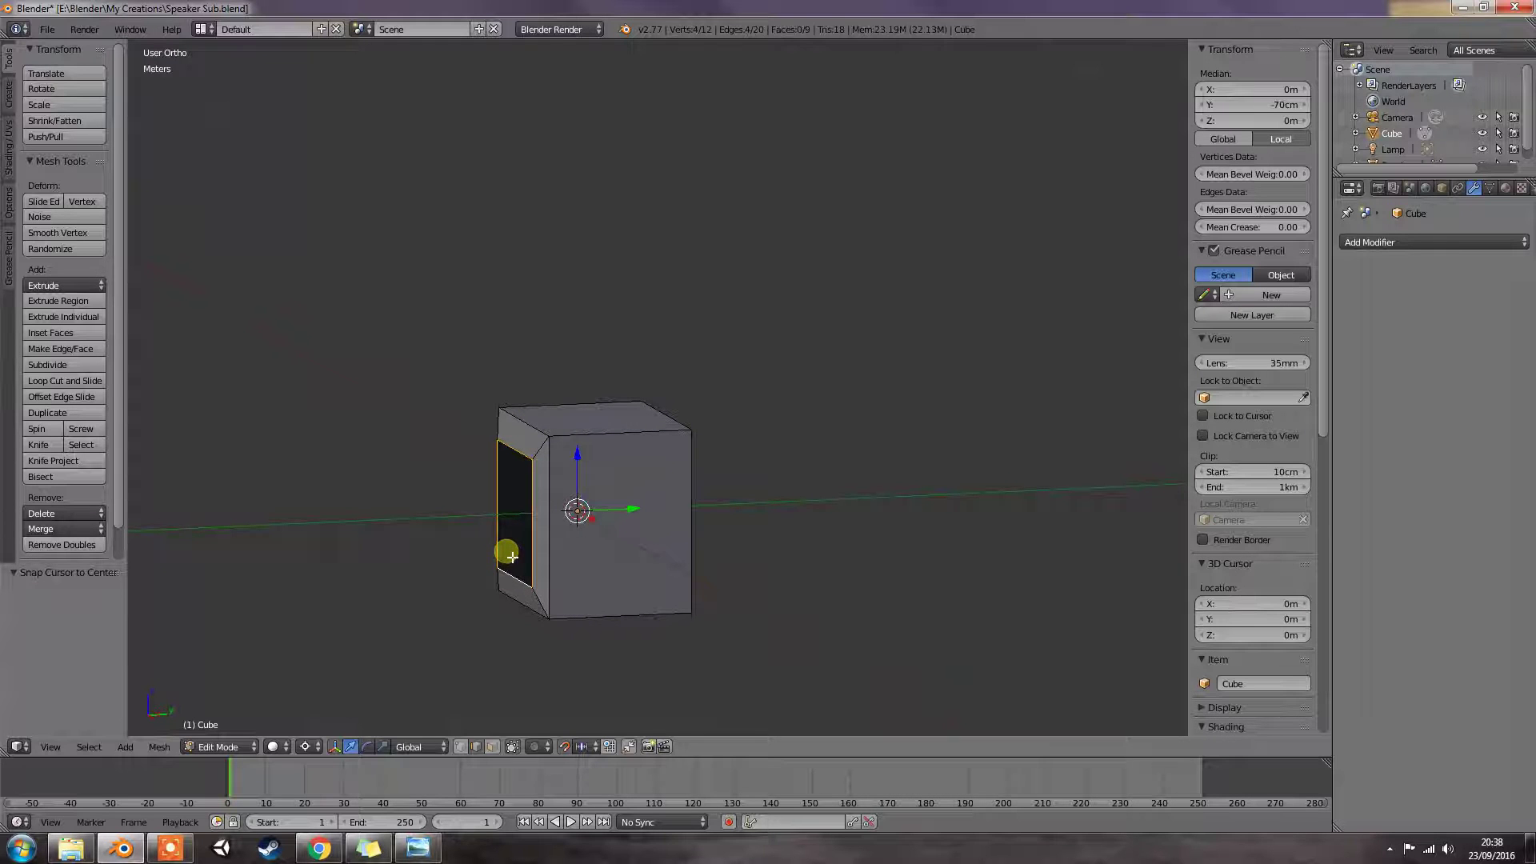
pyautogui.press('s')
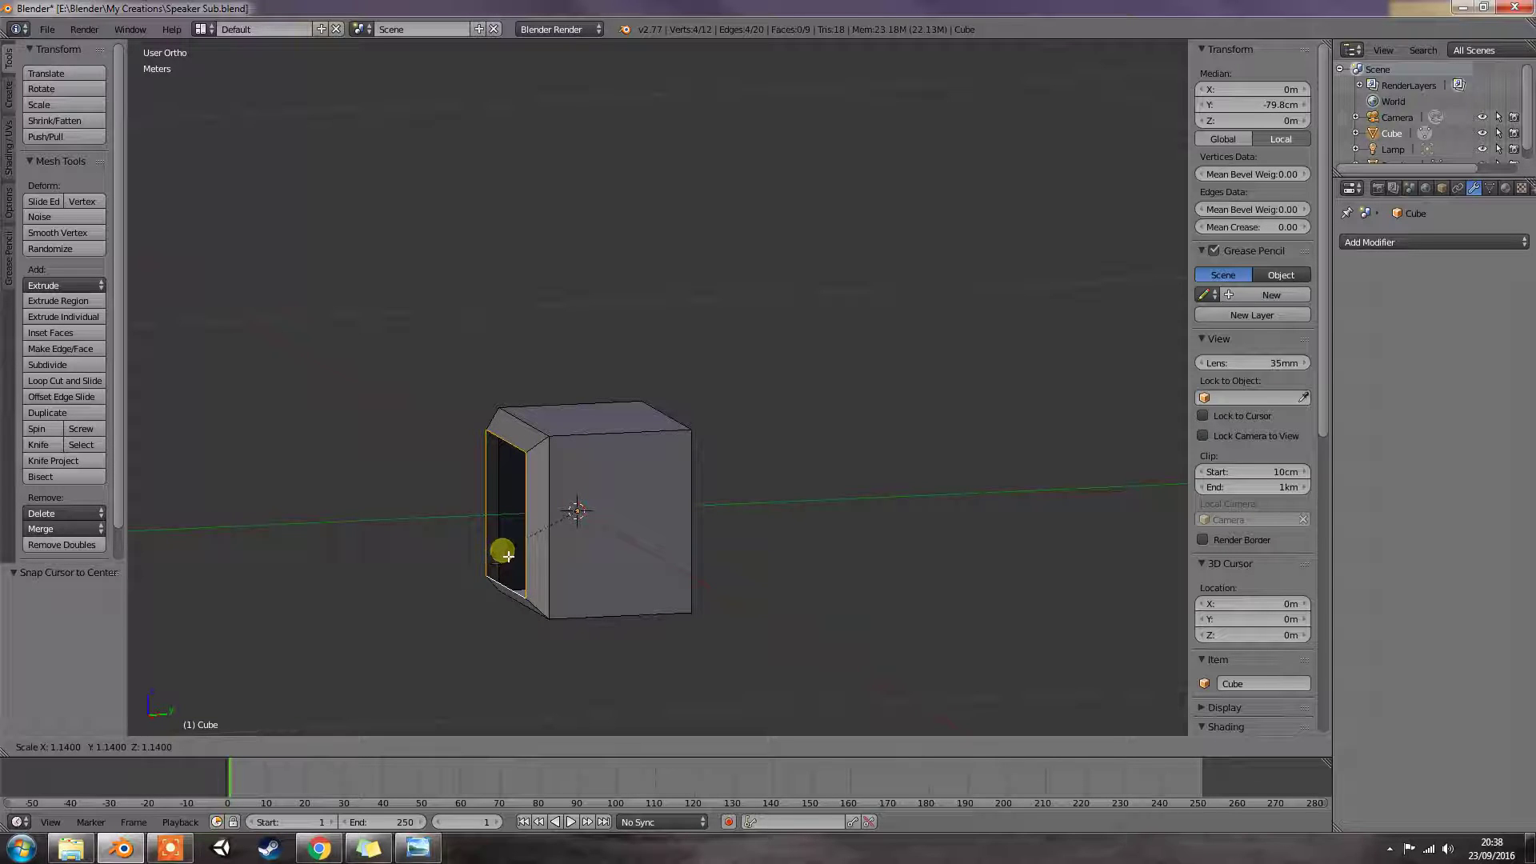
pyautogui.click(513, 552)
pyautogui.moveTo(511, 549); pyautogui.dragTo(613, 573, button='middle')
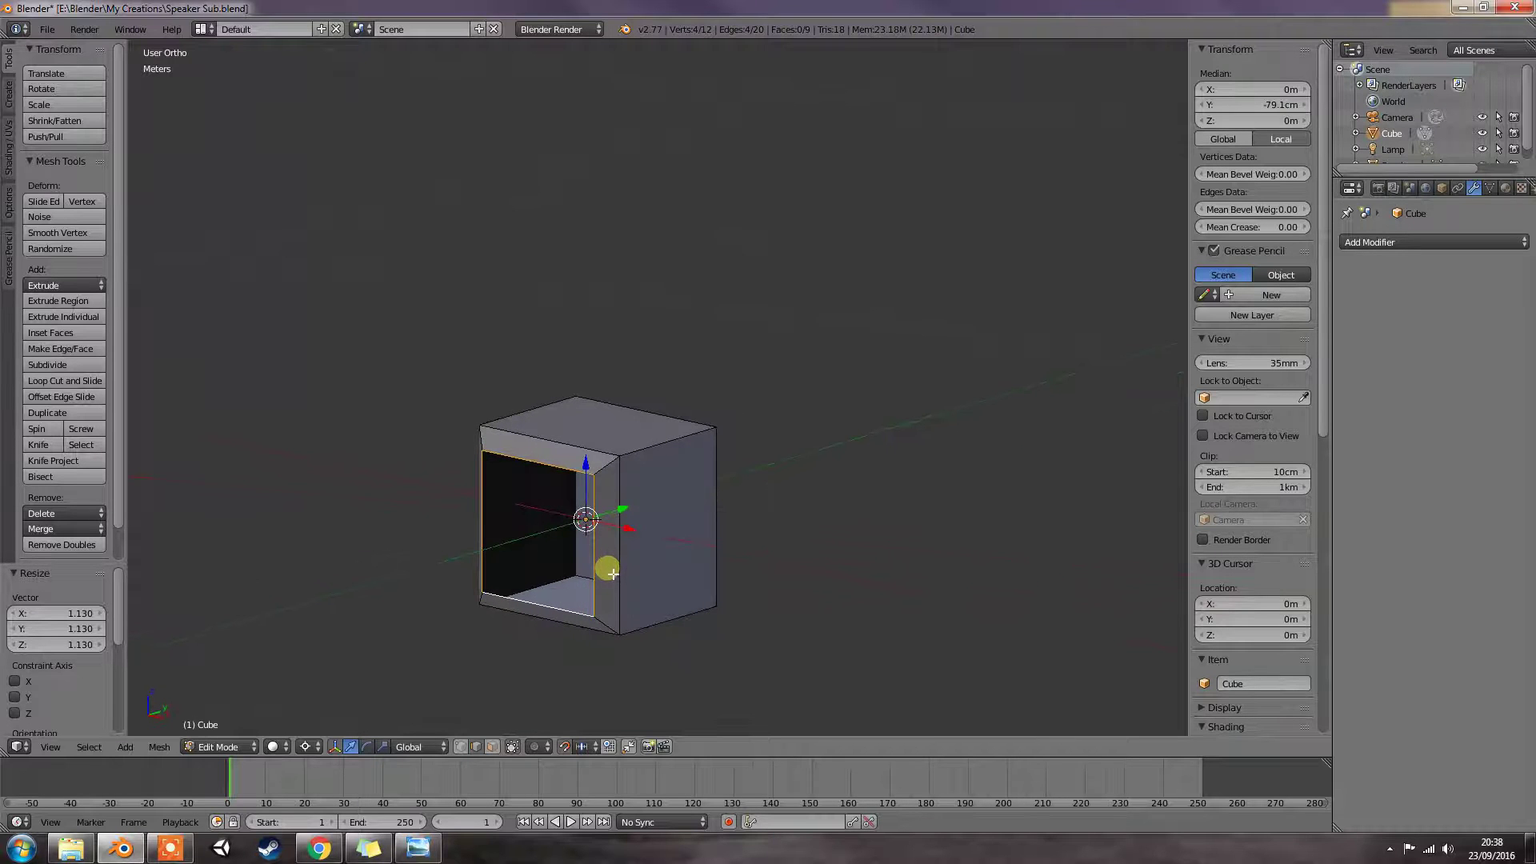
pyautogui.click(191, 851)
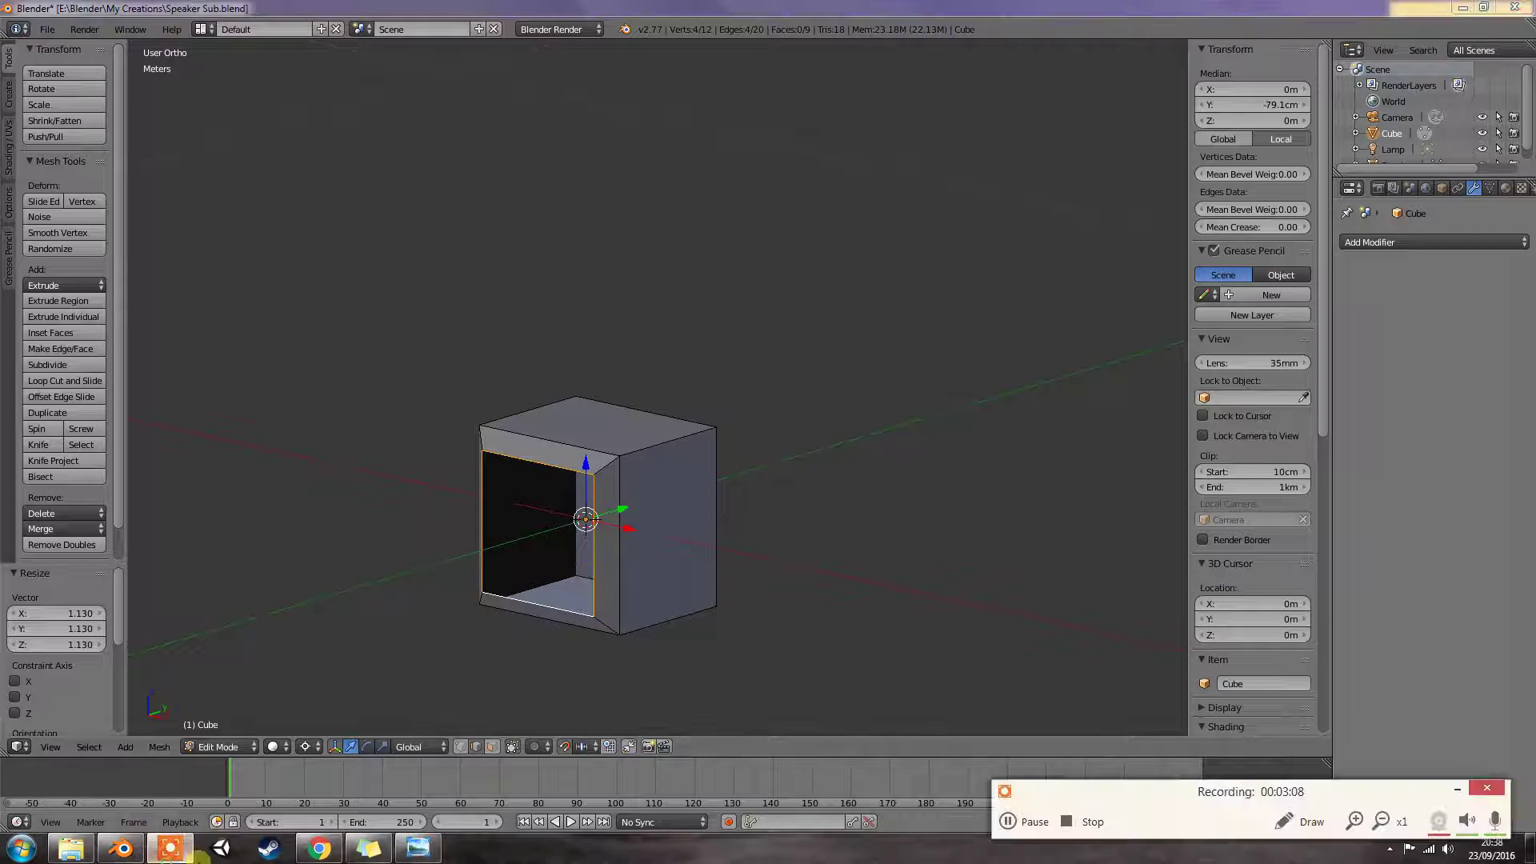
pyautogui.click(1016, 820)
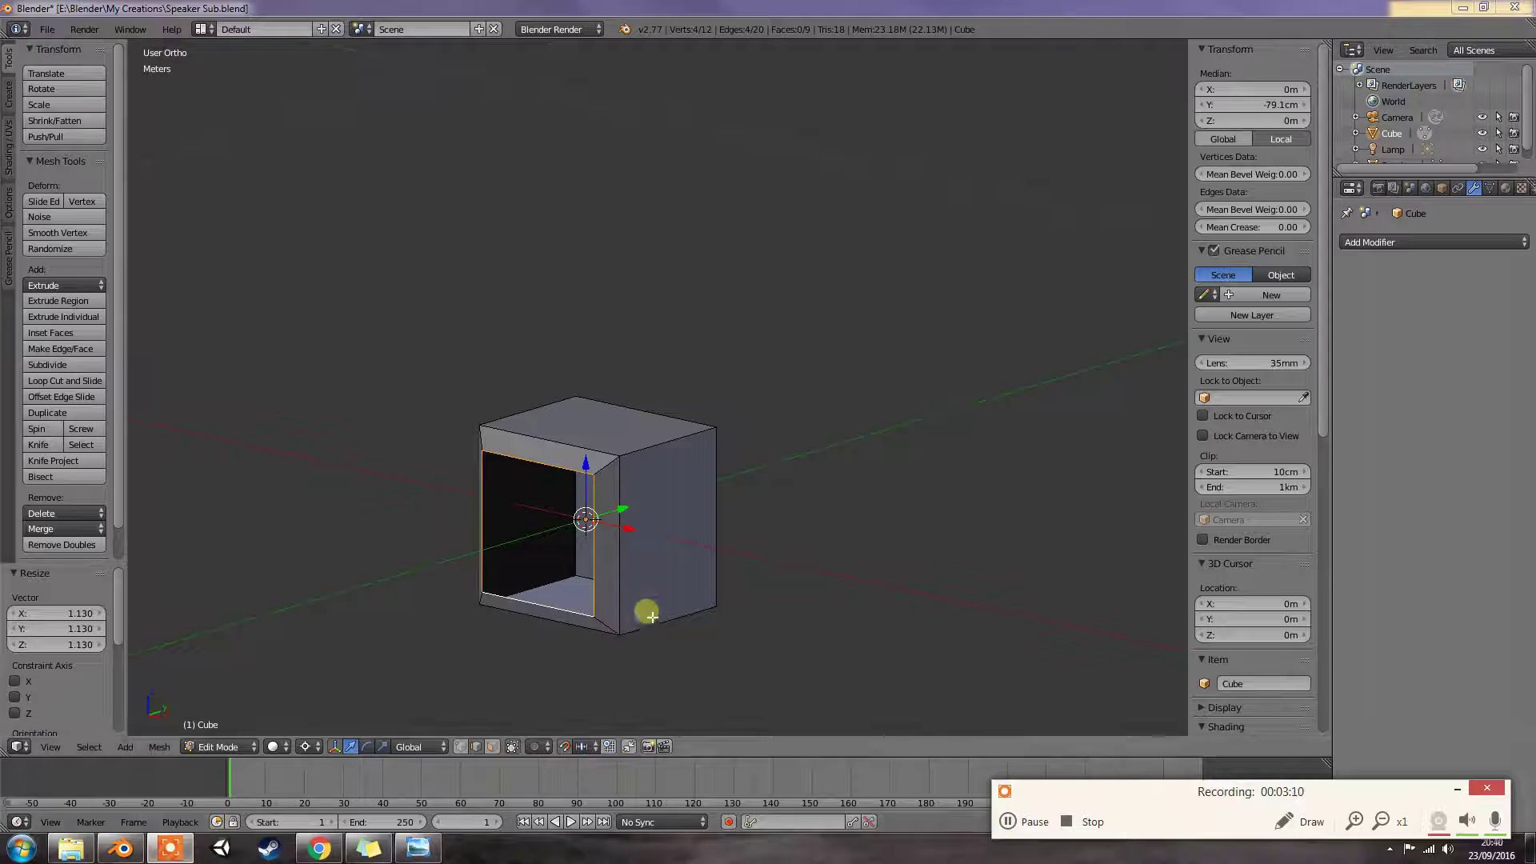
# Step: Select the whole speaker mesh and move it up 7.5 cm along the Z axis
pyautogui.moveTo(642, 611); pyautogui.dragTo(739, 615, button='middle')
pyautogui.press('KP_1')
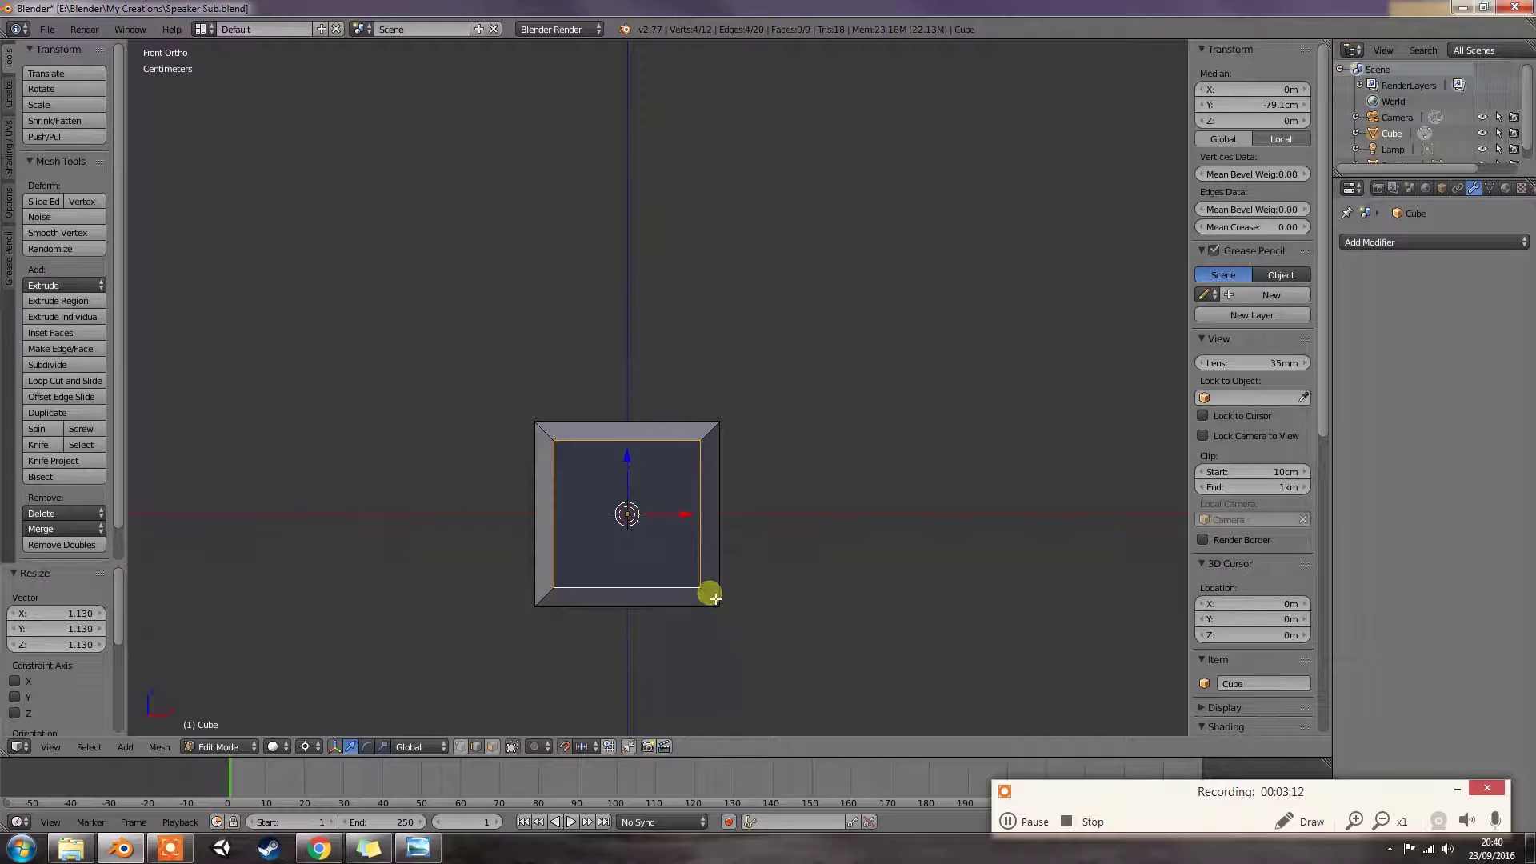
pyautogui.press('a')
pyautogui.press('a')
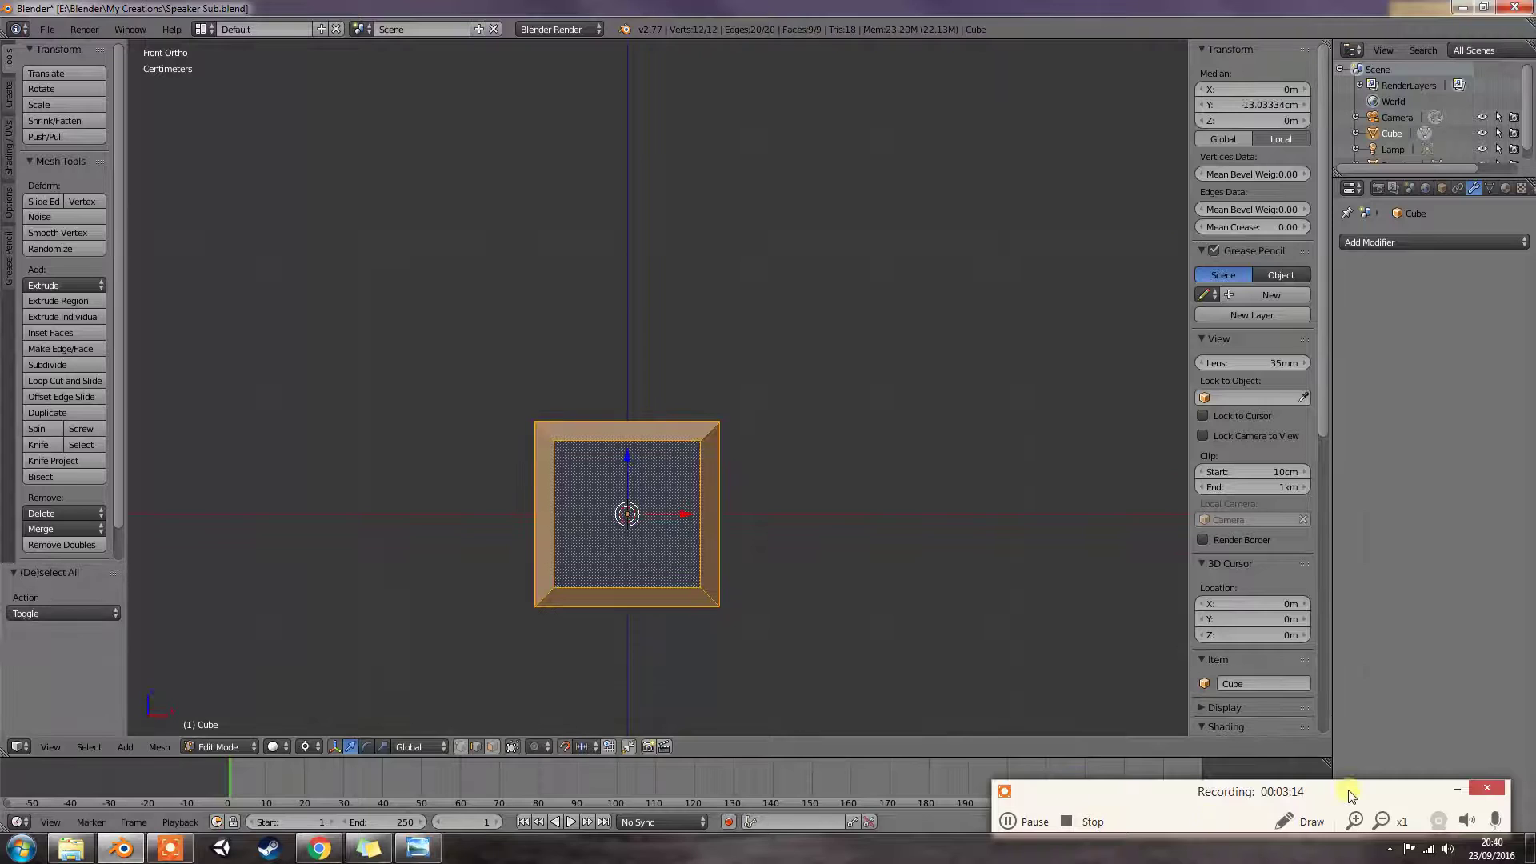
pyautogui.click(1469, 794)
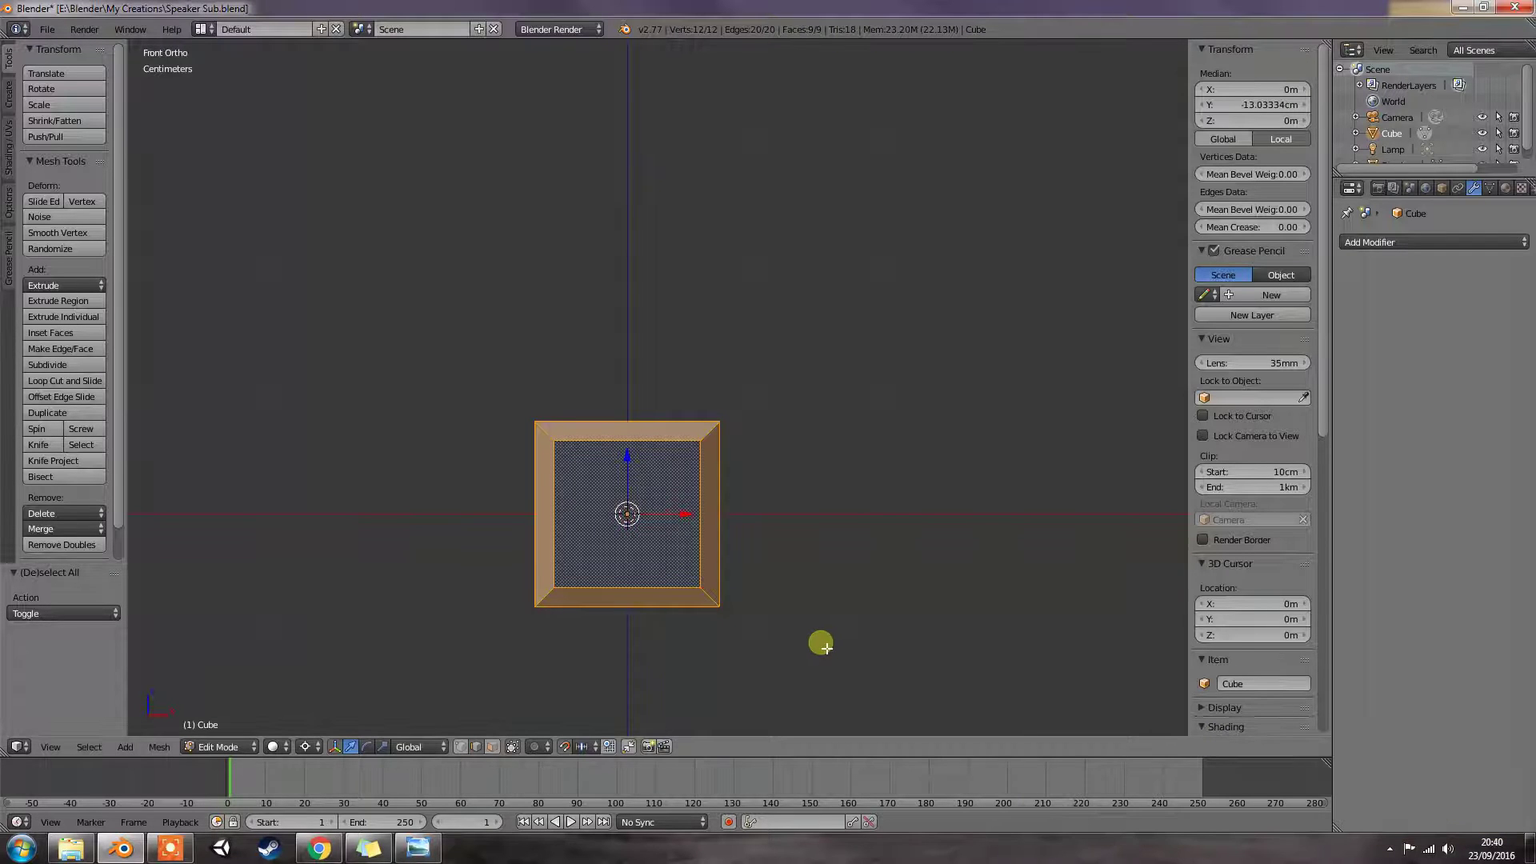
pyautogui.press('g')
pyautogui.press('z')
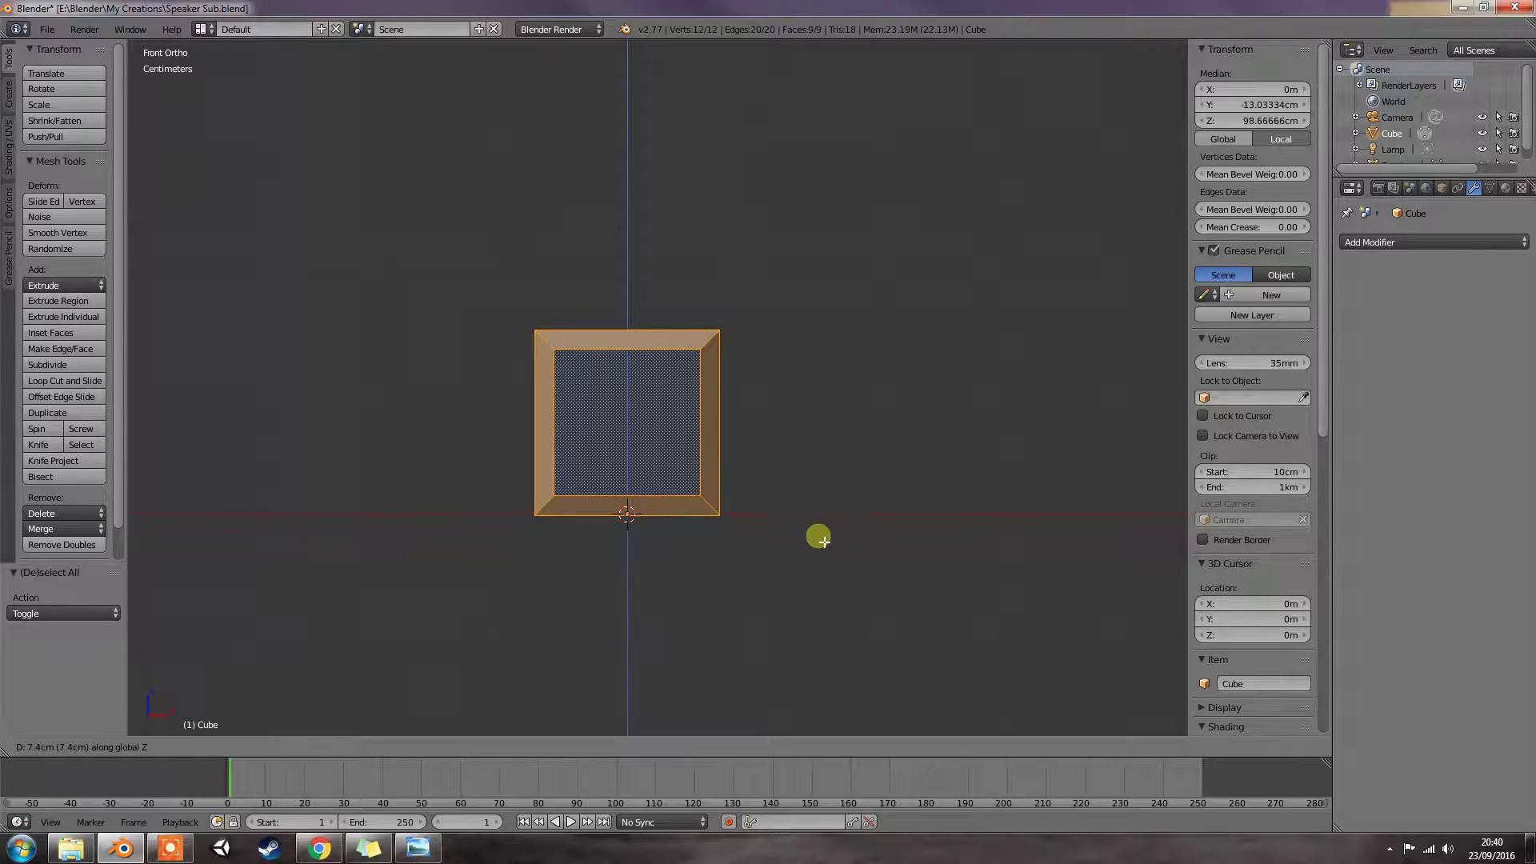
pyautogui.click(819, 522)
pyautogui.moveTo(741, 531); pyautogui.dragTo(699, 566, button='middle')
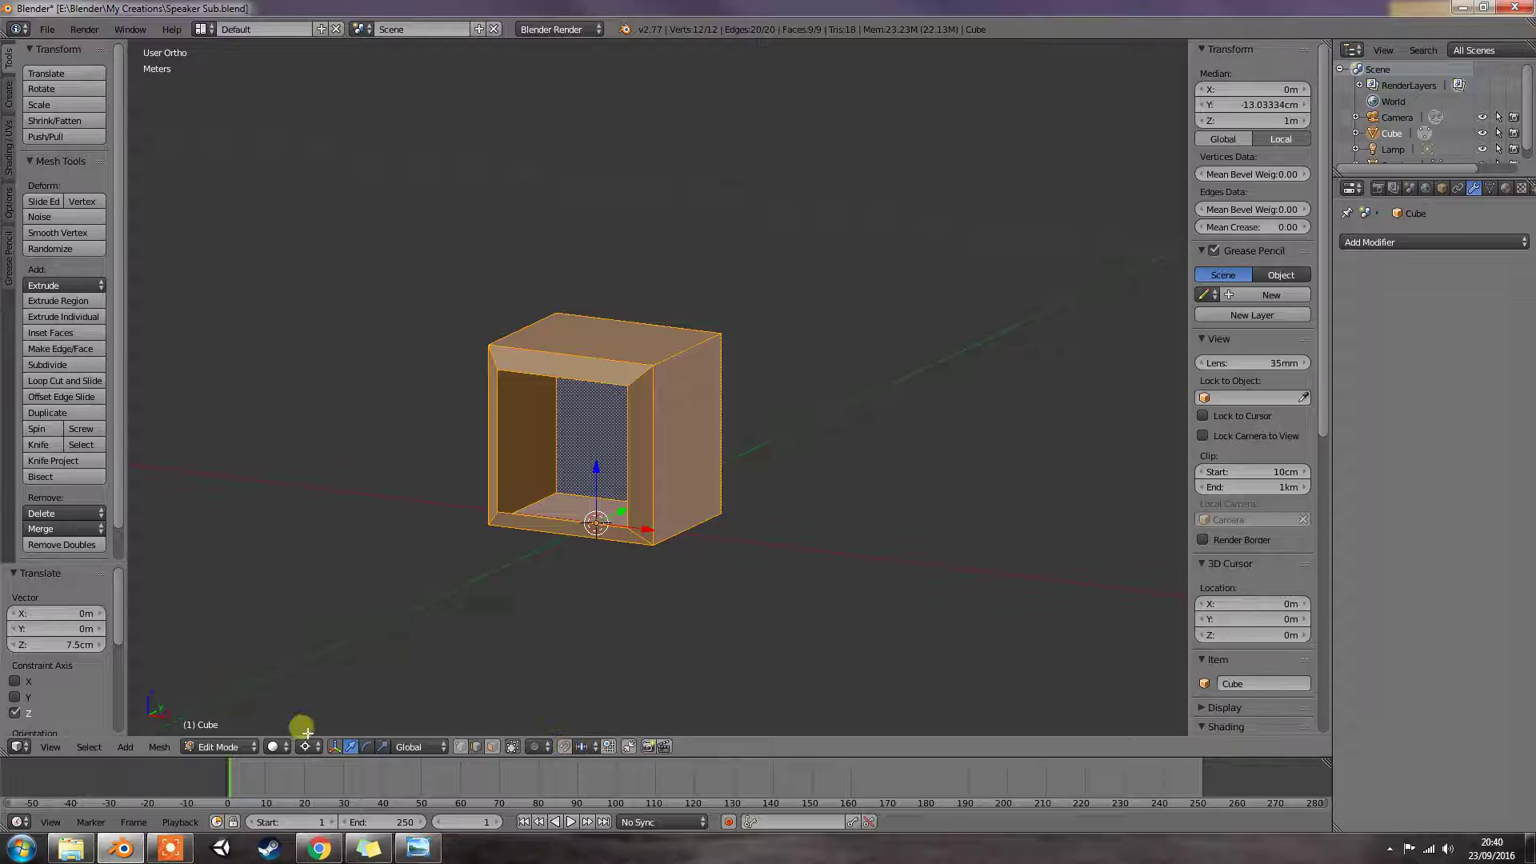
pyautogui.moveTo(480, 611); pyautogui.dragTo(549, 588, button='middle')
pyautogui.rightClick(617, 491)
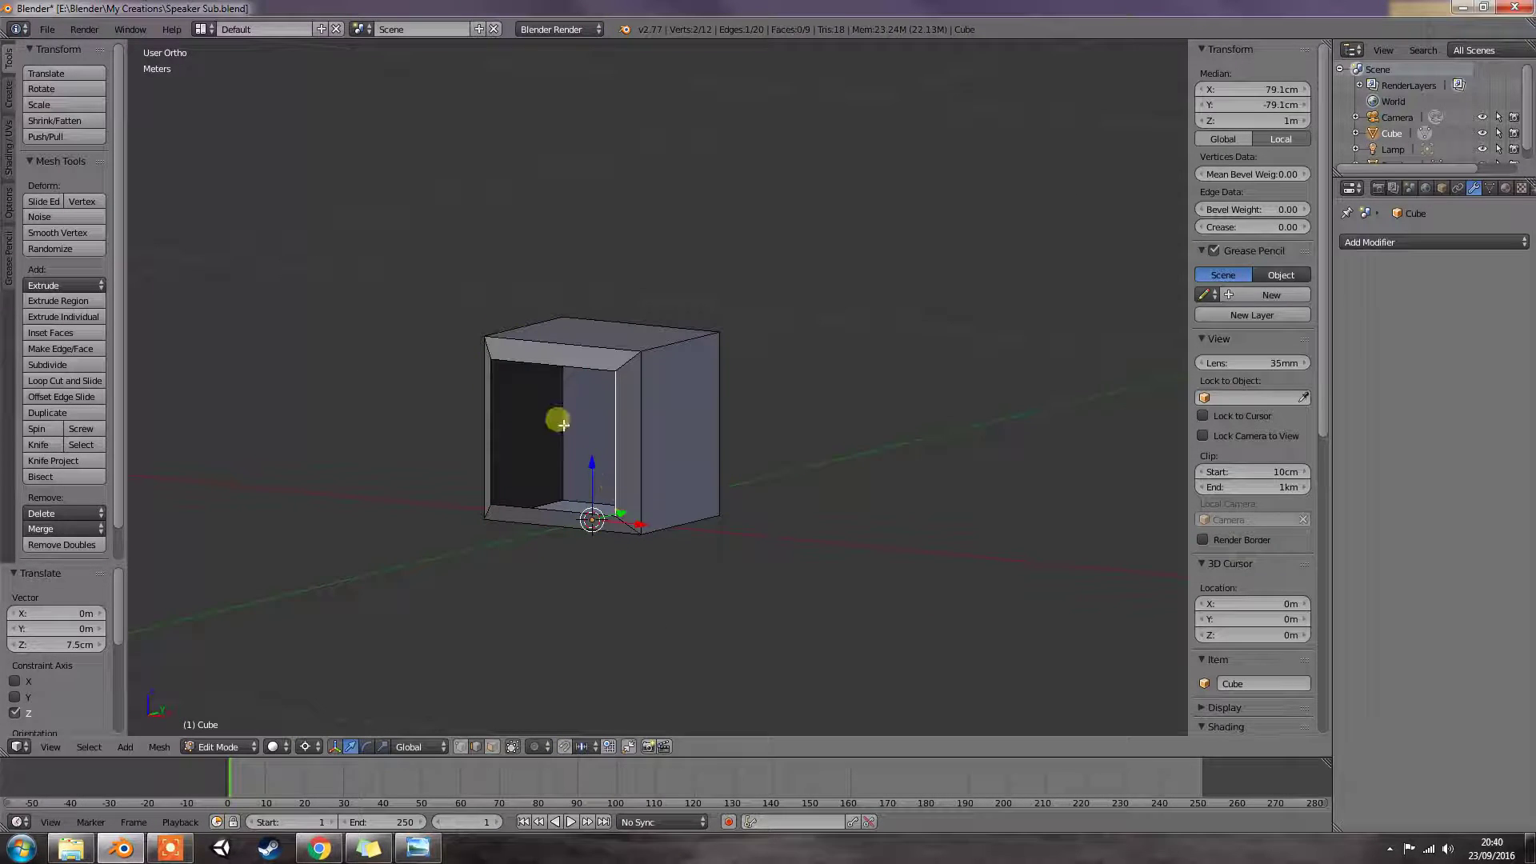
pyautogui.keyDown('shift'); pyautogui.rightClick(554, 365); pyautogui.keyUp('shift')
pyautogui.keyDown('shift'); pyautogui.rightClick(507, 529); pyautogui.keyUp('shift')
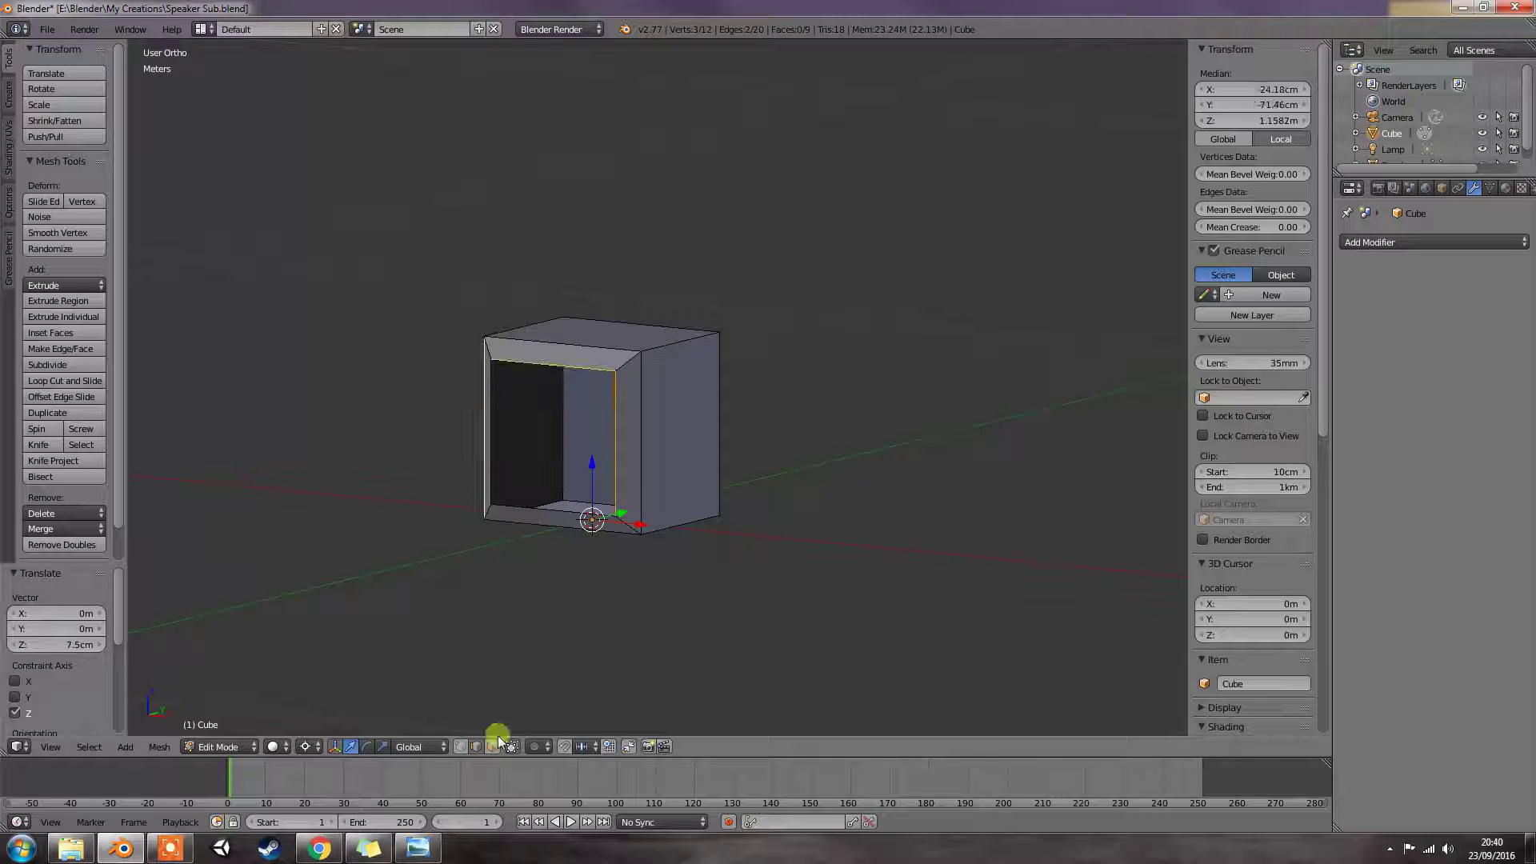
pyautogui.click(169, 848)
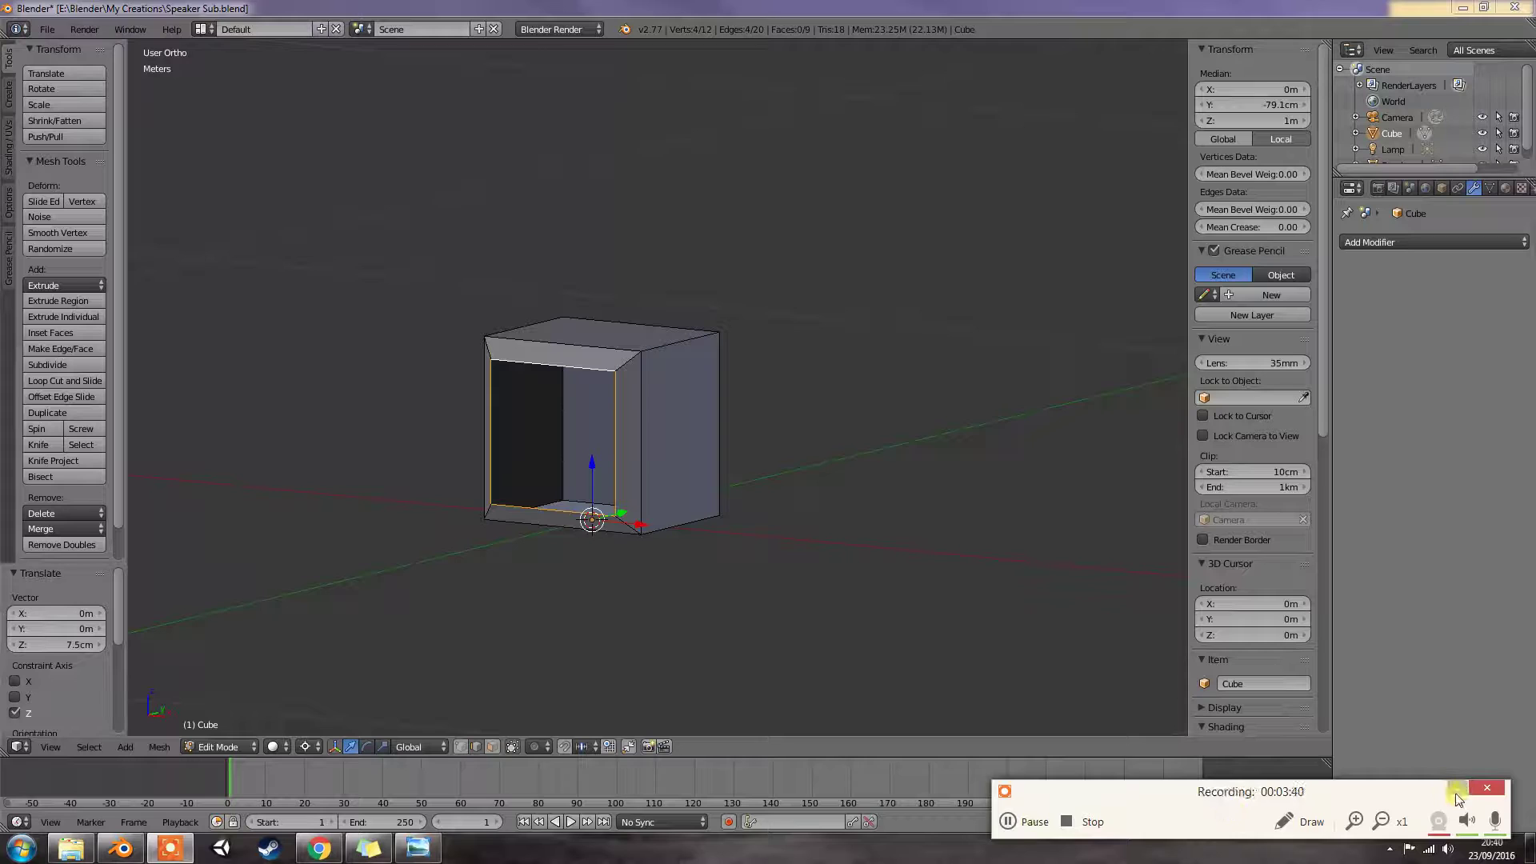
pyautogui.click(1456, 790)
pyautogui.moveTo(888, 615); pyautogui.dragTo(823, 620, button='middle')
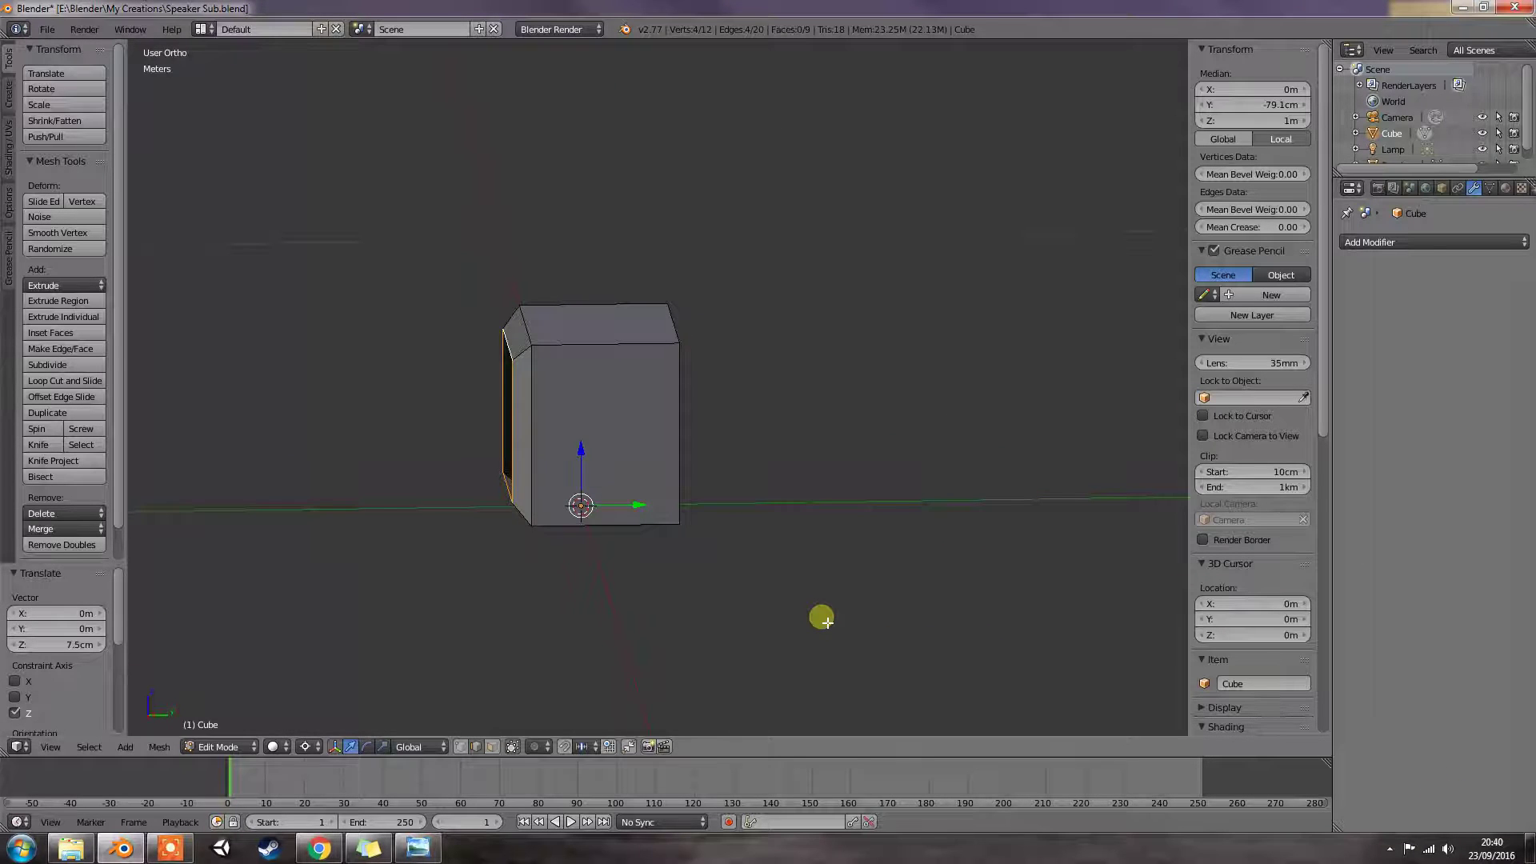
pyautogui.press('g')
pyautogui.press('y')
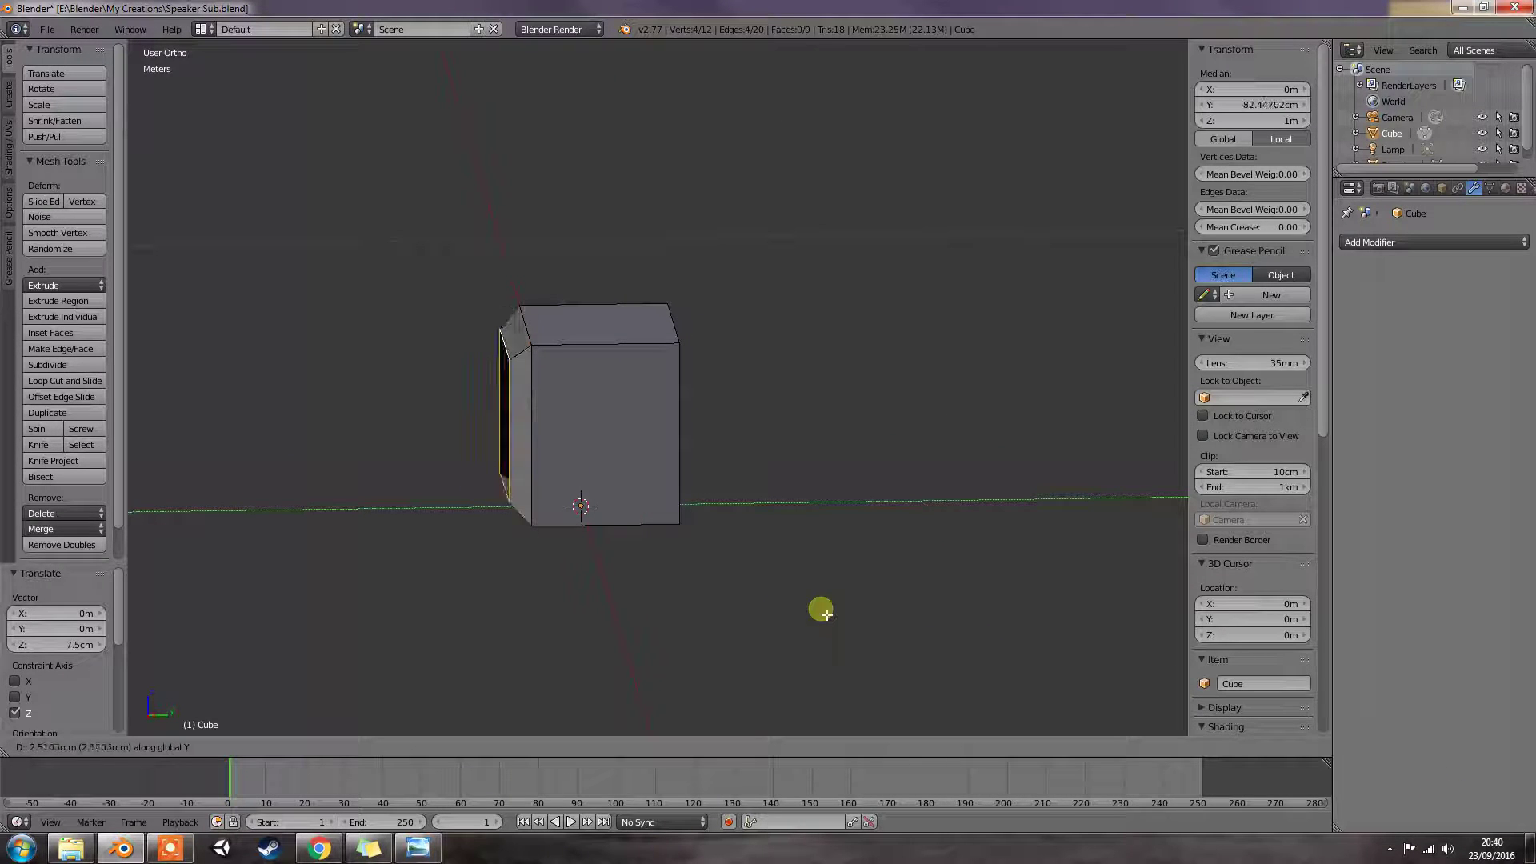
pyautogui.click(834, 610)
pyautogui.moveTo(742, 596); pyautogui.dragTo(782, 597, button='middle')
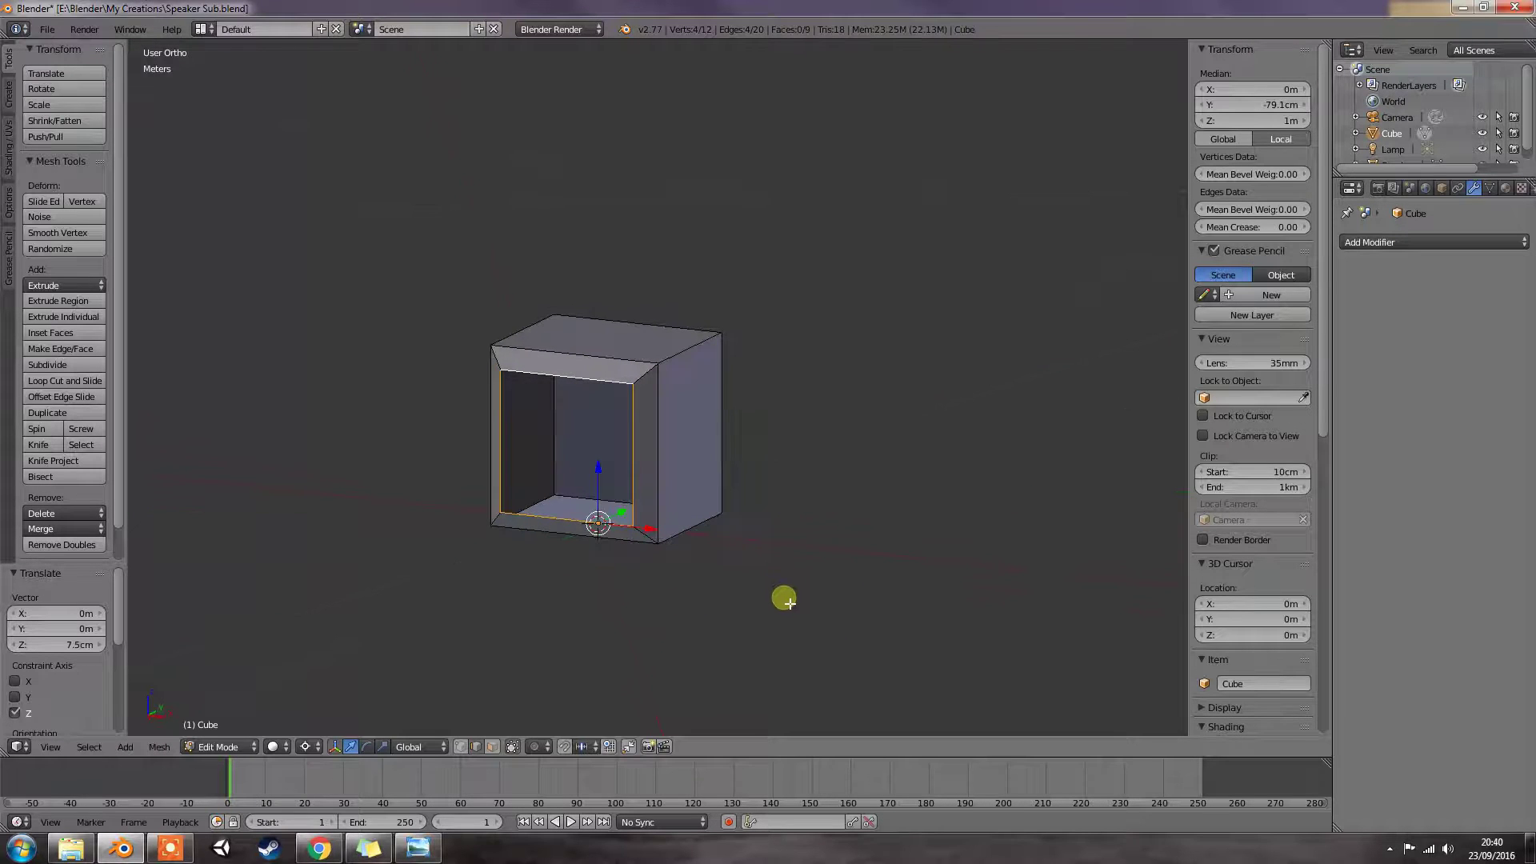
# Step: Add a 32-vertex circle with a 1 m radius to the mesh at the 3D cursor
pyautogui.moveTo(428, 548); pyautogui.dragTo(444, 529, button='middle')
pyautogui.press('KP_1')
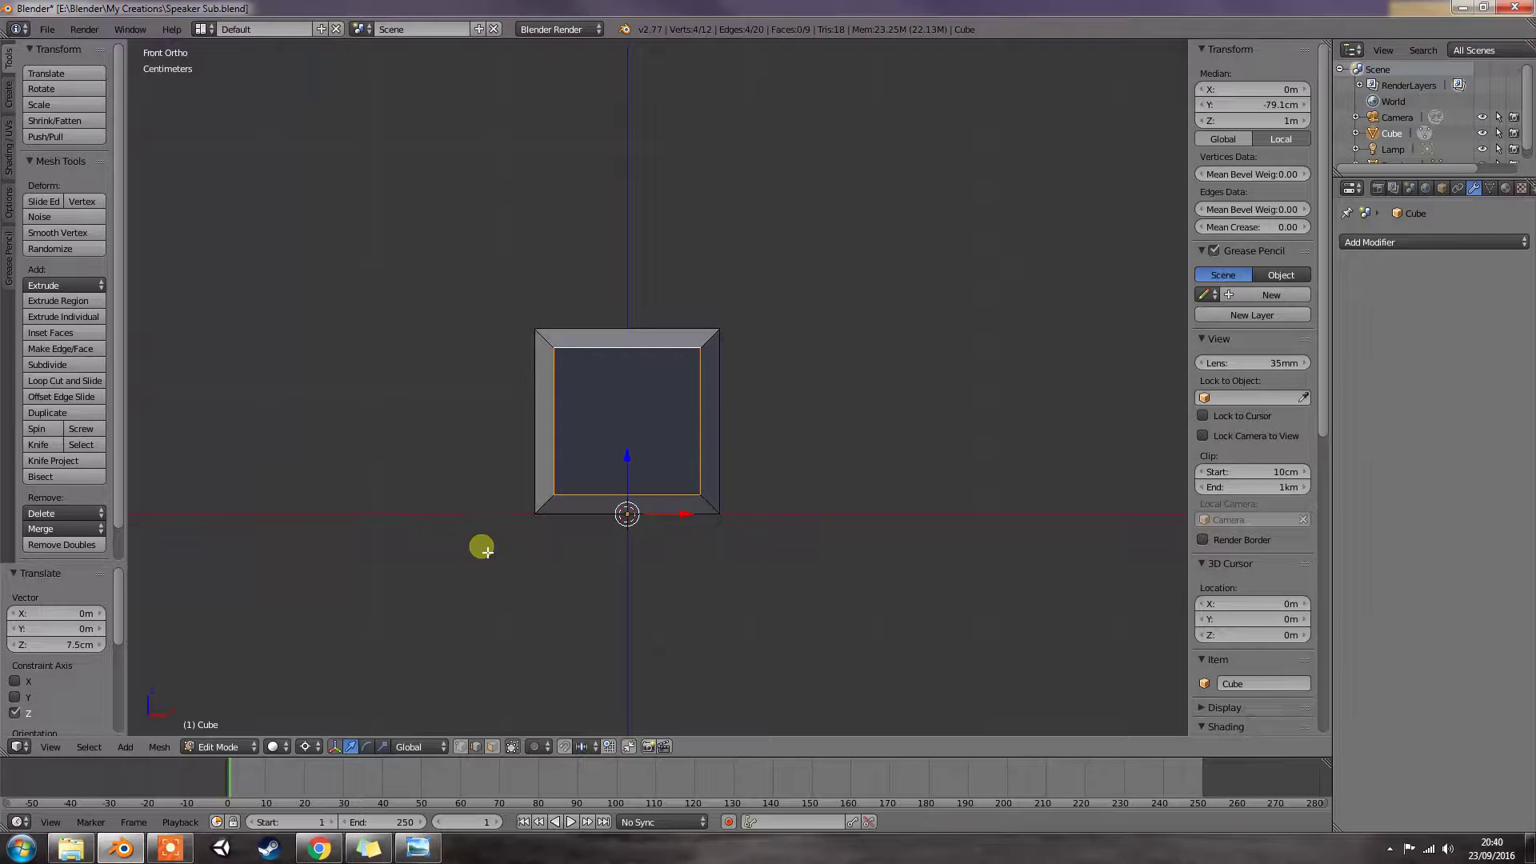
pyautogui.hotkey('shift', 'a')
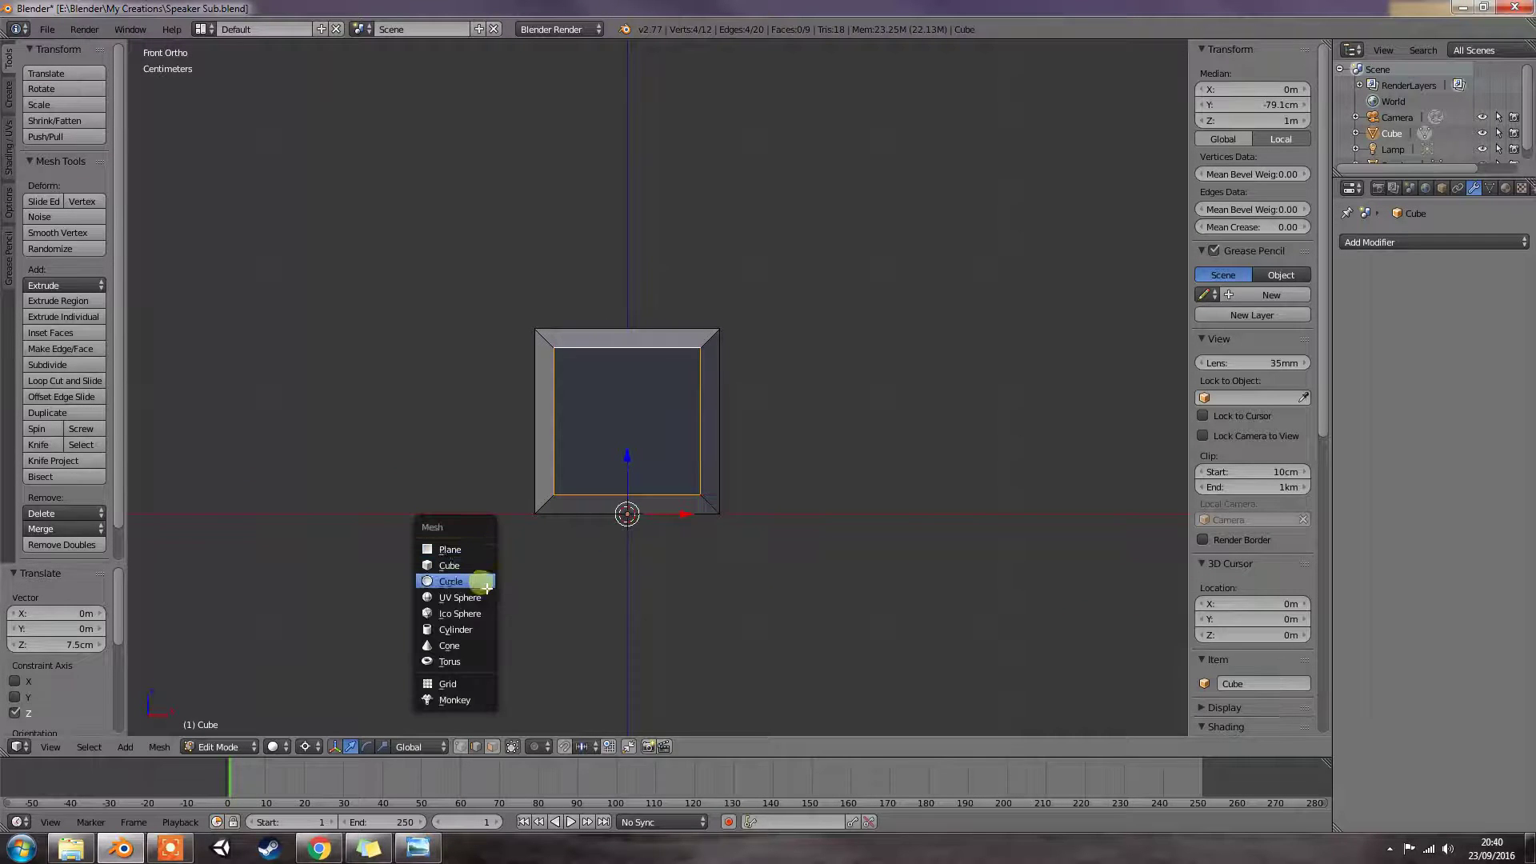
pyautogui.click(478, 581)
pyautogui.click(170, 848)
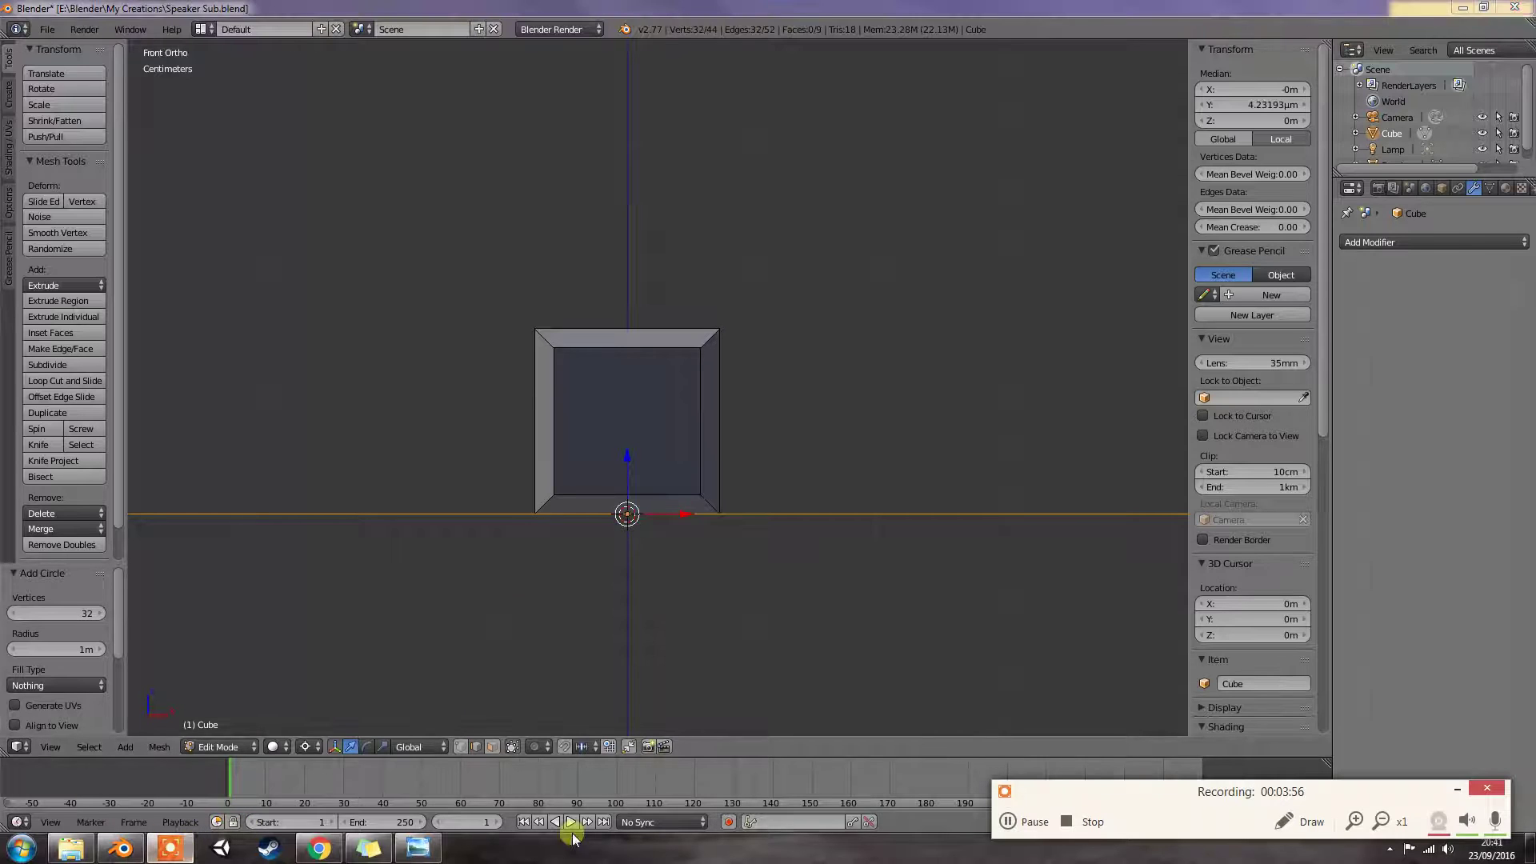
pyautogui.click(1008, 822)
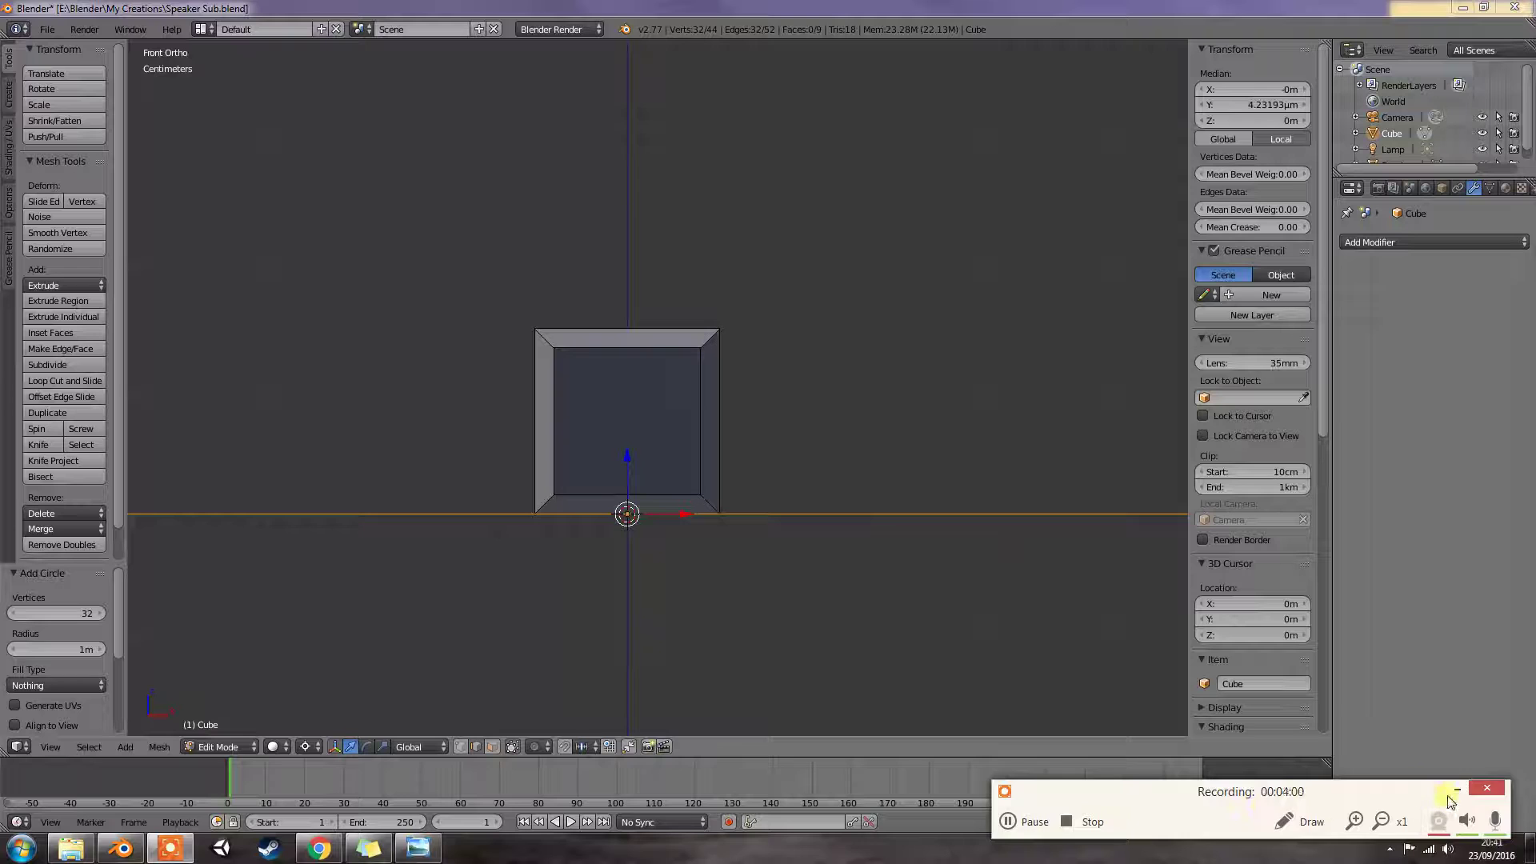
# Step: Select the new circle's entire edge loop and scale it down to slightly less than the cube's width
pyautogui.rightClick(826, 542)
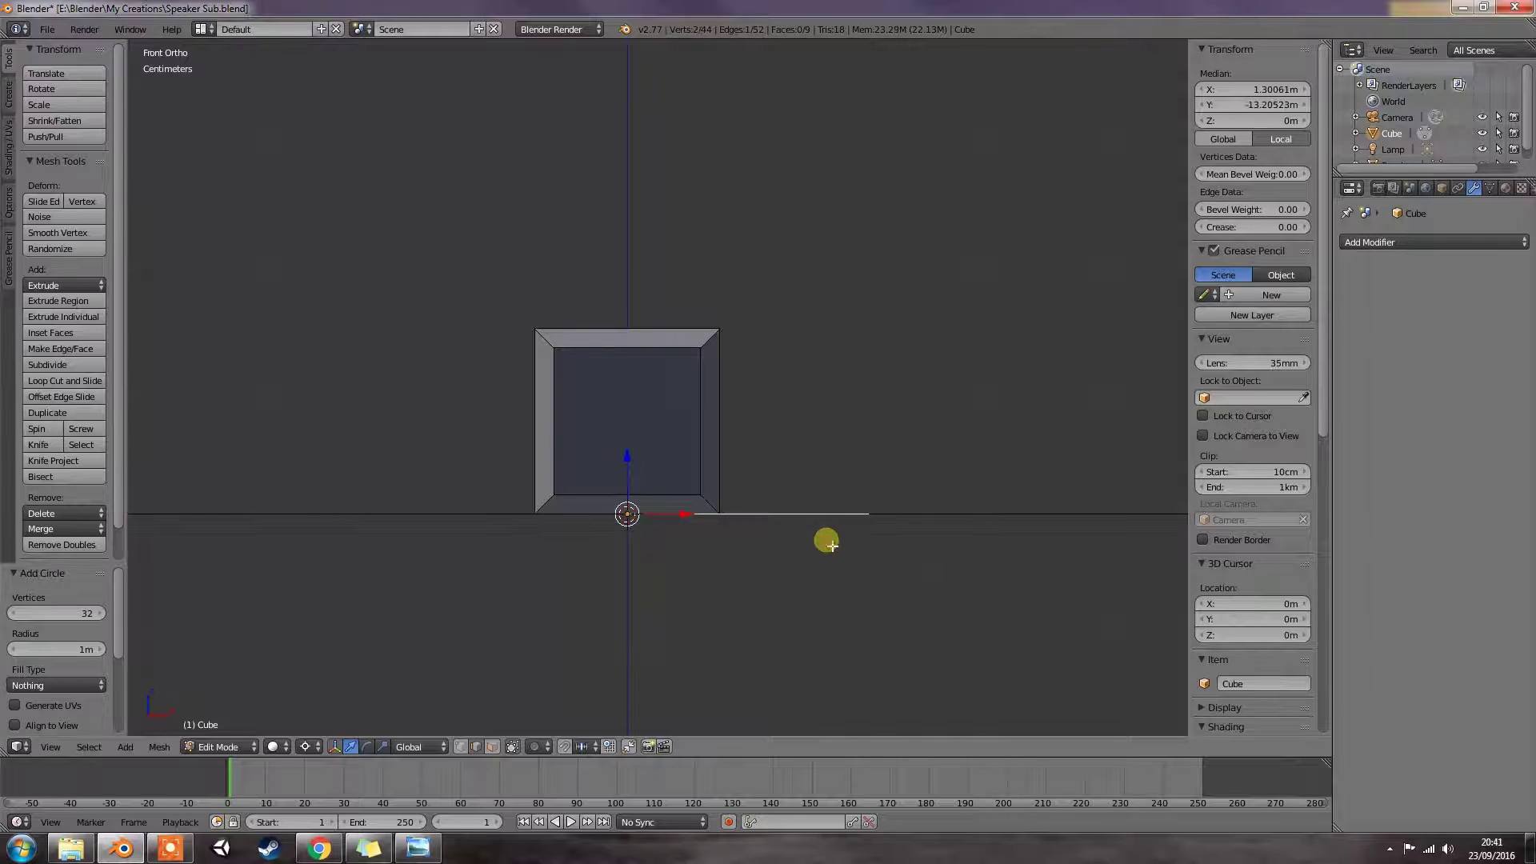
pyautogui.keyDown('alt'); pyautogui.rightClick(882, 520); pyautogui.keyUp('alt')
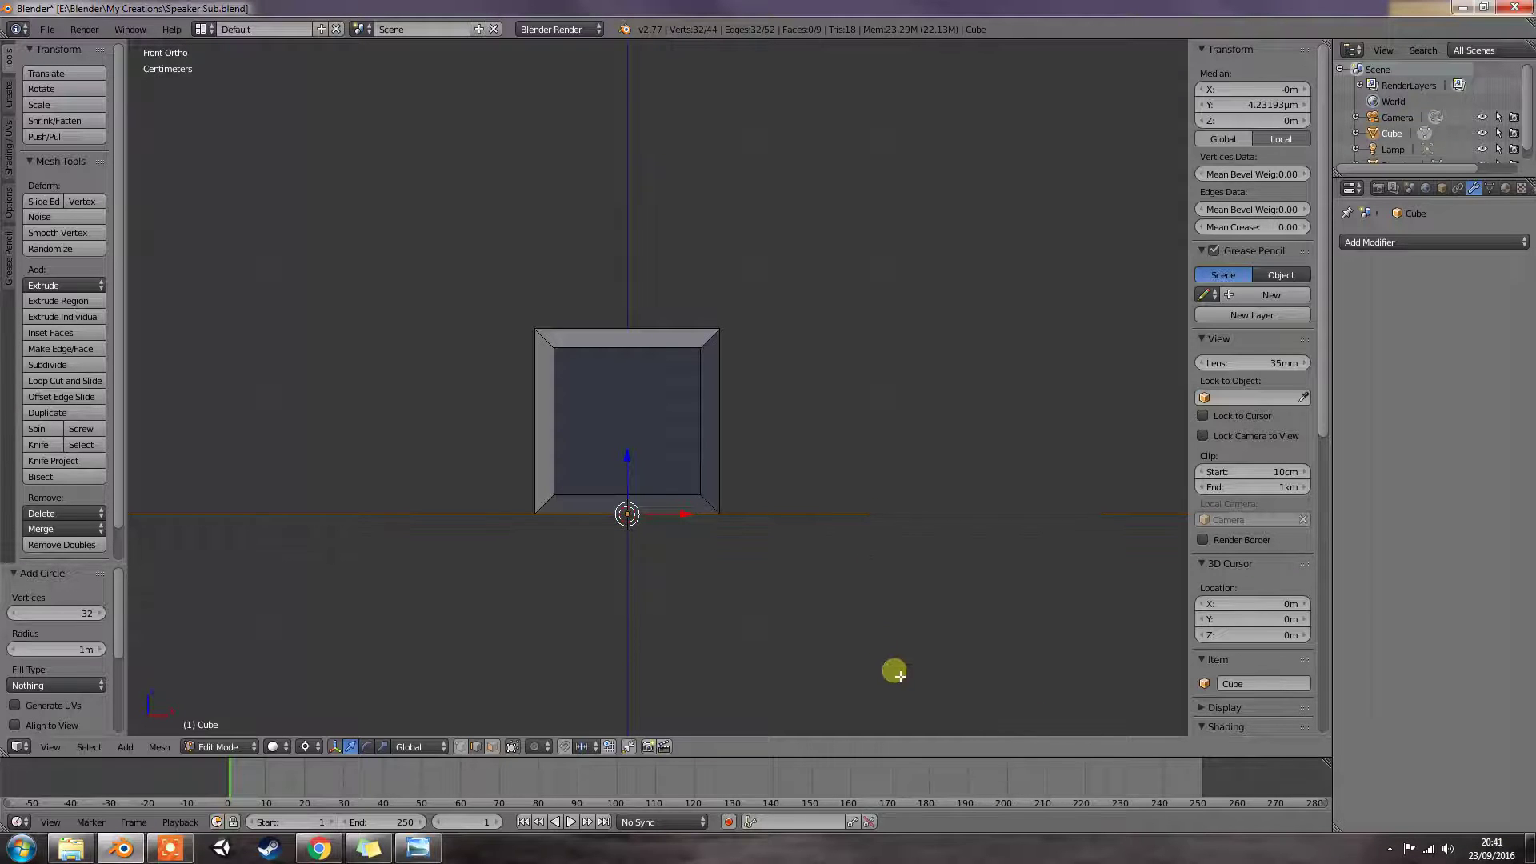
pyautogui.press('s')
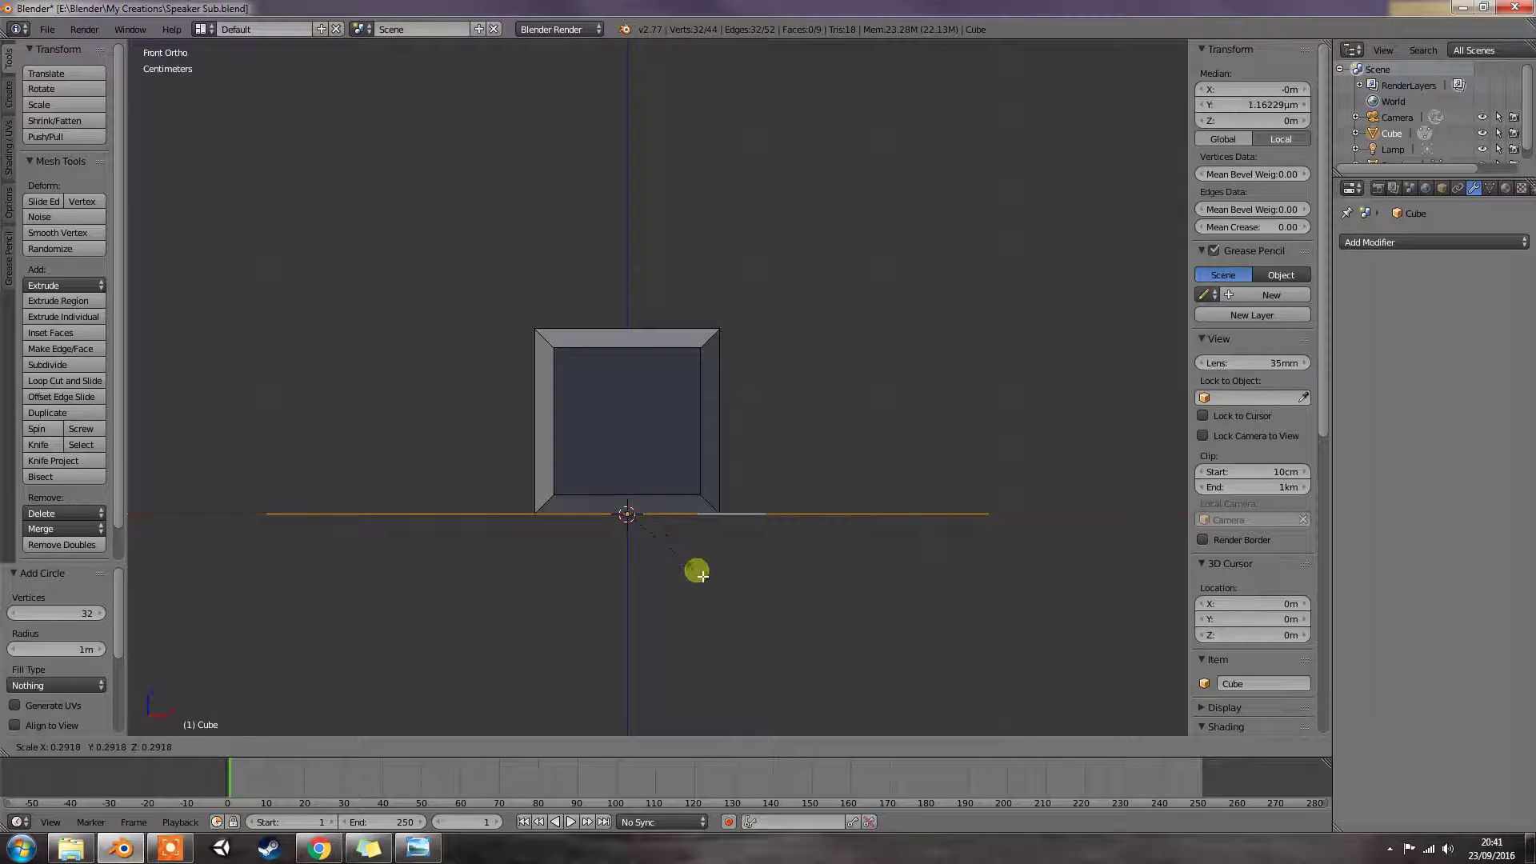
pyautogui.click(648, 532)
# Step: Rotate the circle 90° about the X axis so it stands upright, parallel to the cube's front
pyautogui.press('r')
pyautogui.press('x')
pyautogui.press('9')
pyautogui.press('0')
pyautogui.press('Return')
# Step: Move the circle -5.926 cm along the Y axis to the plane of the cube's front opening
pyautogui.moveTo(789, 579); pyautogui.dragTo(700, 597, button='middle')
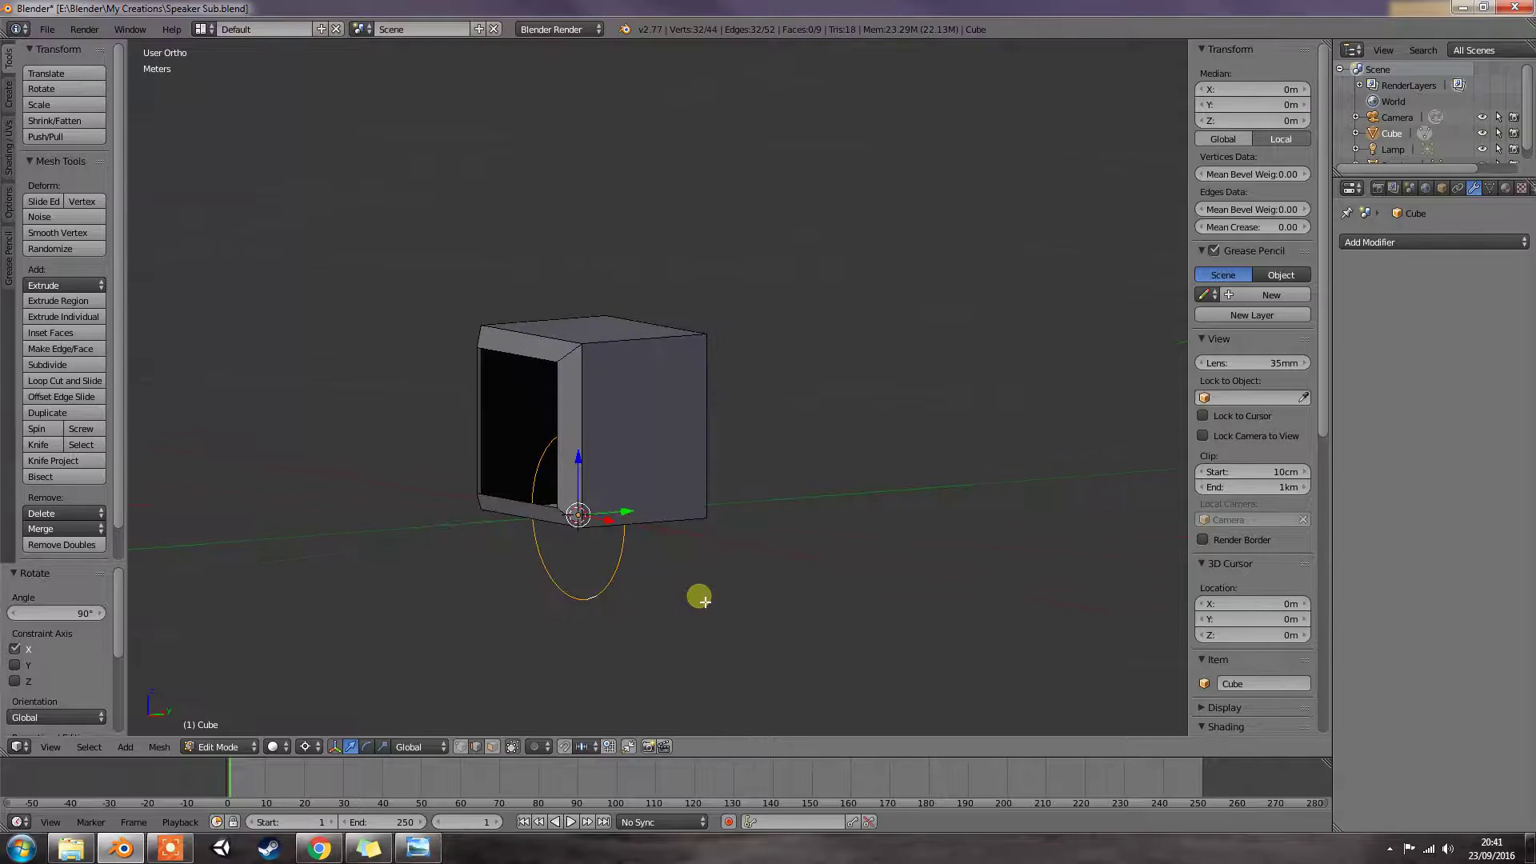
pyautogui.press('g')
pyautogui.press('y')
pyautogui.click(637, 602)
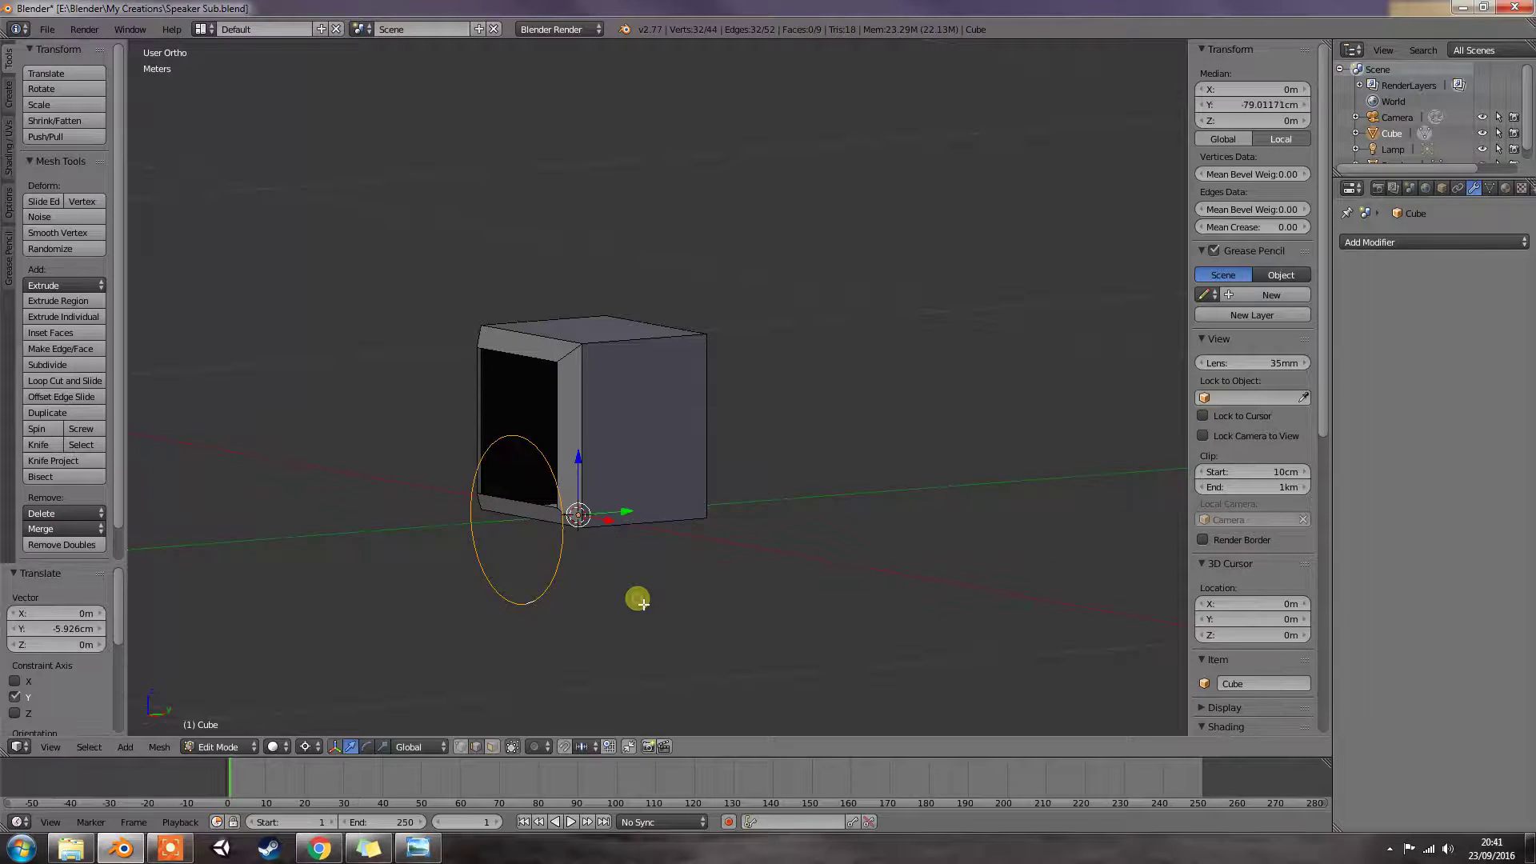
# Step: Raise the circle 7.117 cm along the Z axis so it sits in front of the cube's opening
pyautogui.press('KP_1')
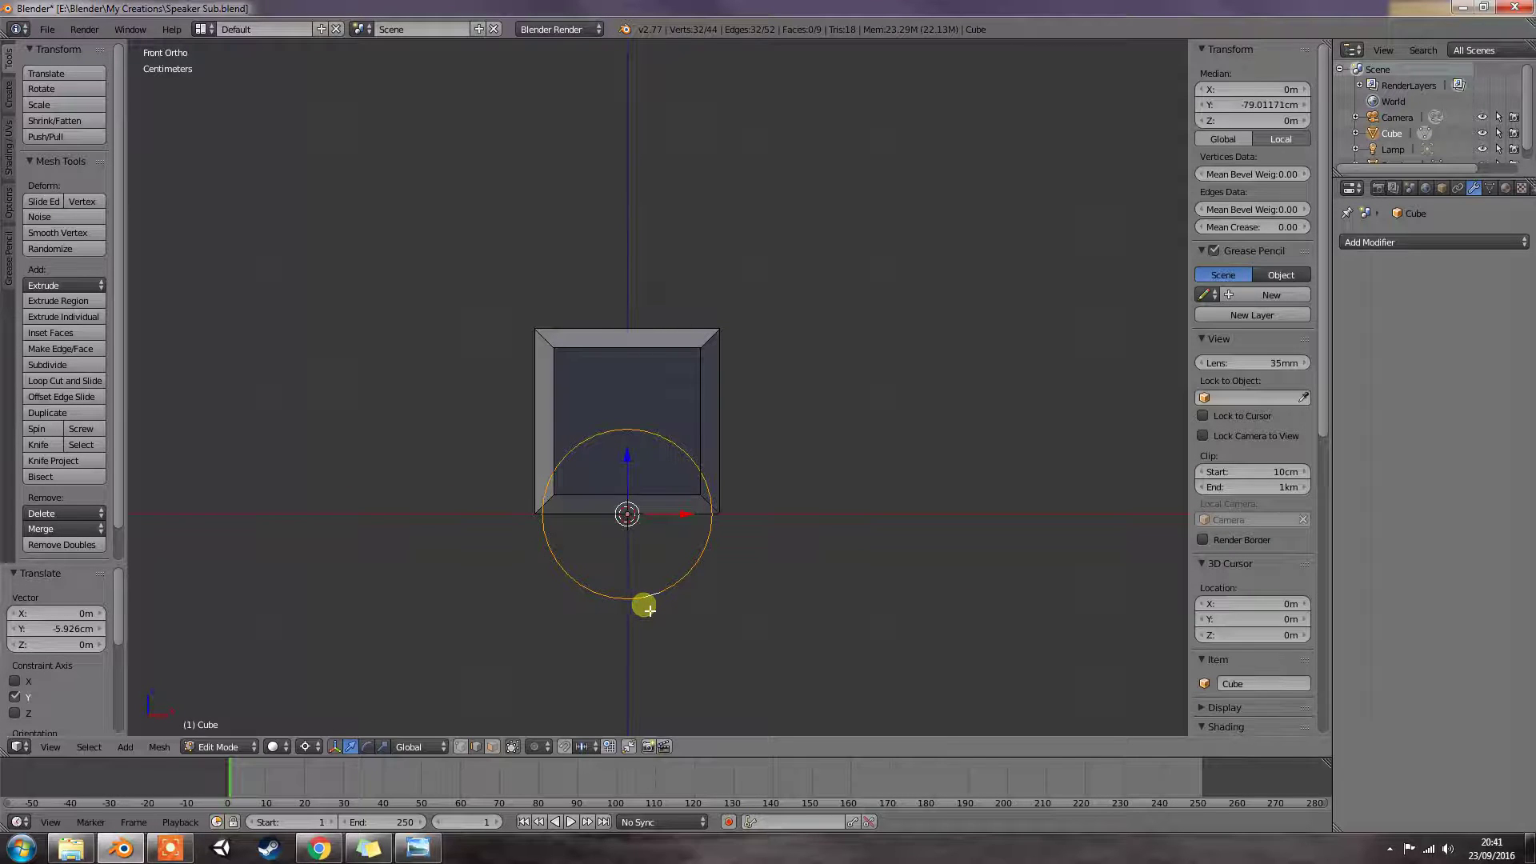
pyautogui.press('g')
pyautogui.press('z')
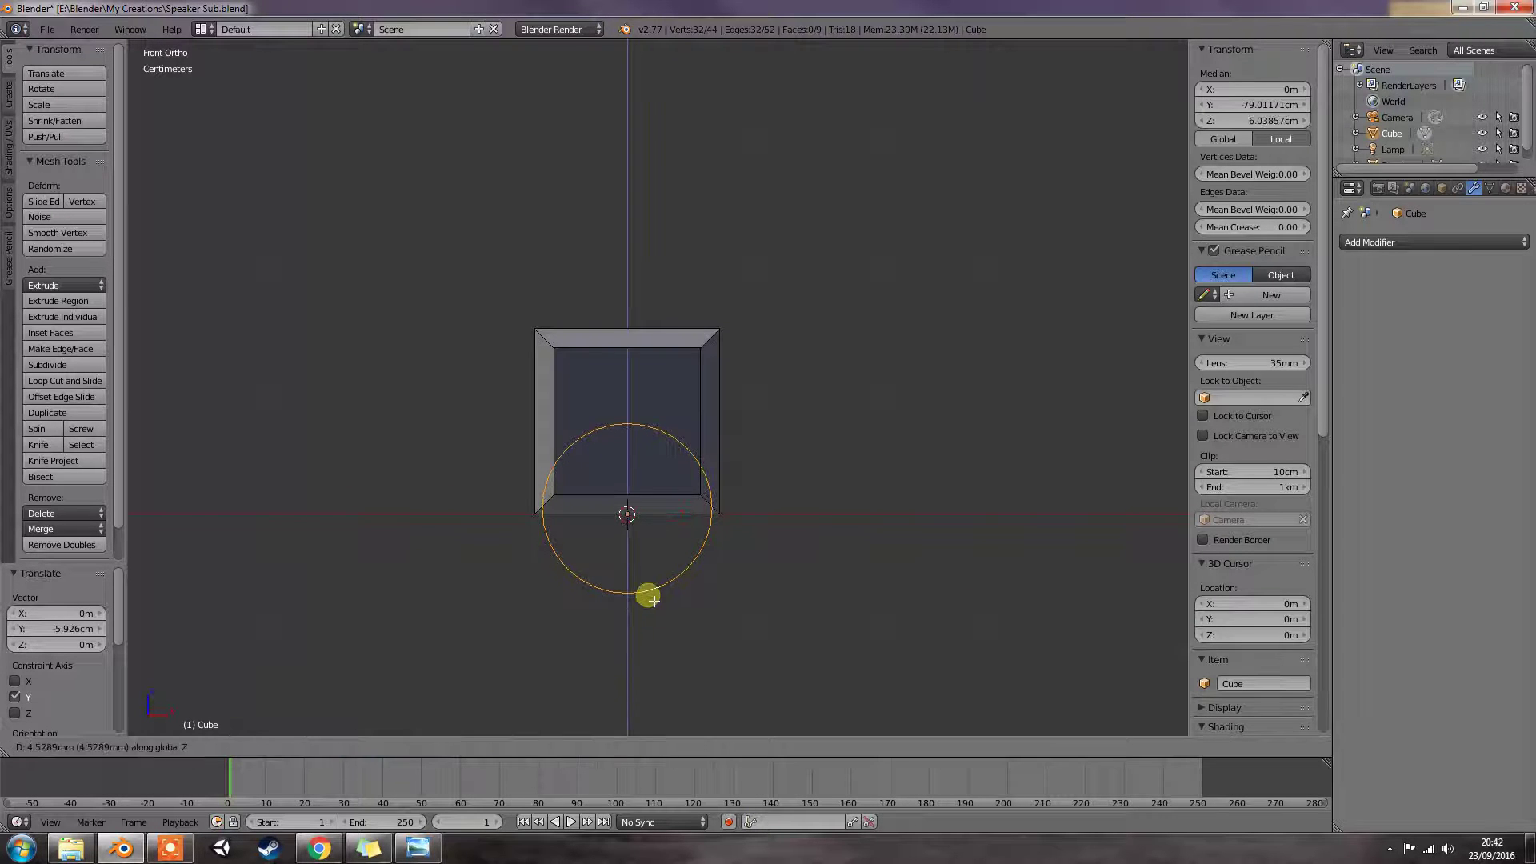
pyautogui.click(654, 520)
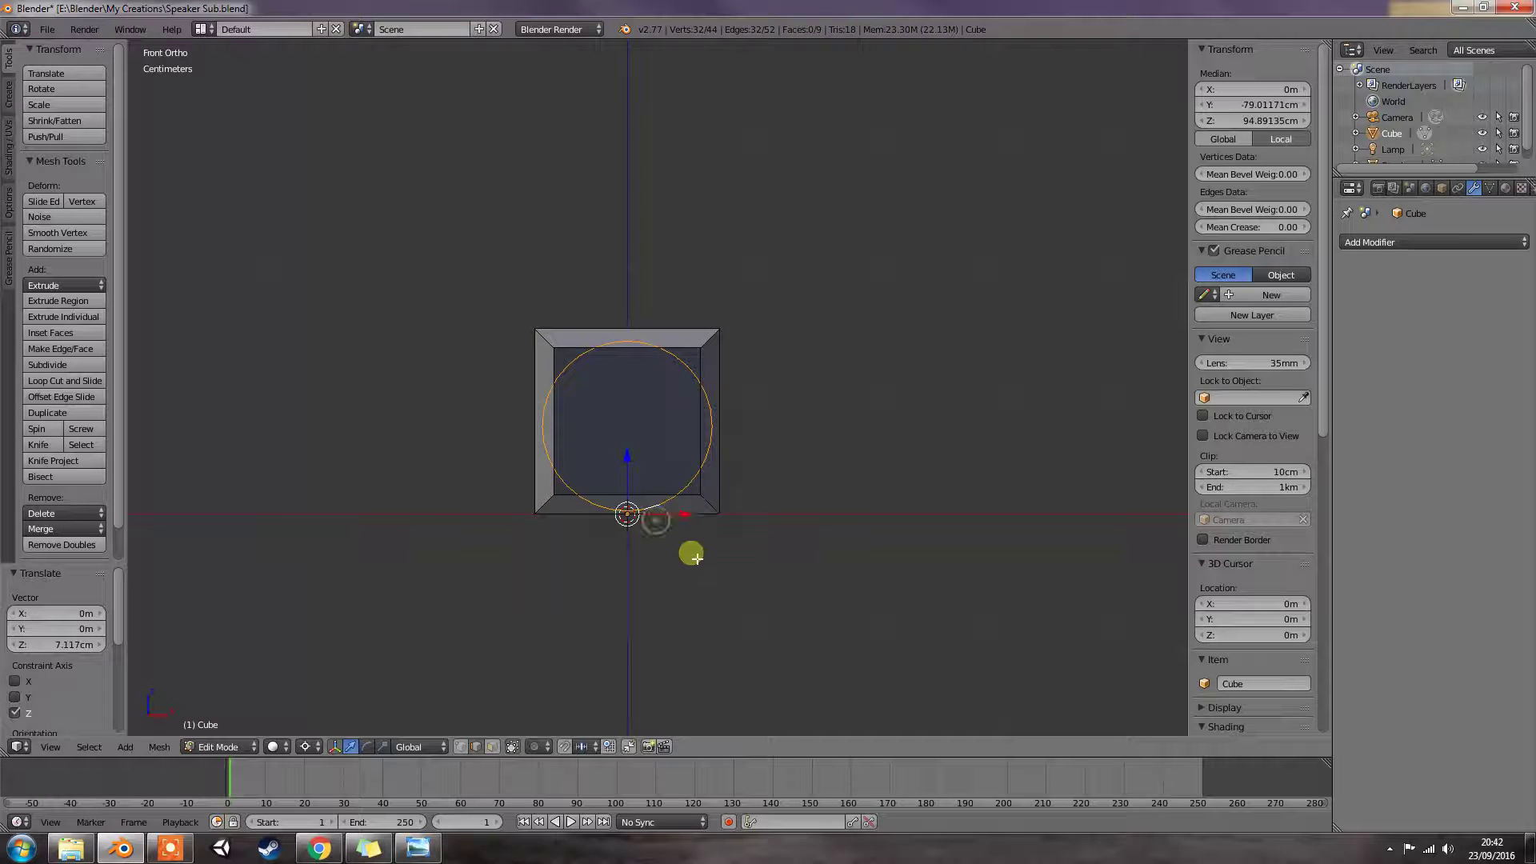
# Step: Scale the circle by 0.807 and move it up 1.812 cm along Z to centre it in the front opening
pyautogui.press('s')
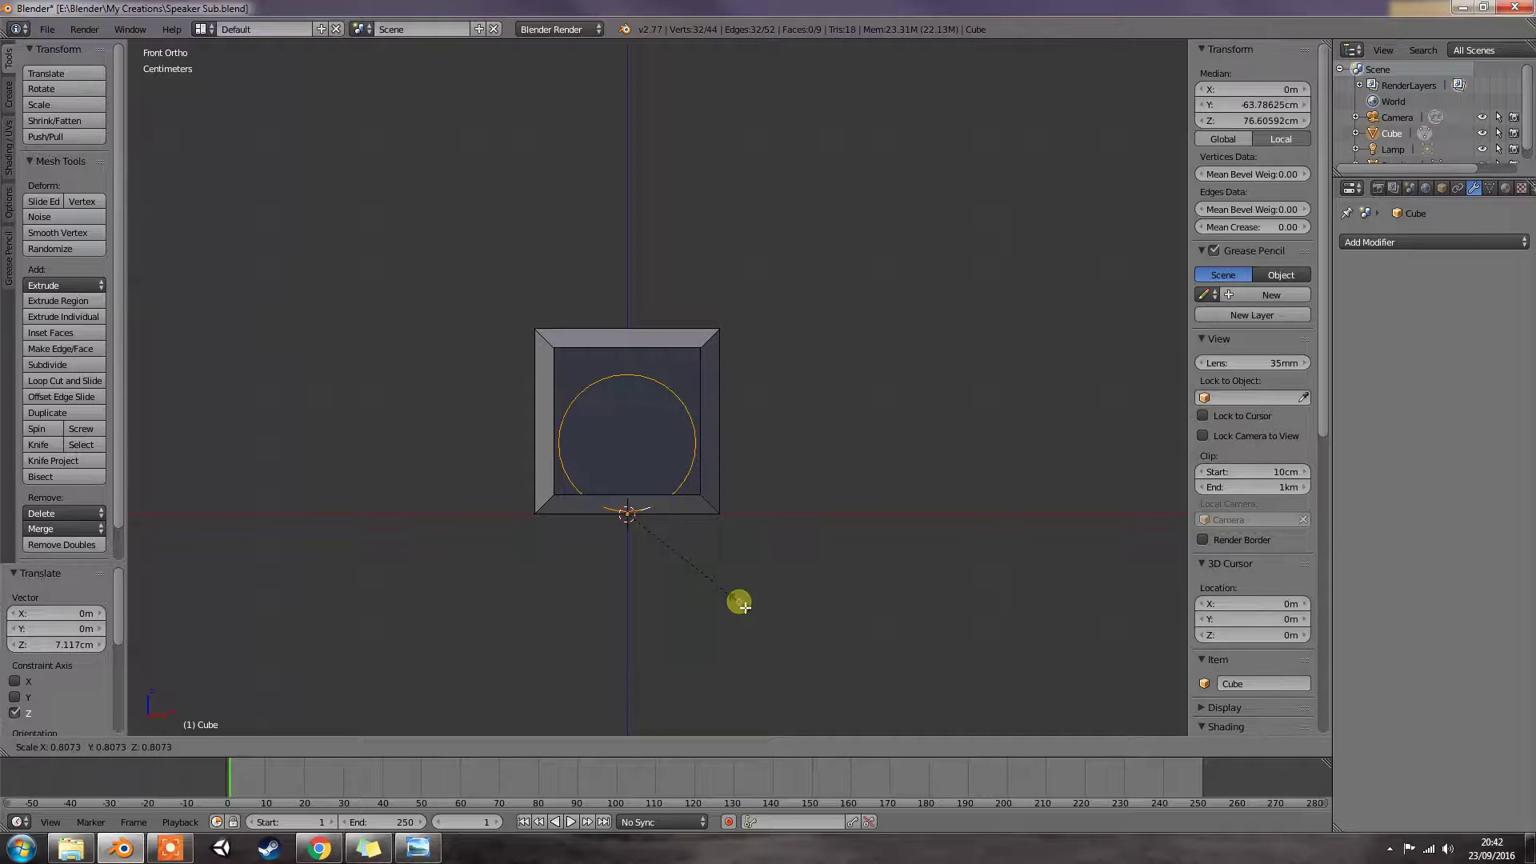
pyautogui.click(738, 608)
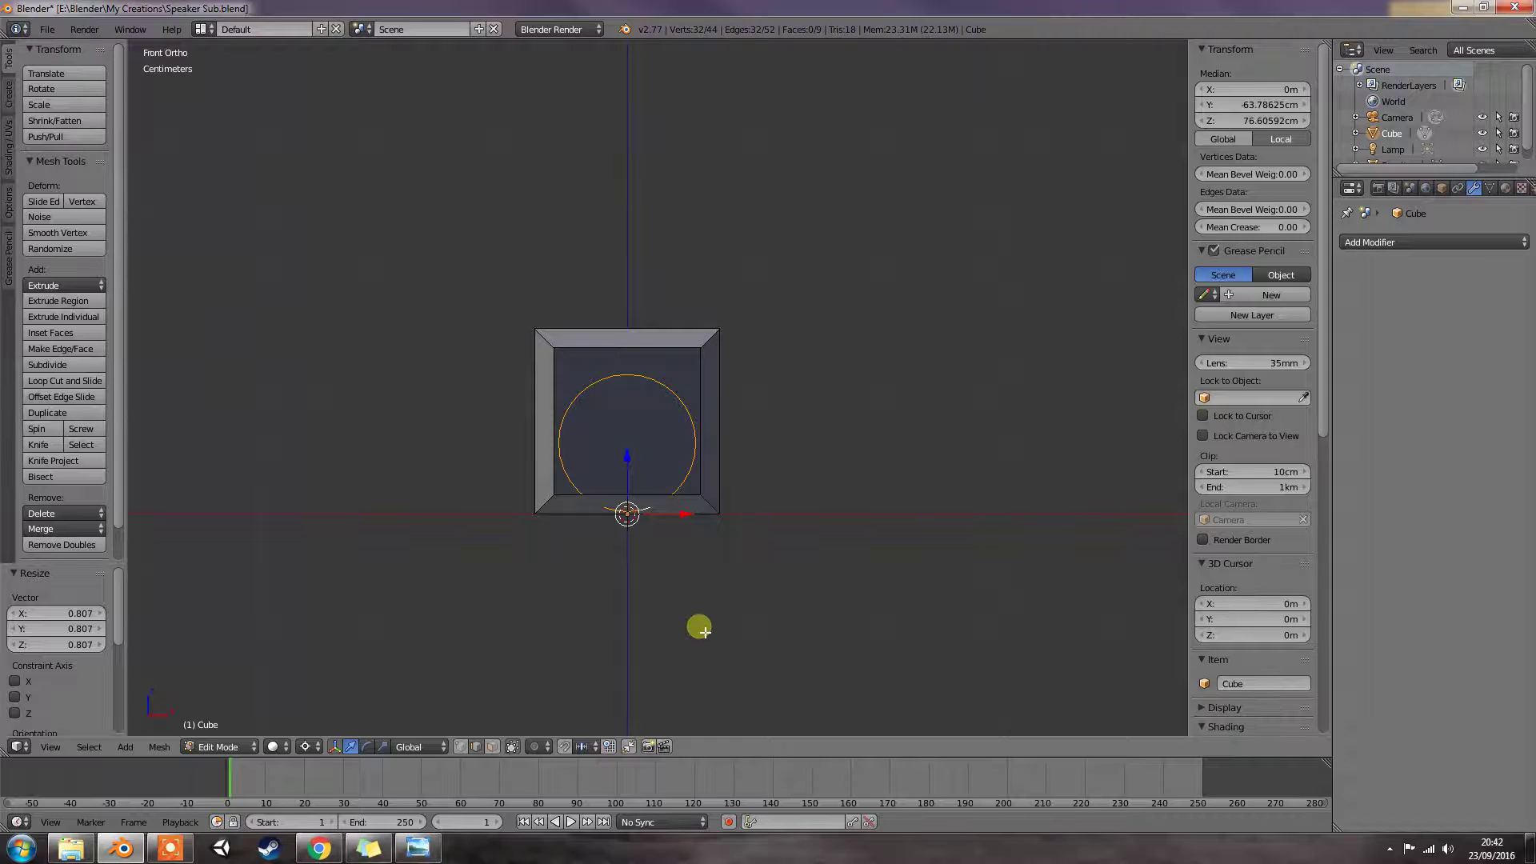
pyautogui.press('g')
pyautogui.press('z')
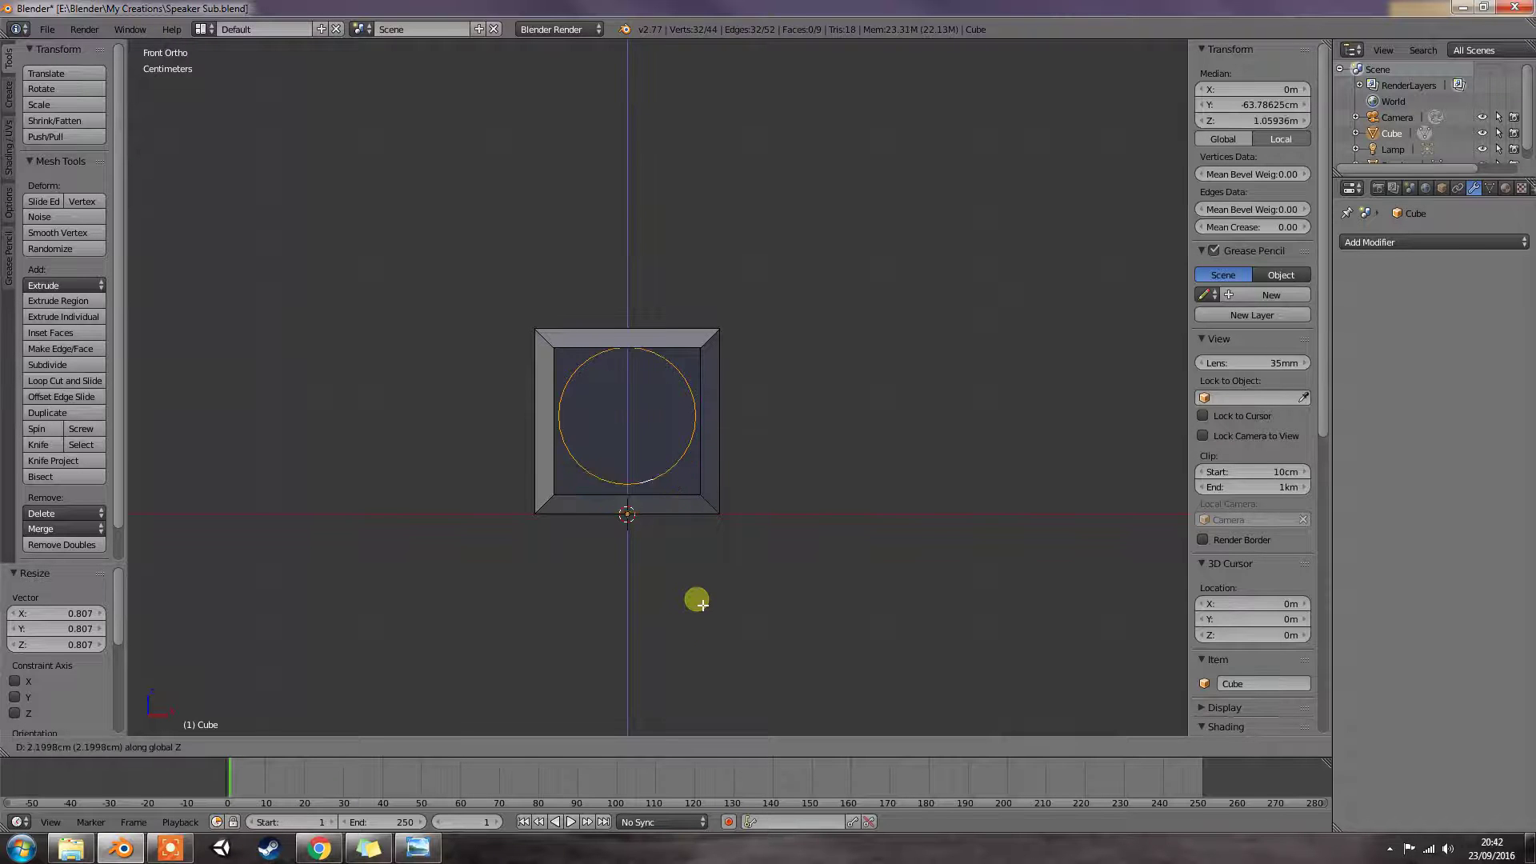
pyautogui.click(702, 609)
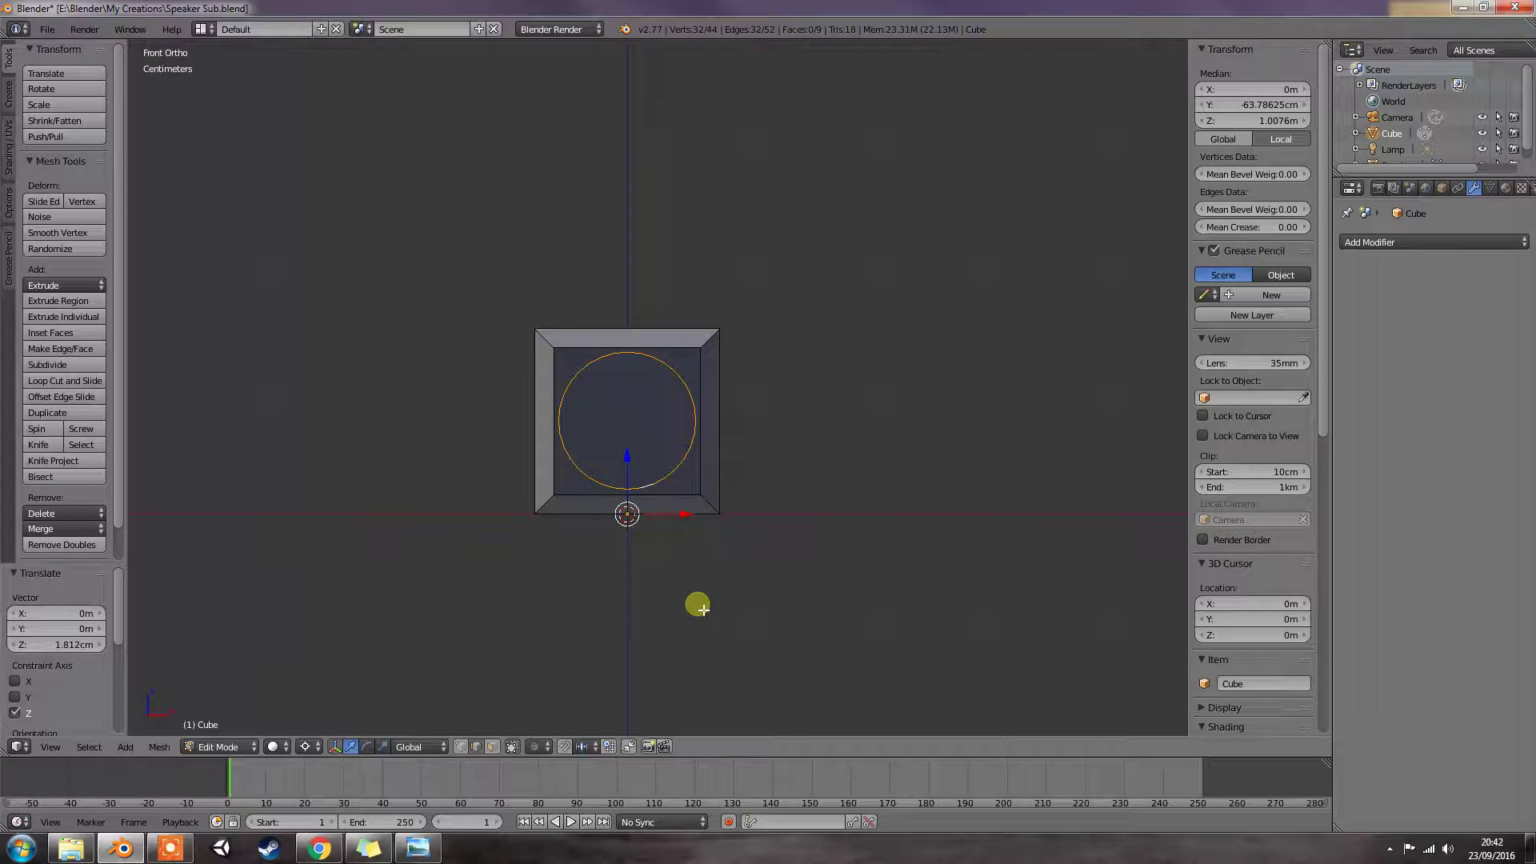
# Step: Snap the 3D cursor to the selected circle's centre and scale the circle by 0.967 about it
pyautogui.hotkey('shift', 's')
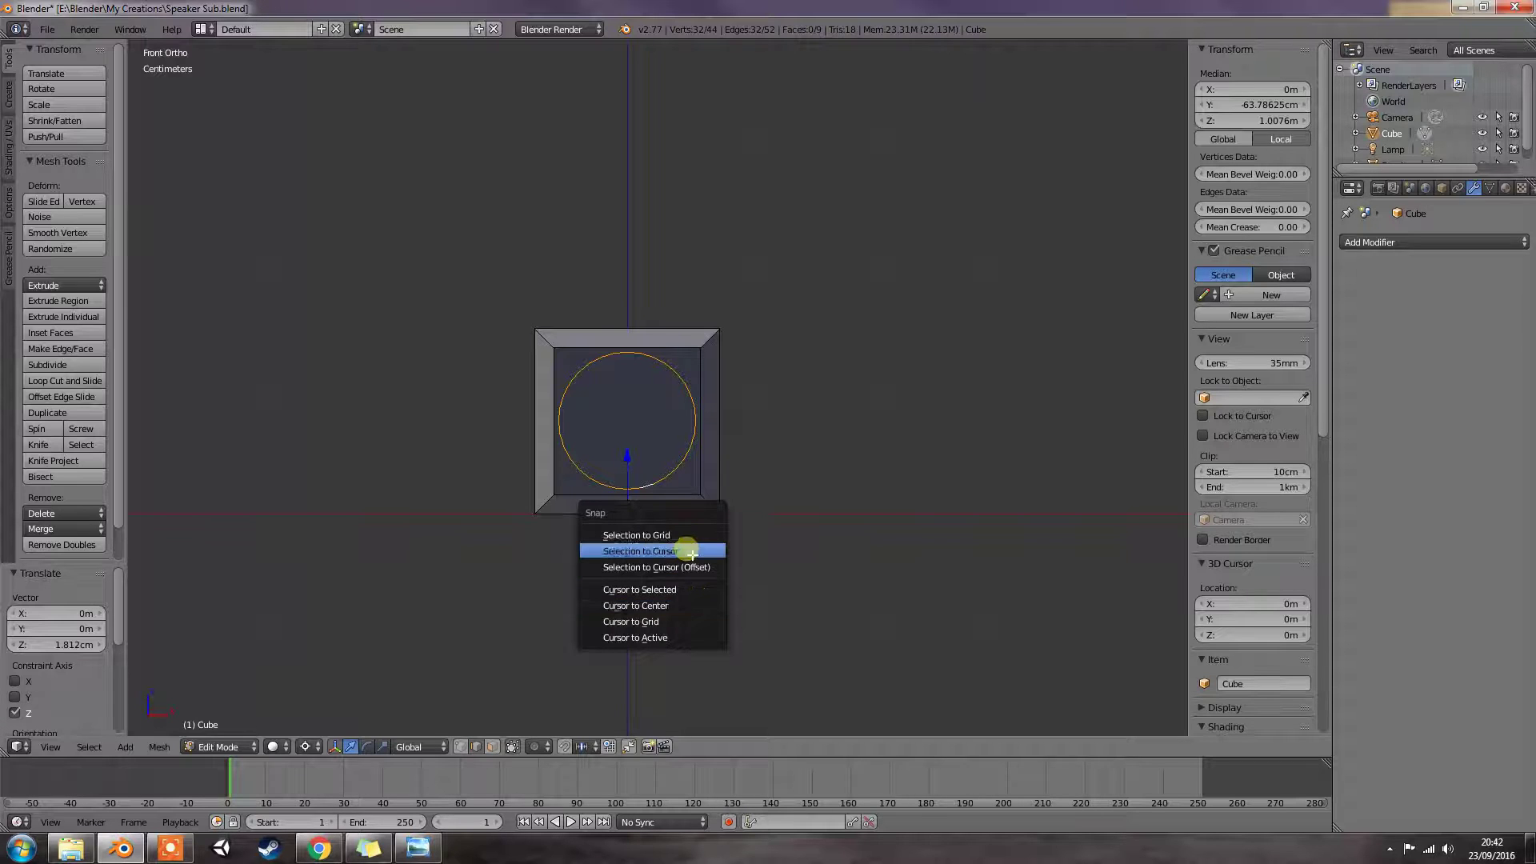
pyautogui.click(684, 592)
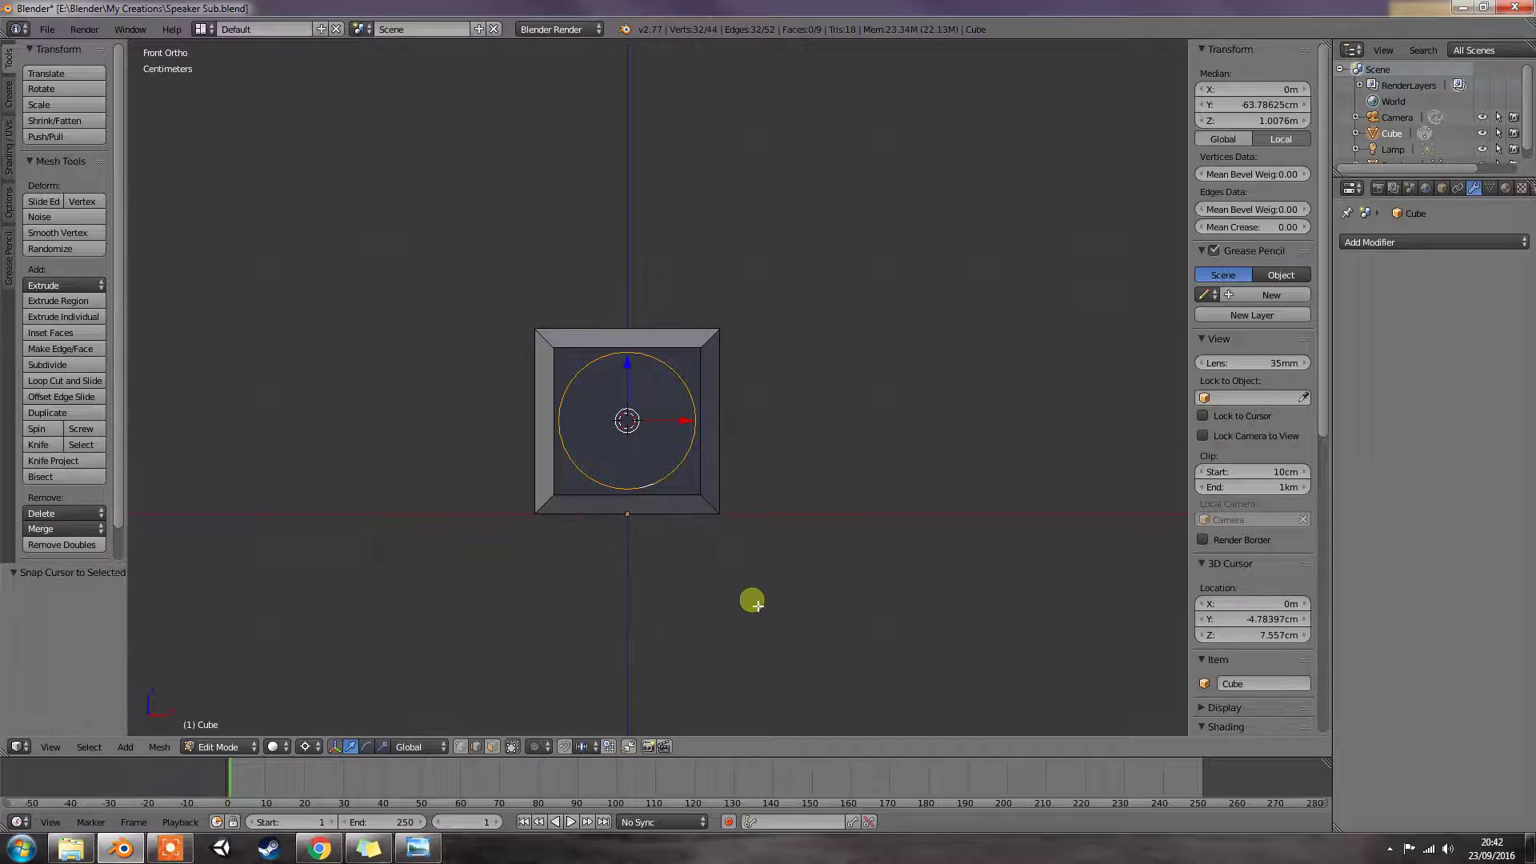
pyautogui.press('s')
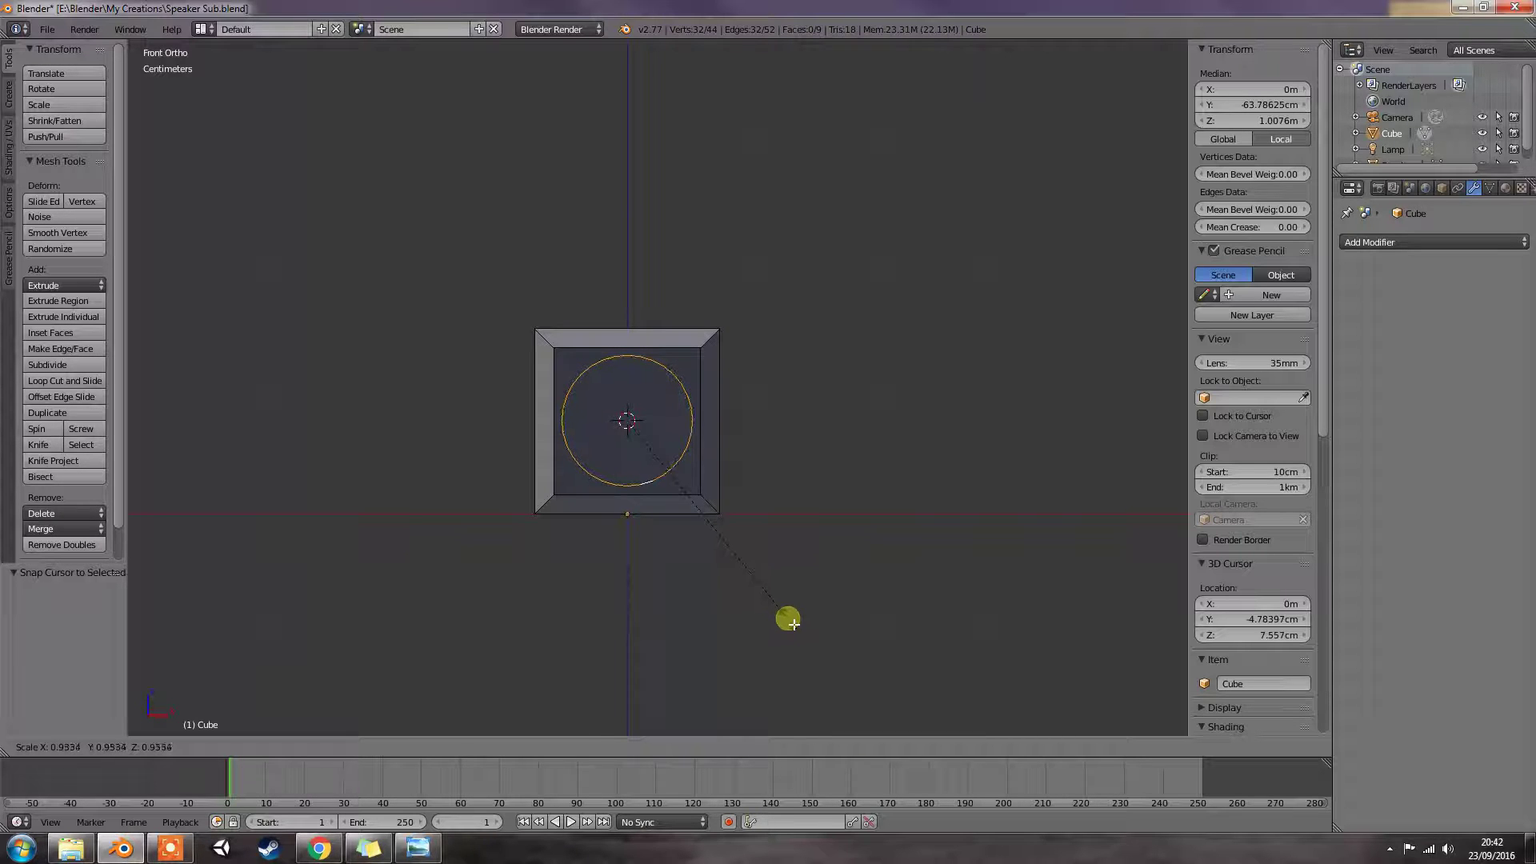
pyautogui.click(793, 622)
# Step: In wireframe side view, move the circle -1.134 cm along the Y axis, flush with the cube's front rim
pyautogui.moveTo(793, 622); pyautogui.dragTo(621, 569, button='middle')
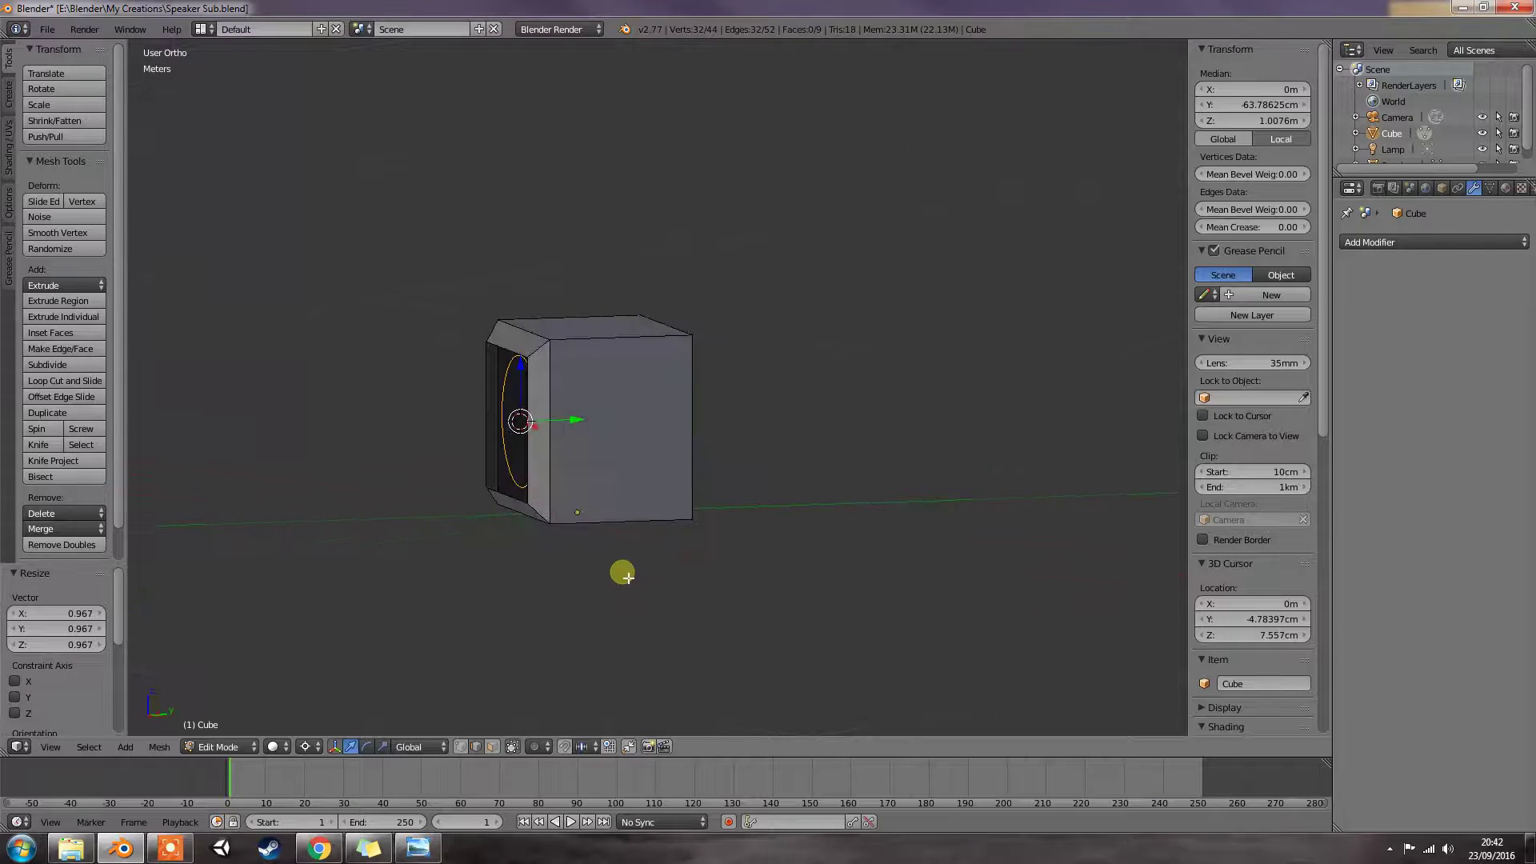
pyautogui.press('KP_1')
pyautogui.press('KP_6')
pyautogui.press('KP_6')
pyautogui.press('KP_6')
pyautogui.press('KP_6')
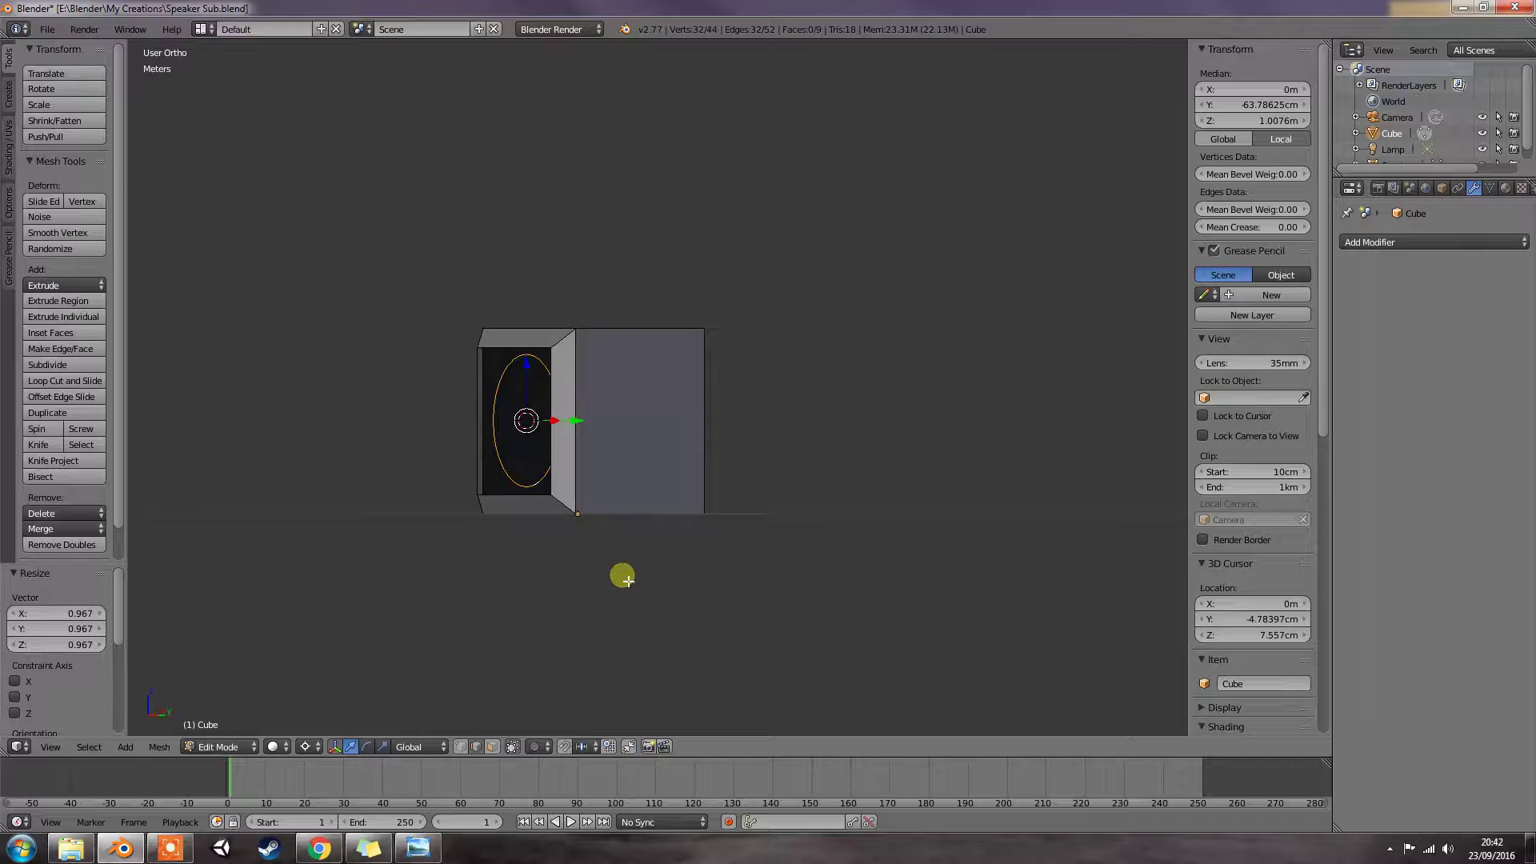
pyautogui.press('z')
pyautogui.press('KP_6')
pyautogui.press('KP_6')
pyautogui.press('KP_6')
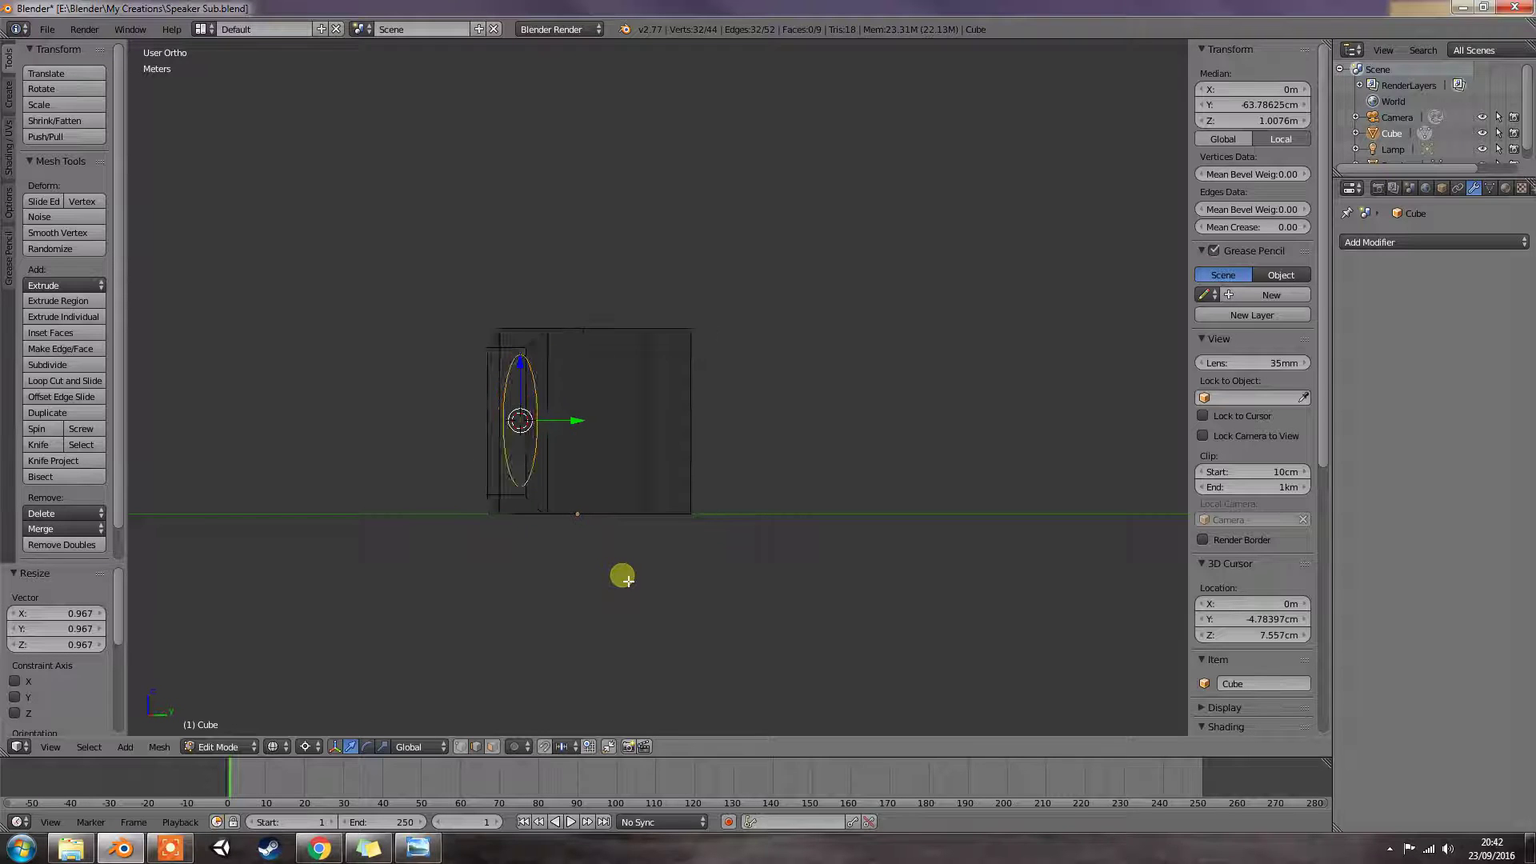
pyautogui.press('KP_4')
pyautogui.scroll(3, 612, 568)
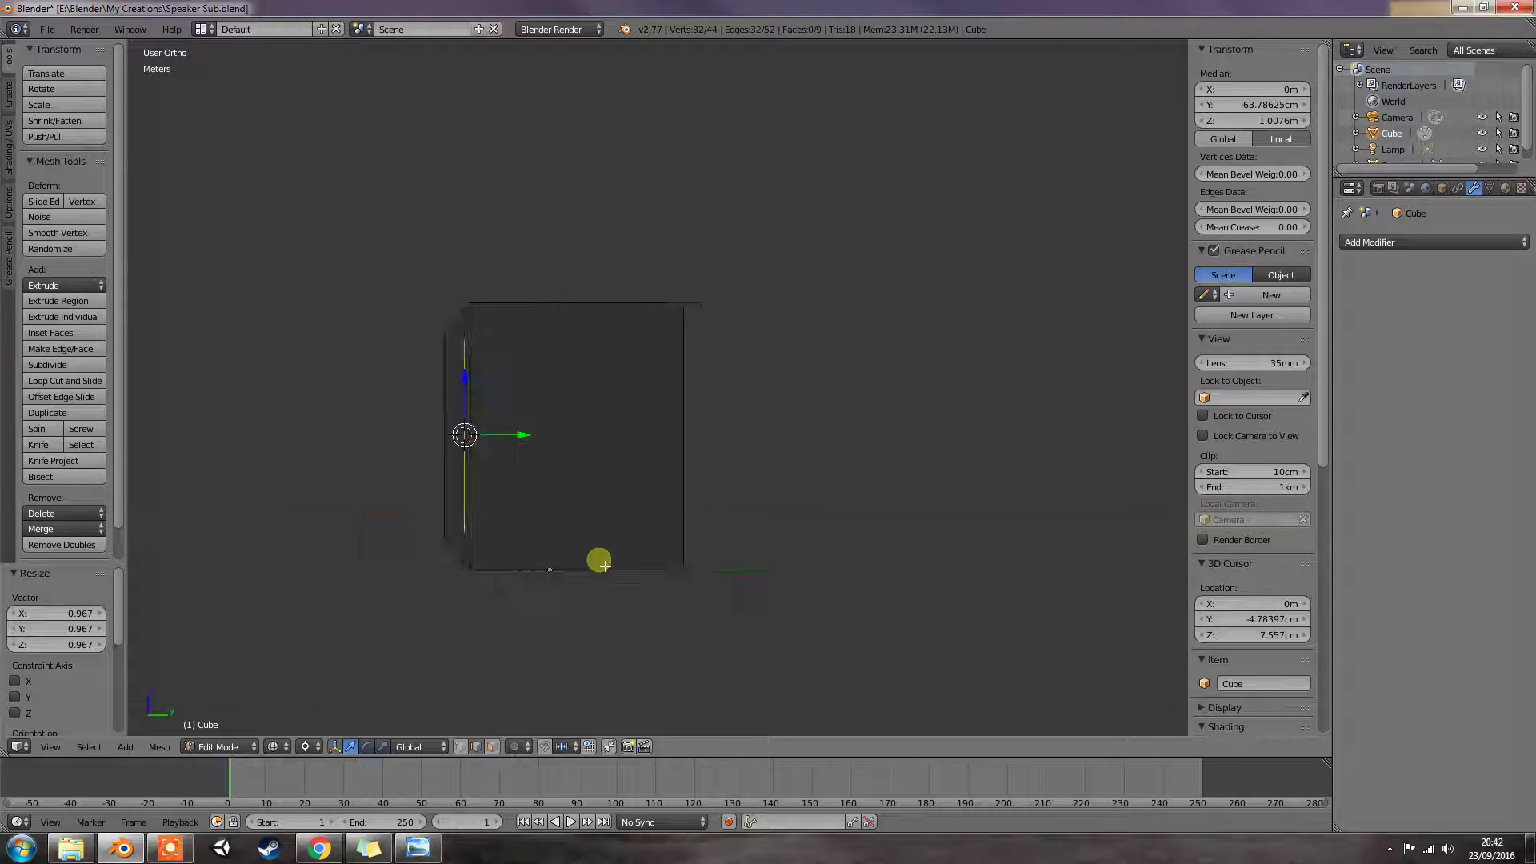
pyautogui.scroll(1, 717, 579)
pyautogui.keyDown('shift'); pyautogui.moveTo(717, 580); pyautogui.dragTo(805, 570, button='middle'); pyautogui.keyUp('shift')
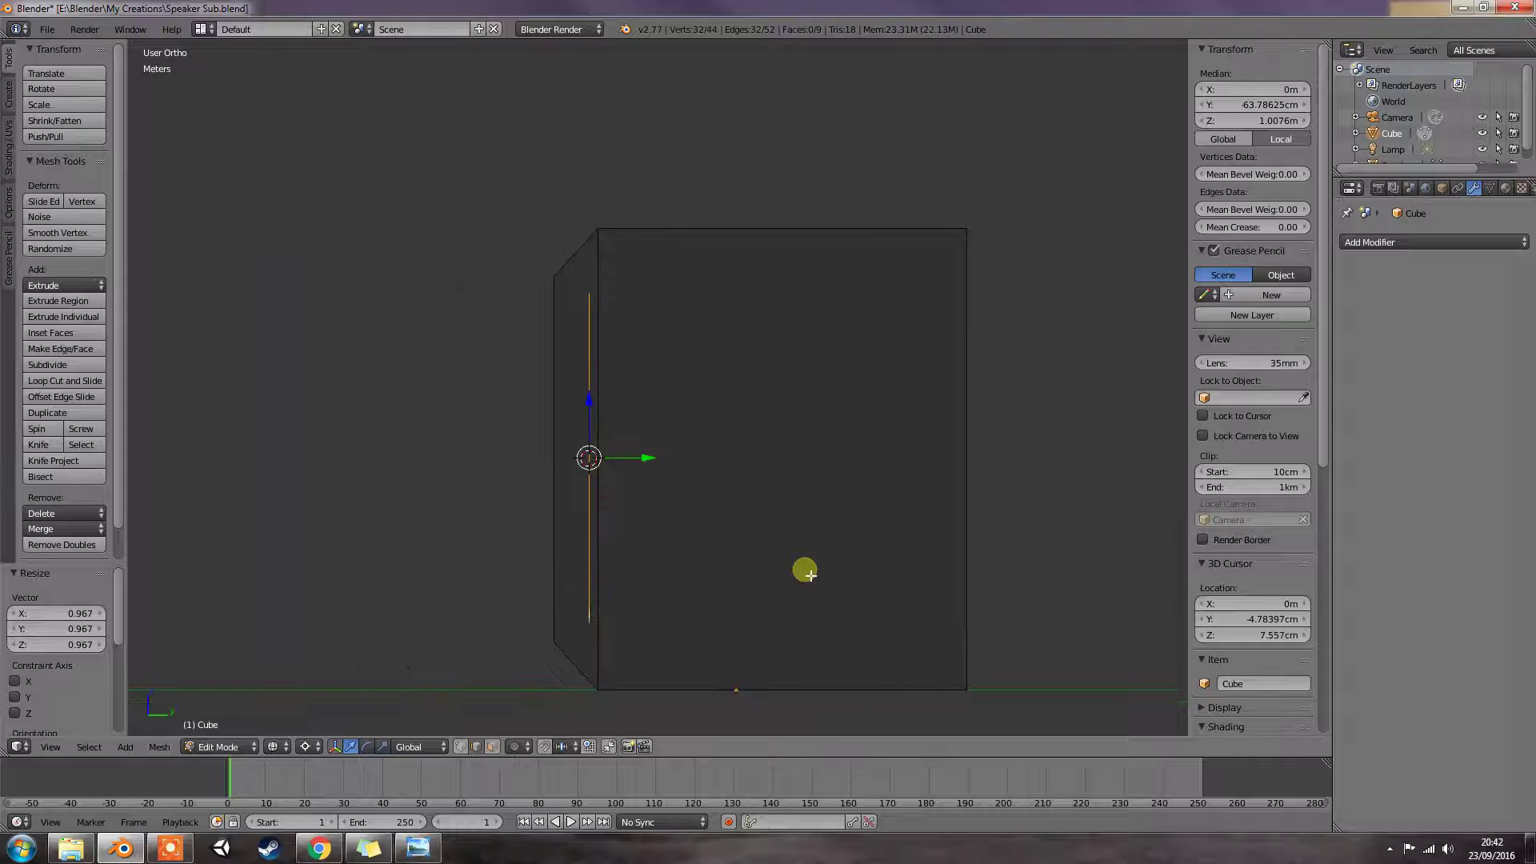
pyautogui.press('g')
pyautogui.press('y')
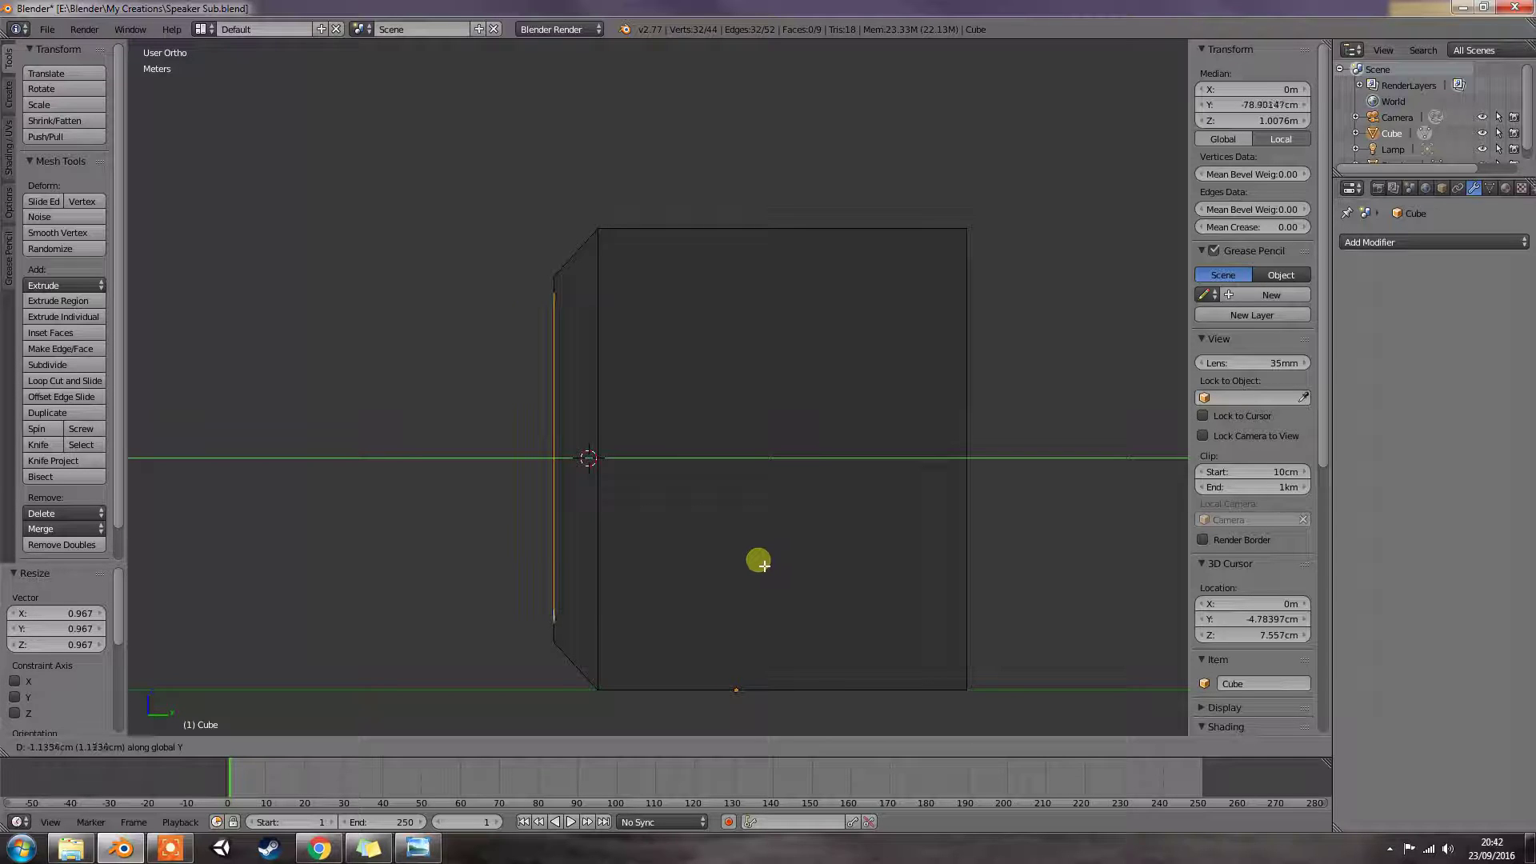
pyautogui.click(758, 566)
# Step: Return to solid front view and fill a face between the circle's right half and the opening's right inner edge
pyautogui.moveTo(661, 559); pyautogui.dragTo(835, 570, button='middle')
pyautogui.press('KP_1')
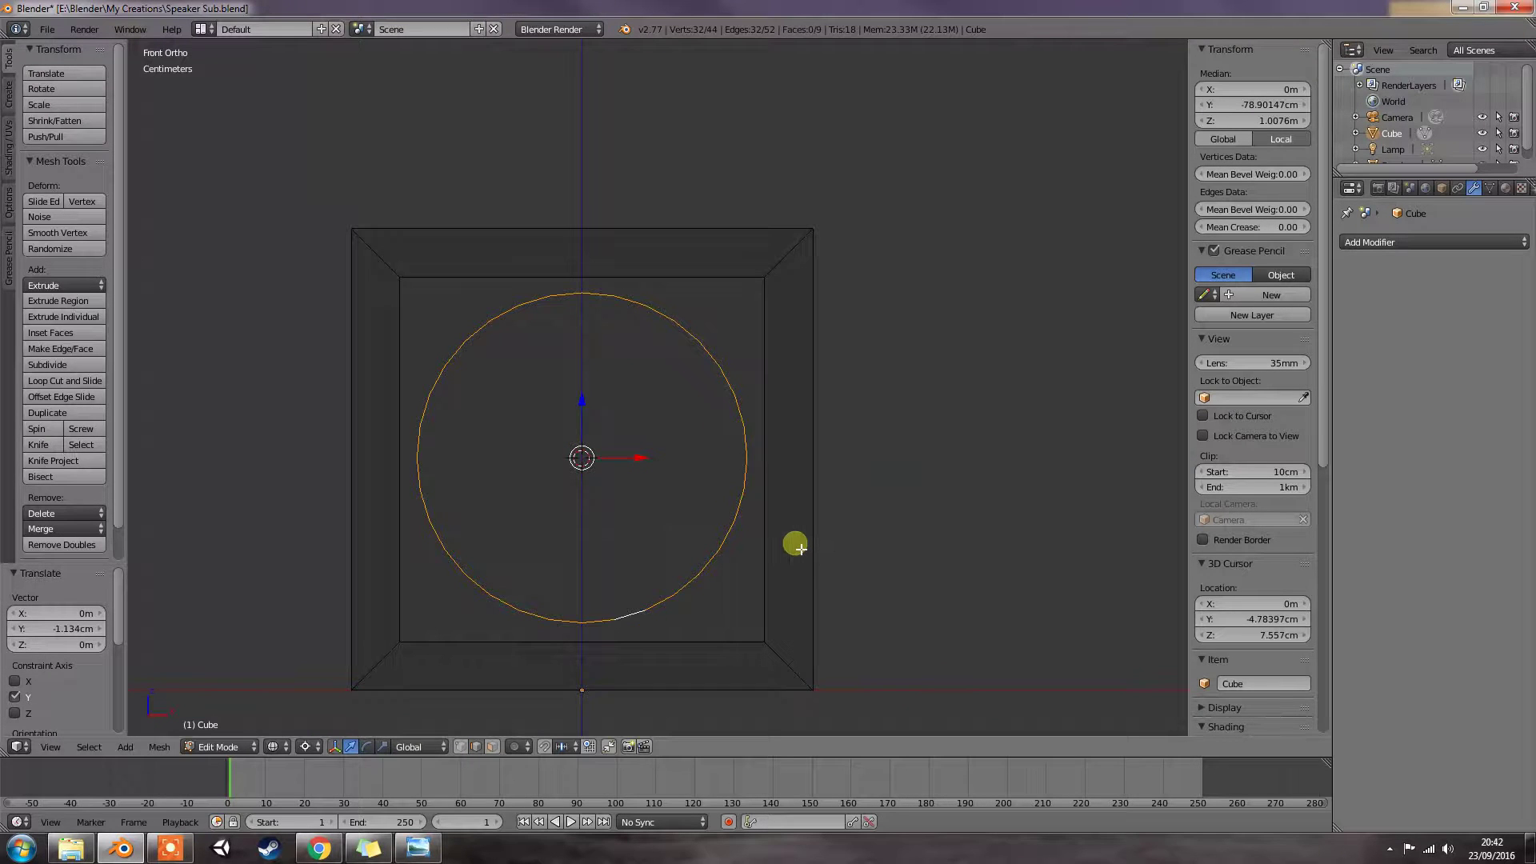
pyautogui.press('z')
pyautogui.rightClick(728, 377)
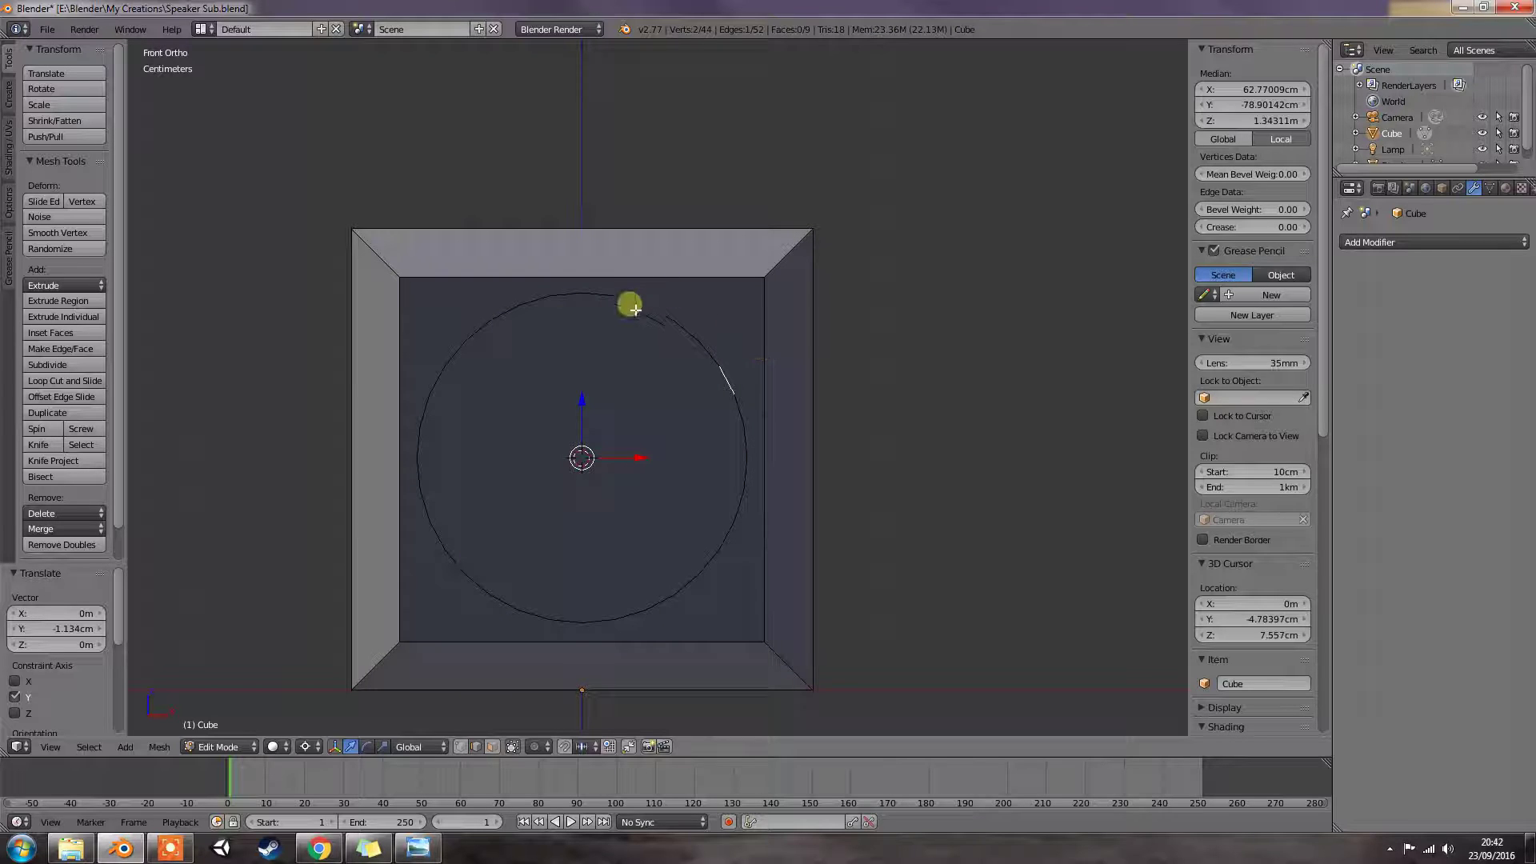
pyautogui.rightClick(606, 294)
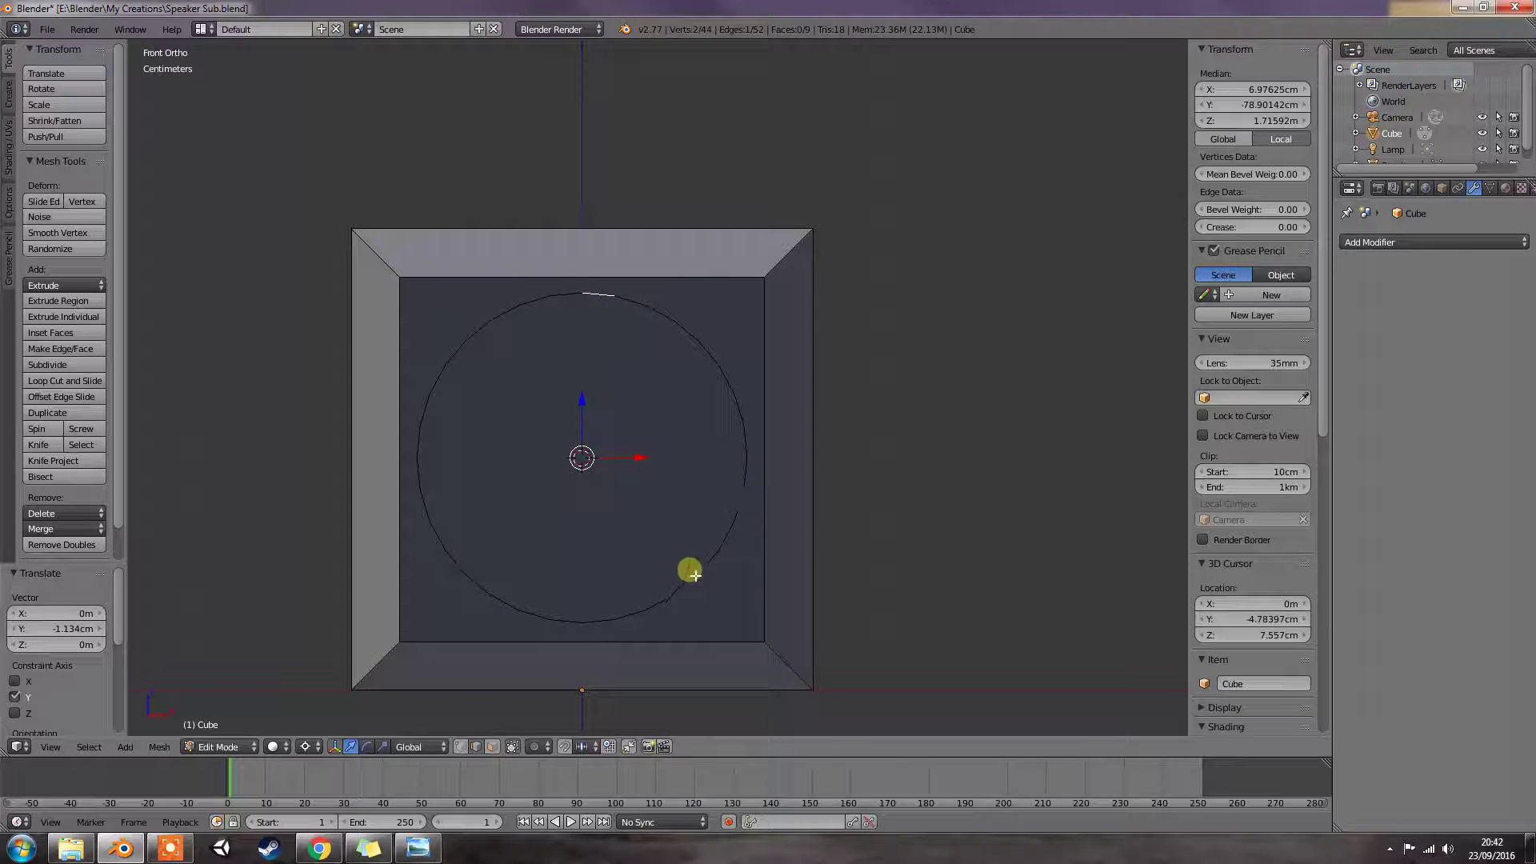
pyautogui.keyDown('ctrl'); pyautogui.rightClick(605, 618); pyautogui.keyUp('ctrl')
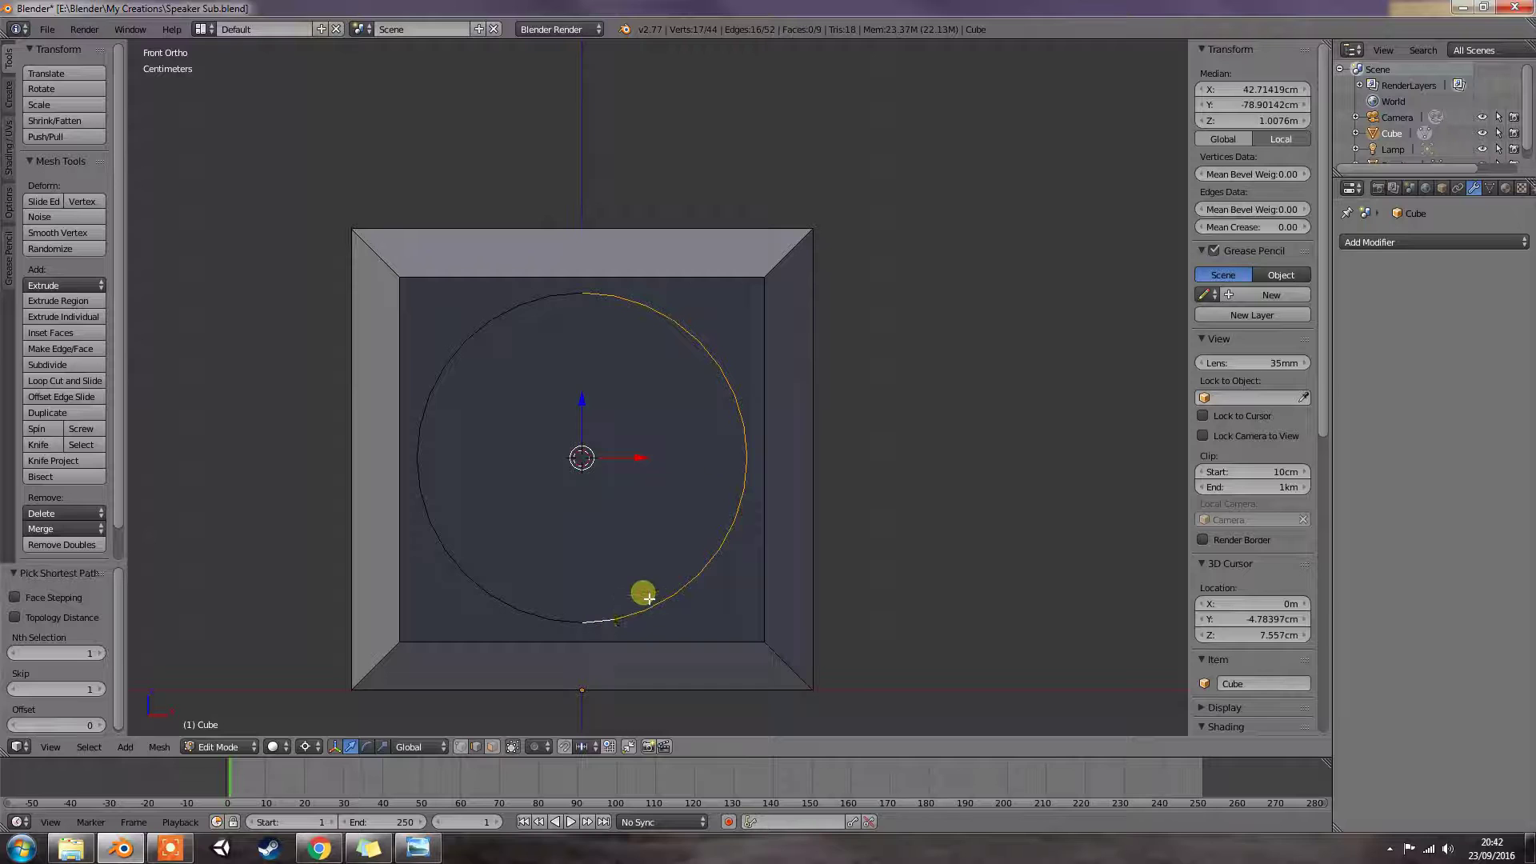
pyautogui.keyDown('shift'); pyautogui.rightClick(765, 430); pyautogui.keyUp('shift')
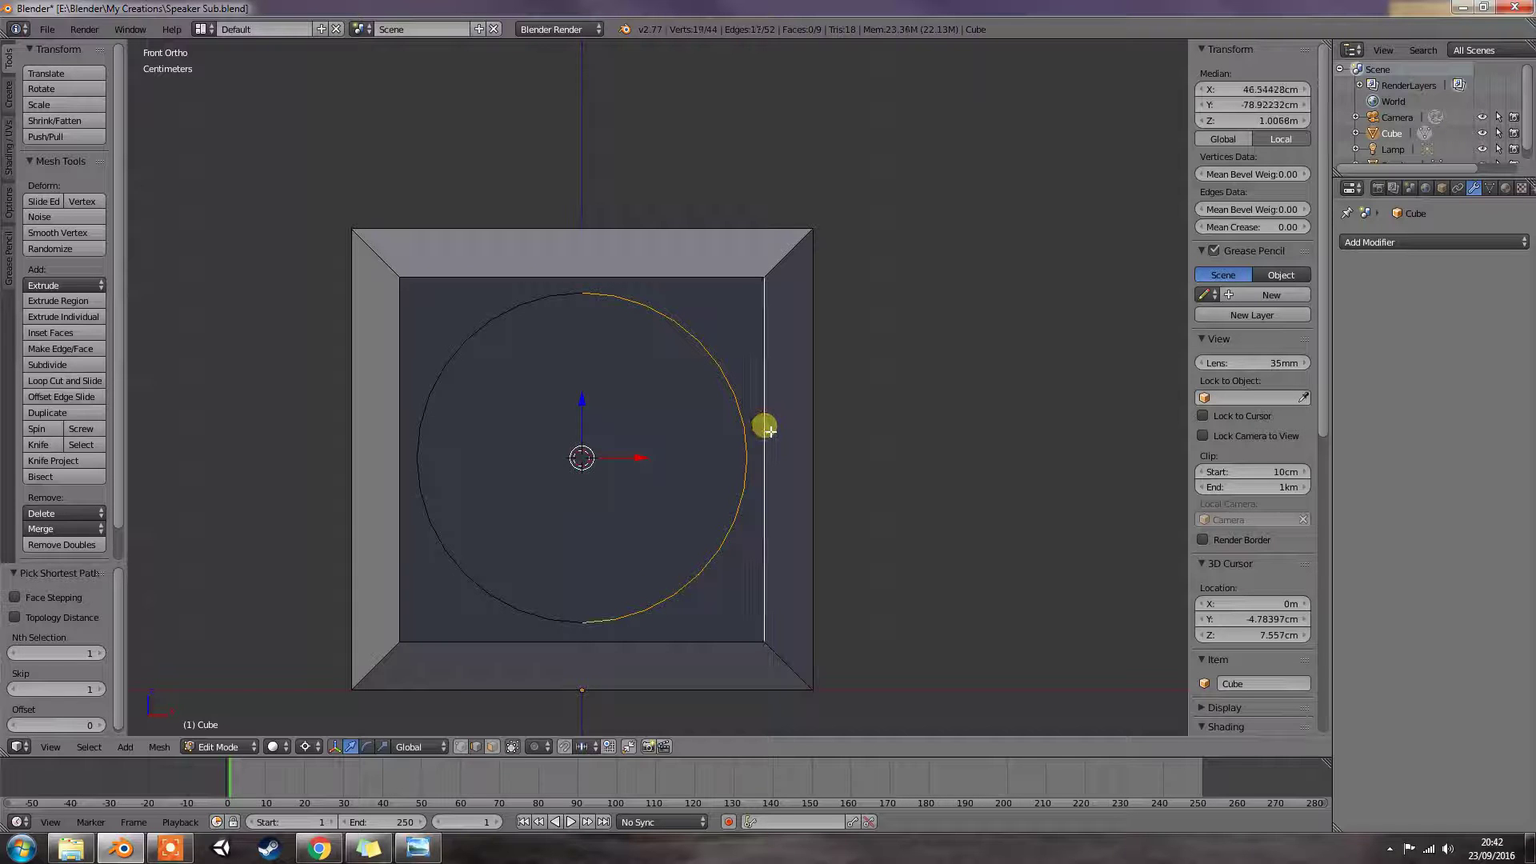
pyautogui.press('f')
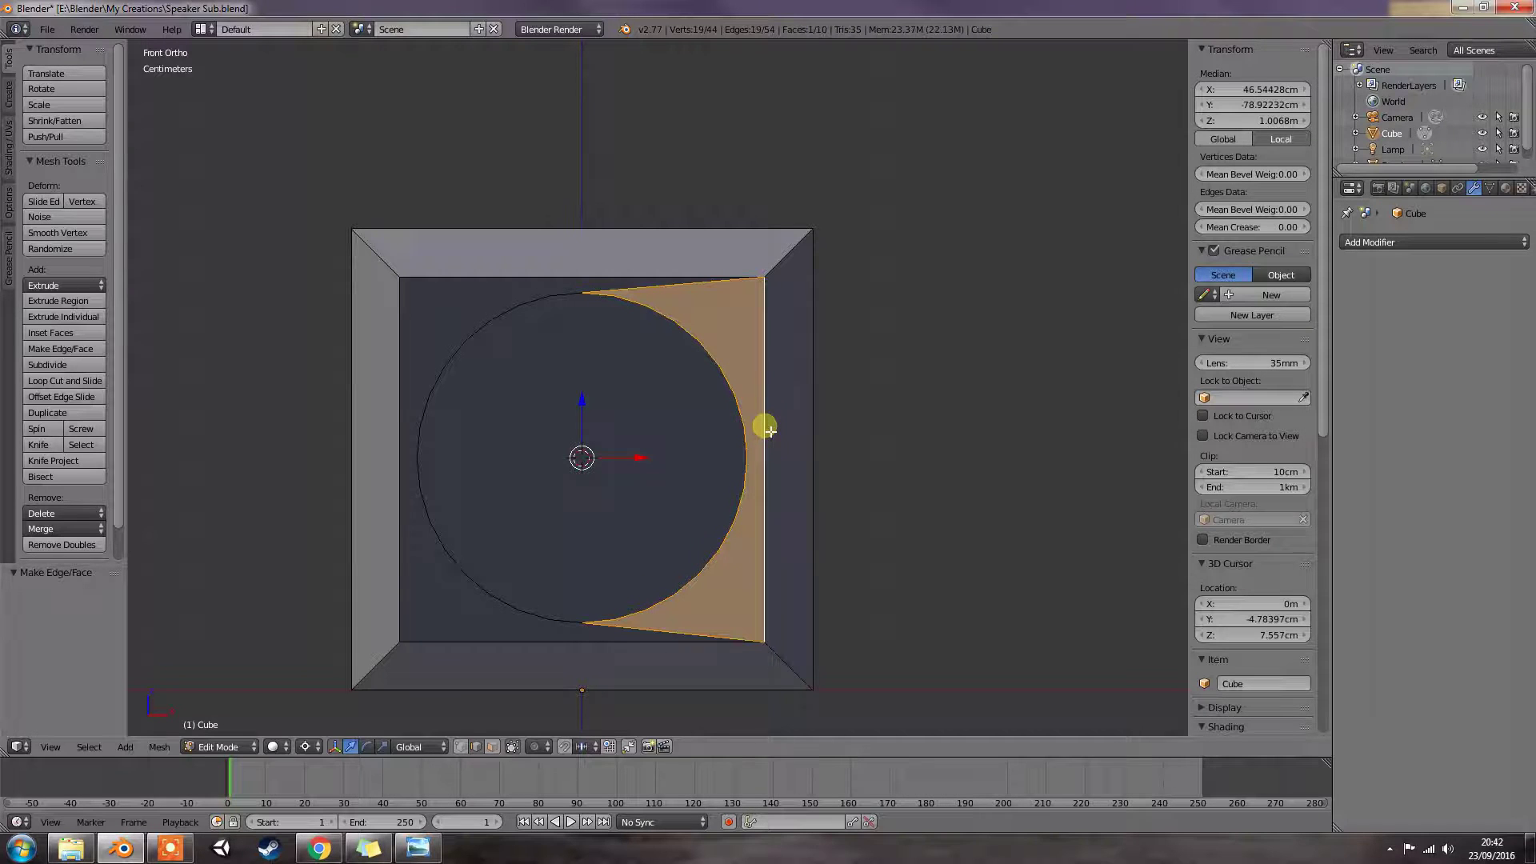
# Step: Fill a face between the circle's left half and the opening's left inner edge
pyautogui.rightClick(579, 304)
pyautogui.rightClick(589, 297)
pyautogui.rightClick(575, 300)
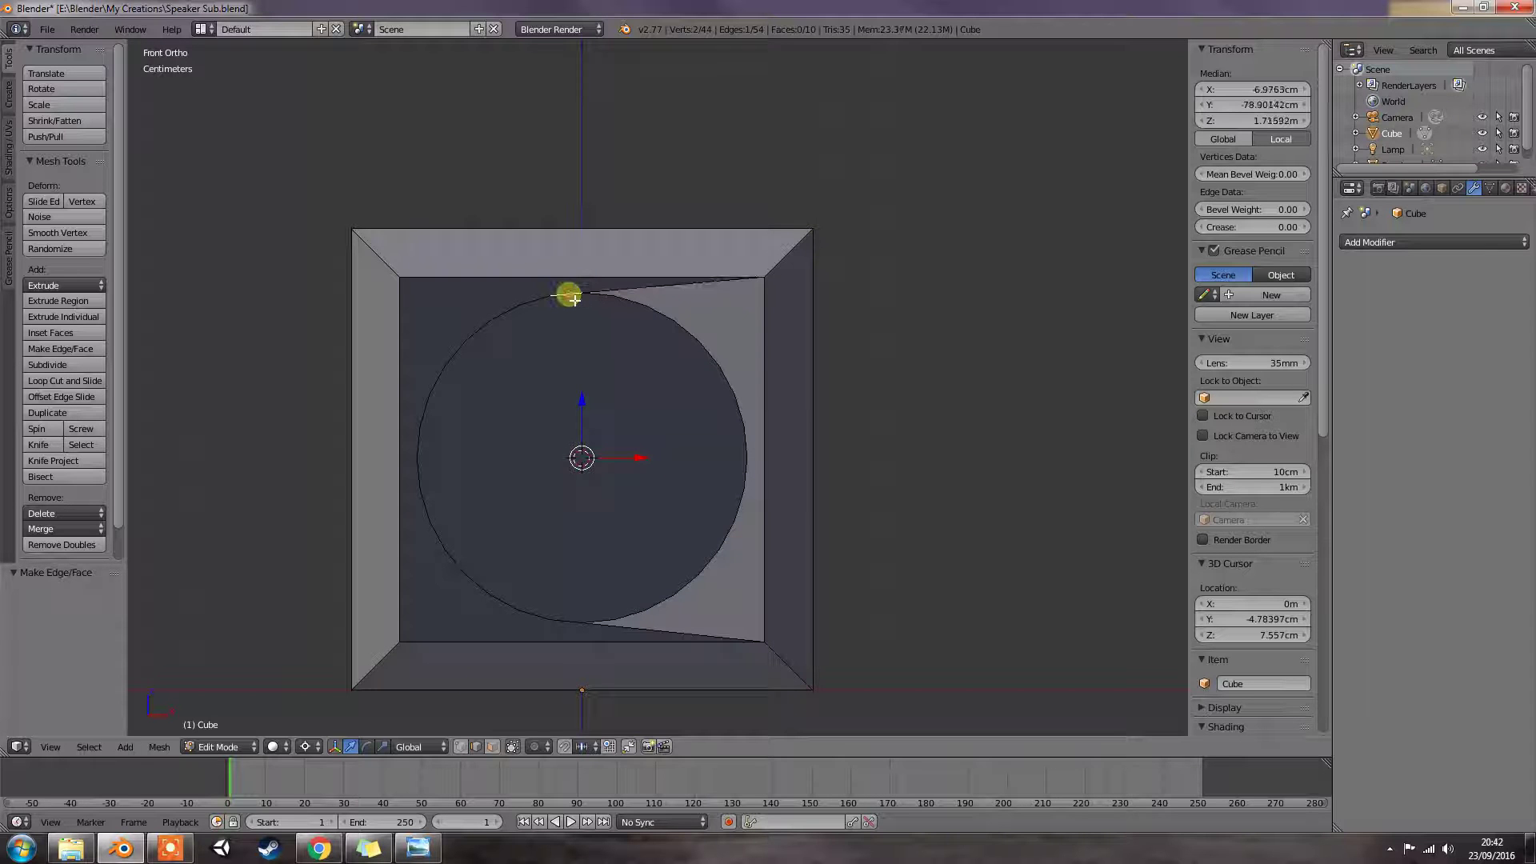
pyautogui.keyDown('ctrl'); pyautogui.rightClick(583, 627); pyautogui.keyUp('ctrl')
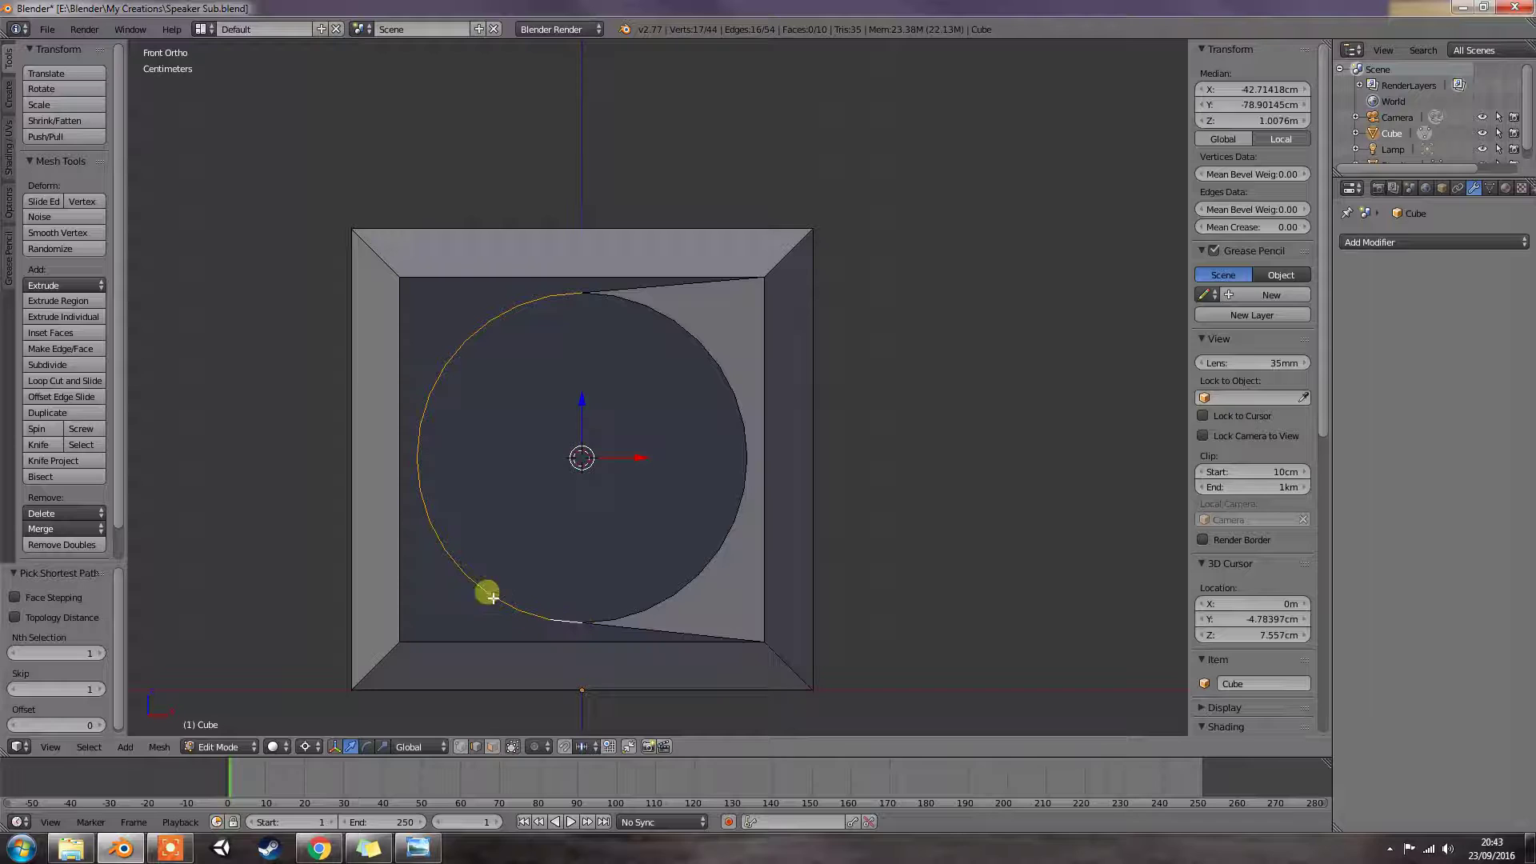
pyautogui.keyDown('ctrl'); pyautogui.rightClick(404, 516); pyautogui.keyUp('ctrl')
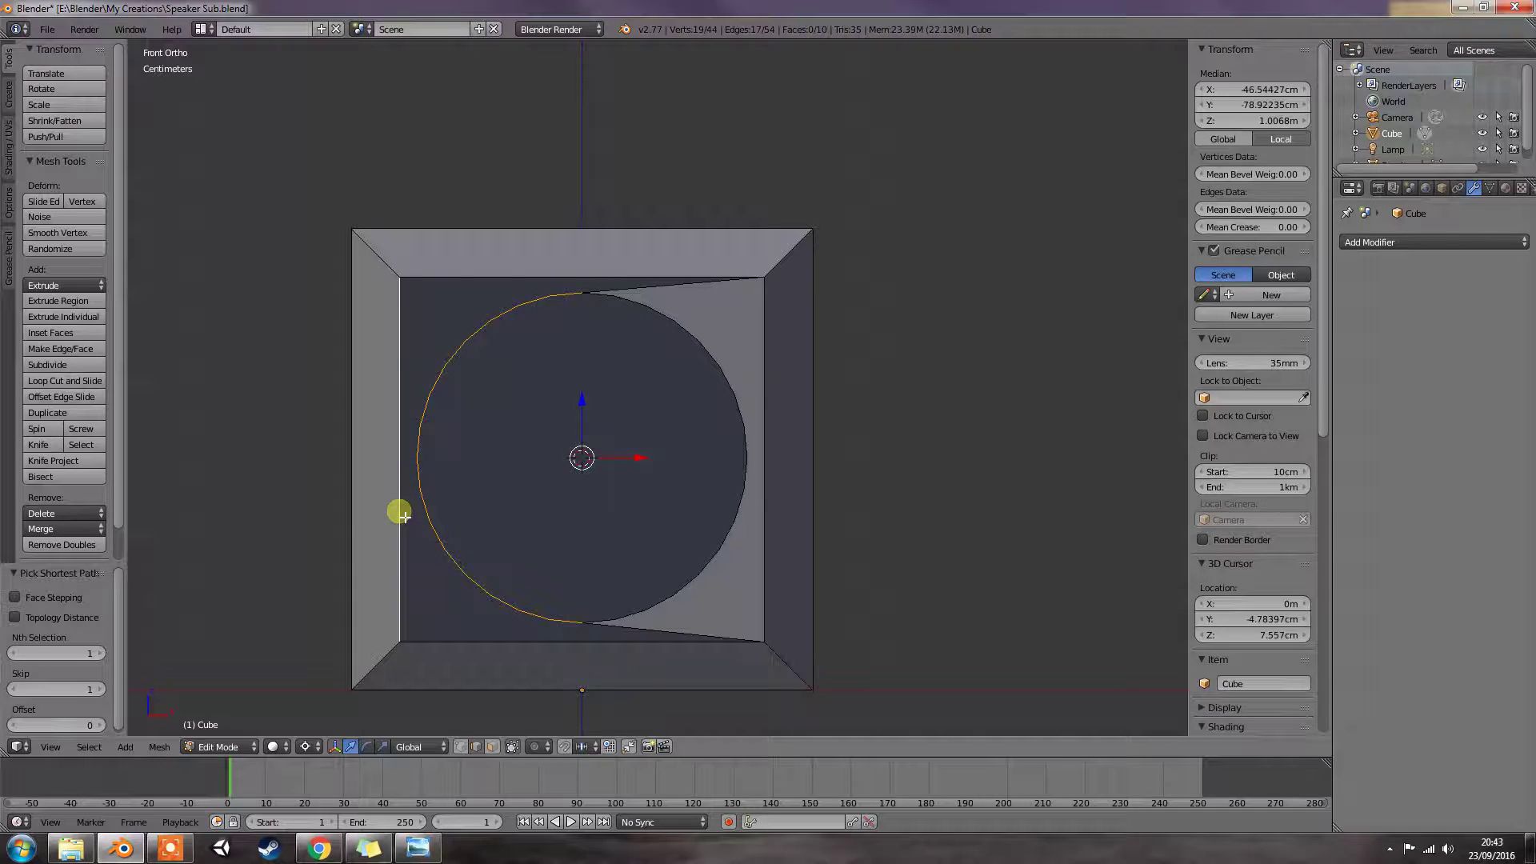
pyautogui.press('f')
# Step: Fill the narrow triangular gaps above and below the circle with faces
pyautogui.rightClick(578, 280)
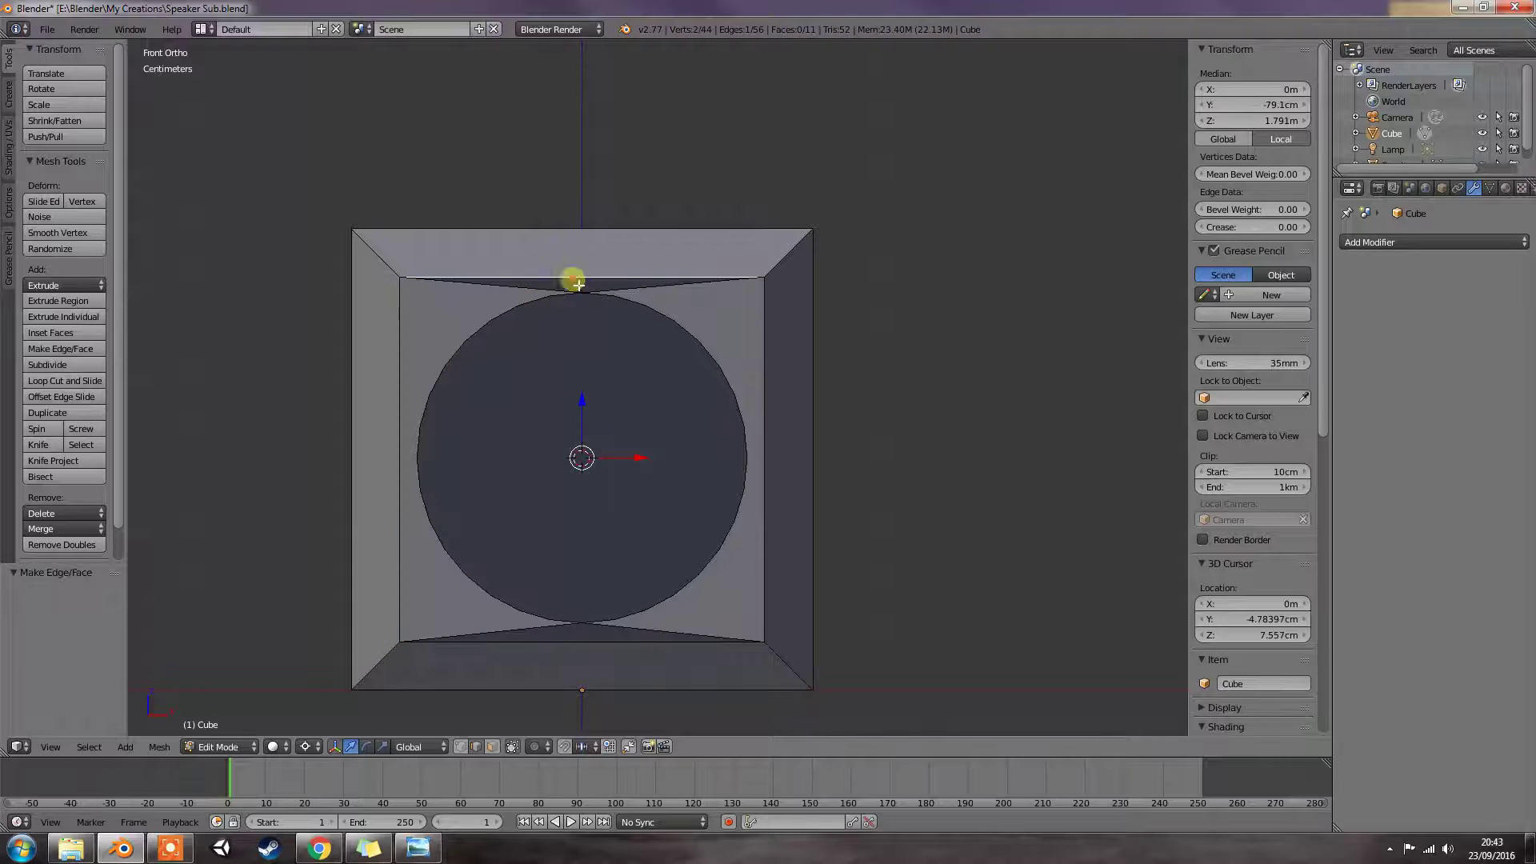
pyautogui.keyDown('shift'); pyautogui.rightClick(584, 293); pyautogui.keyUp('shift')
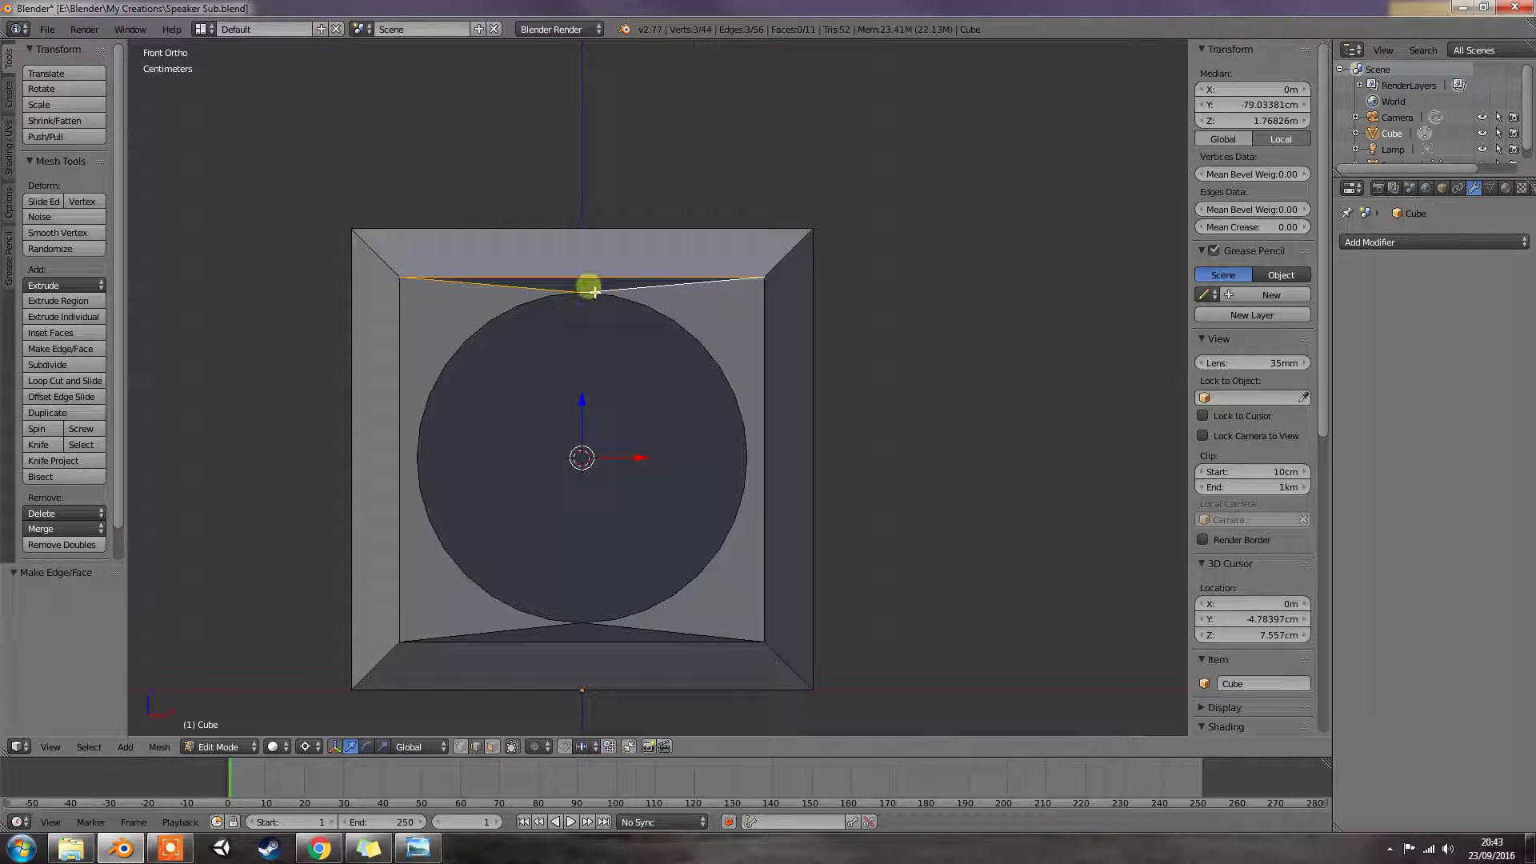
pyautogui.press('f')
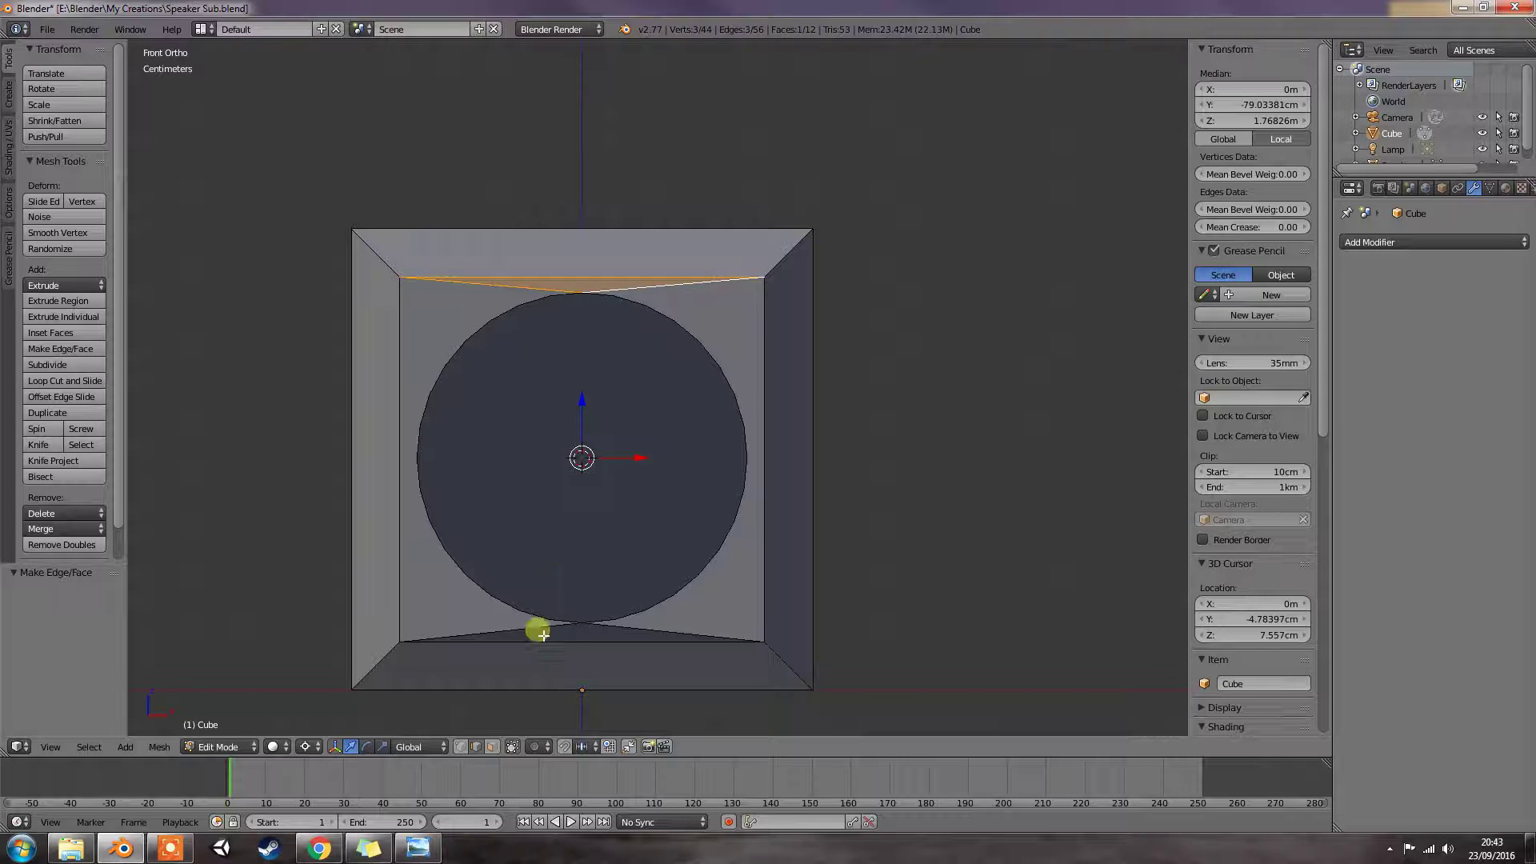
pyautogui.rightClick(540, 632)
pyautogui.keyDown('shift'); pyautogui.rightClick(644, 635); pyautogui.keyUp('shift')
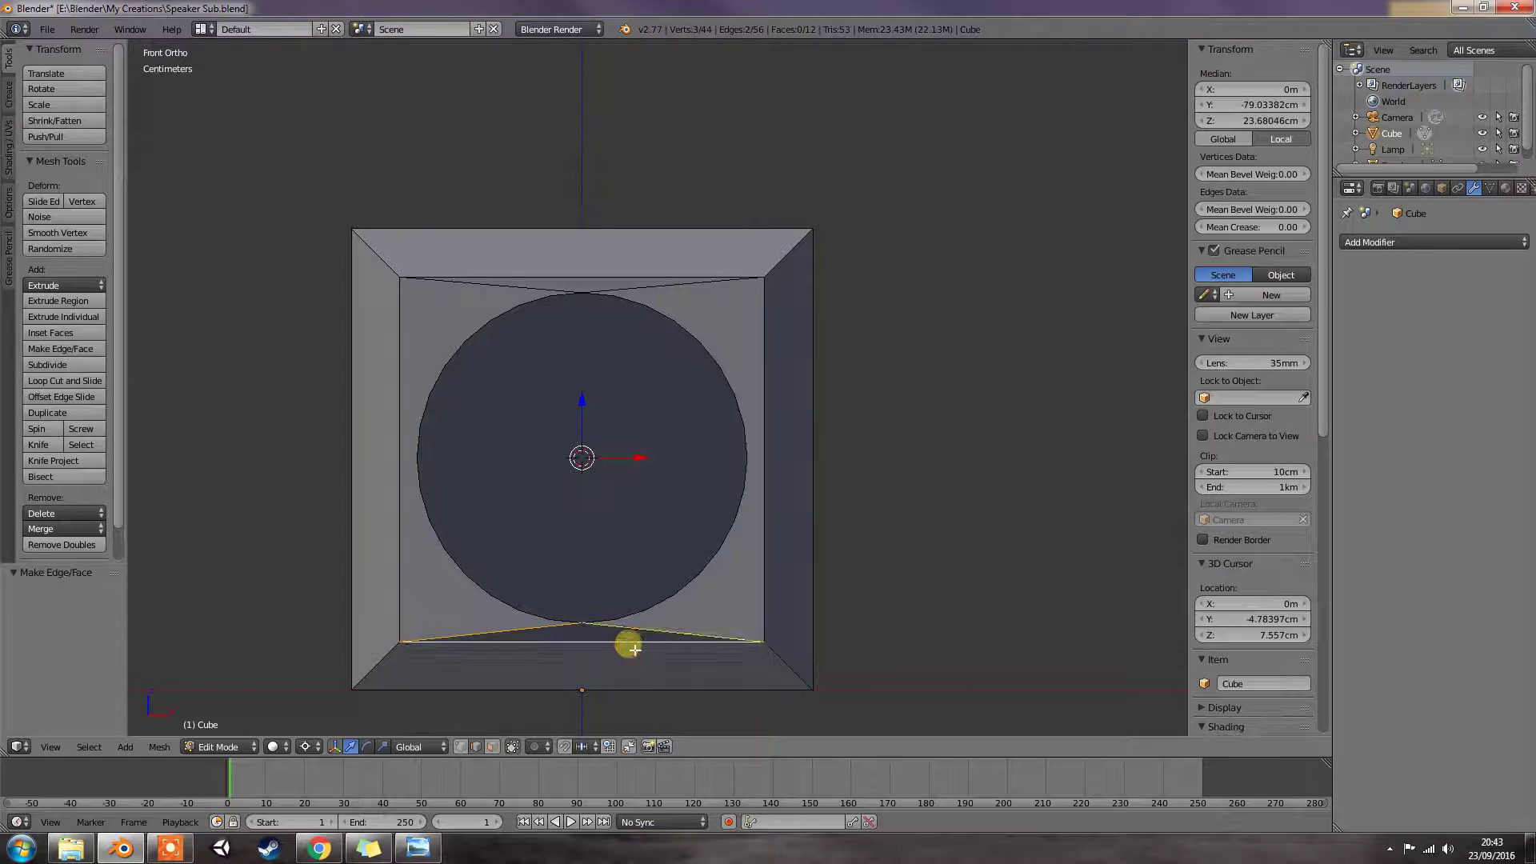
pyautogui.press('f')
# Step: Clear the selection and select all edges around the circular hole, joining both halves
pyautogui.moveTo(774, 544); pyautogui.dragTo(717, 480, button='middle')
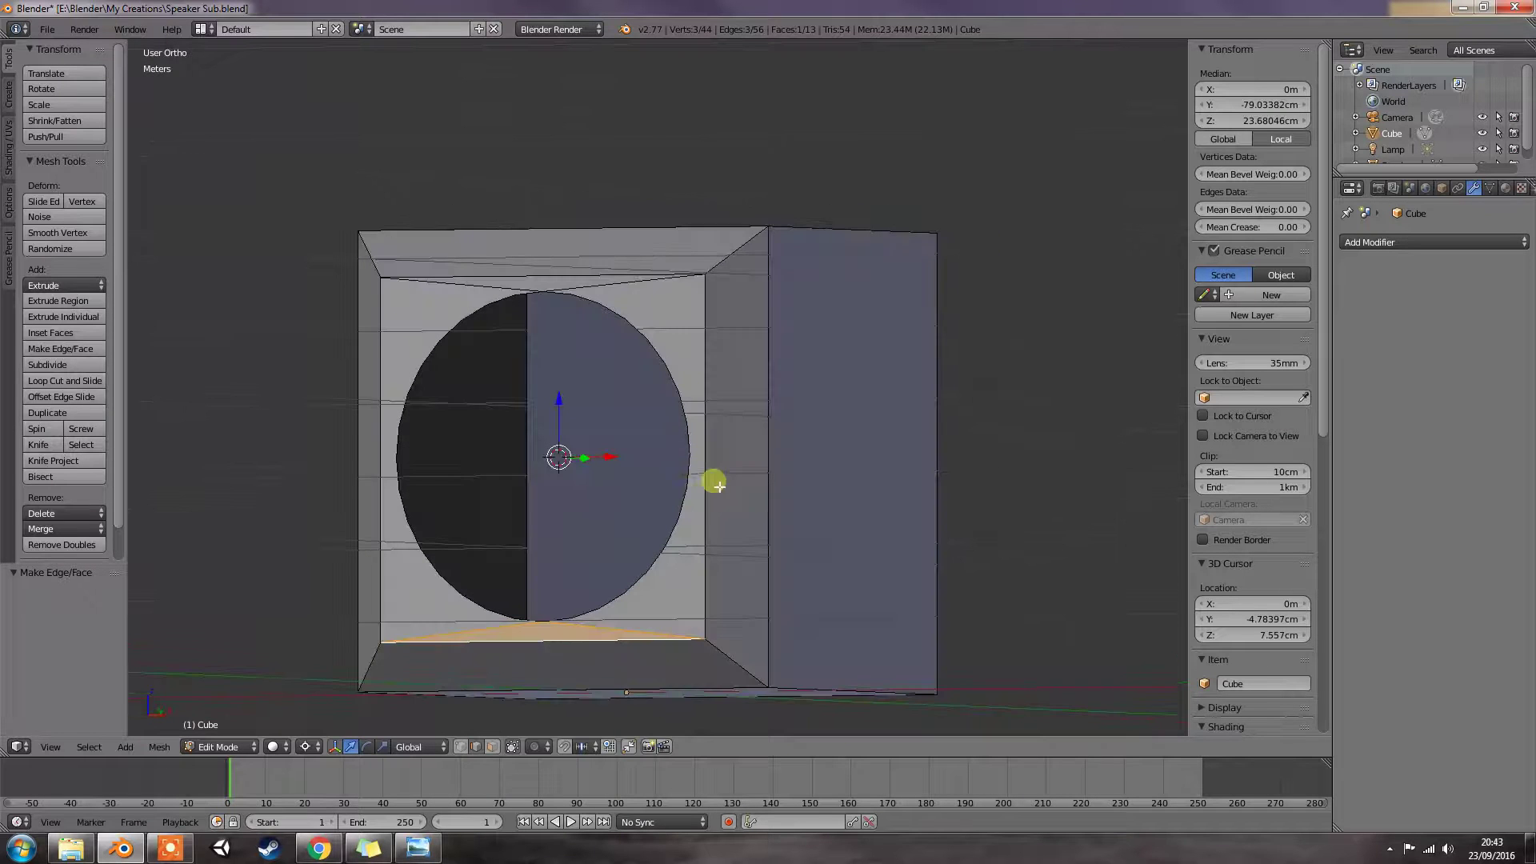
pyautogui.press('a')
pyautogui.keyDown('alt'); pyautogui.rightClick(688, 510); pyautogui.keyUp('alt')
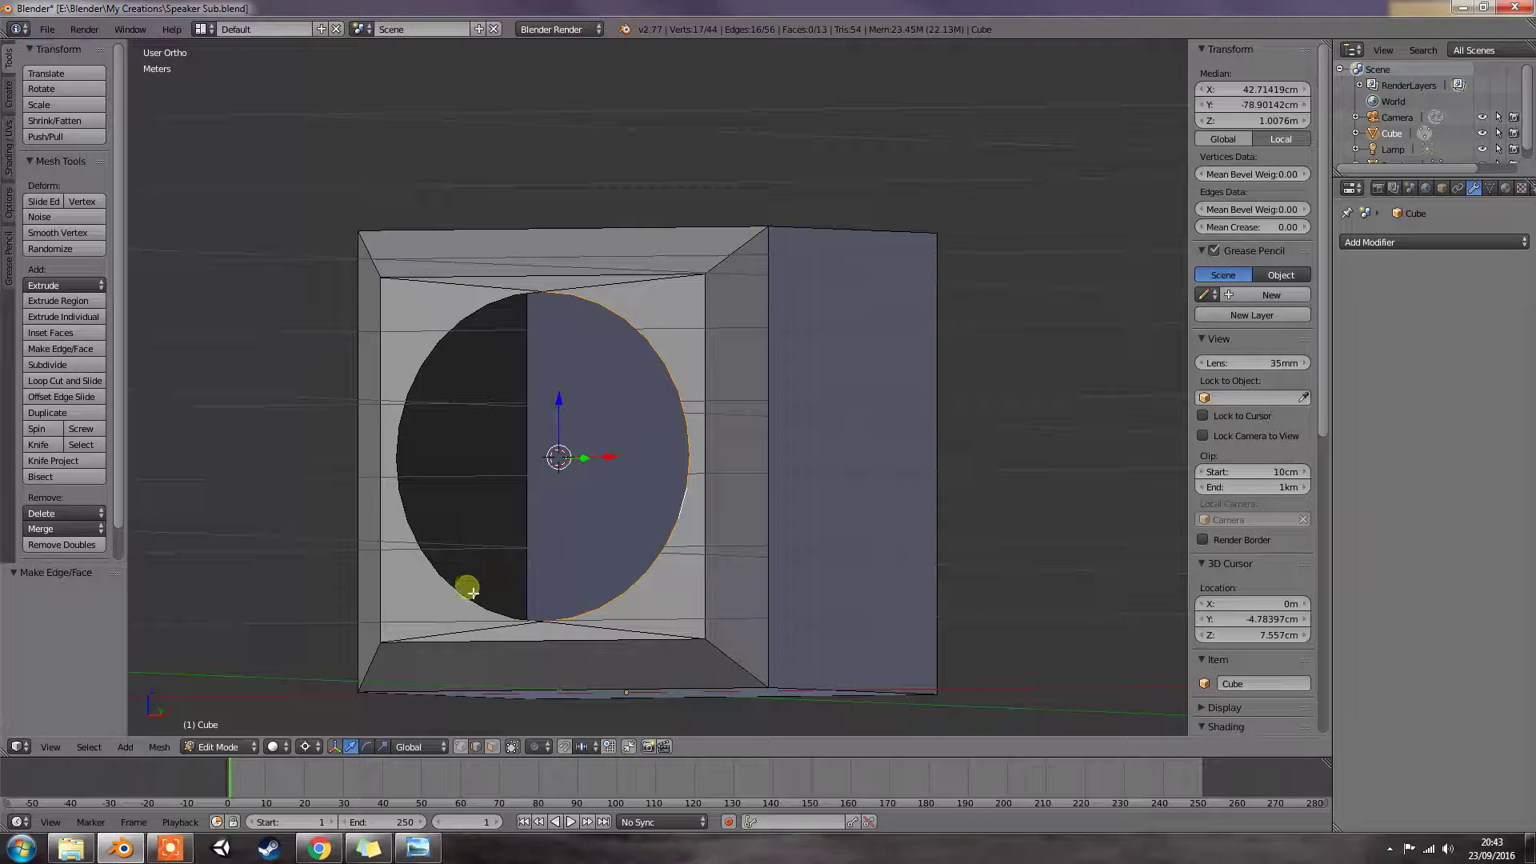
pyautogui.moveTo(640, 560); pyautogui.dragTo(693, 559, button='middle')
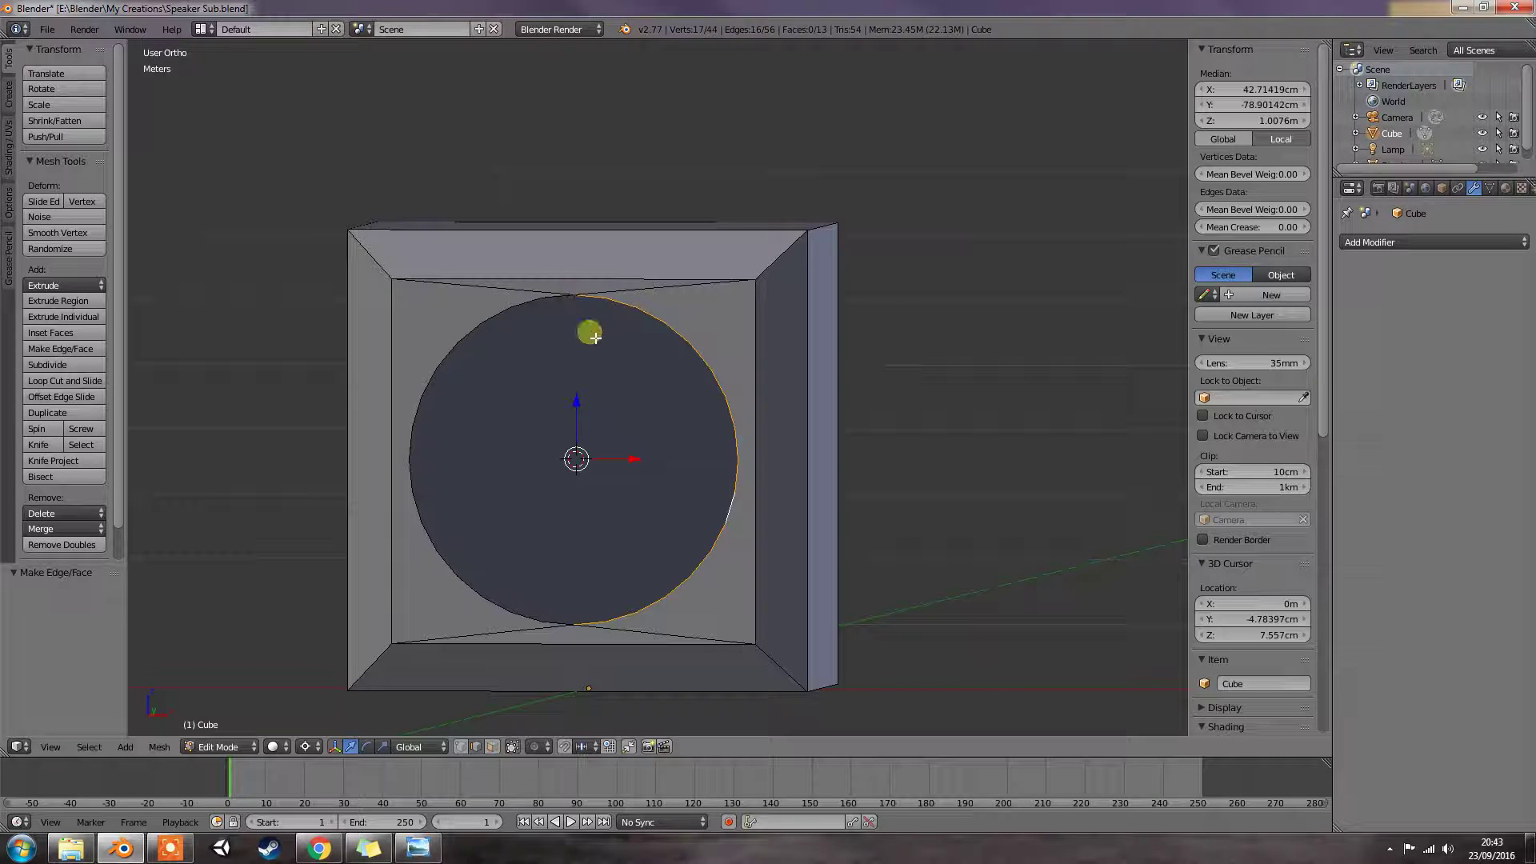
pyautogui.keyDown('shift'); pyautogui.rightClick(574, 305); pyautogui.keyUp('shift')
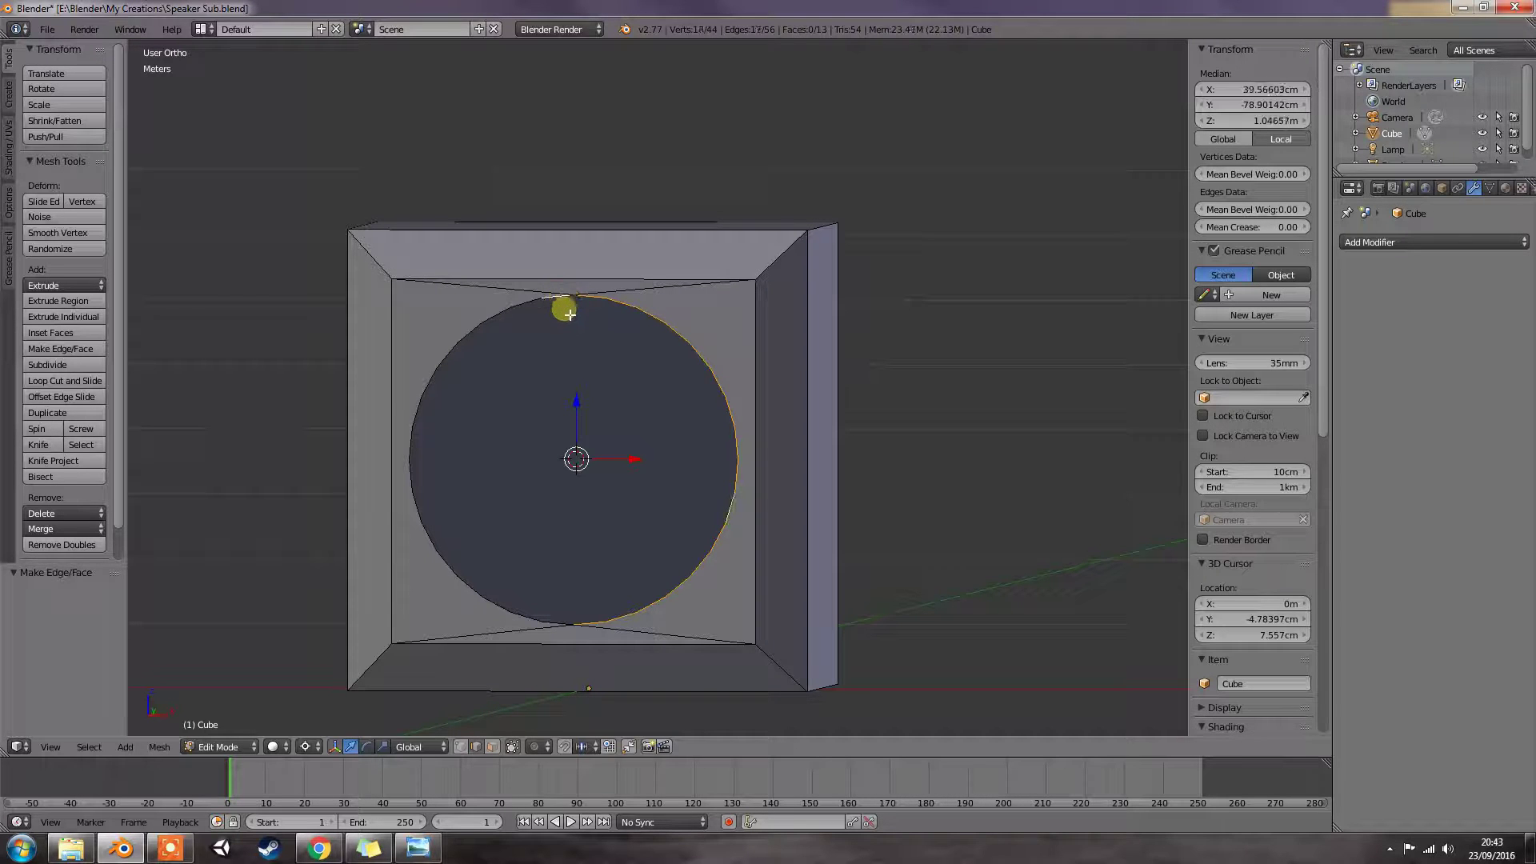
pyautogui.keyDown('ctrl'); pyautogui.rightClick(560, 624); pyautogui.keyUp('ctrl')
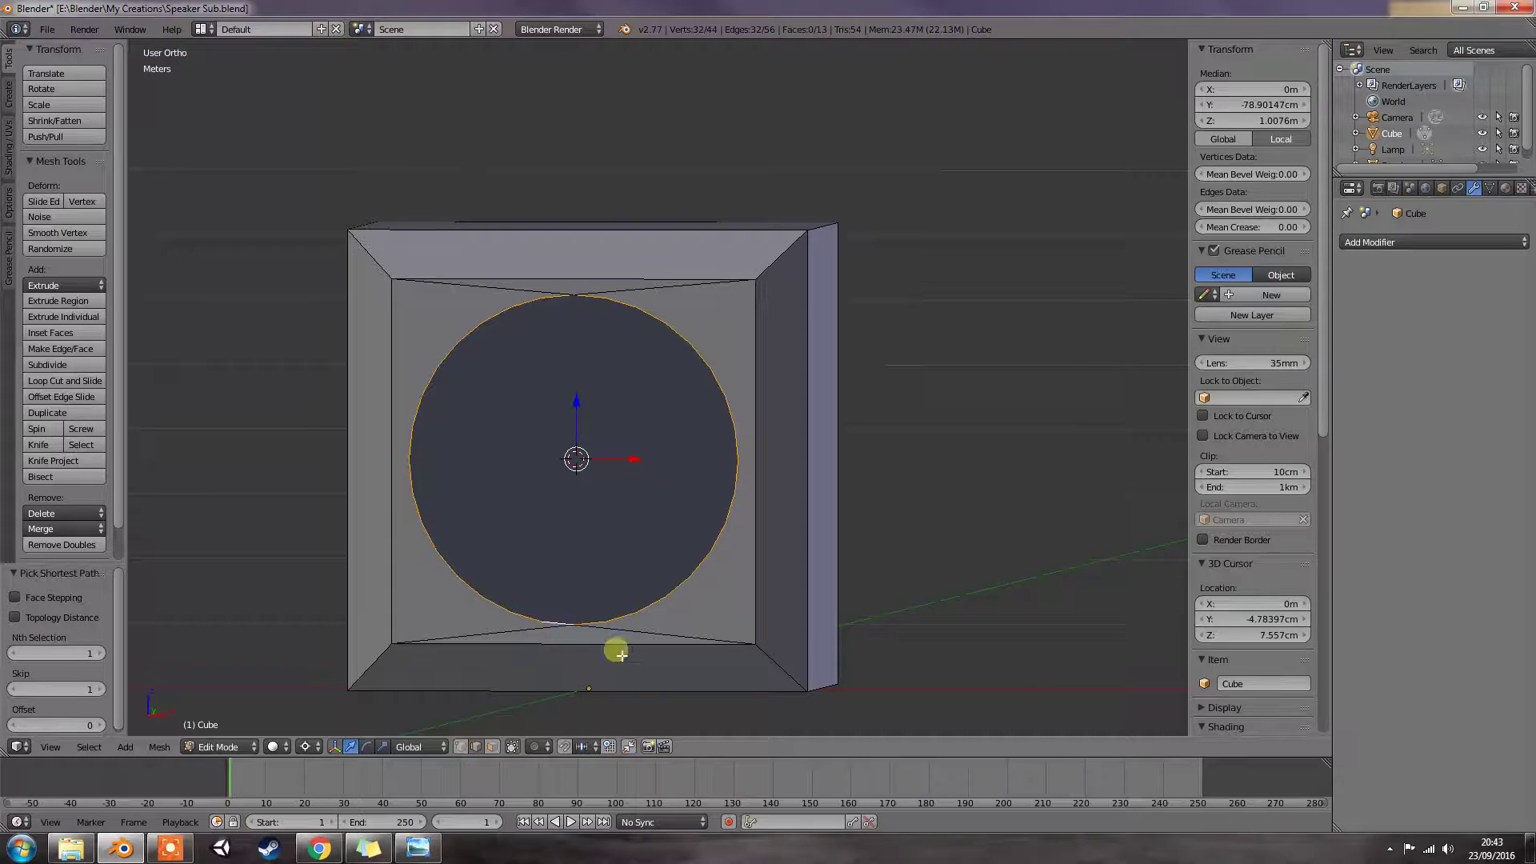
pyautogui.moveTo(635, 435); pyautogui.dragTo(563, 448, button='middle')
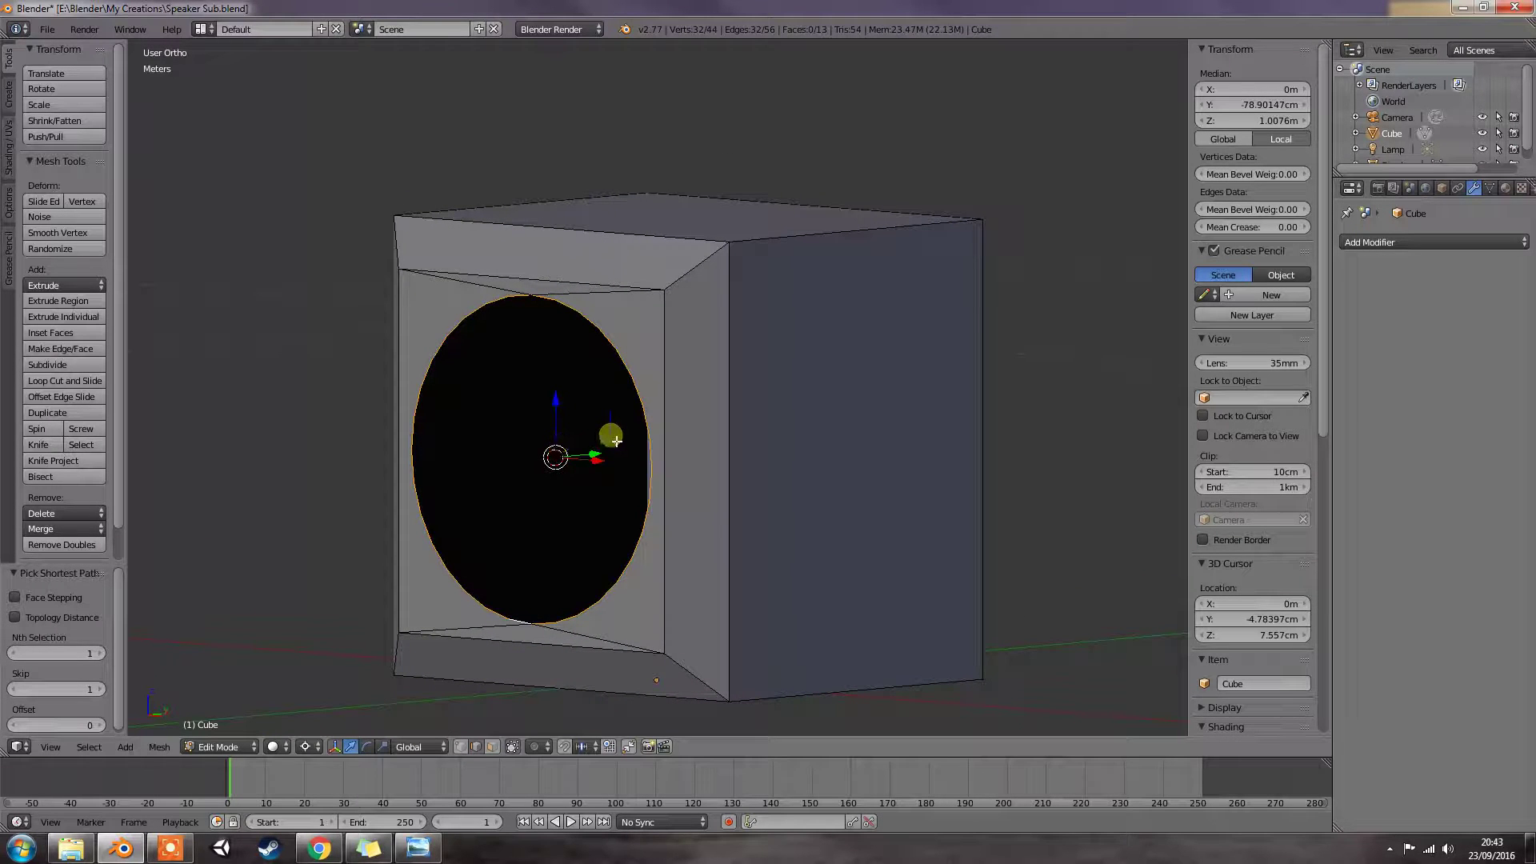
pyautogui.press('e')
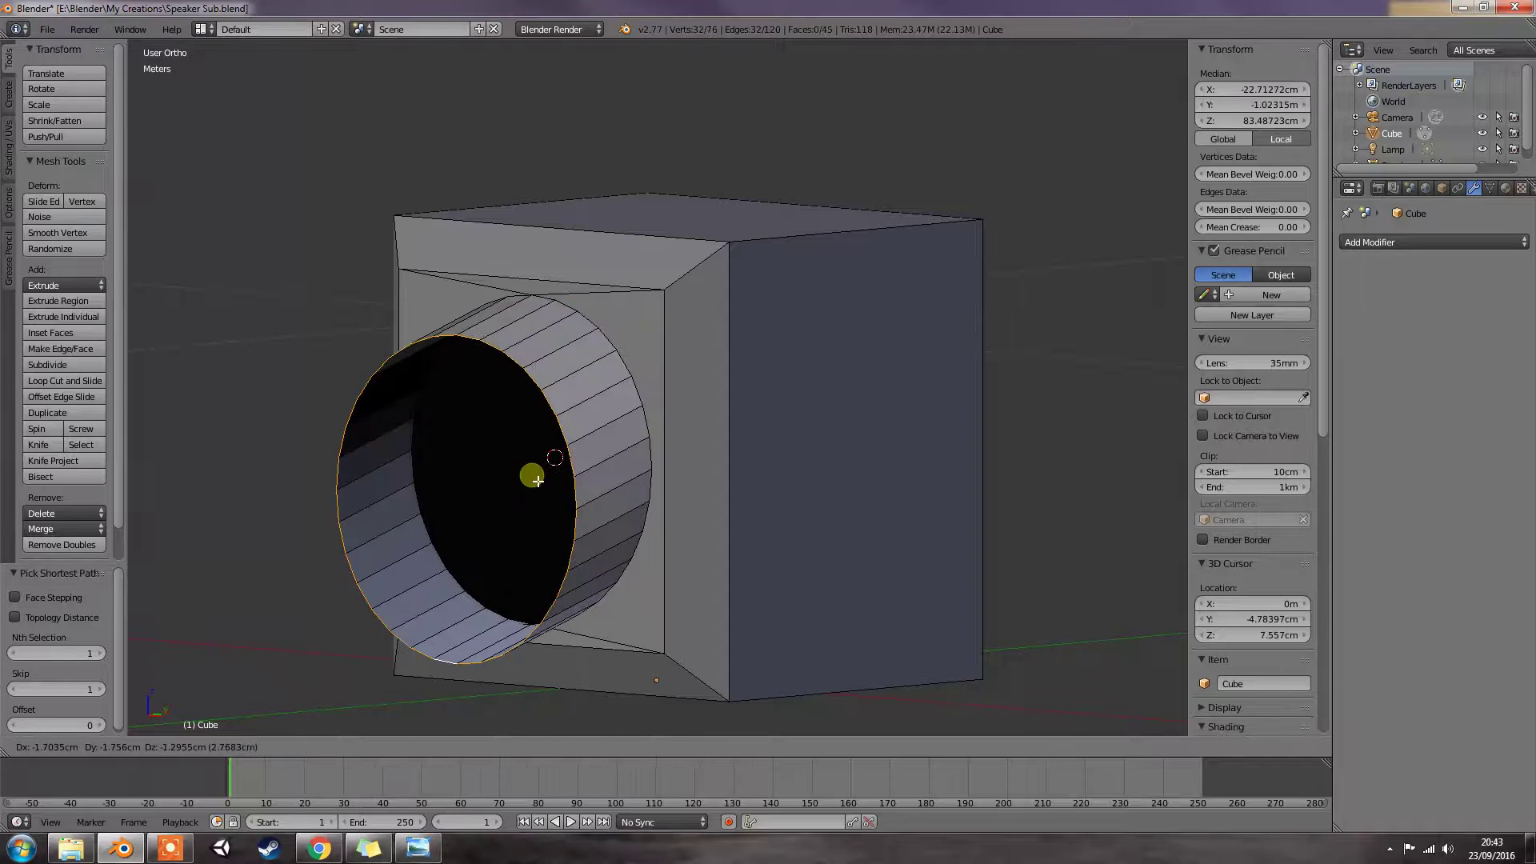
pyautogui.rightClick(532, 474)
pyautogui.hotkey('ctrl', 'z')
# Step: Extrude the circular opening's edge loop about 3.3 cm into the cabinet along the Y axis, using a wireframe side view
pyautogui.moveTo(603, 489); pyautogui.dragTo(676, 492, button='middle')
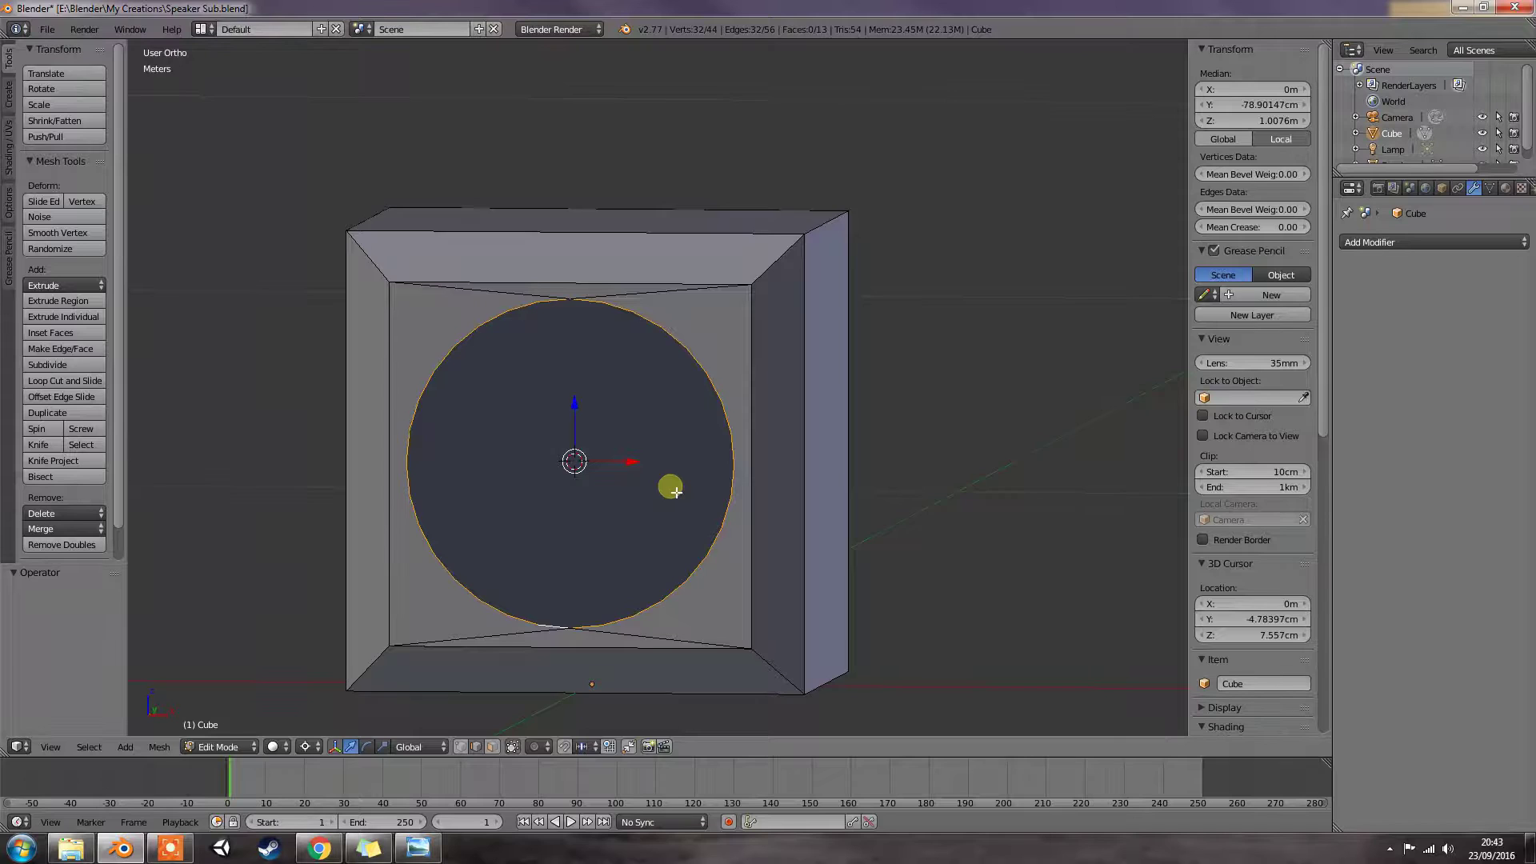
pyautogui.press('KP_1')
pyautogui.press('KP_6')
pyautogui.press('KP_6')
pyautogui.press('KP_6')
pyautogui.press('KP_6')
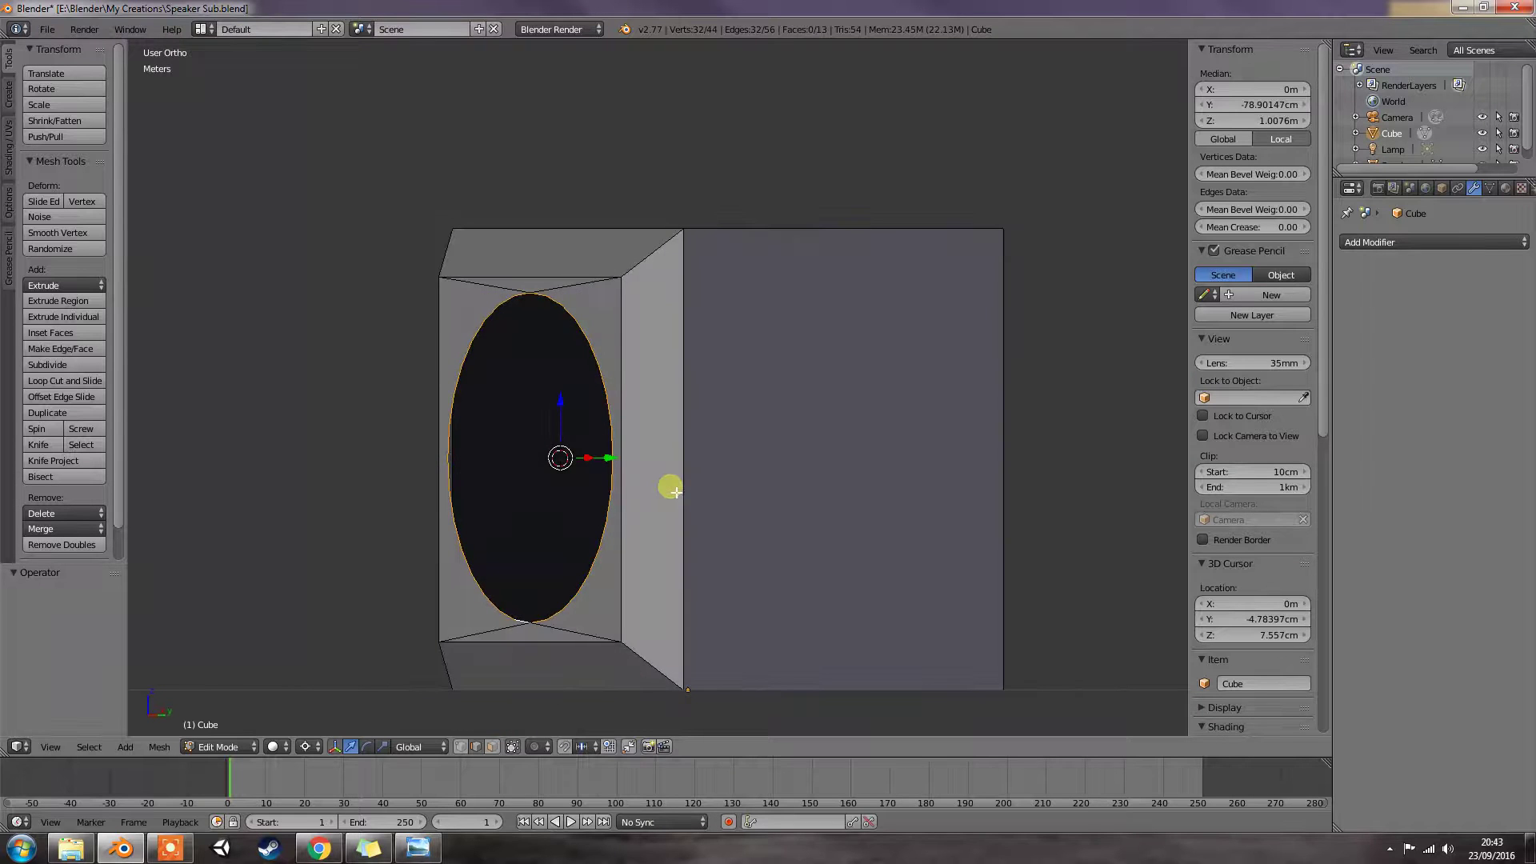
pyautogui.press('z')
pyautogui.press('KP_6')
pyautogui.press('KP_6')
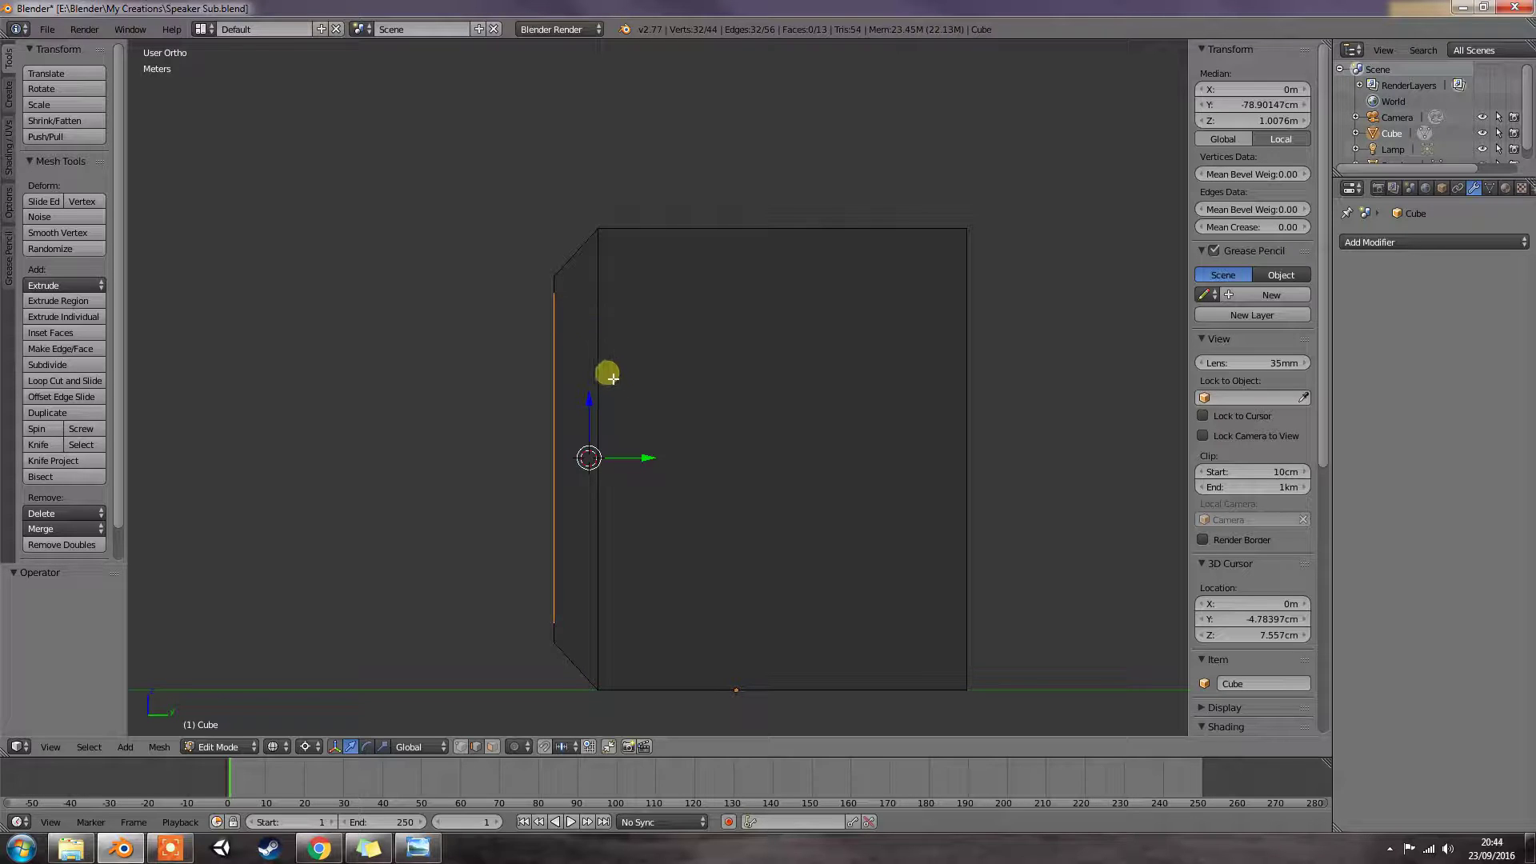
pyautogui.press('e')
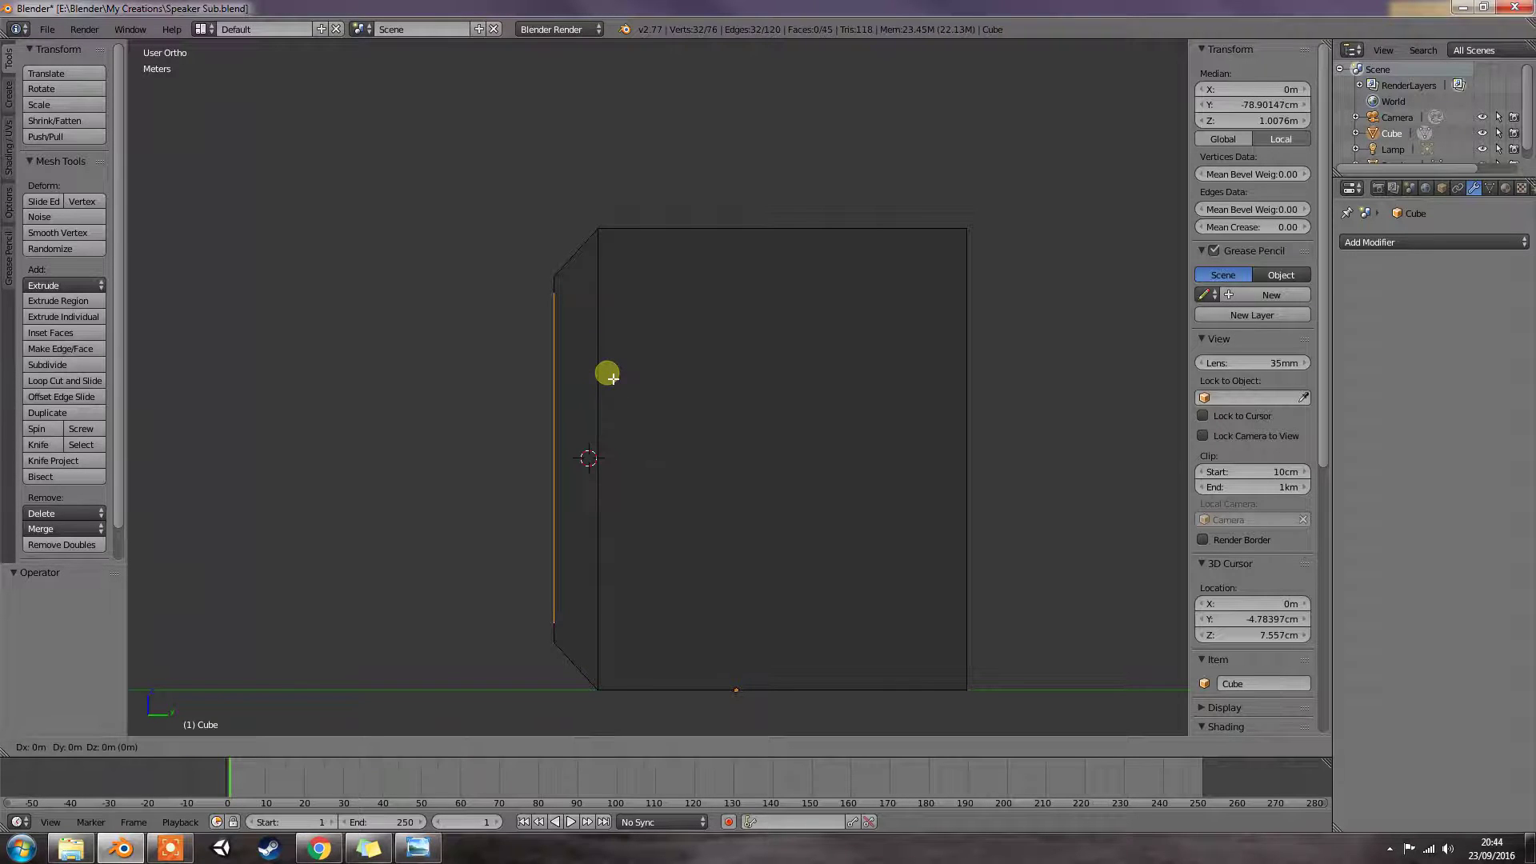
pyautogui.press('y')
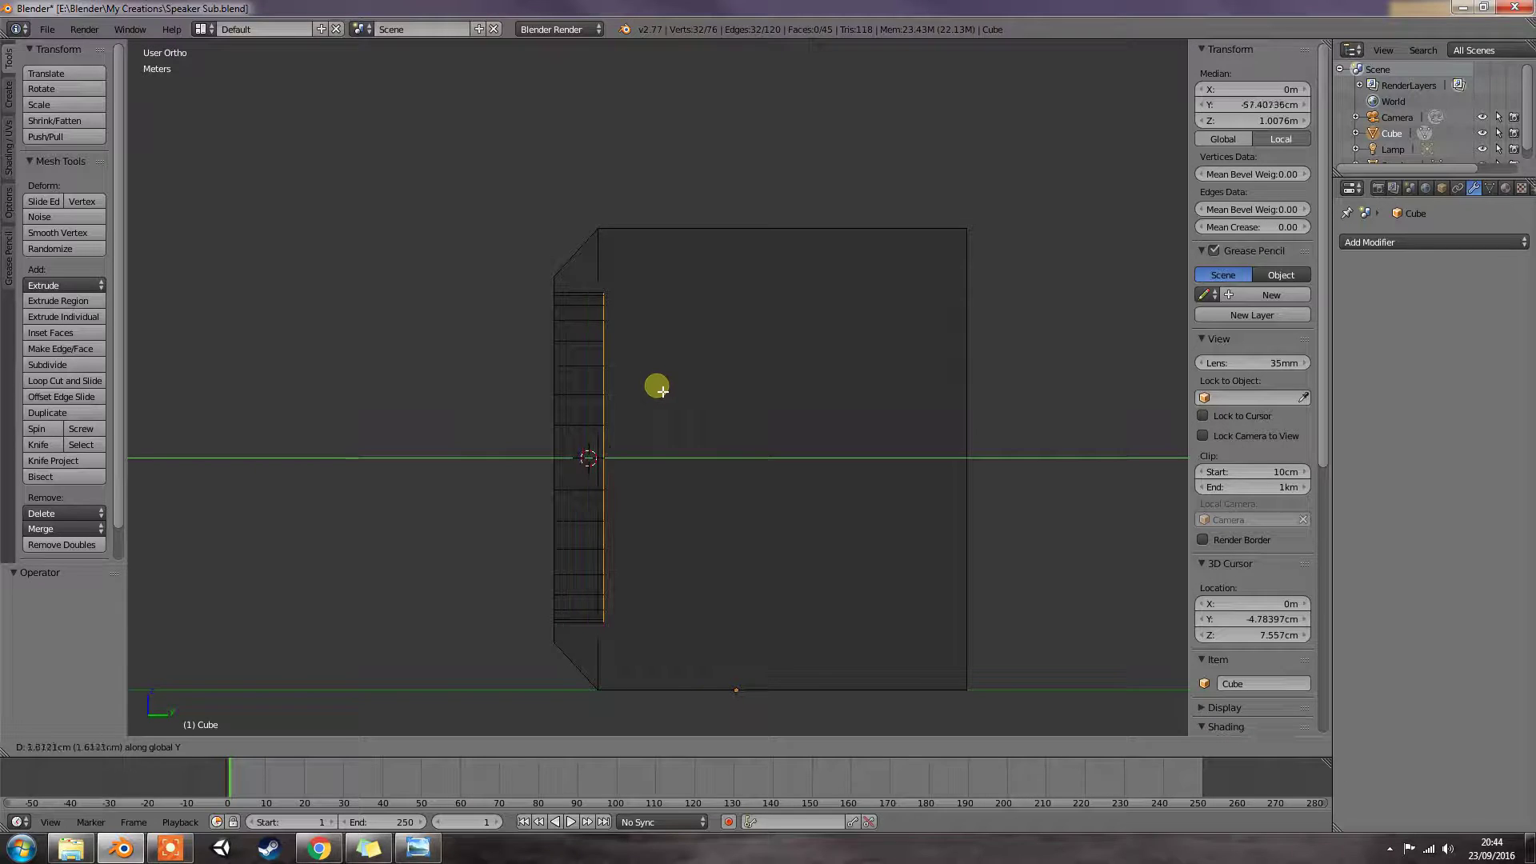
pyautogui.click(714, 403)
pyautogui.moveTo(684, 444)
pyautogui.mouseDown(button='middle')
pyautogui.moveTo(839, 455)
pyautogui.moveTo(755, 494)
pyautogui.mouseUp(button='middle')
pyautogui.press('z')
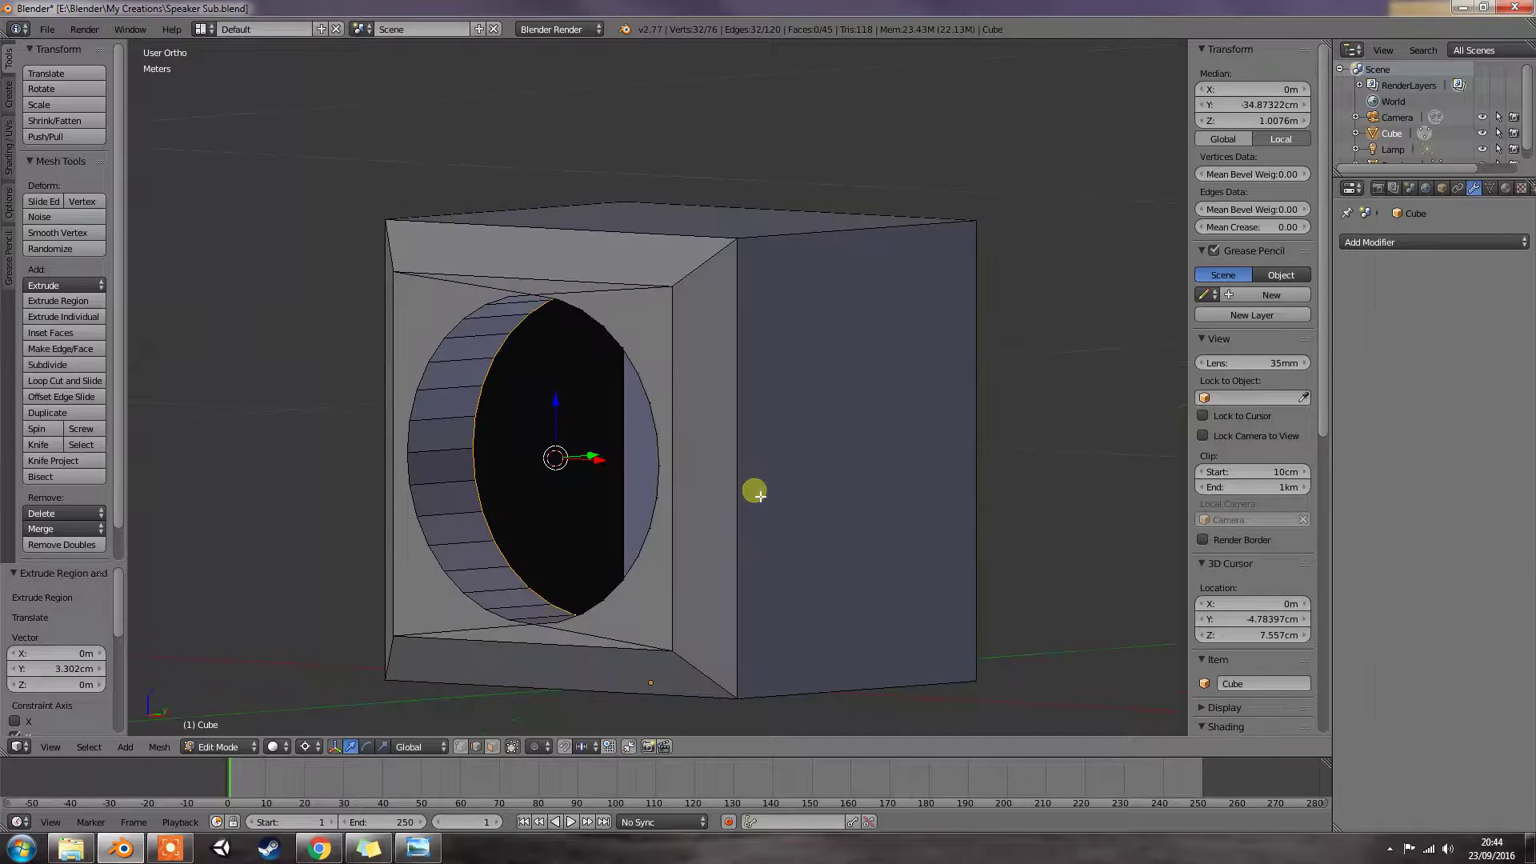
pyautogui.press('e')
pyautogui.press('y')
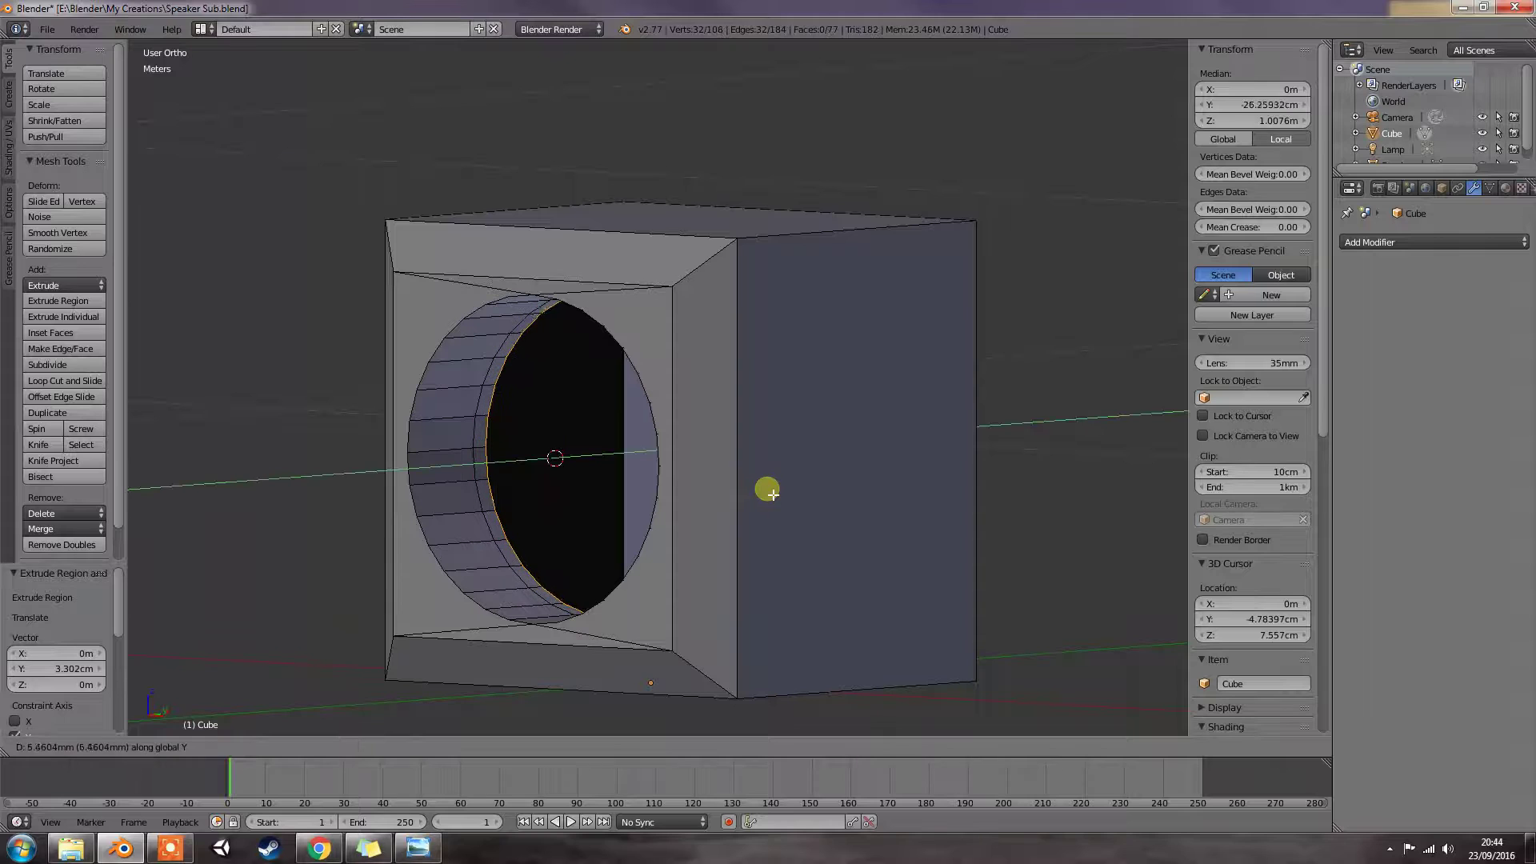
pyautogui.press('Escape')
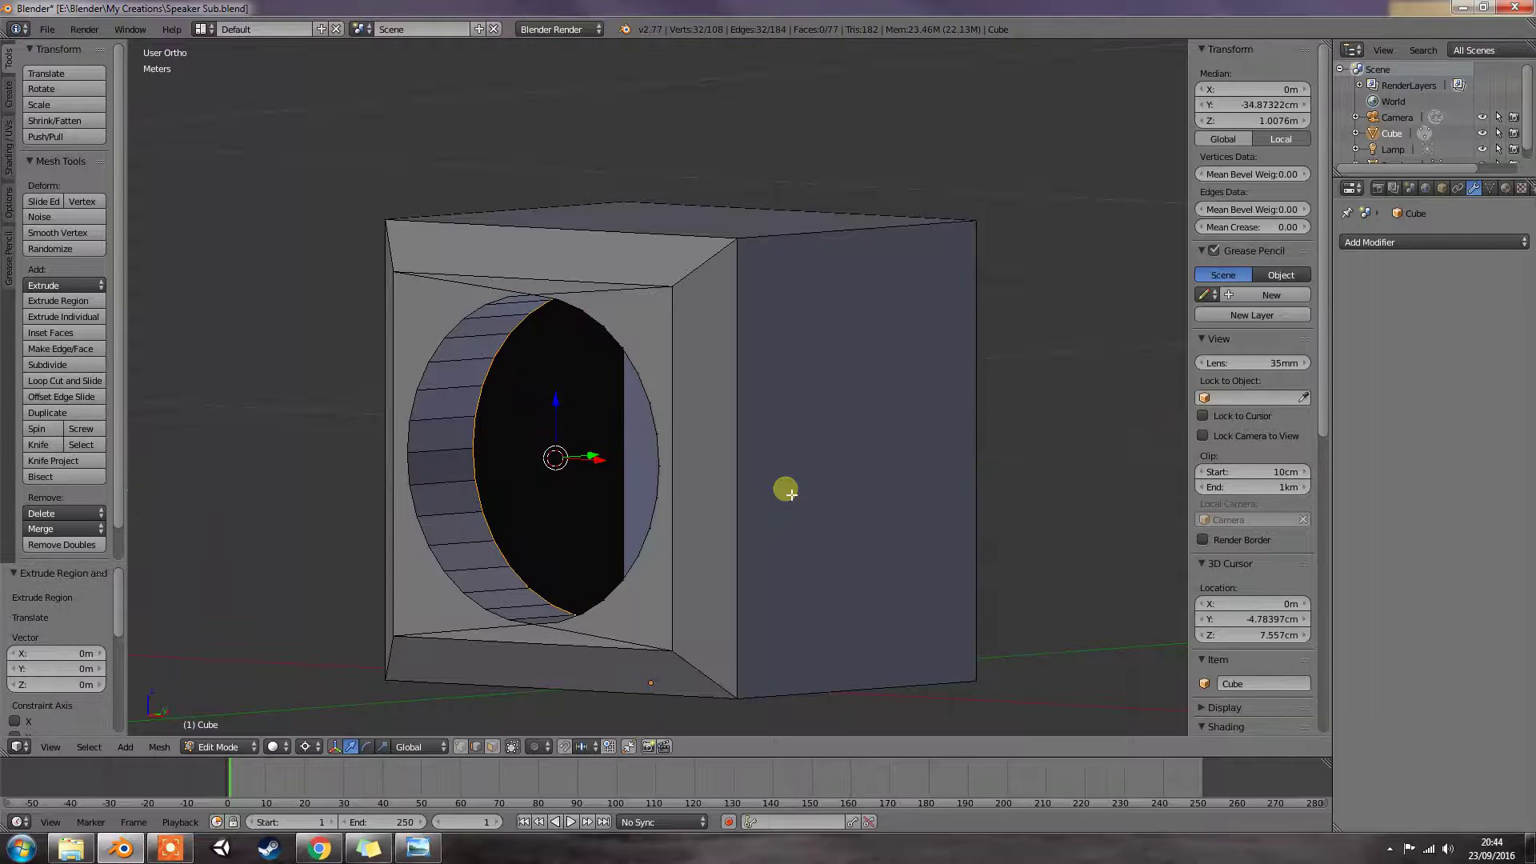
pyautogui.hotkey('ctrl', 'z')
# Step: Move the inner edge ring about 1.93 cm deeper along the Y axis and scale it to about 0.823
pyautogui.press('g')
pyautogui.press('y')
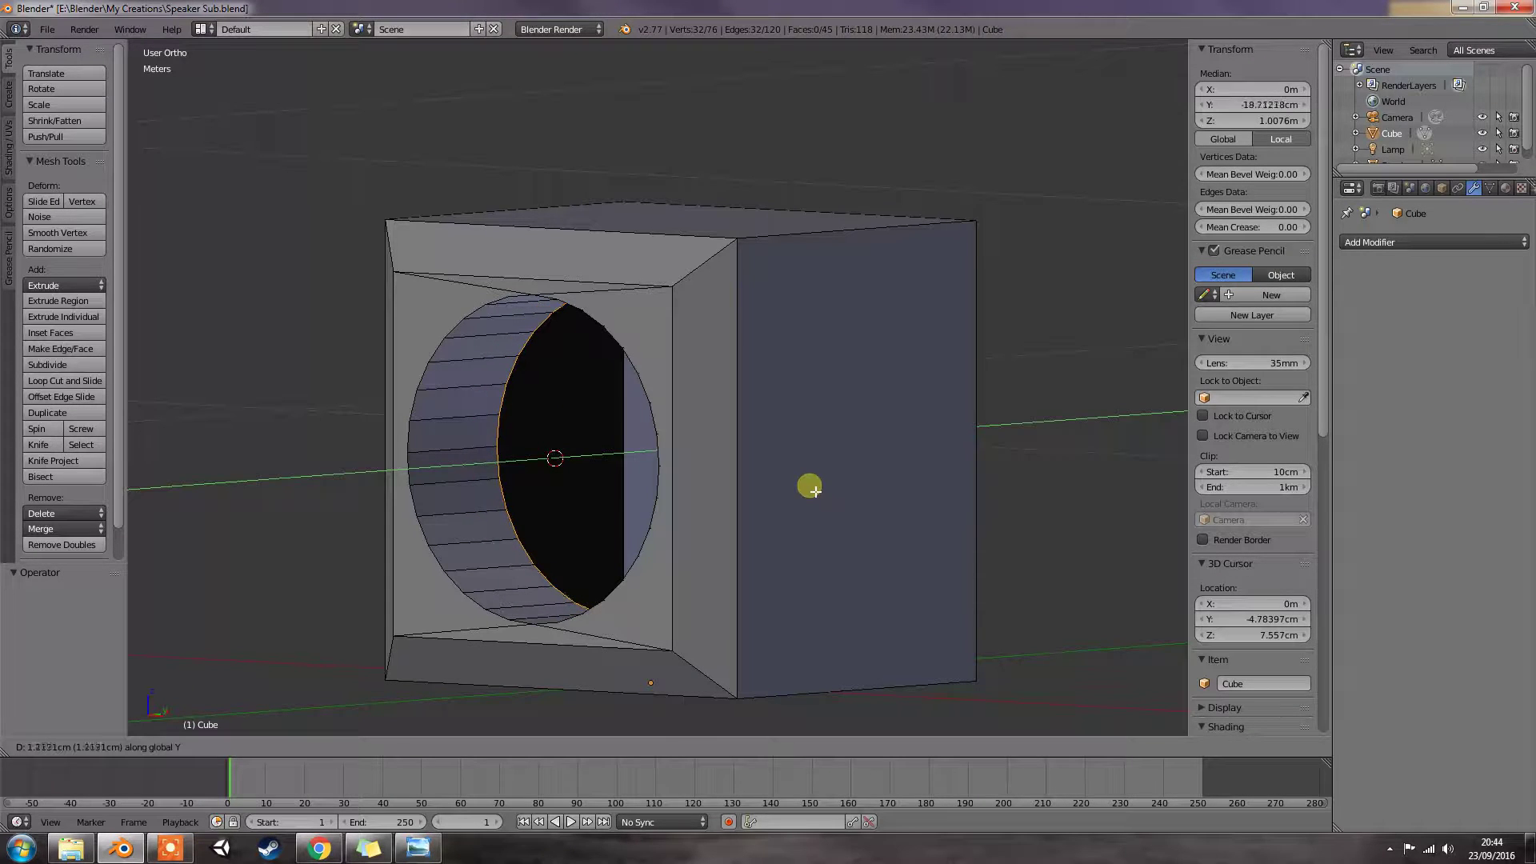
pyautogui.click(832, 488)
pyautogui.moveTo(824, 488); pyautogui.dragTo(846, 518, button='middle')
pyautogui.press('s')
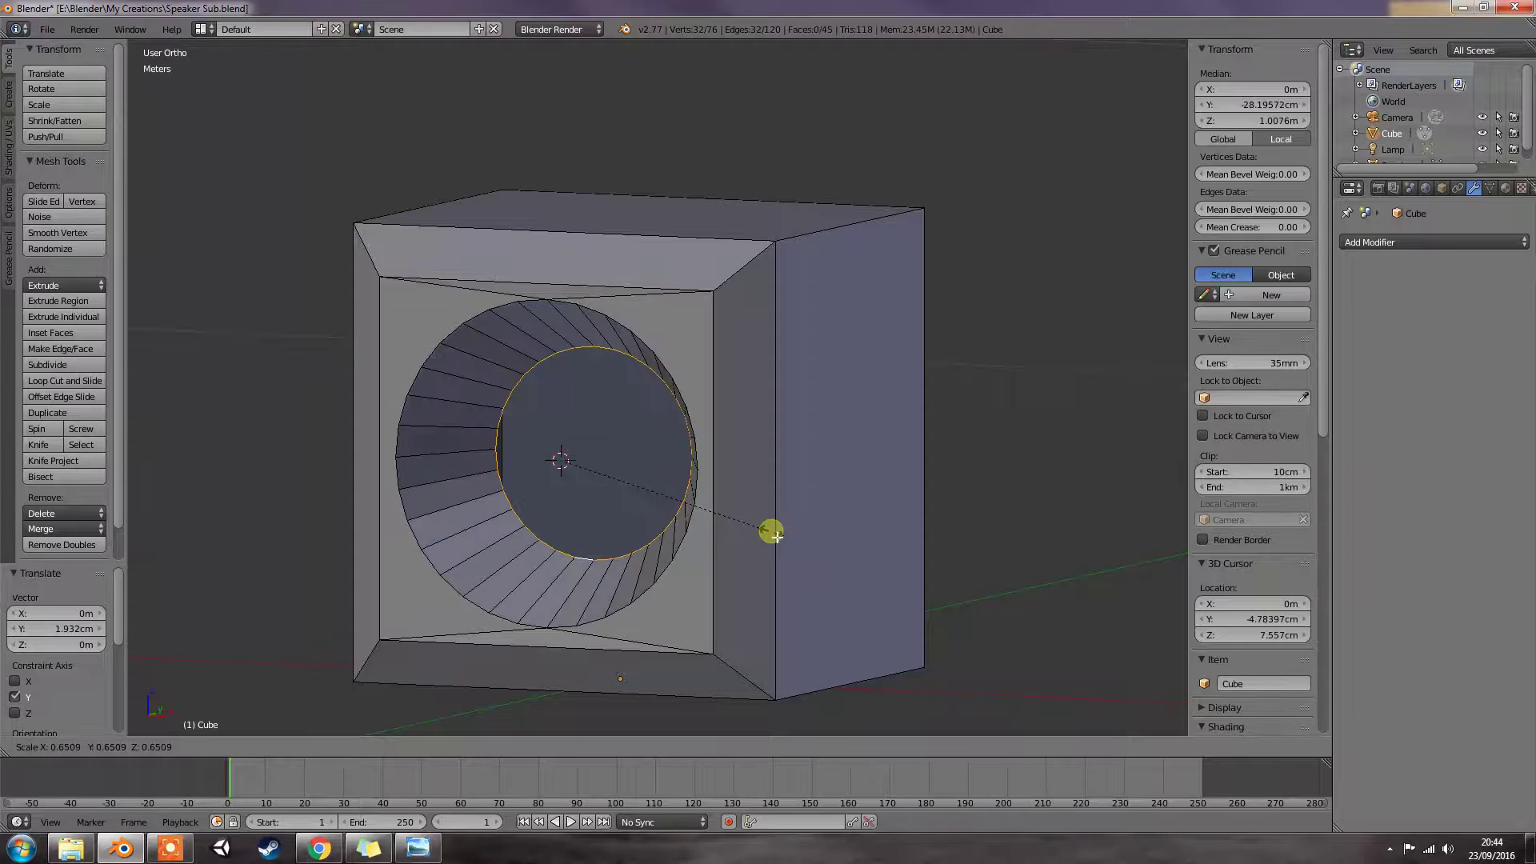
pyautogui.click(823, 576)
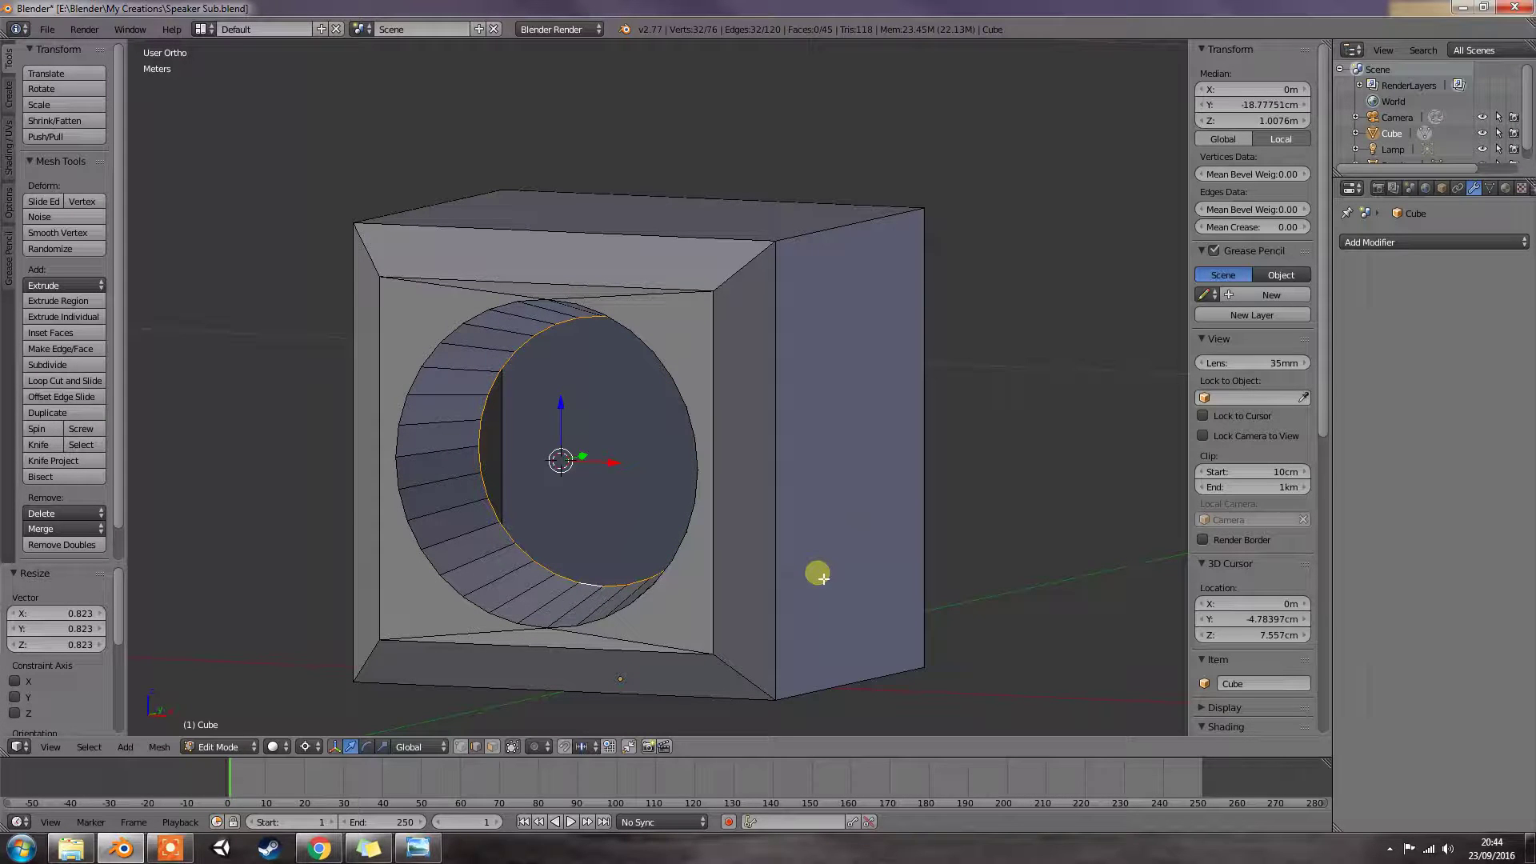
# Step: Move the scaled inner ring about 3.22 cm toward the front along the Y axis
pyautogui.press('g')
pyautogui.press('y')
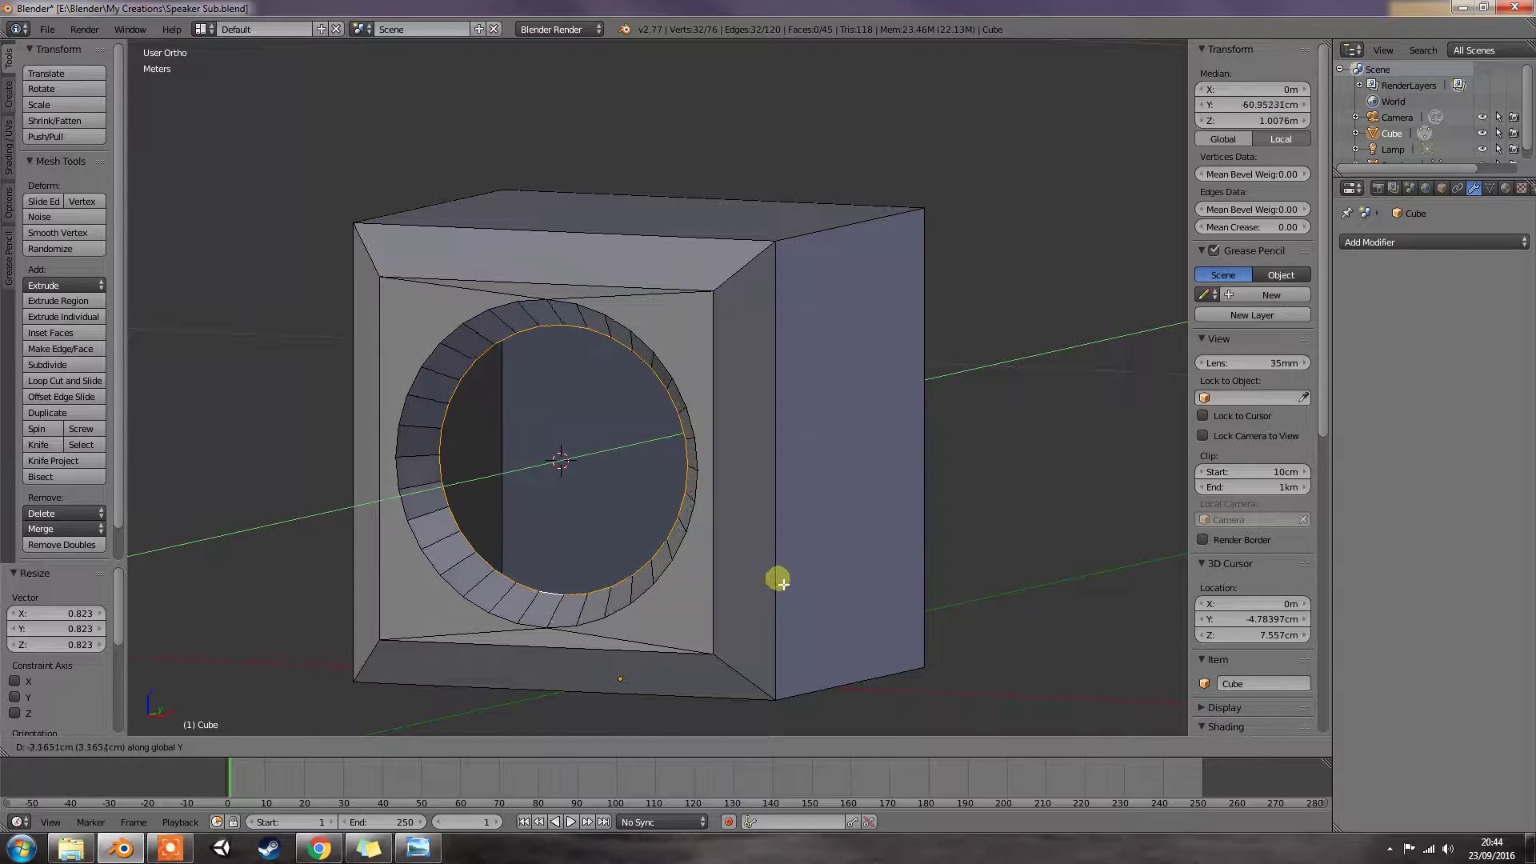
pyautogui.click(776, 582)
pyautogui.moveTo(777, 581); pyautogui.dragTo(806, 561, button='middle')
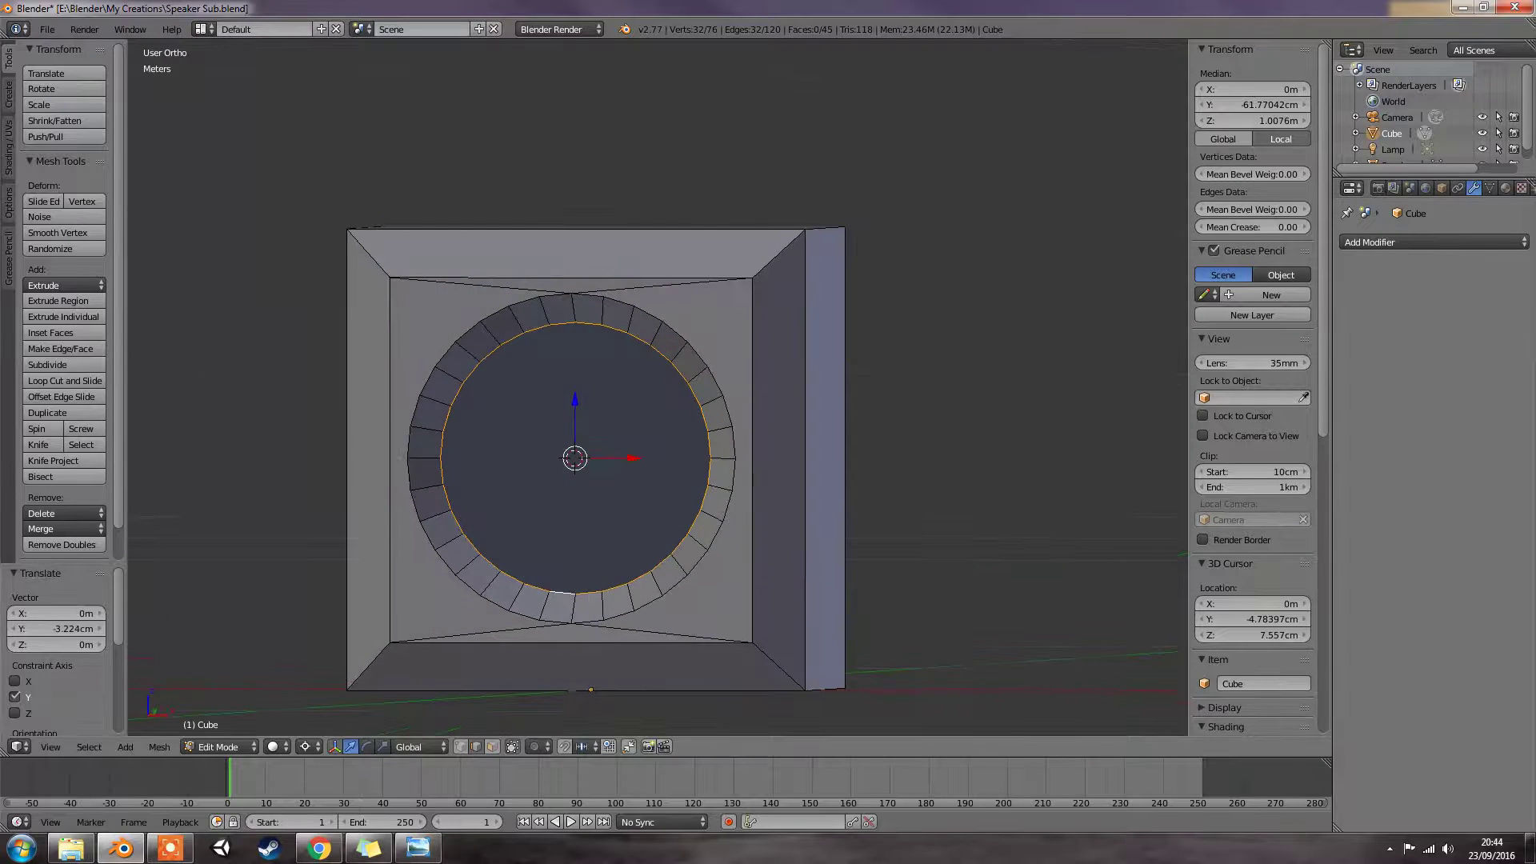
# Step: Check the speaker photo in Windows Photo Viewer, and in Blender extrude the inner ring about 6.9 mm forward along Y, scaled to about 0.946
pyautogui.hotkey('alt', 'Tab')
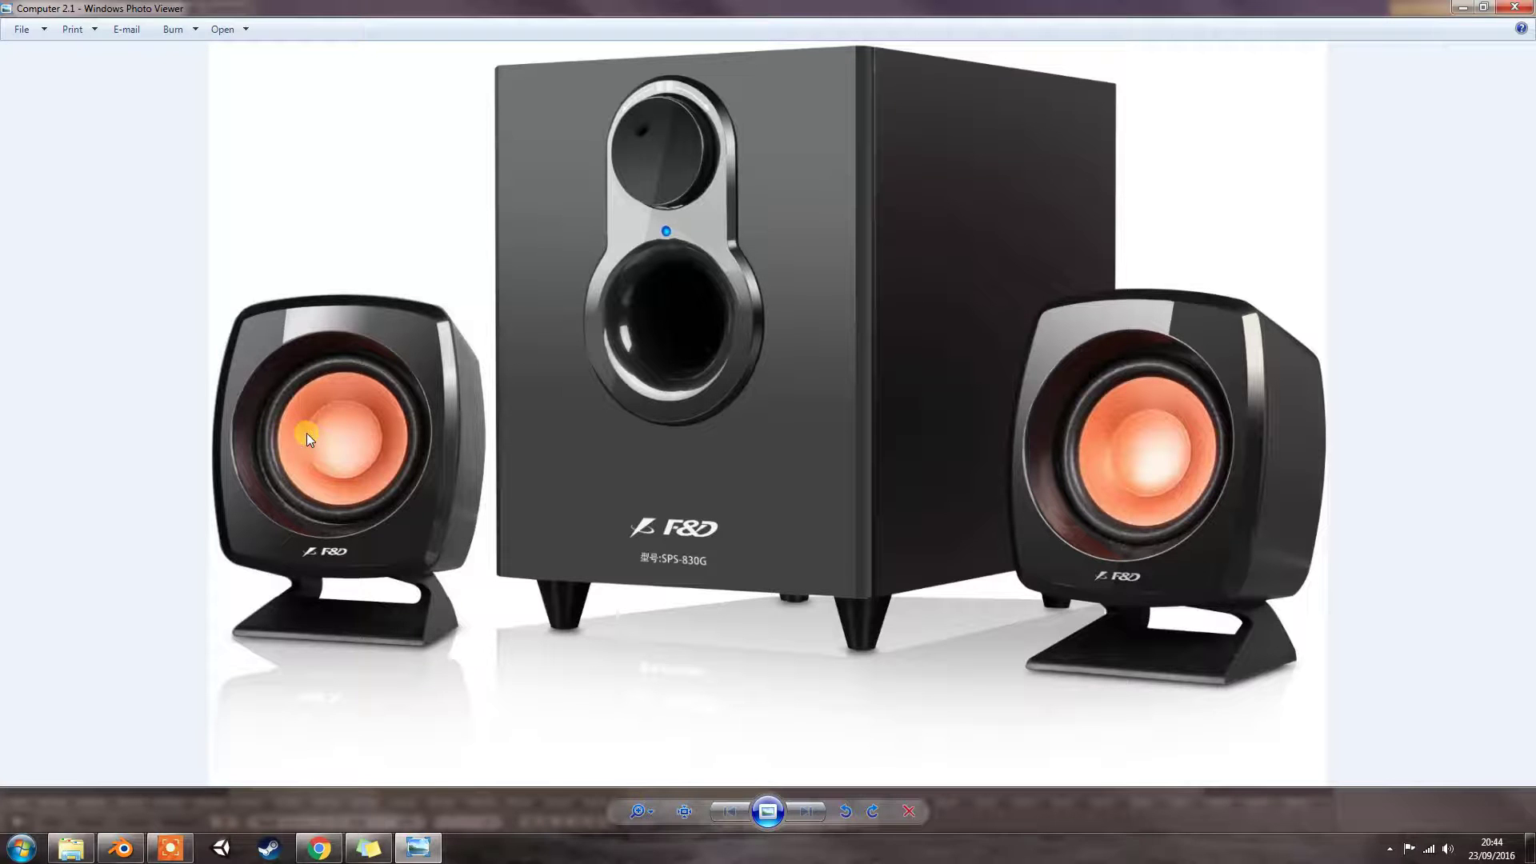
pyautogui.moveTo(1392, 11); pyautogui.dragTo(0, 17)
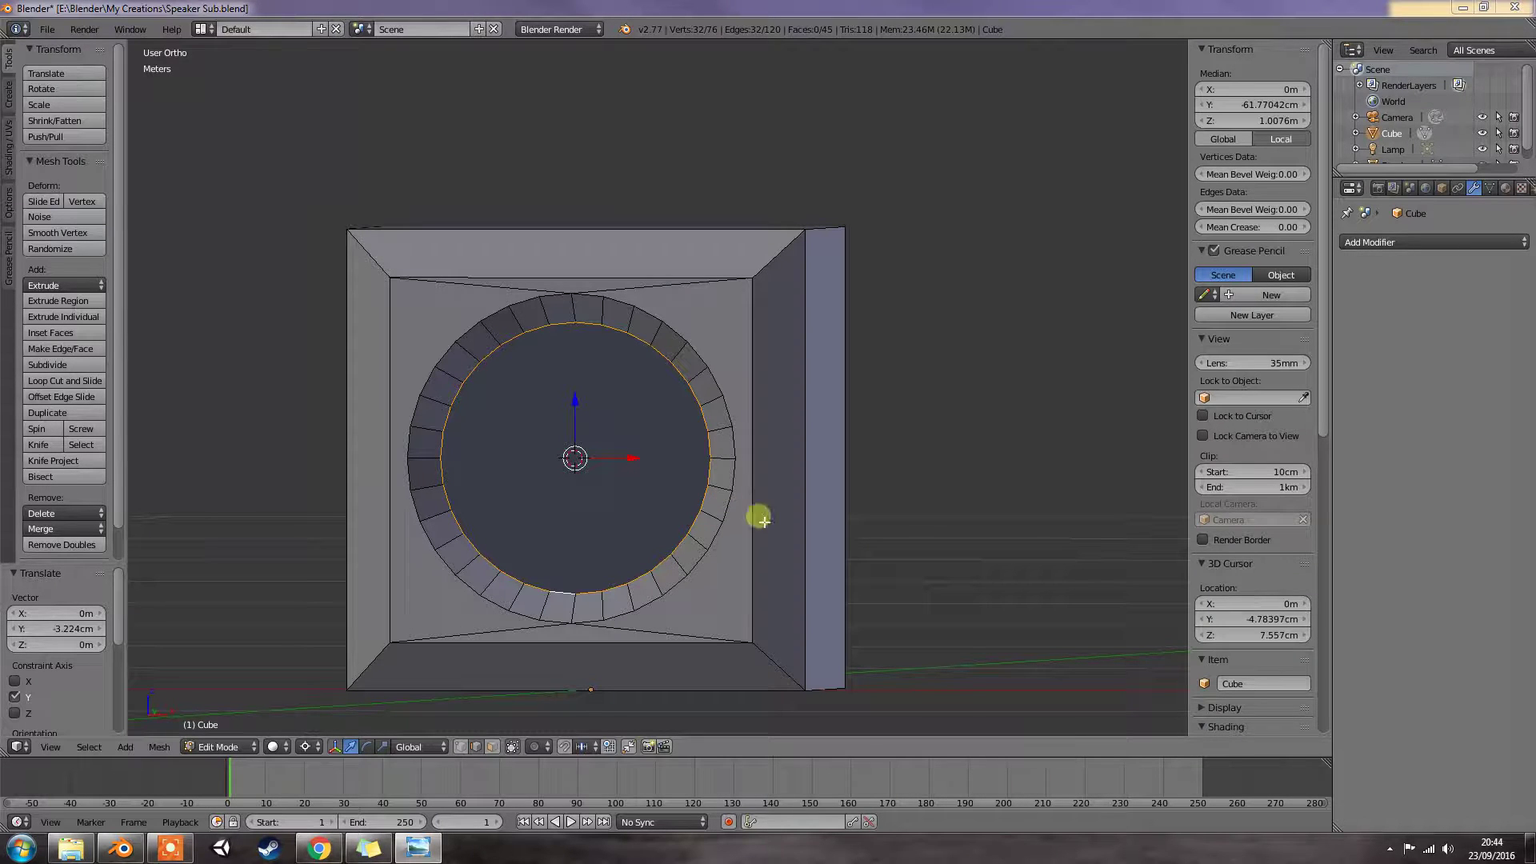
pyautogui.middleClick(505, 481)
pyautogui.moveTo(504, 481); pyautogui.dragTo(448, 476, button='middle')
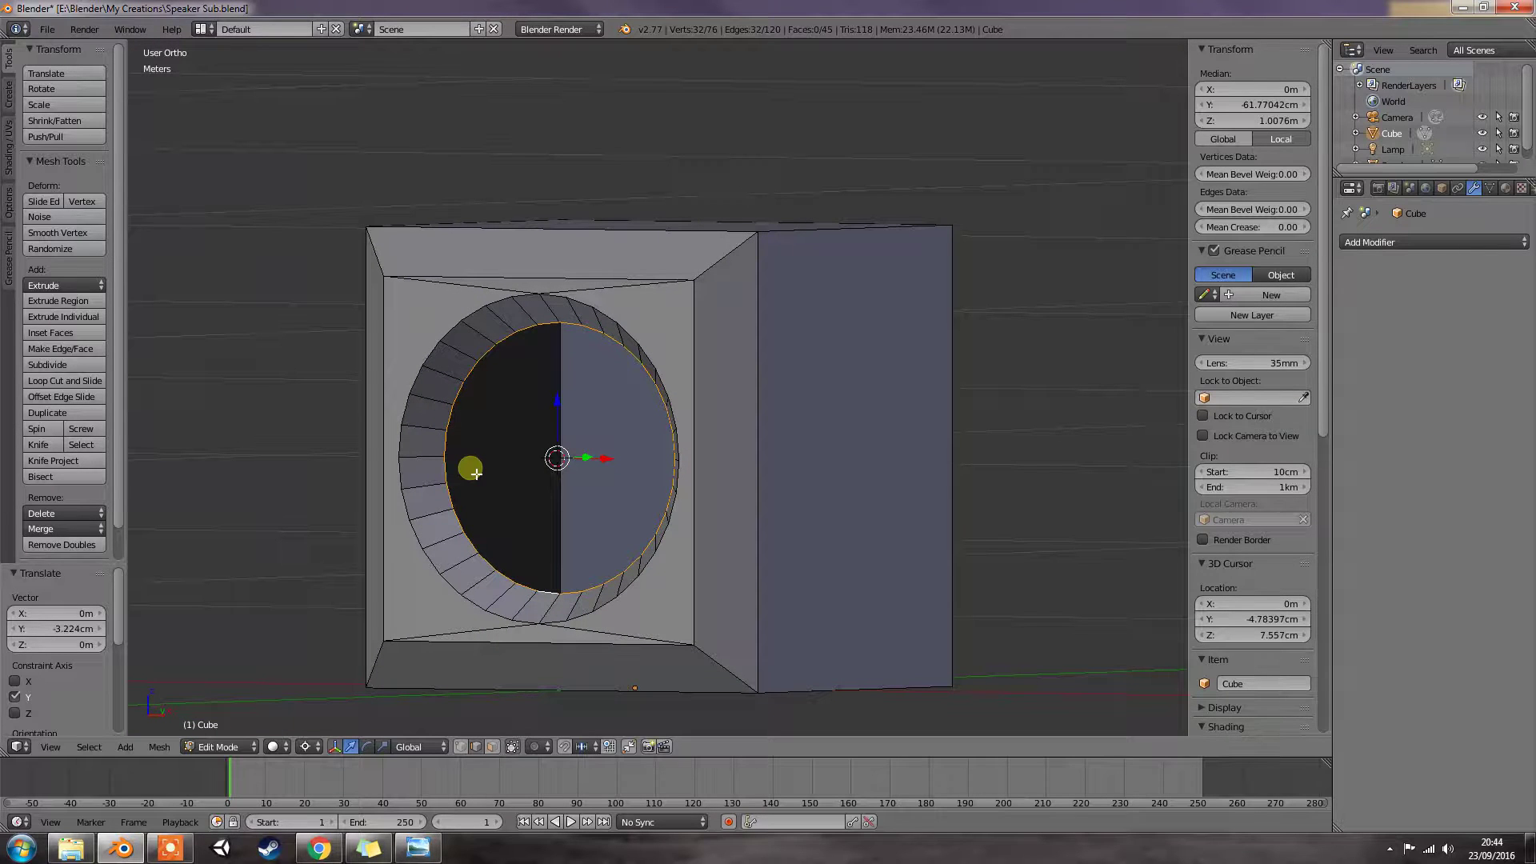
pyautogui.press('e')
pyautogui.press('y')
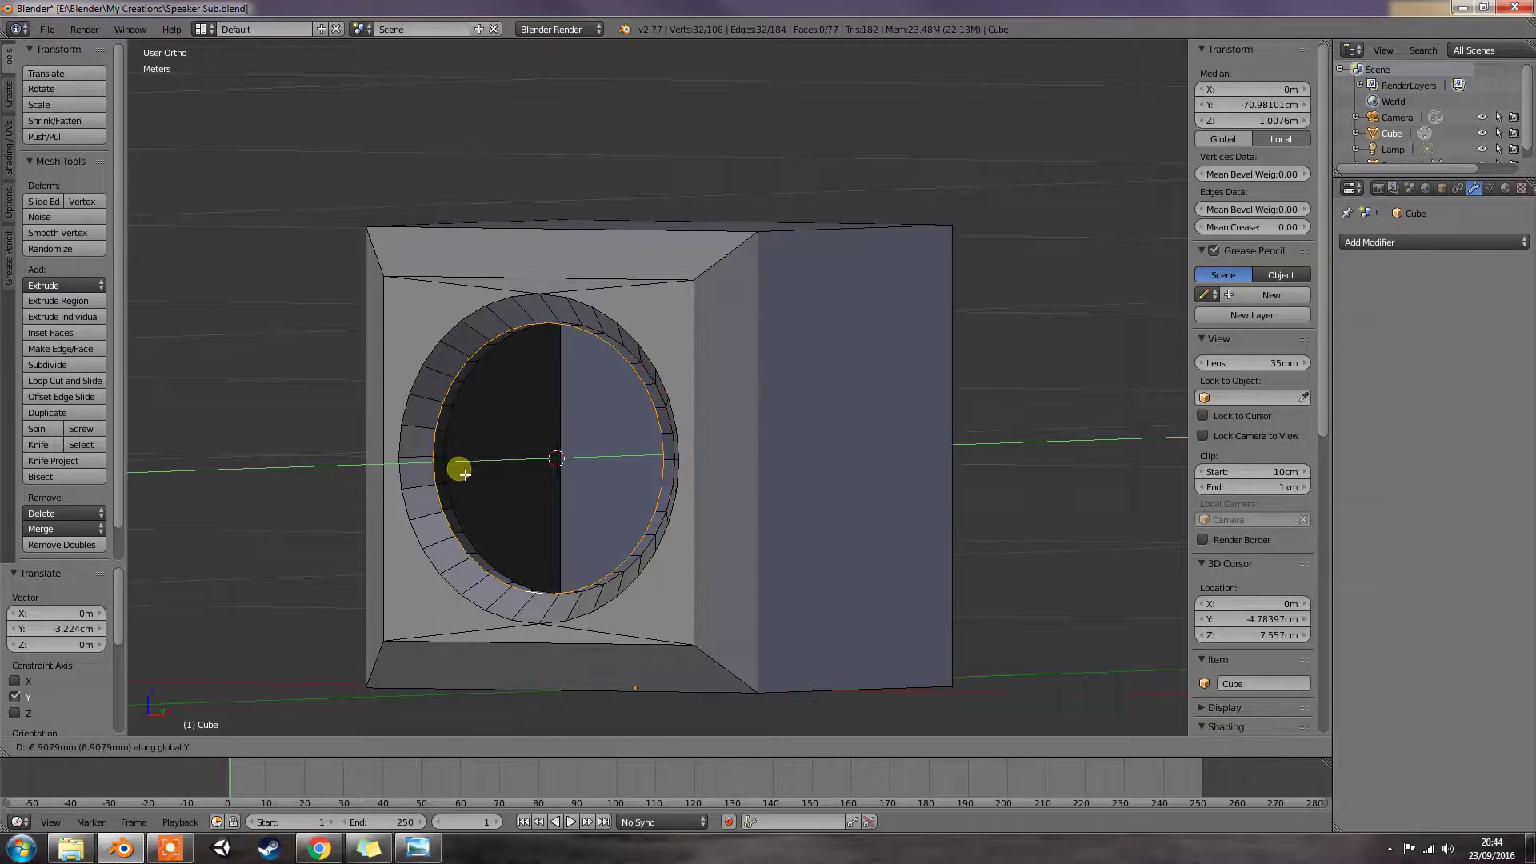
pyautogui.click(465, 474)
pyautogui.press('s')
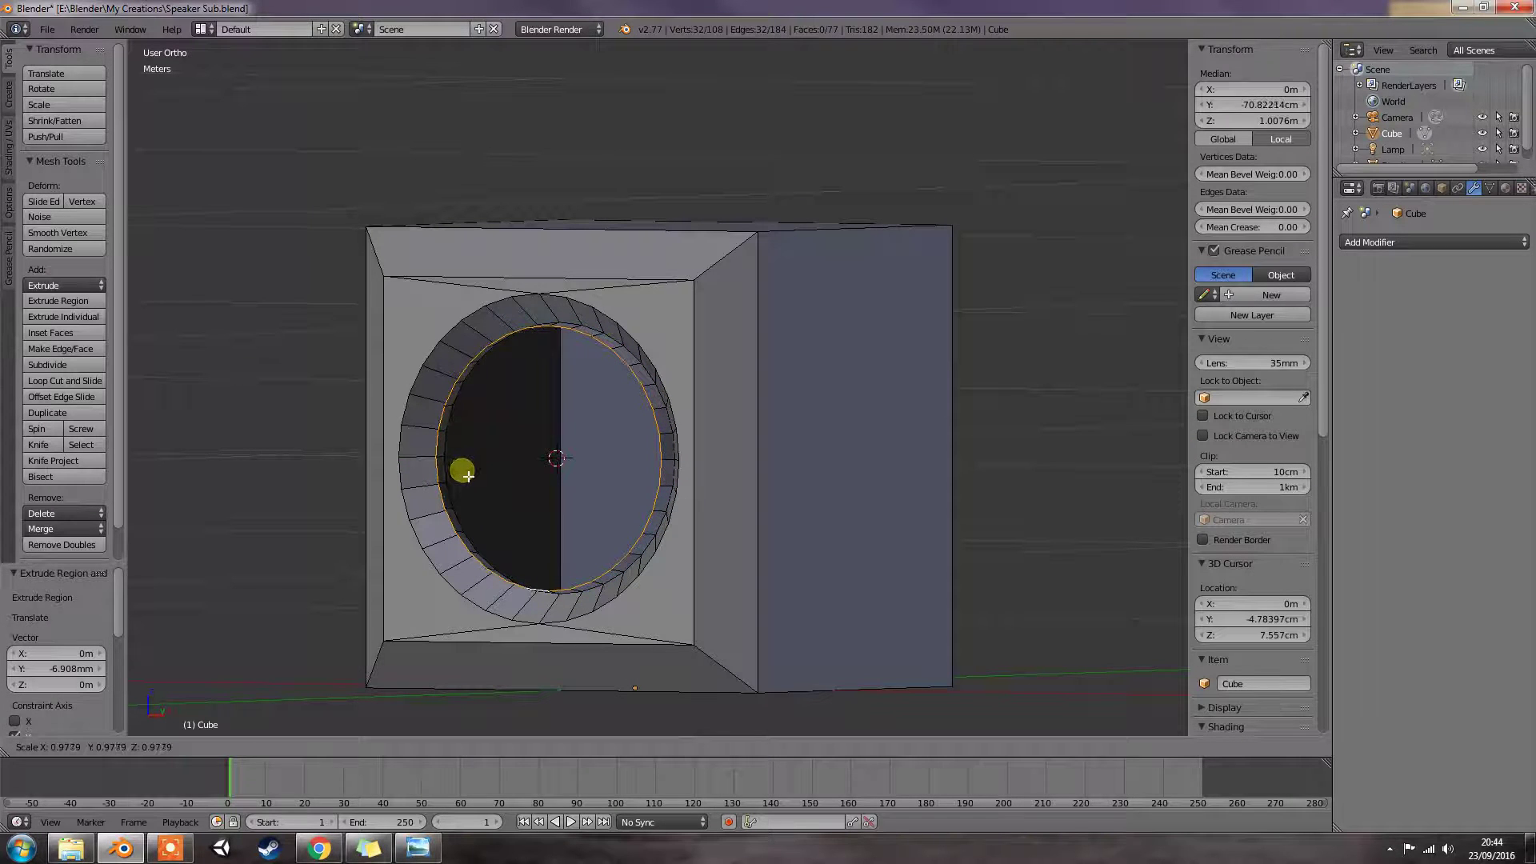
pyautogui.click(470, 476)
pyautogui.moveTo(470, 476)
pyautogui.mouseDown(button='middle')
pyautogui.moveTo(491, 473)
pyautogui.moveTo(473, 479)
pyautogui.mouseUp(button='middle')
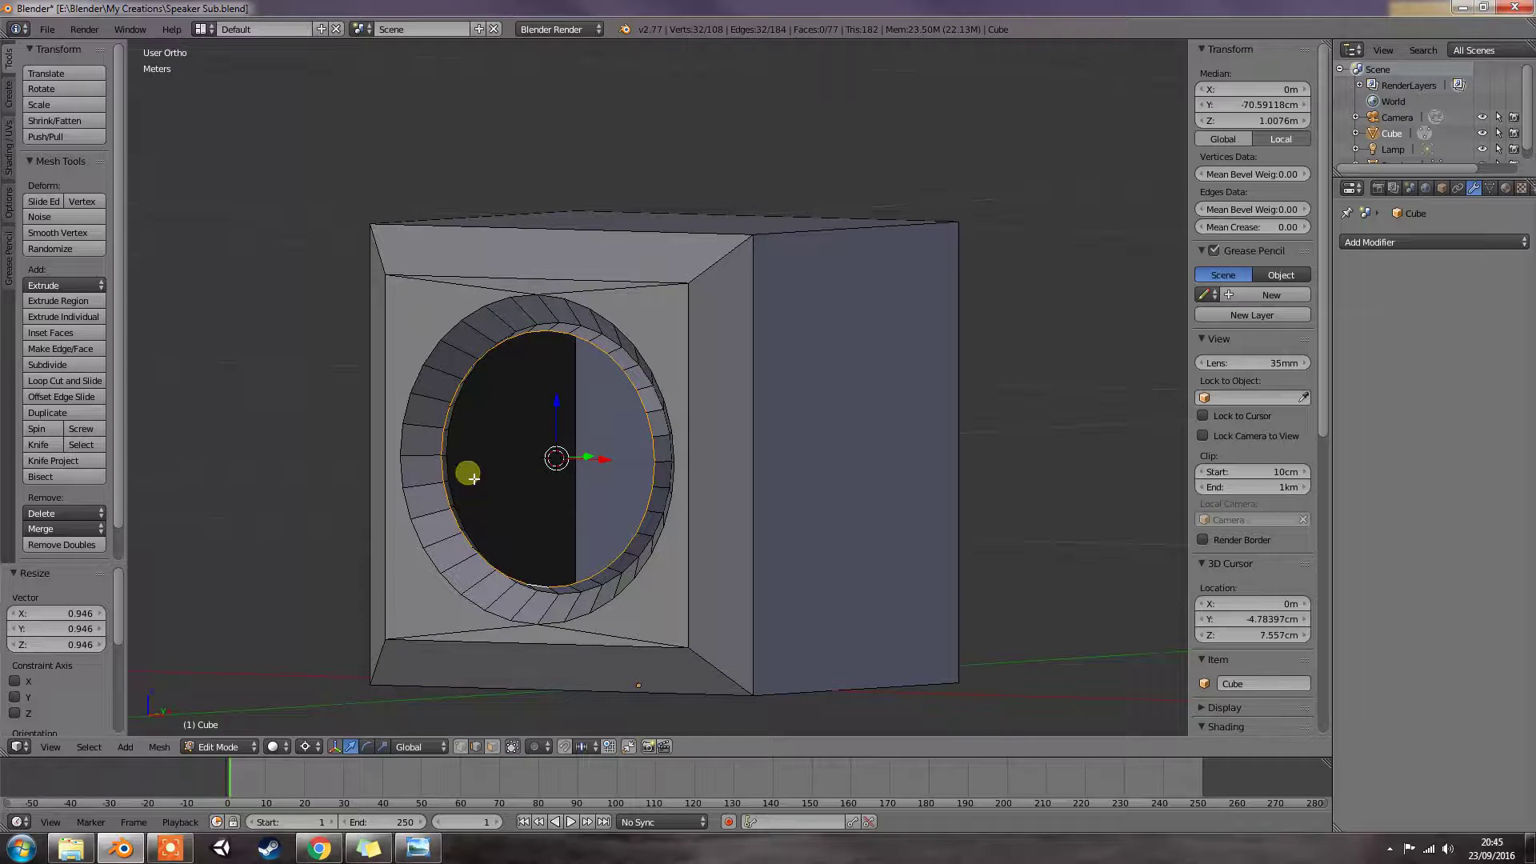
# Step: Extrude the inner ring about 6 mm inward along the Y axis and scale it to about 0.95
pyautogui.press('e')
pyautogui.press('y')
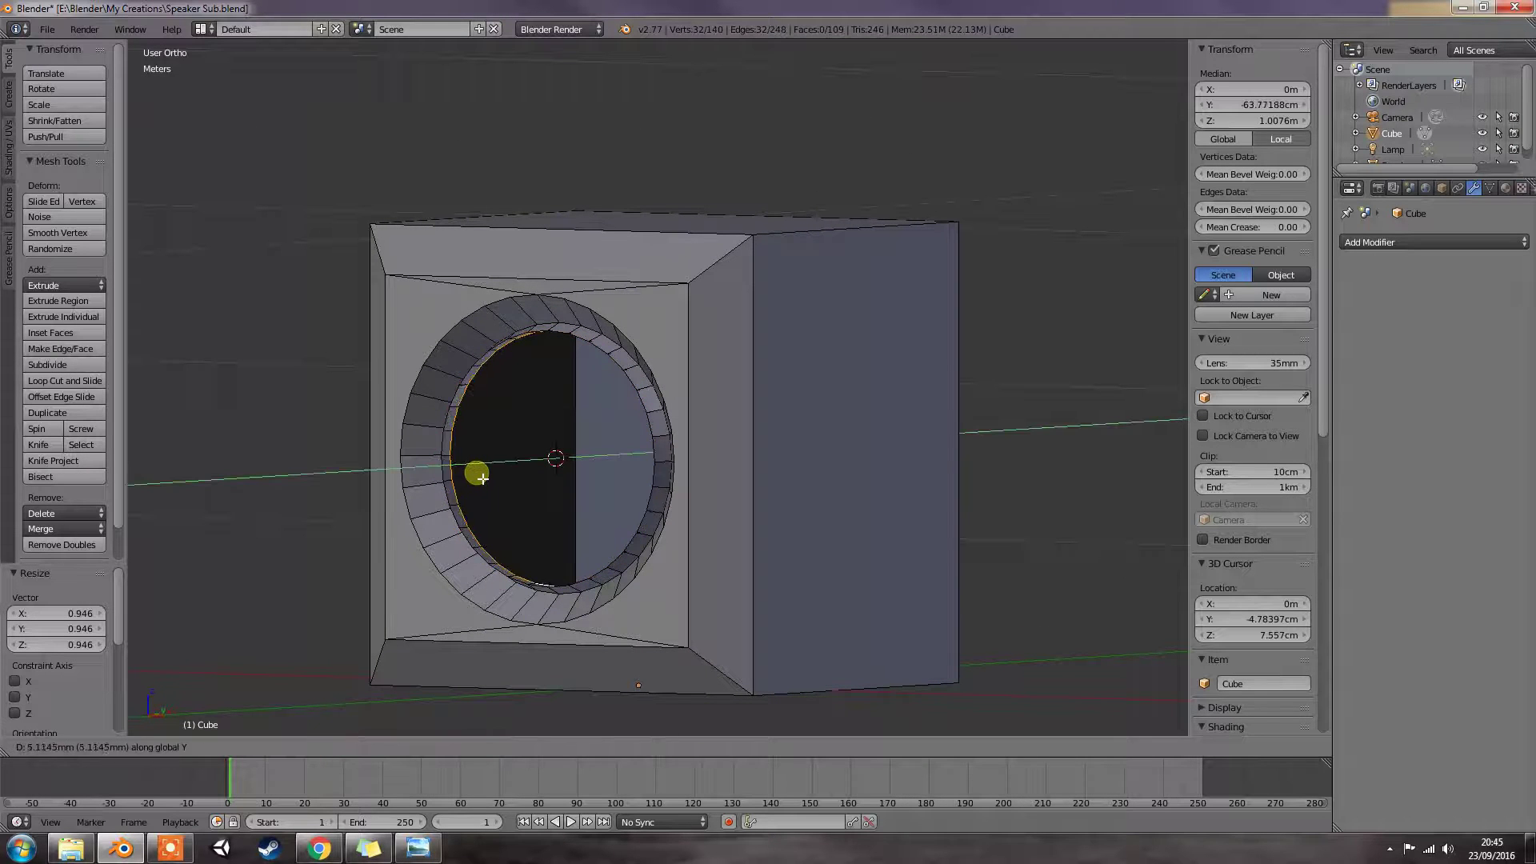
pyautogui.click(483, 478)
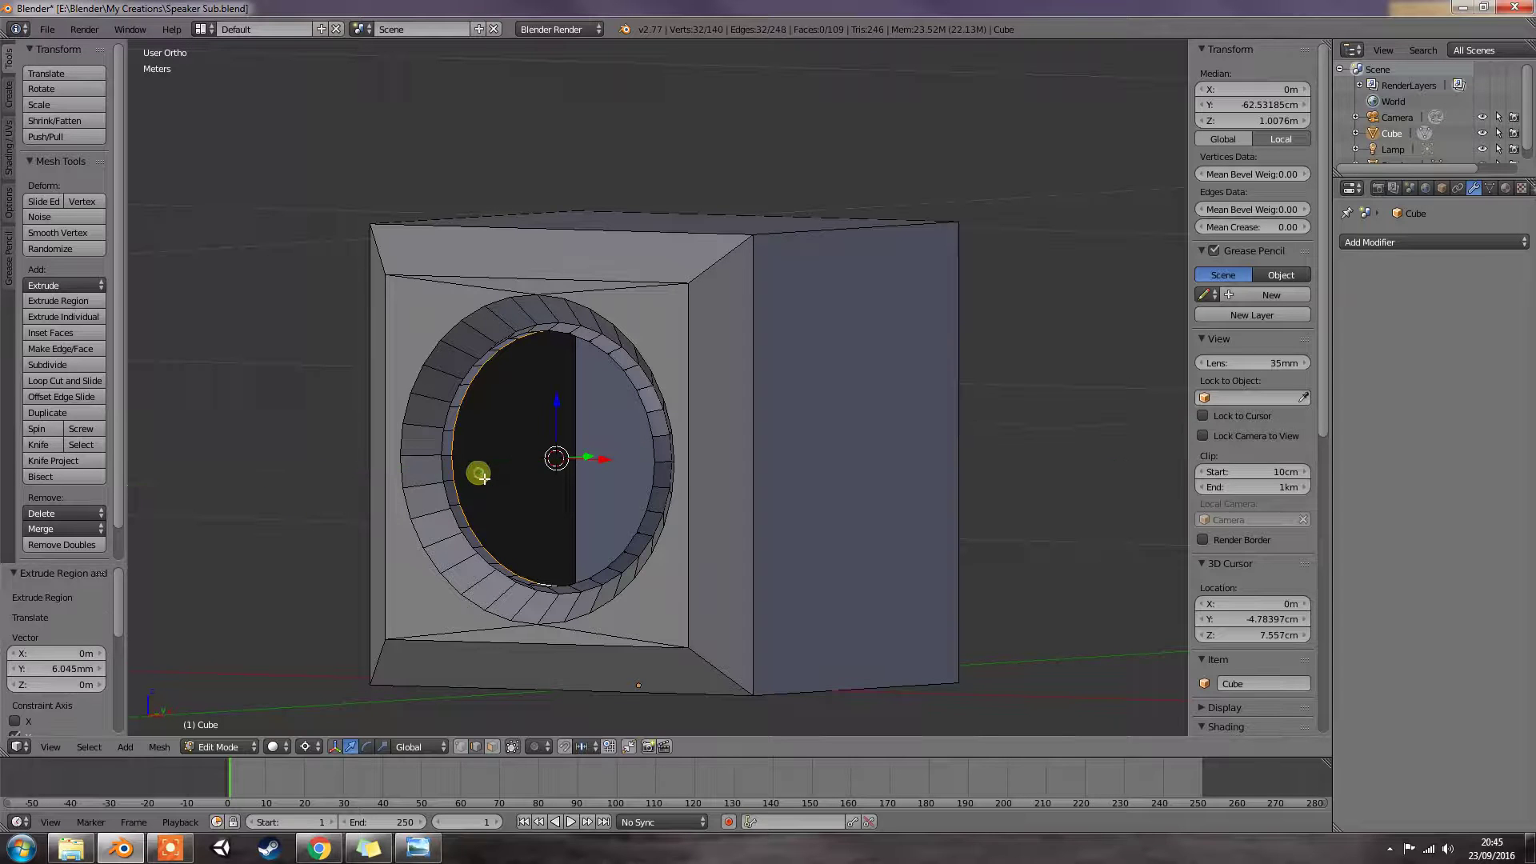
pyautogui.press('s')
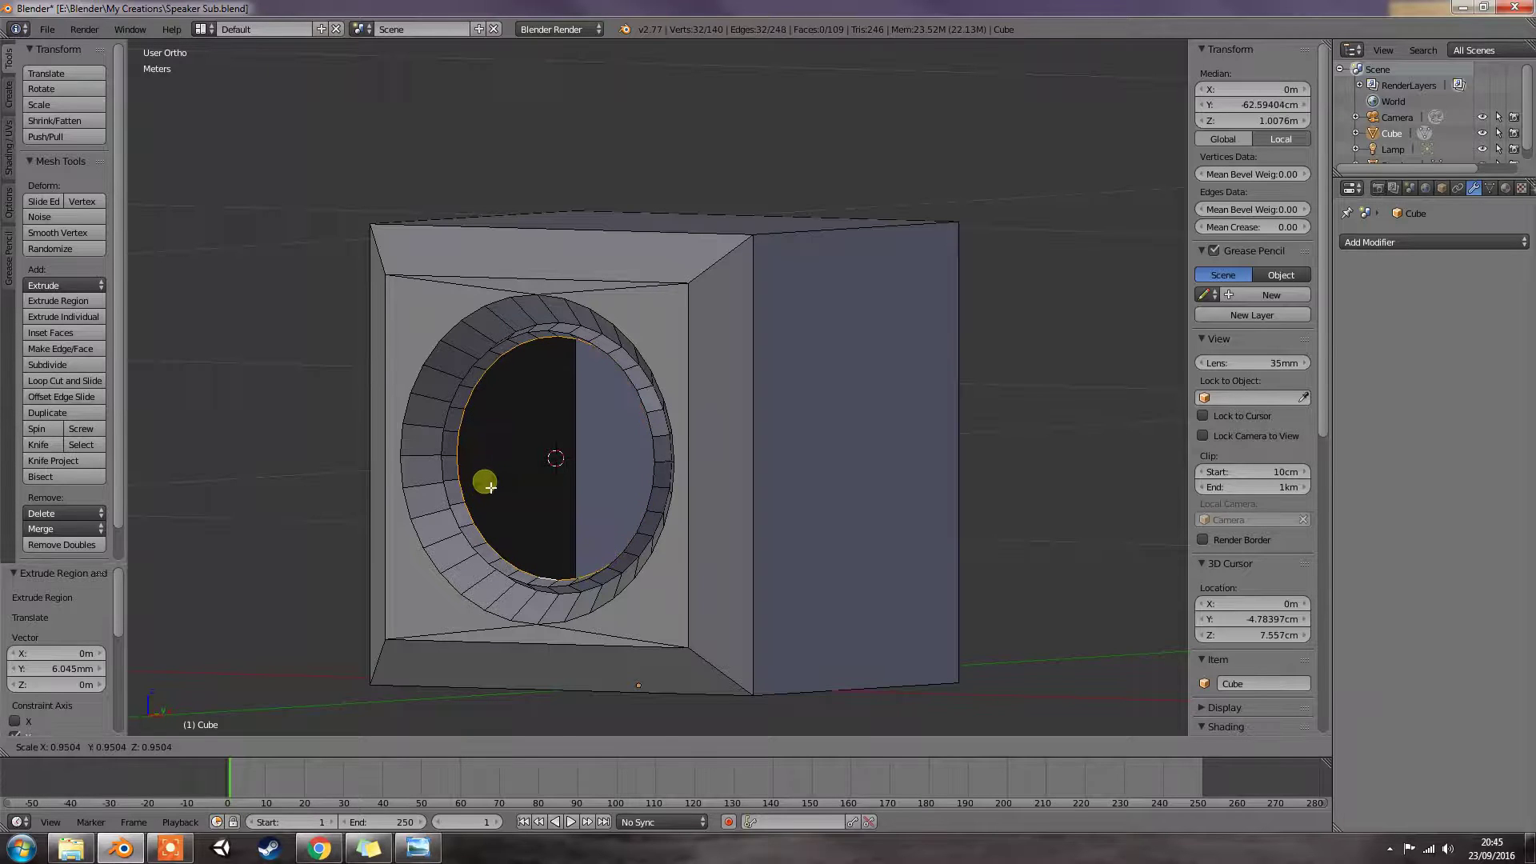
pyautogui.click(490, 486)
pyautogui.moveTo(515, 496); pyautogui.dragTo(599, 507, button='middle')
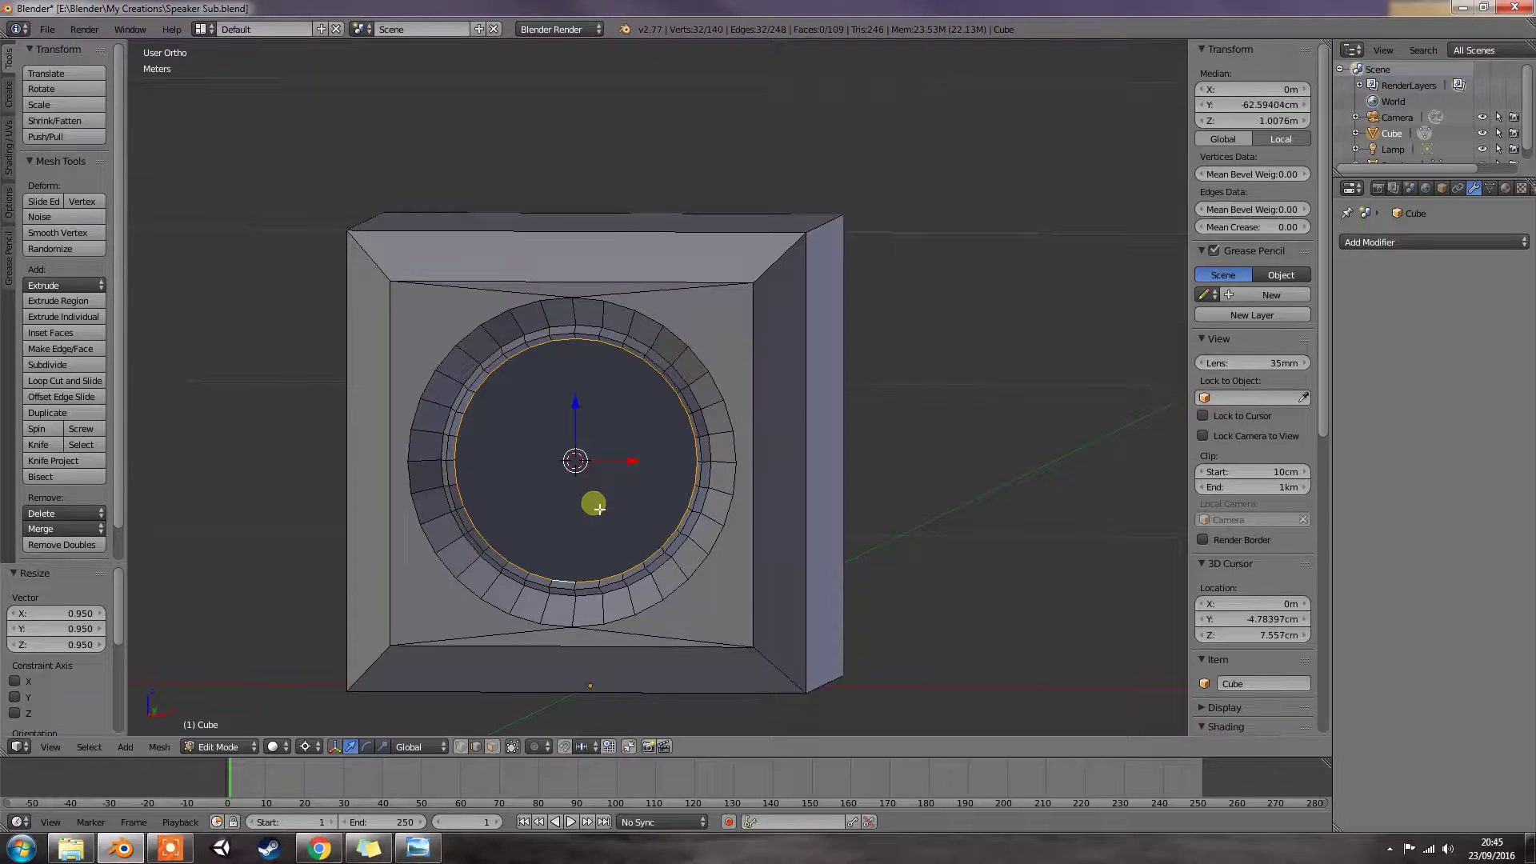
pyautogui.press('e')
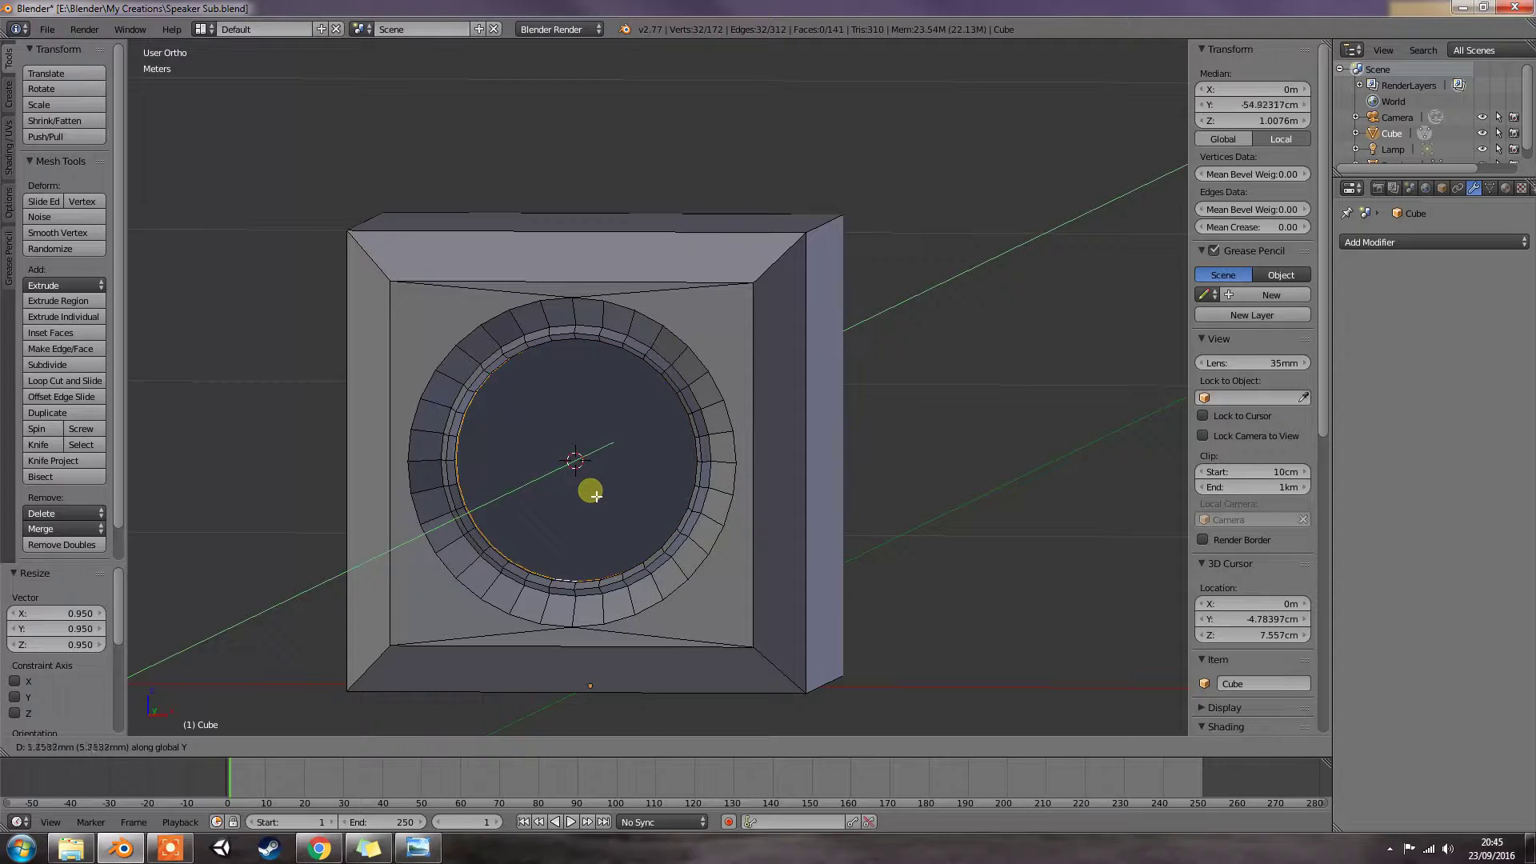
pyautogui.rightClick(596, 497)
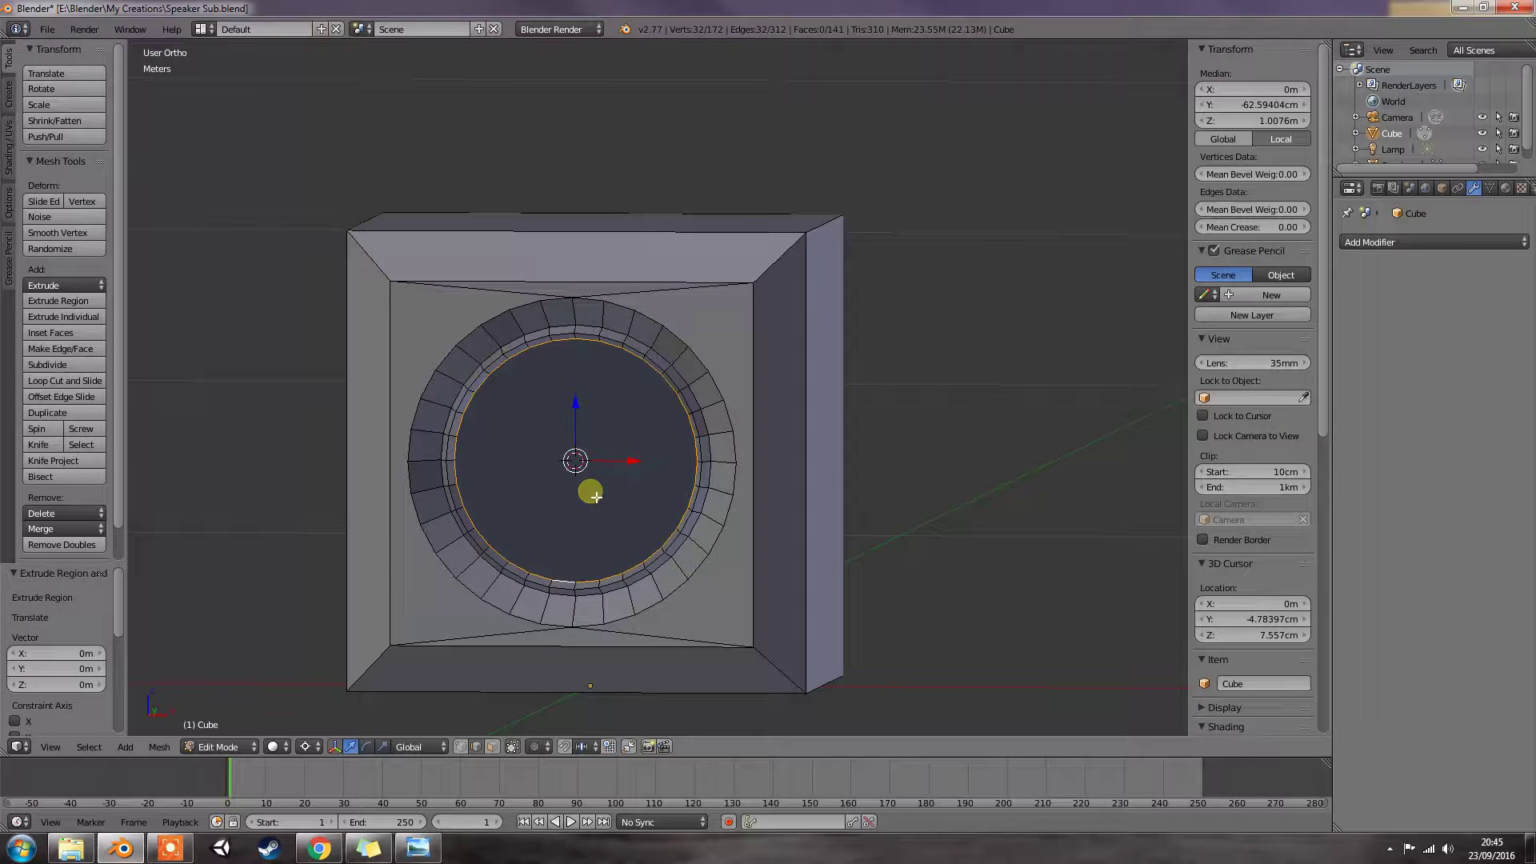
pyautogui.hotkey('ctrl', 'z')
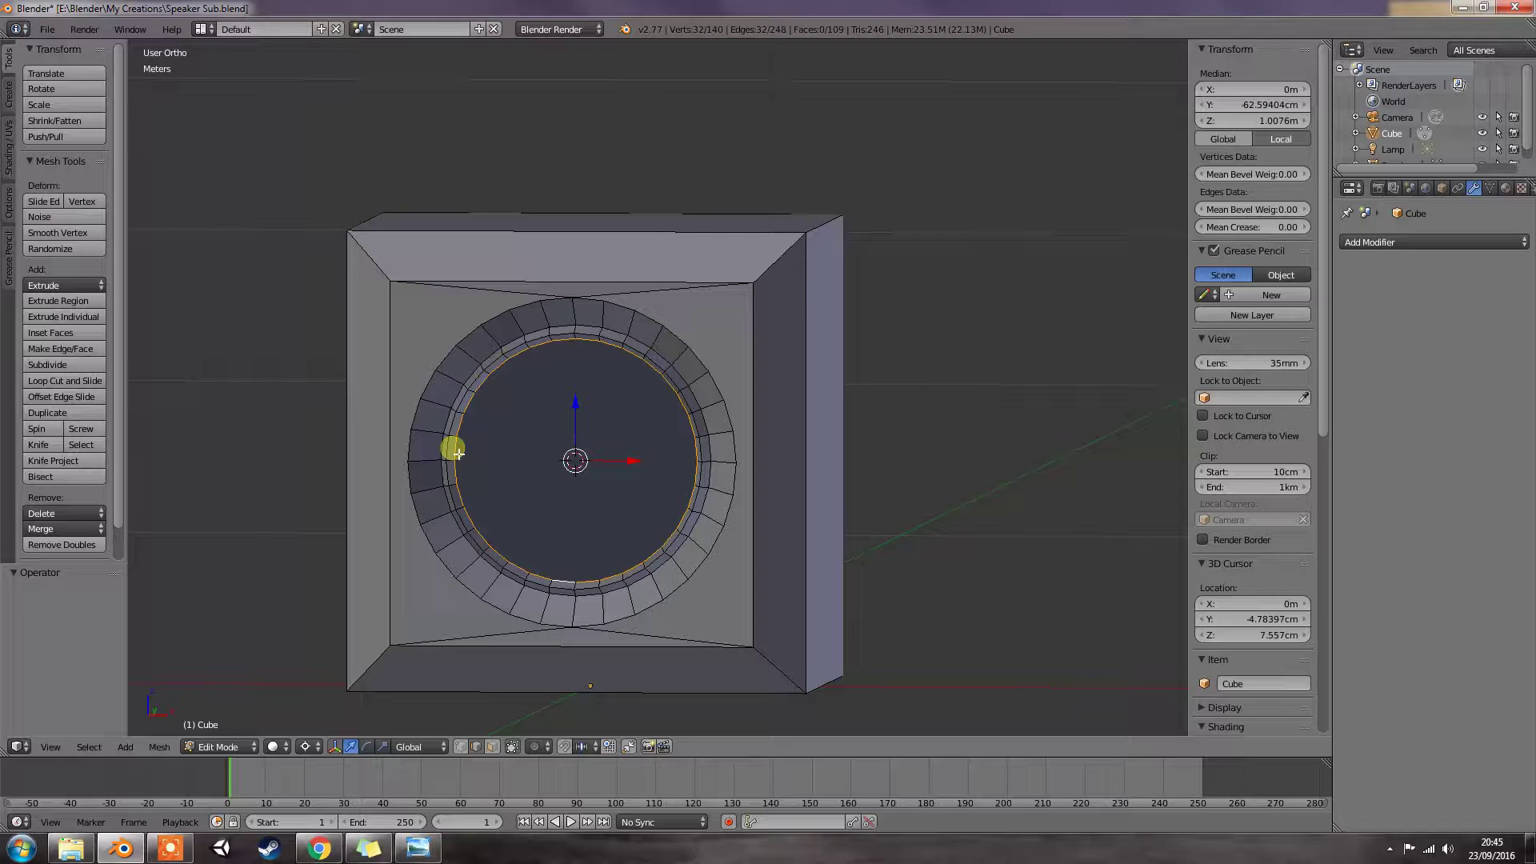
# Step: Extrude the innermost ring in place and scale it to about 0.543 to form the driver cone's surface
pyautogui.press('e')
pyautogui.press('s')
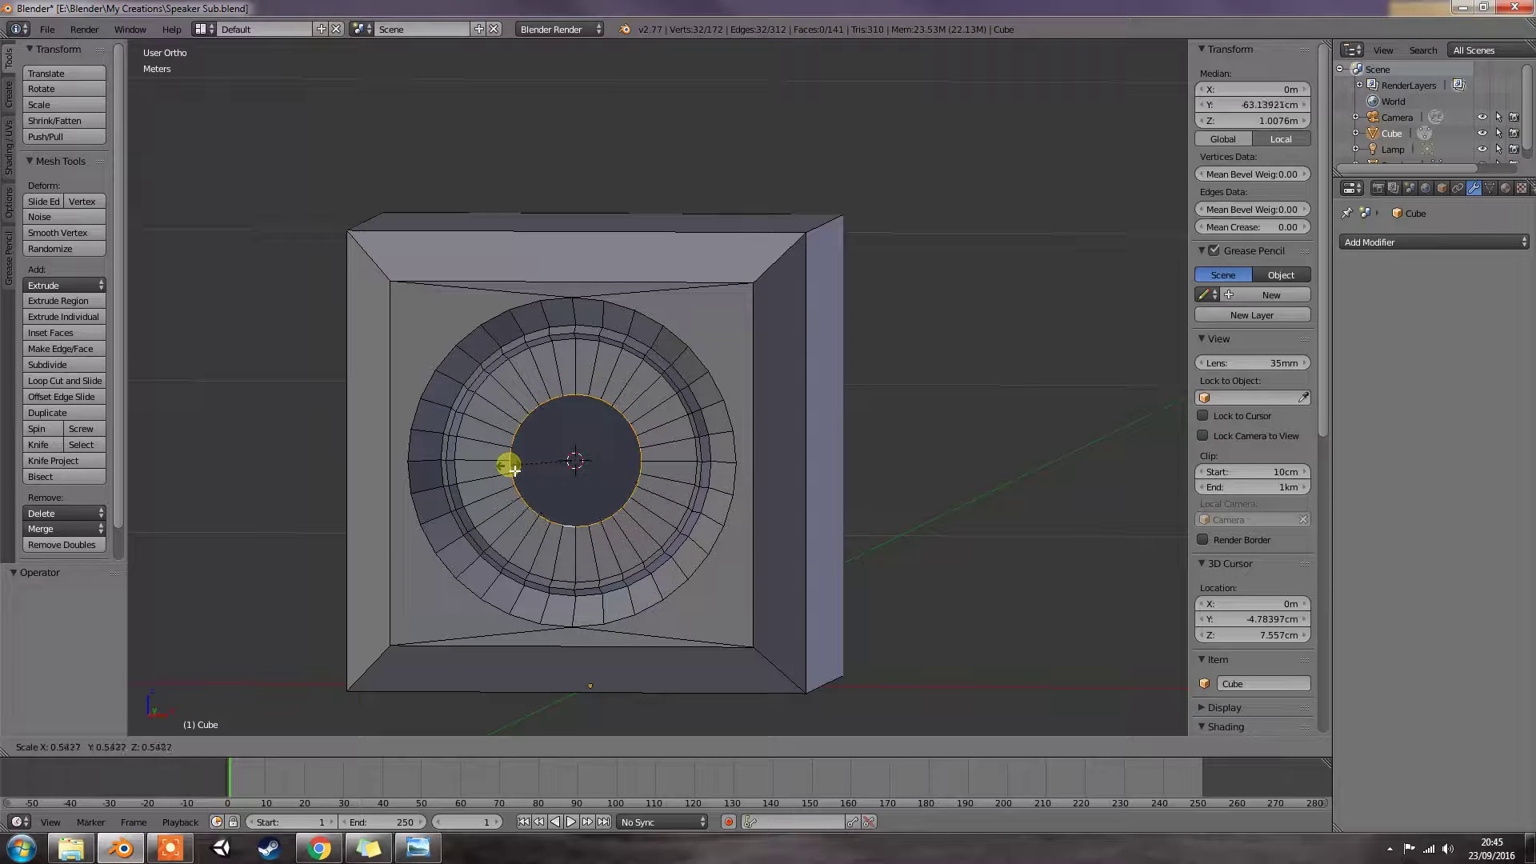
pyautogui.click(515, 471)
# Step: Extrude the cone's inner ring about 4.6 mm toward the front along the Y axis
pyautogui.moveTo(583, 470); pyautogui.dragTo(453, 466, button='middle')
pyautogui.press('e')
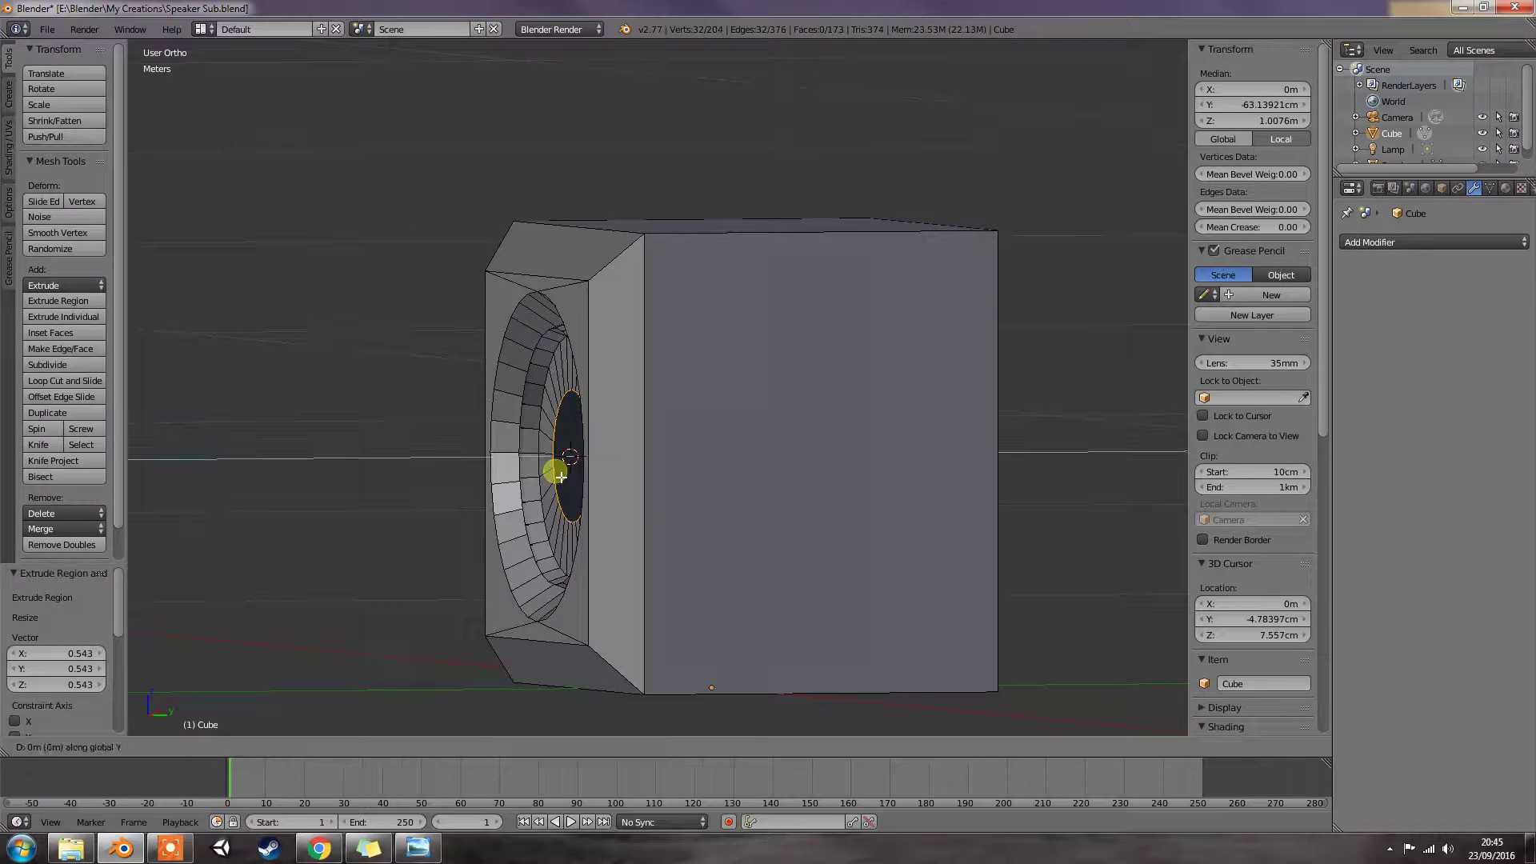
pyautogui.click(540, 469)
pyautogui.moveTo(542, 470); pyautogui.dragTo(723, 490, button='middle')
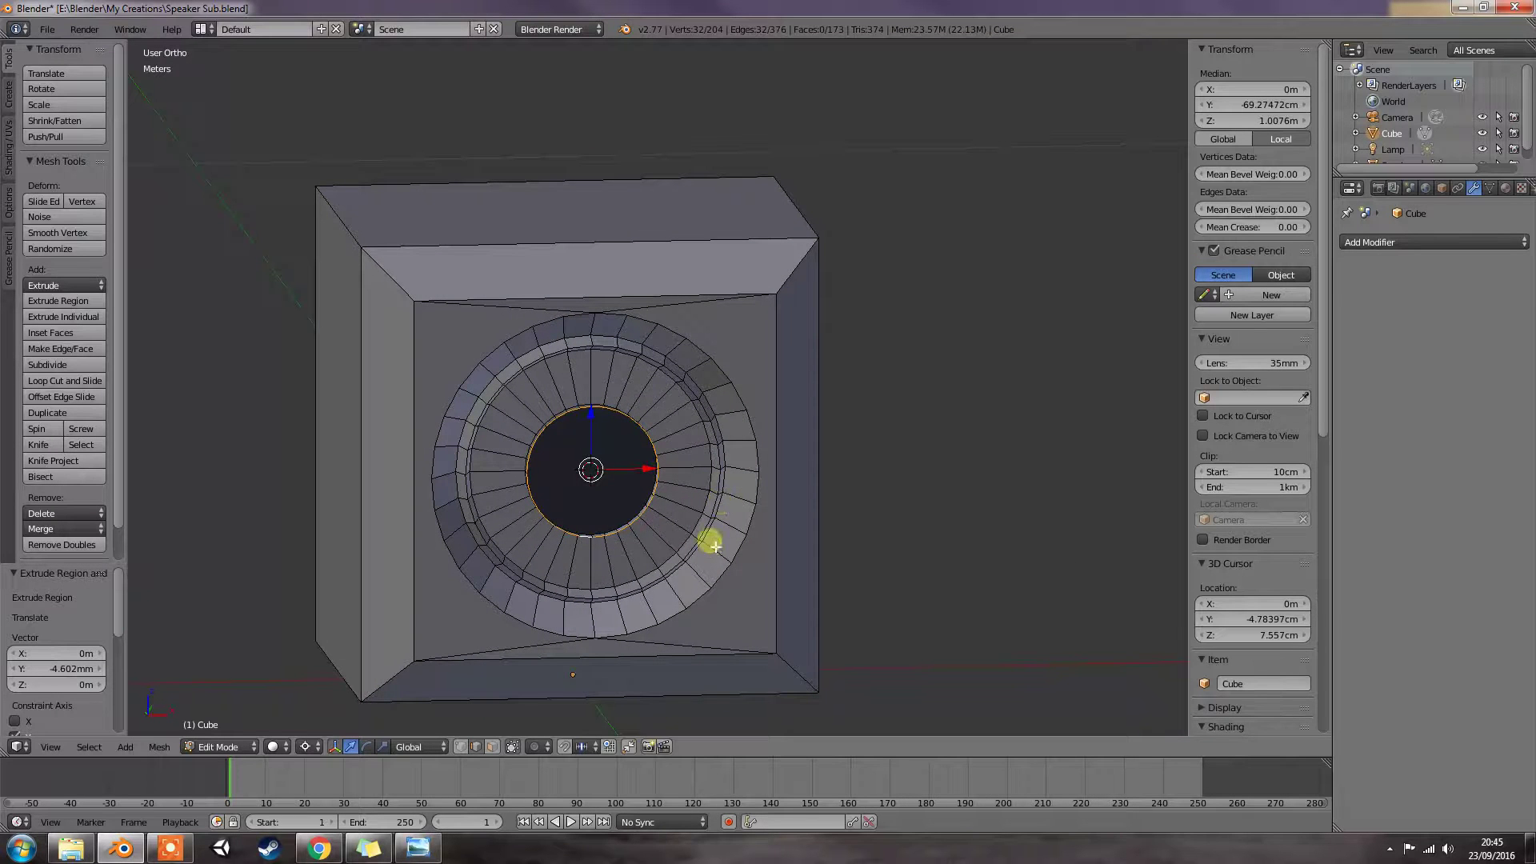
# Step: Scale the extruded ring to about 0.307 and close the small central hole with a face
pyautogui.press('s')
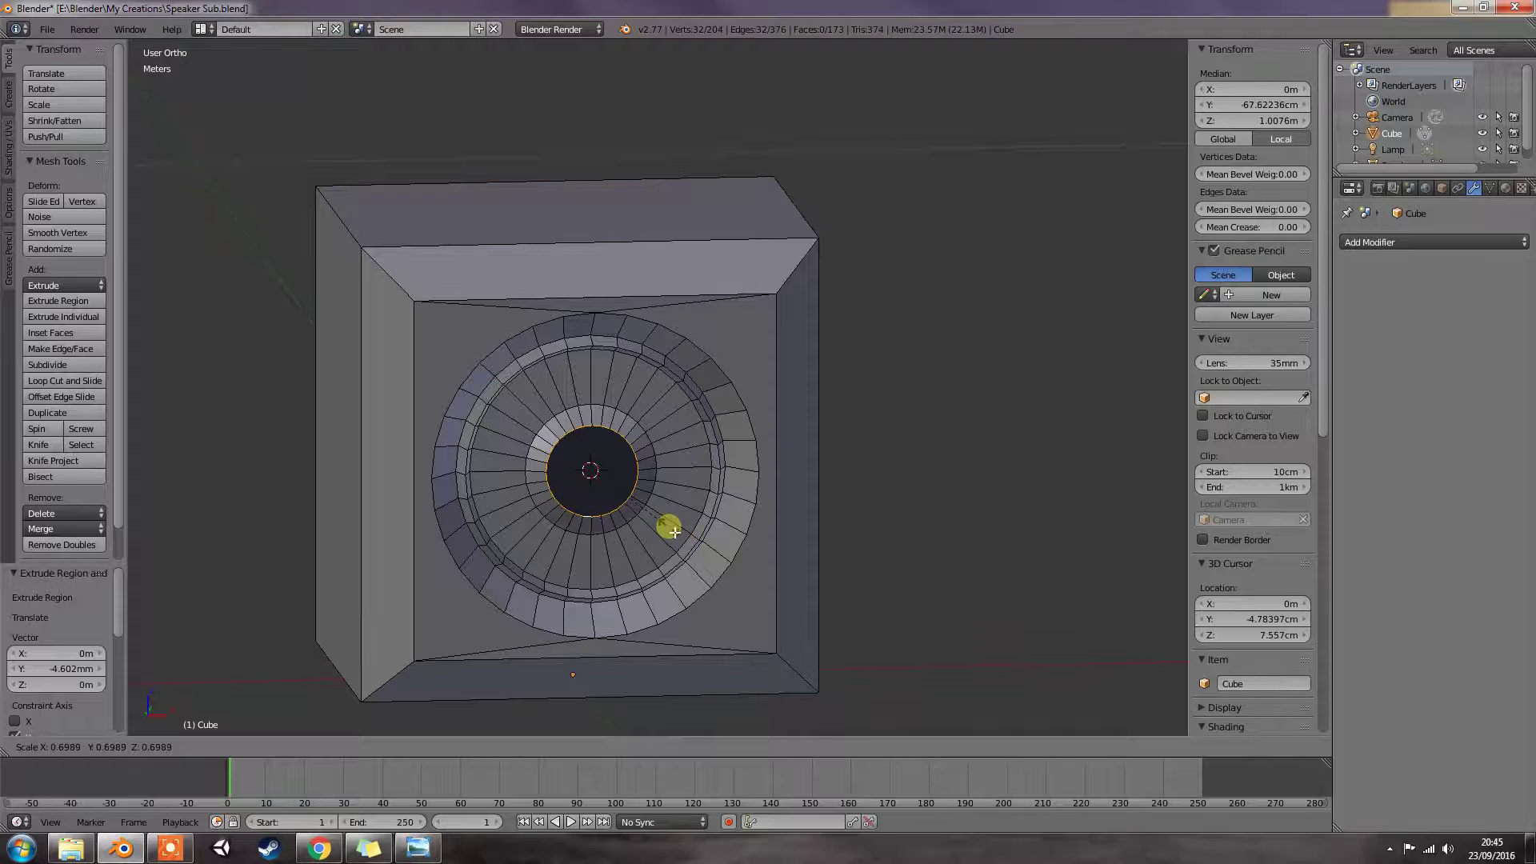
pyautogui.click(631, 499)
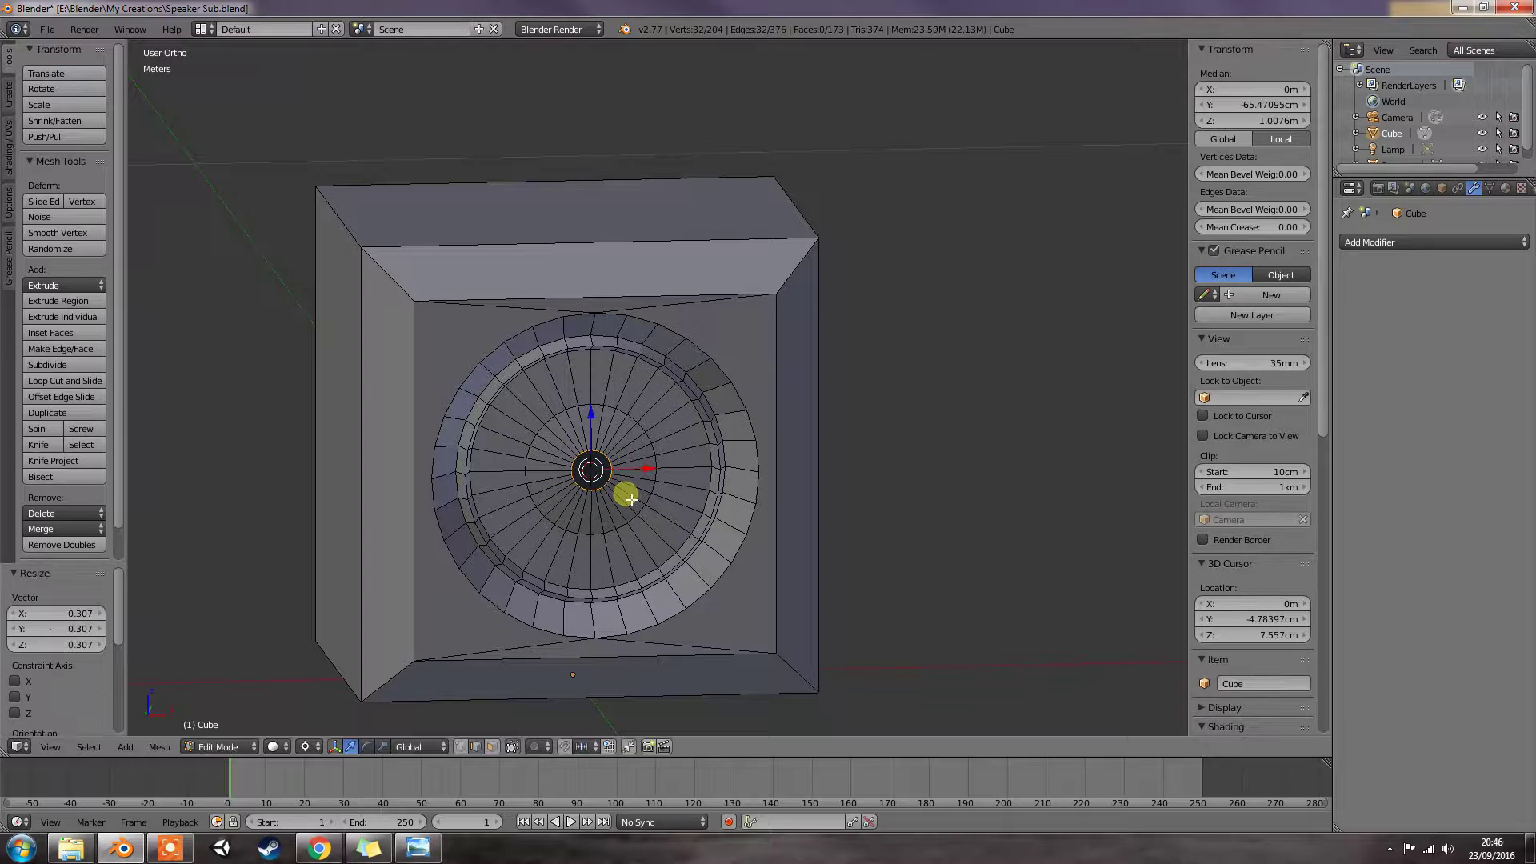
pyautogui.press('f')
pyautogui.moveTo(633, 489)
pyautogui.mouseDown(button='middle')
pyautogui.moveTo(555, 491)
pyautogui.moveTo(603, 483)
pyautogui.mouseUp(button='middle')
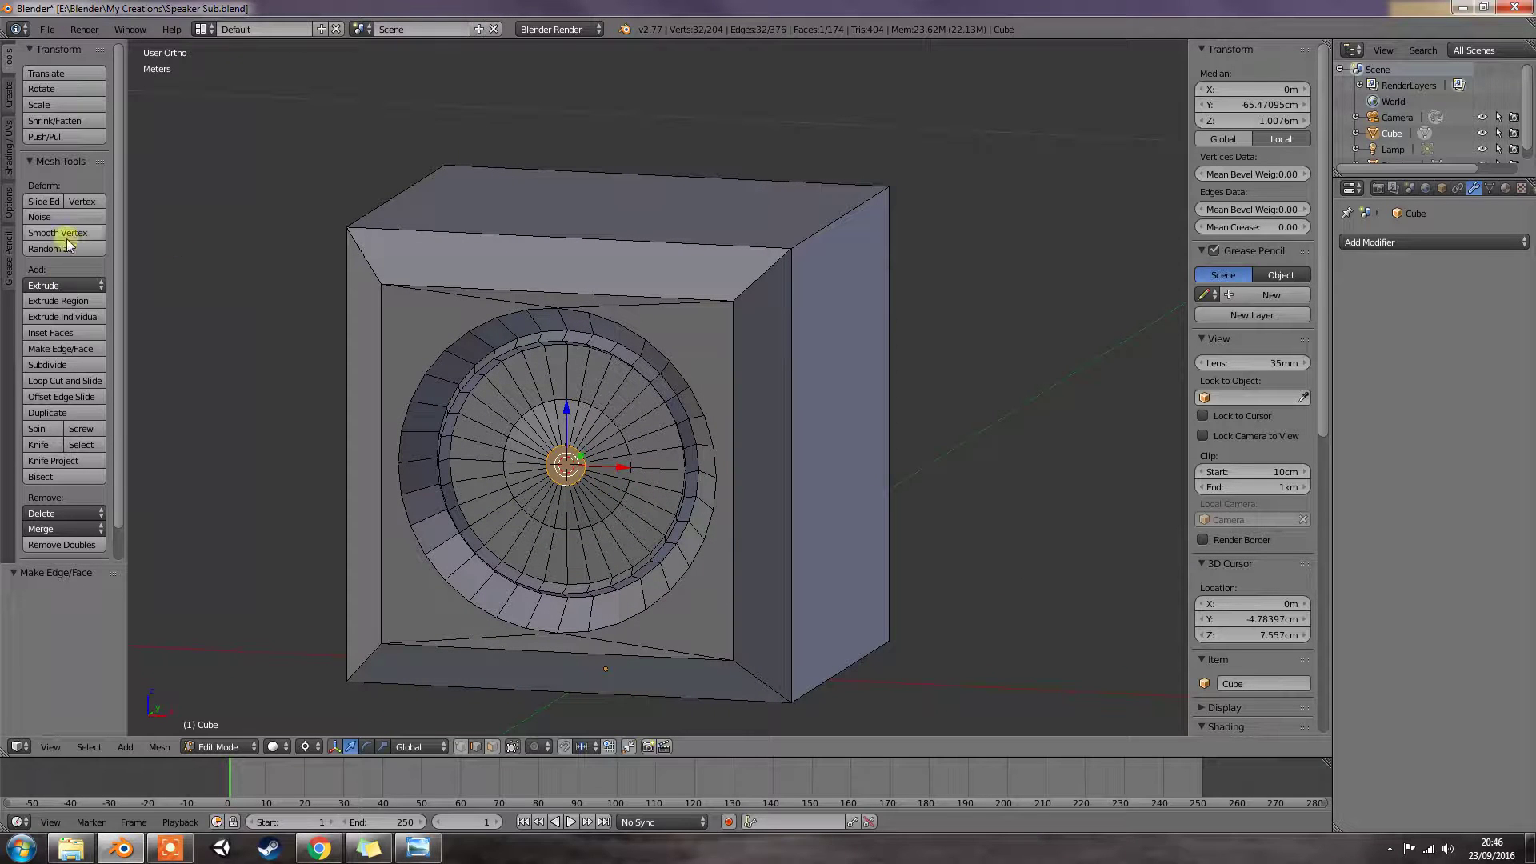
pyautogui.click(80, 367)
pyautogui.click(83, 376)
pyautogui.hotkey('ctrl', 'z')
# Step: Switch to face selection and select the small circular face at the driver's centre
pyautogui.rightClick(569, 483)
pyautogui.moveTo(612, 493); pyautogui.dragTo(549, 473, button='middle')
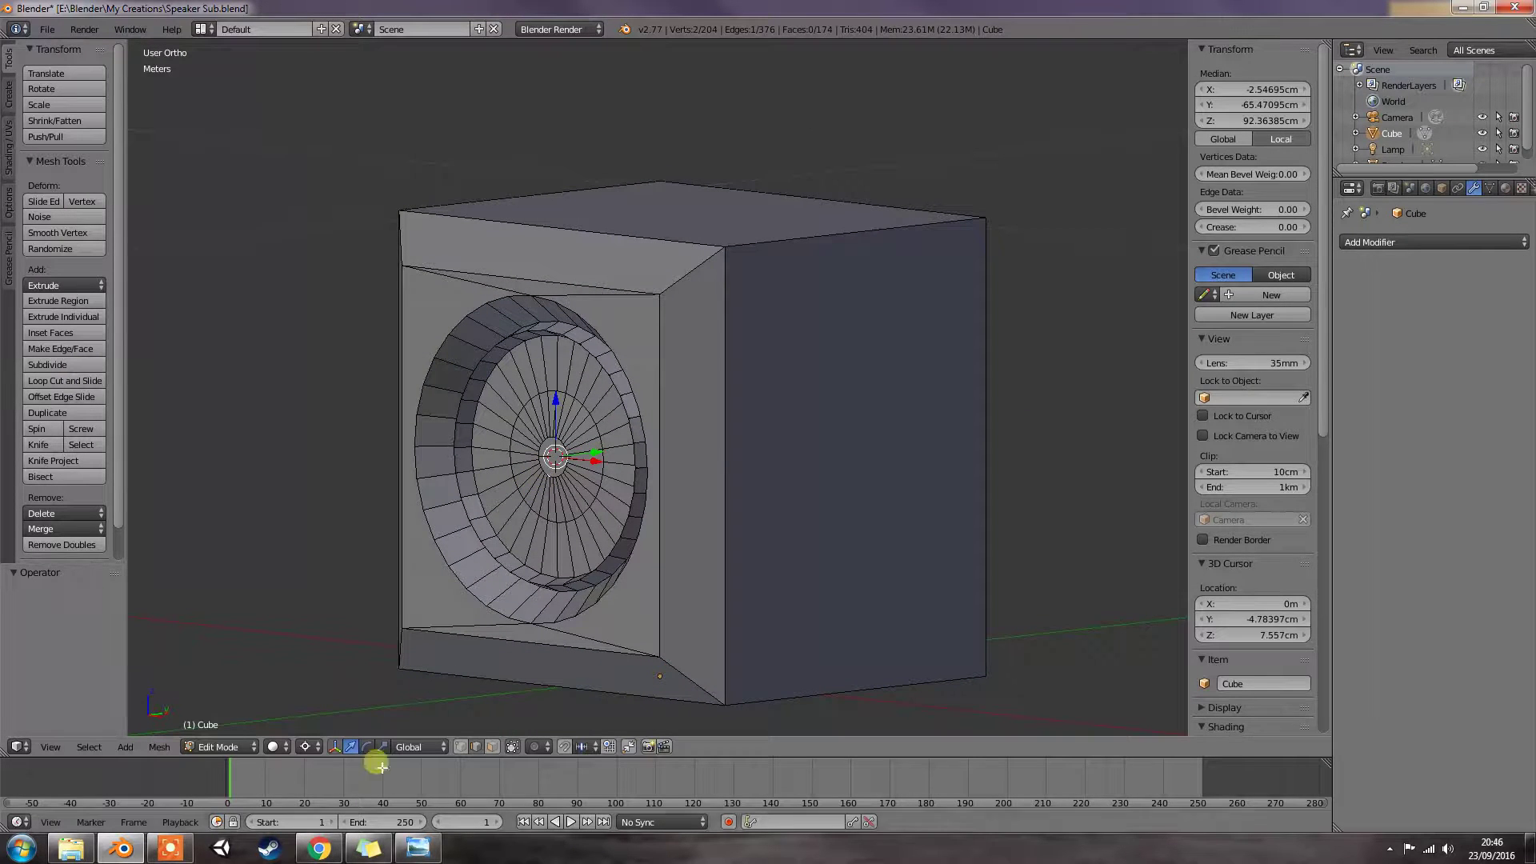
pyautogui.click(494, 745)
pyautogui.rightClick(550, 468)
pyautogui.moveTo(549, 470); pyautogui.dragTo(563, 497, button='middle')
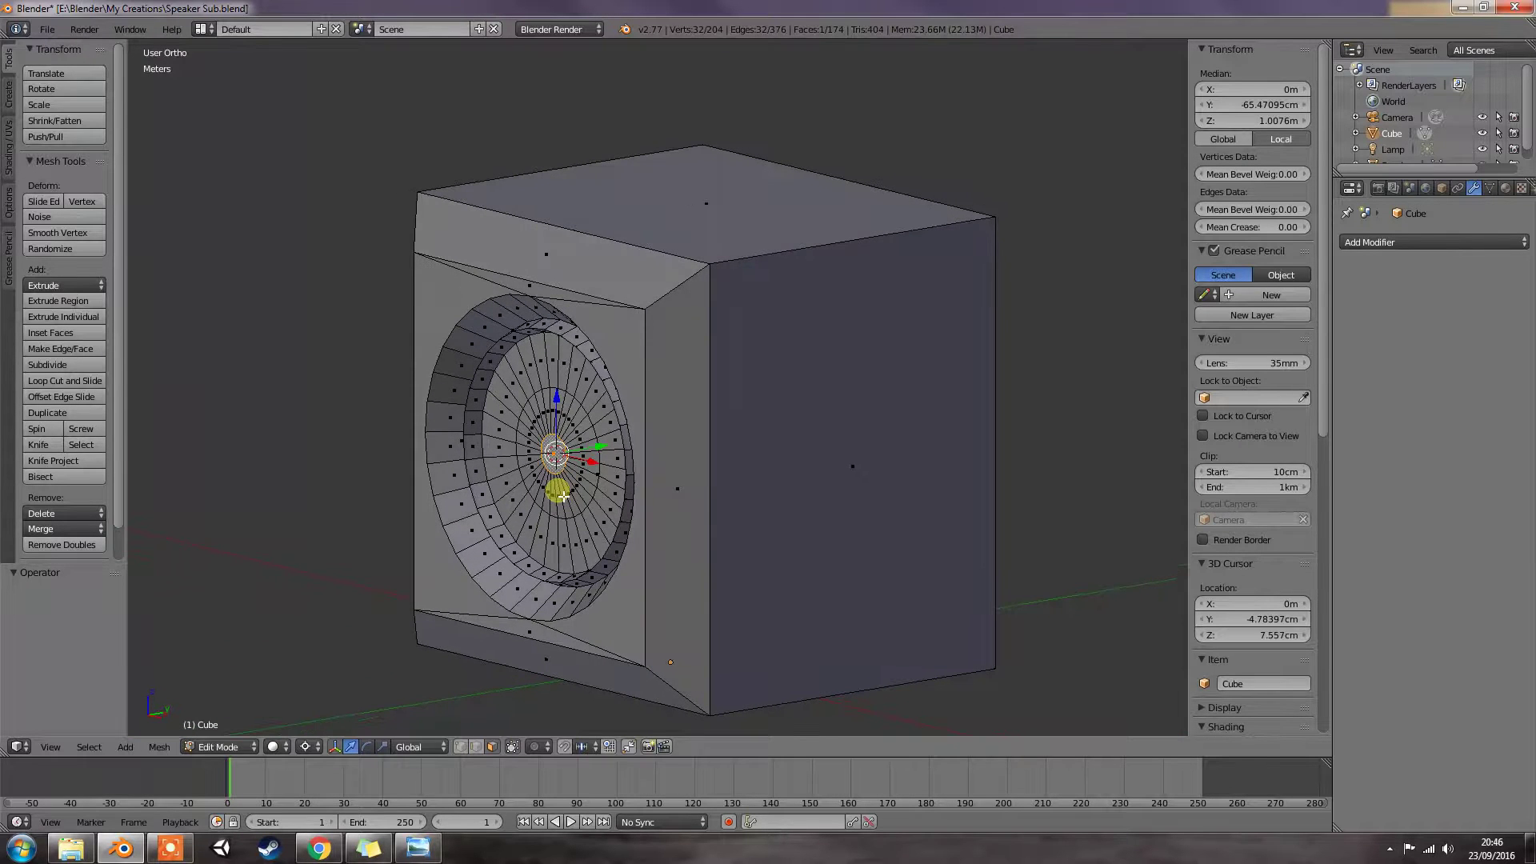
# Step: Move the small circular centre face about 3.8 mm toward the front along the Y axis
pyautogui.press('g')
pyautogui.press('y')
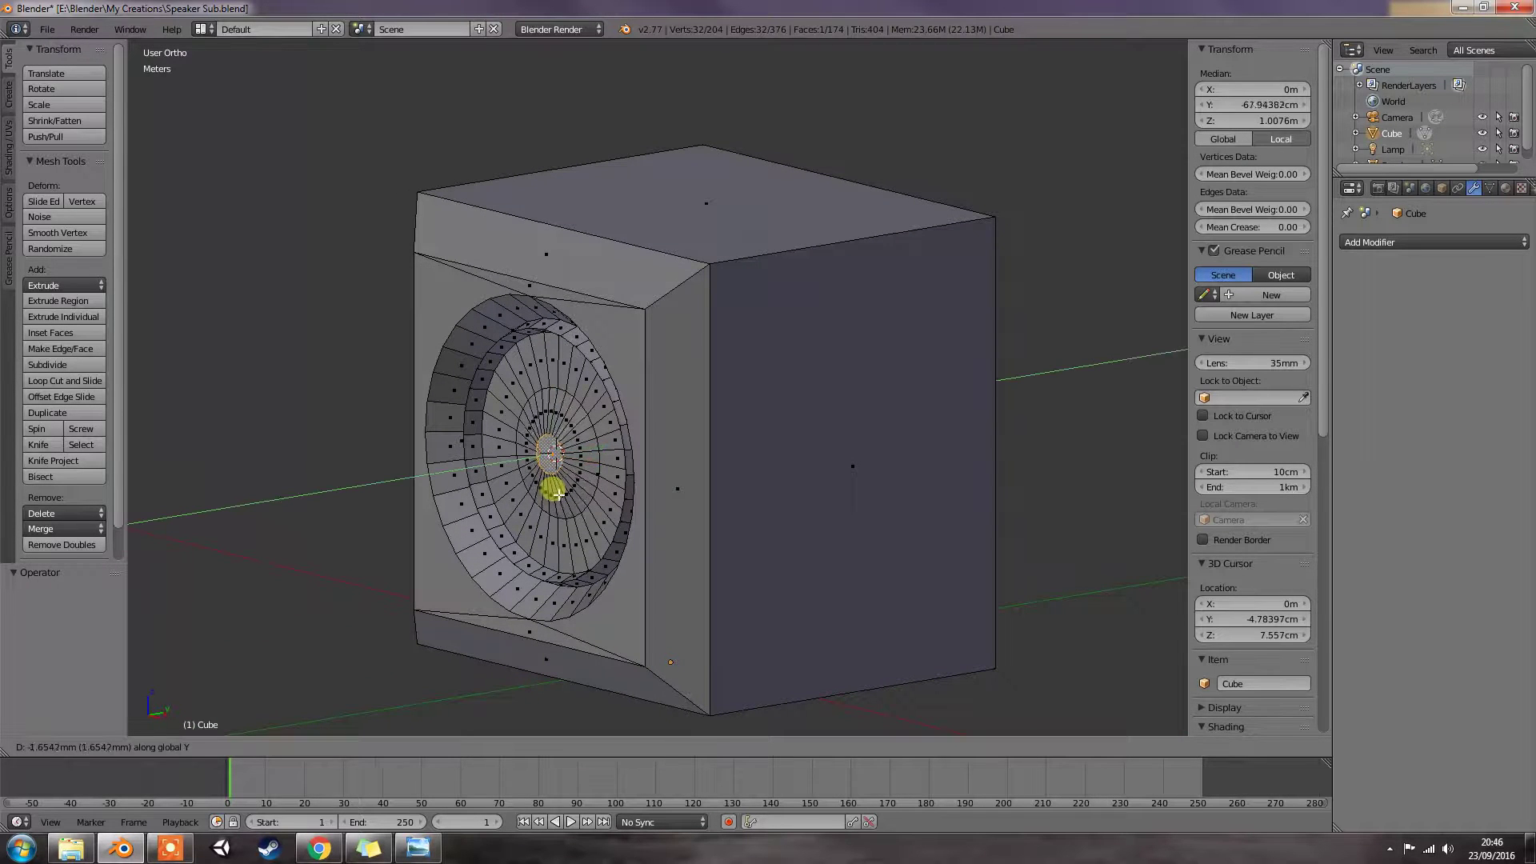
pyautogui.click(550, 496)
# Step: Select the narrow ring of faces just inside the recess's outer wall and scale it to about 1.055
pyautogui.moveTo(549, 497); pyautogui.dragTo(603, 494, button='middle')
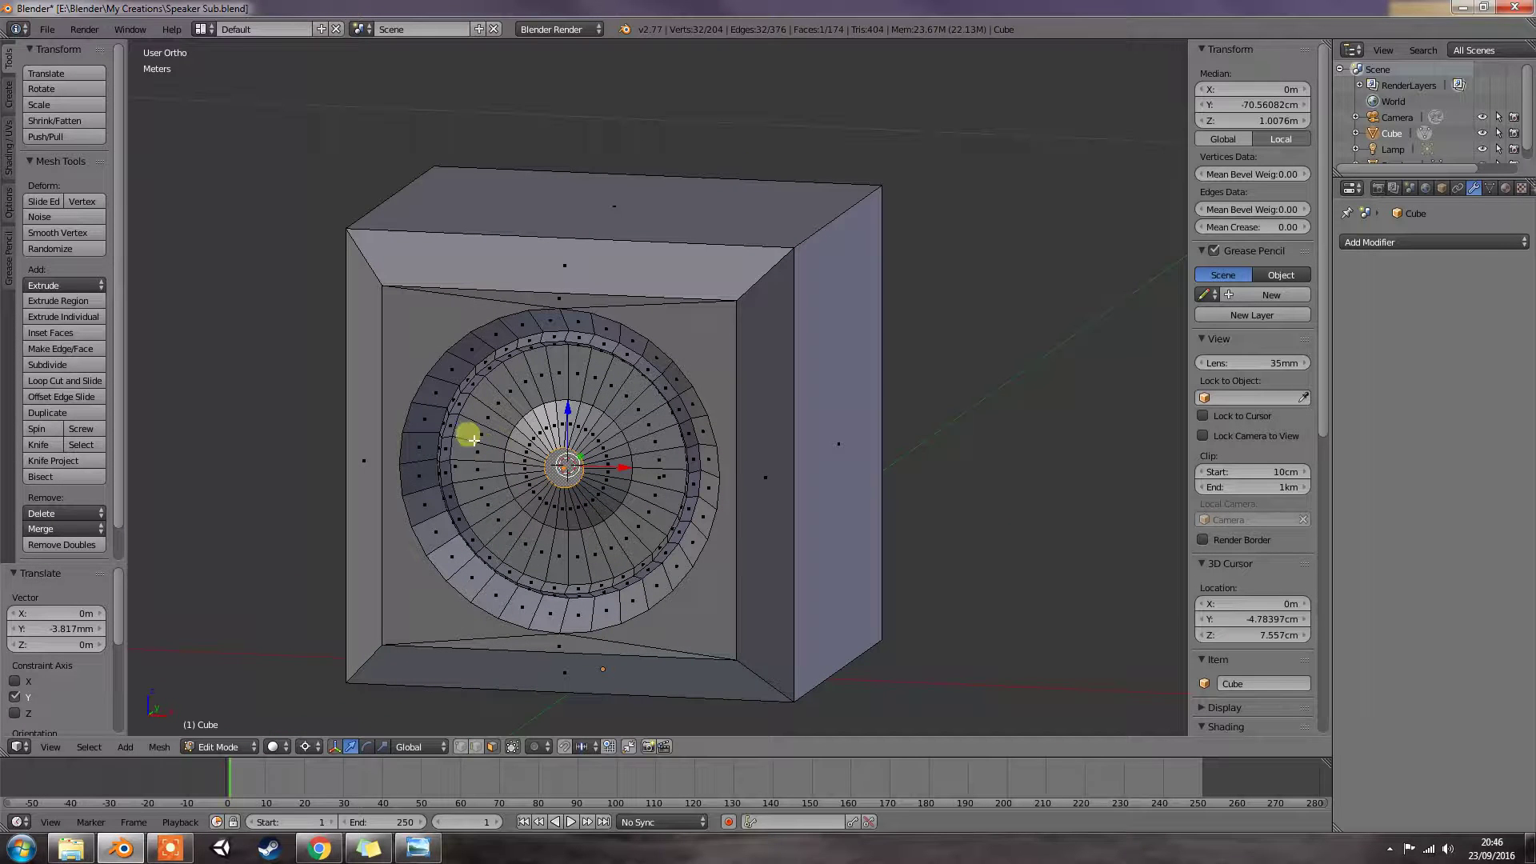
pyautogui.keyDown('alt'); pyautogui.rightClick(452, 418); pyautogui.keyUp('alt')
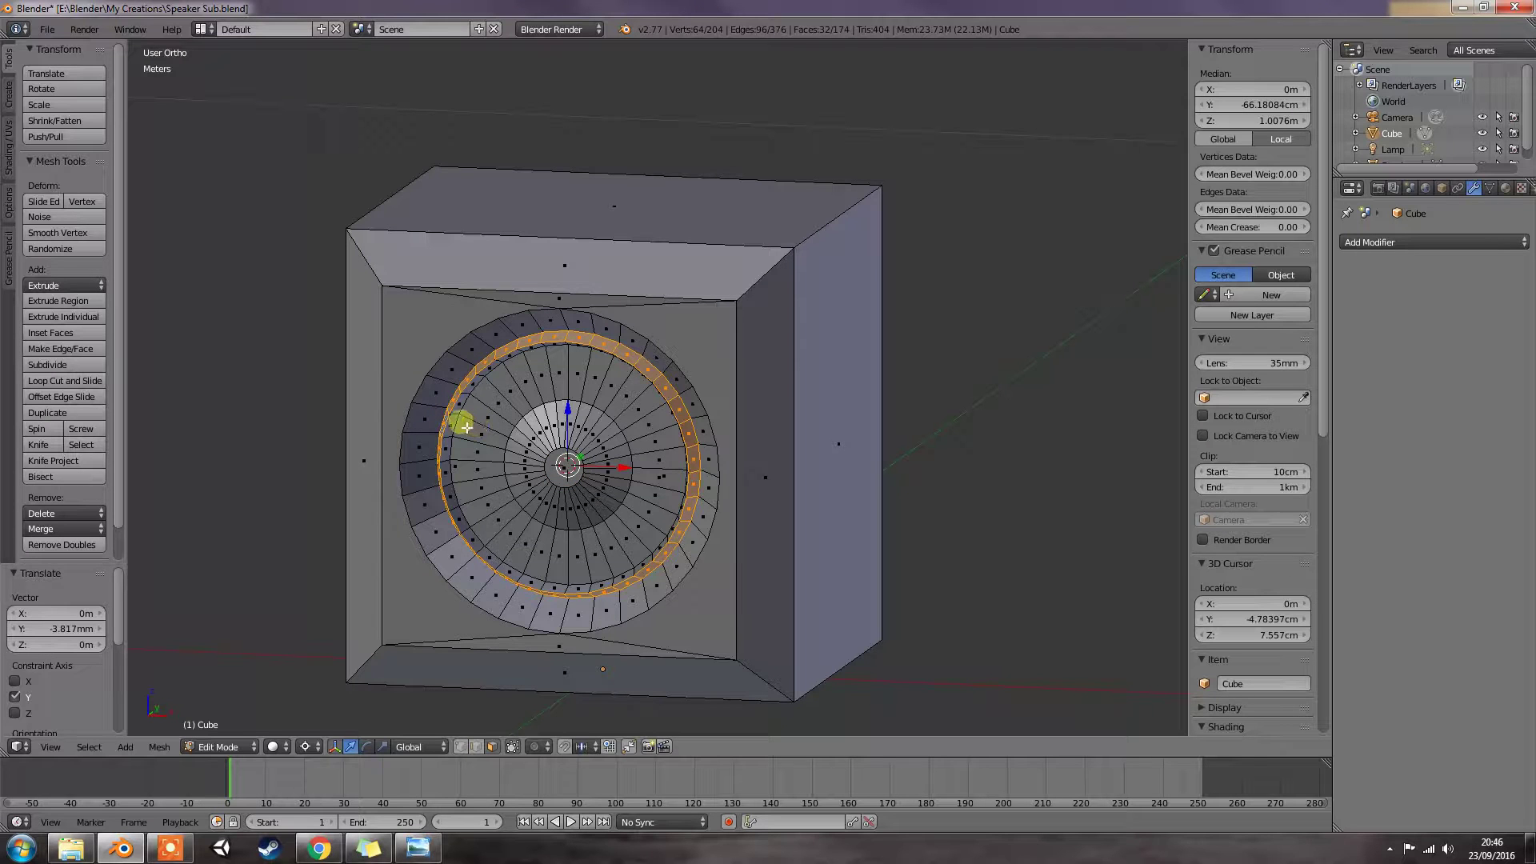
pyautogui.press('s')
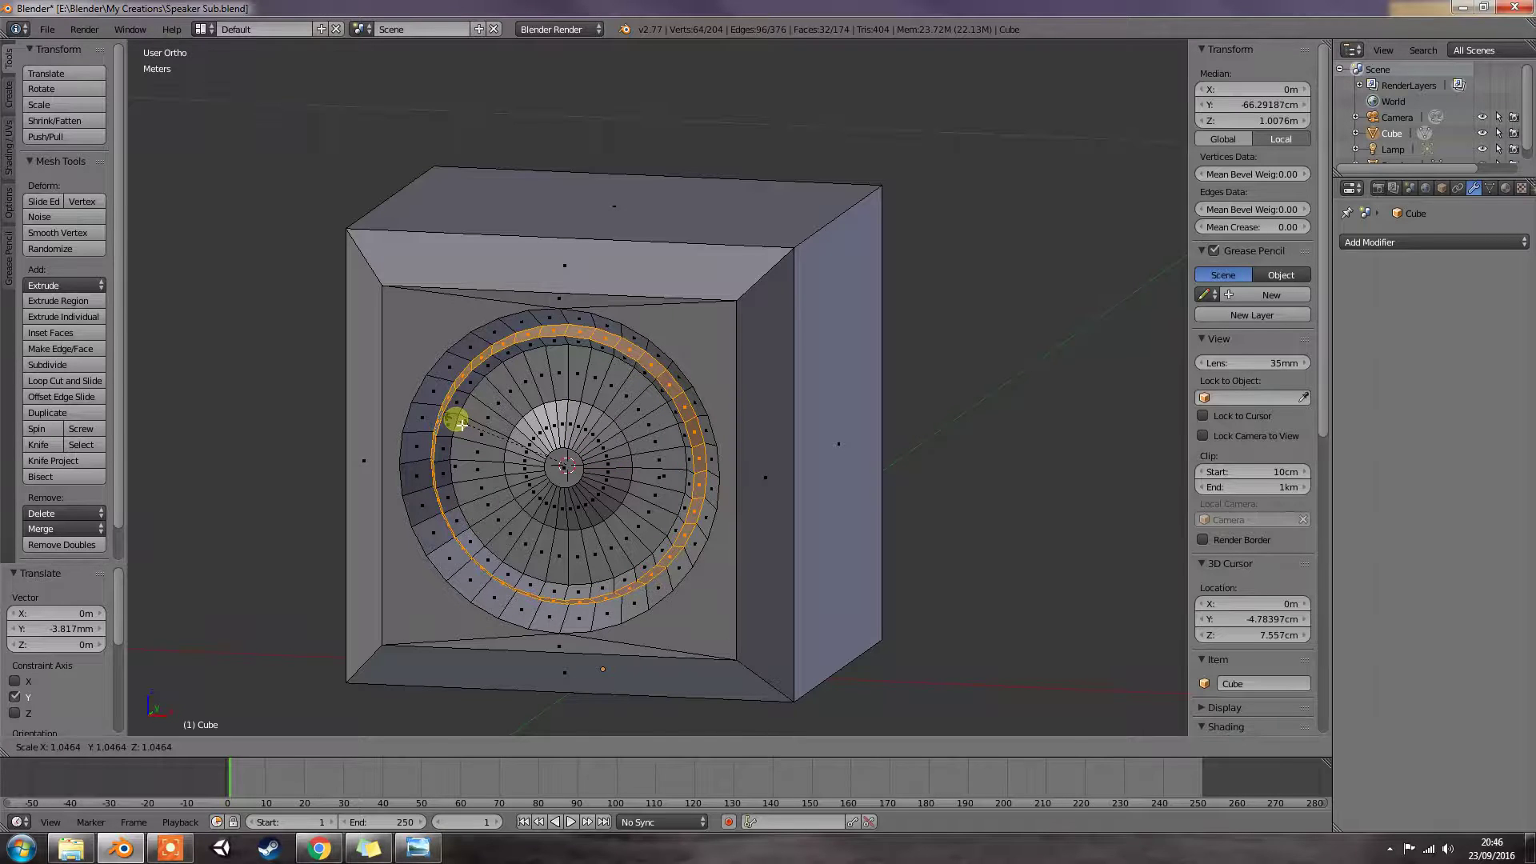
pyautogui.click(460, 425)
# Step: Select the next ring of faces inward, around the cone's outer edge, and scale it to about 0.932
pyautogui.rightClick(453, 426)
pyautogui.keyDown('alt'); pyautogui.rightClick(448, 421); pyautogui.keyUp('alt')
pyautogui.rightClick(446, 412)
pyautogui.keyDown('alt'); pyautogui.rightClick(444, 480); pyautogui.keyUp('alt')
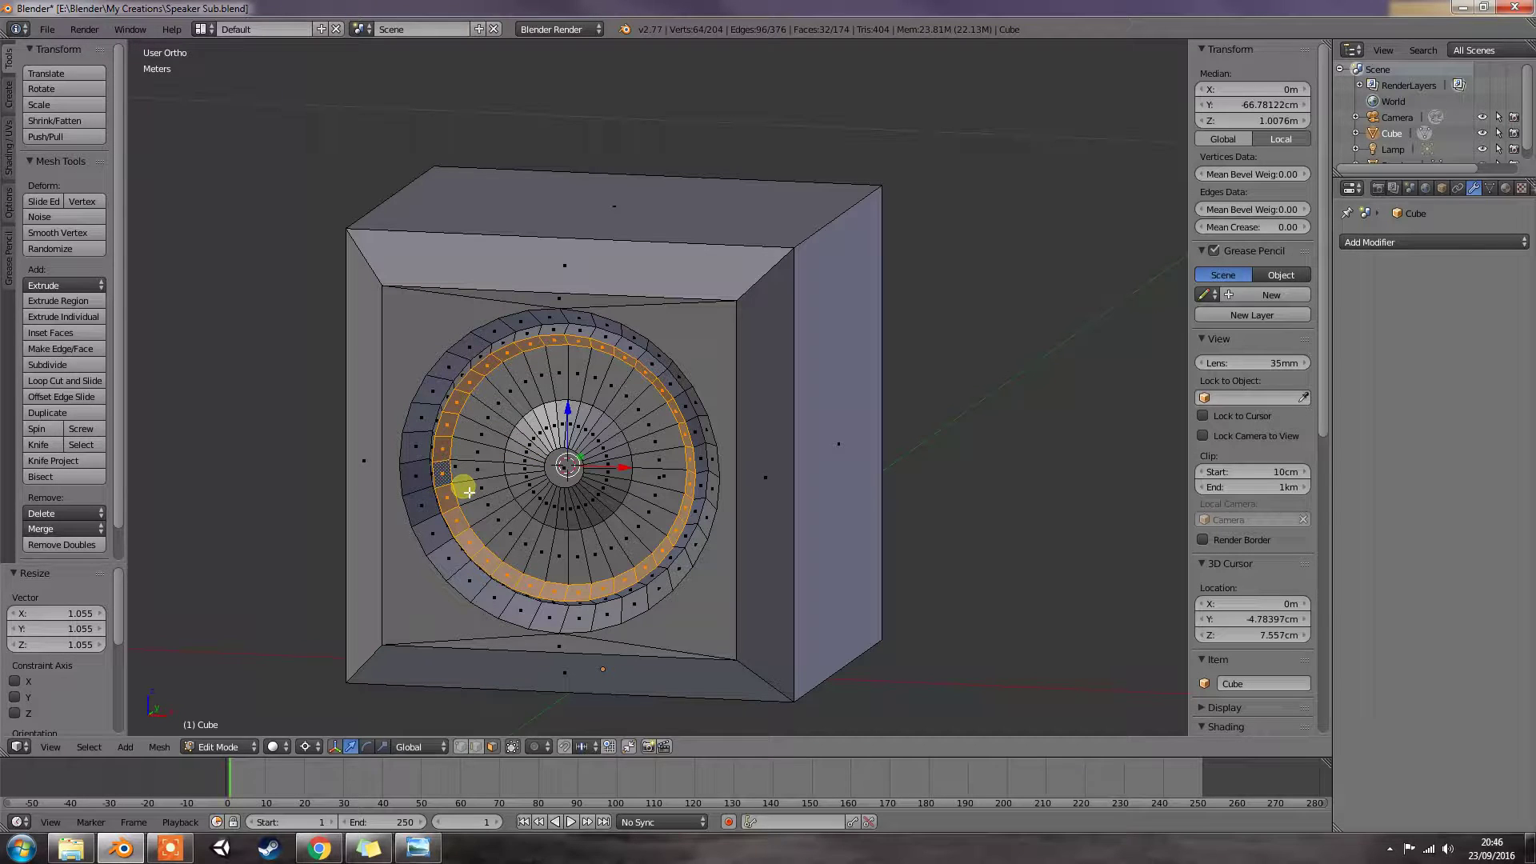
pyautogui.press('s')
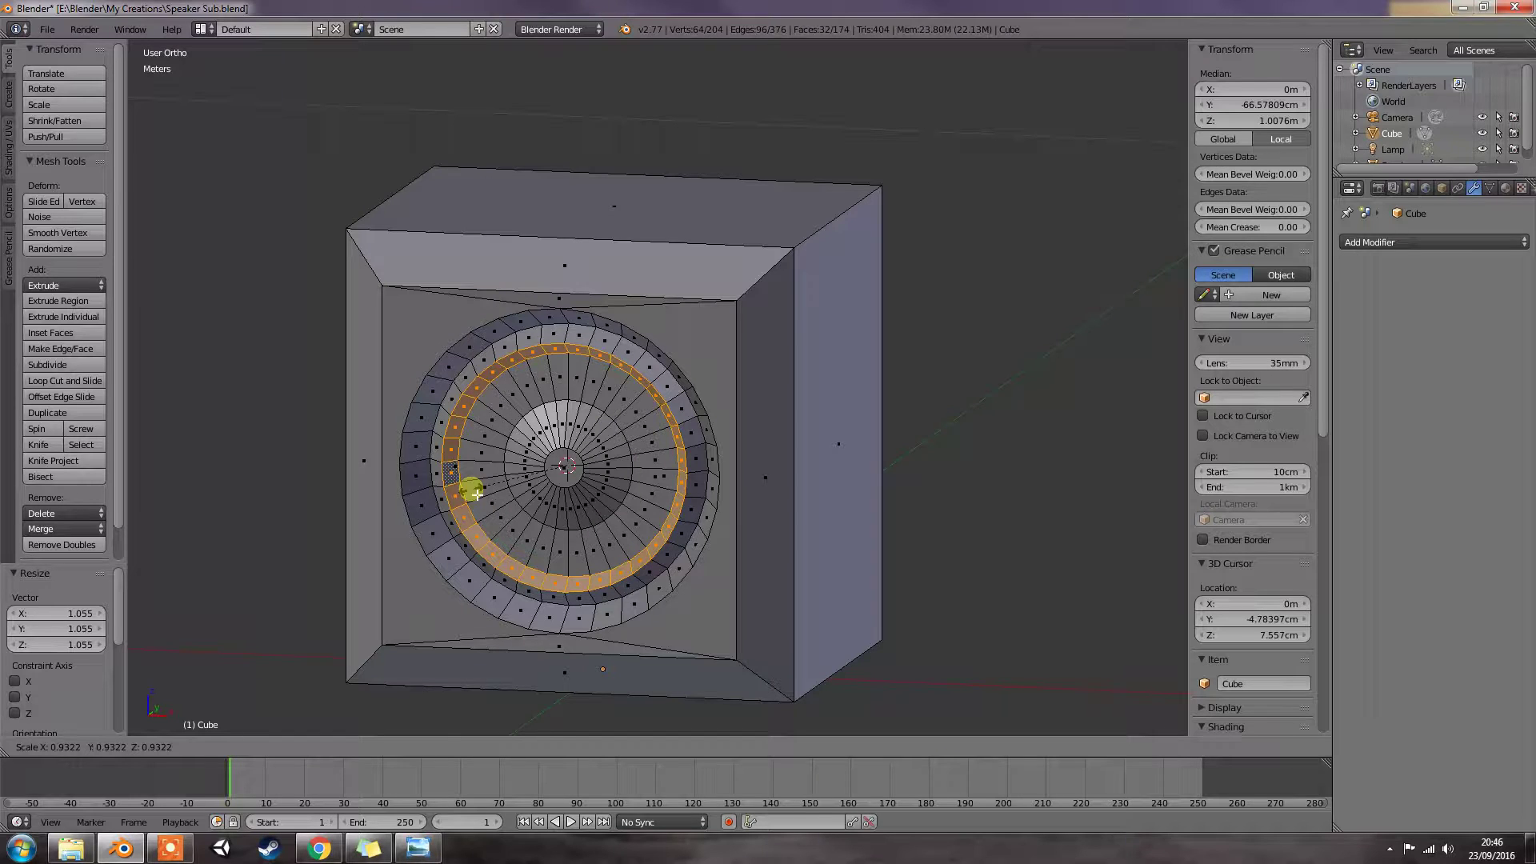
pyautogui.click(478, 494)
# Step: Select the cone's wide ring of faces and scale it to about 1.004
pyautogui.rightClick(482, 498)
pyautogui.keyDown('alt'); pyautogui.rightClick(482, 468); pyautogui.keyUp('alt')
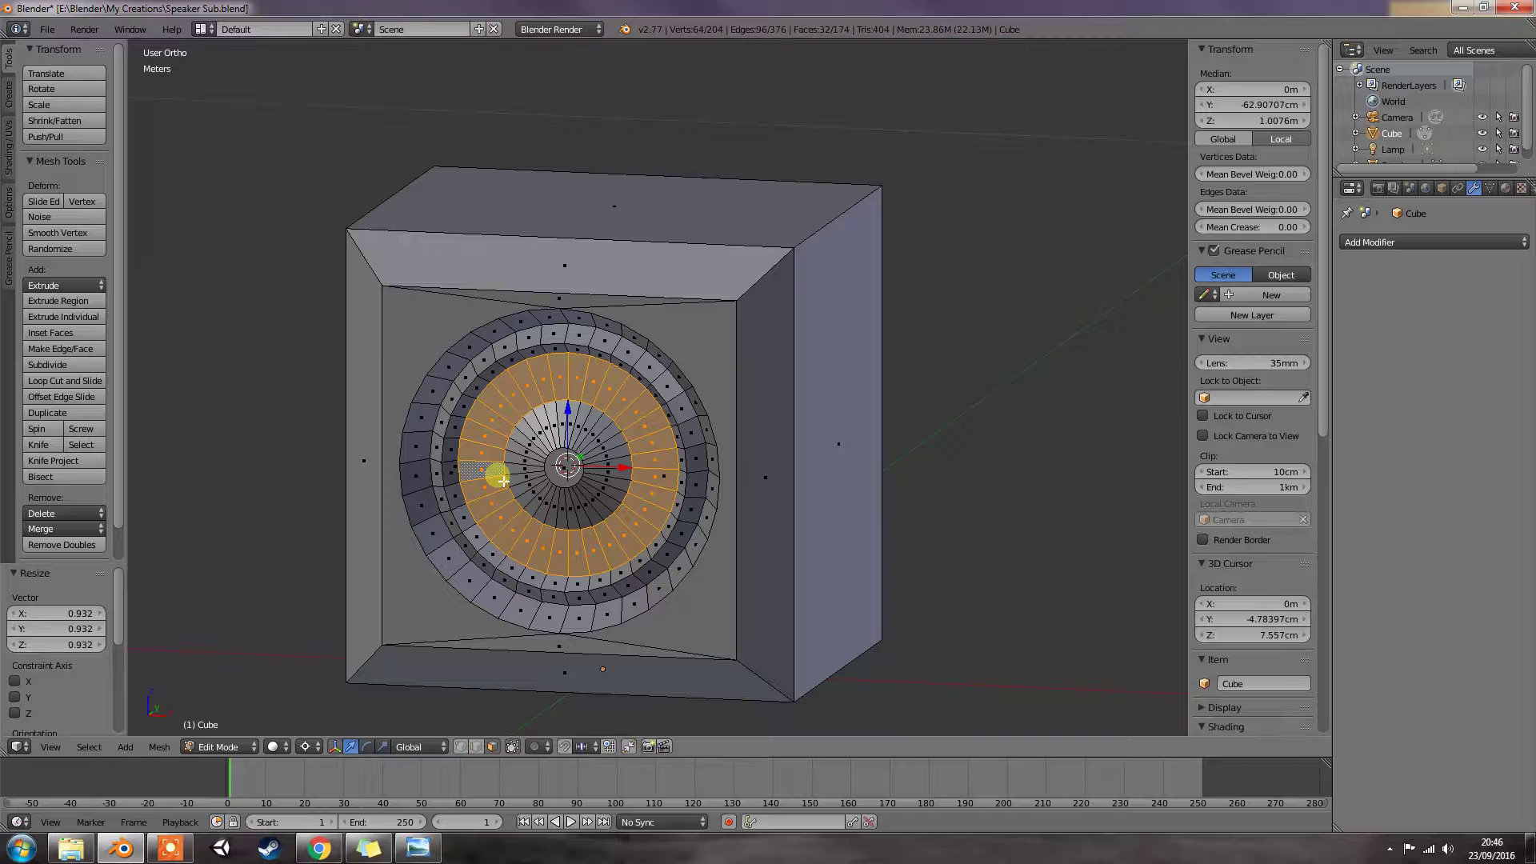
pyautogui.press('s')
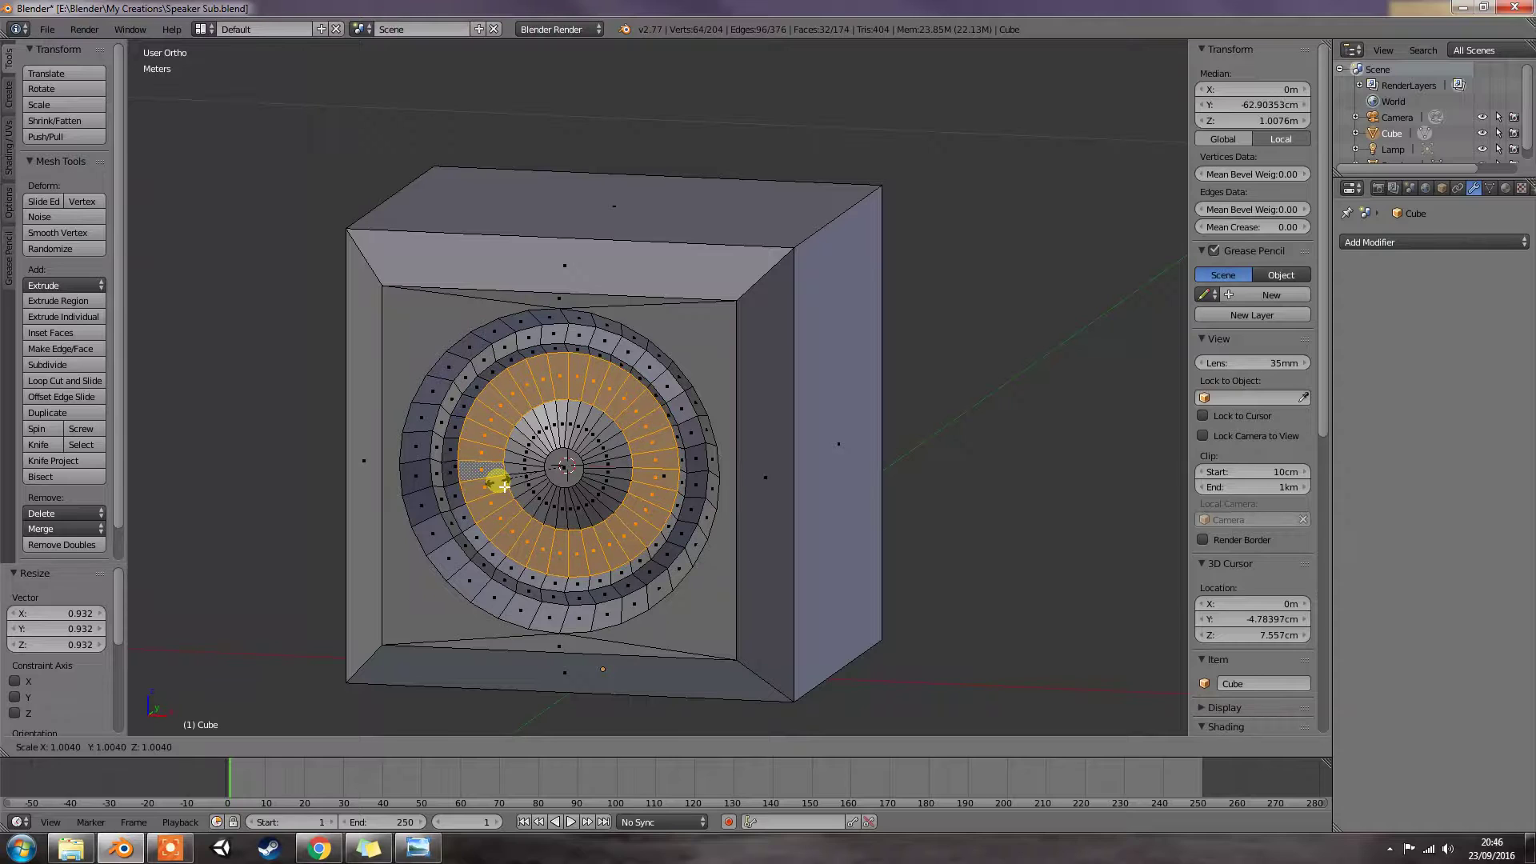
pyautogui.click(504, 485)
# Step: In front view, select the ring of faces around the small centre face and scale it to about 1.278
pyautogui.press('KP_1')
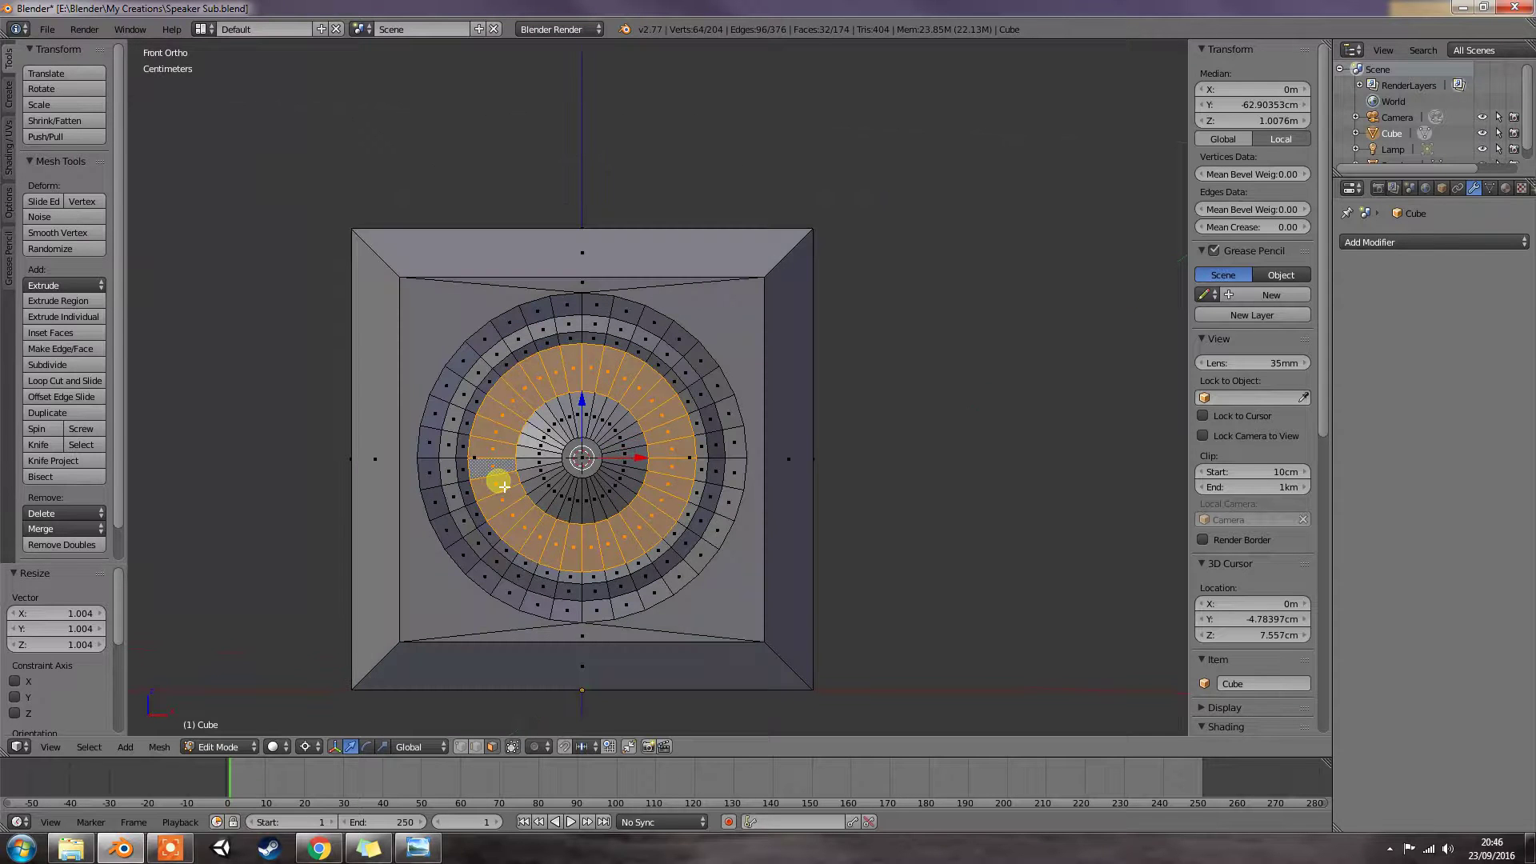
pyautogui.rightClick(624, 481)
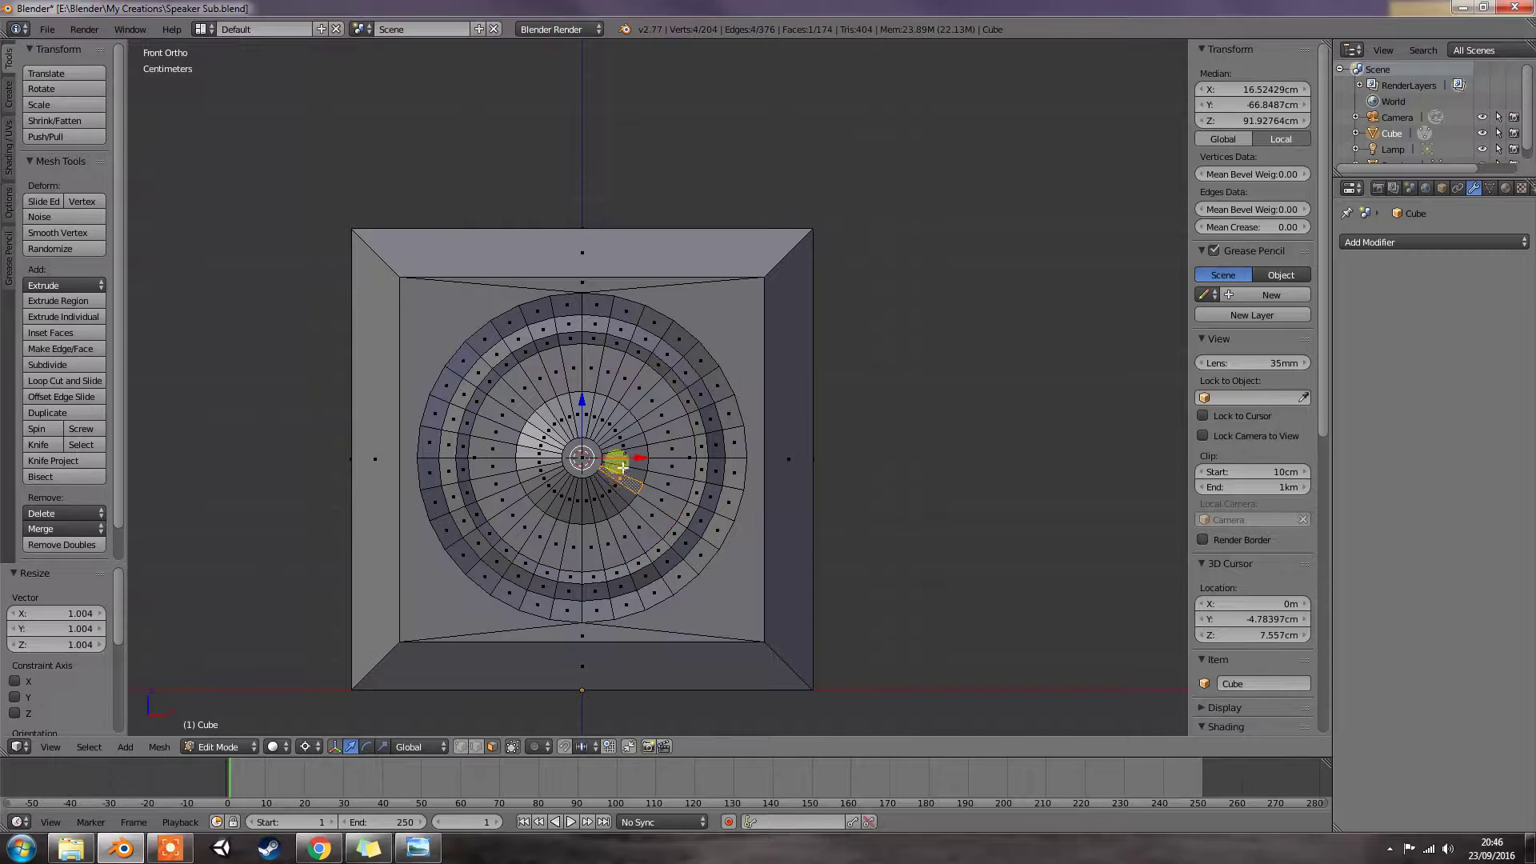
pyautogui.press('l')
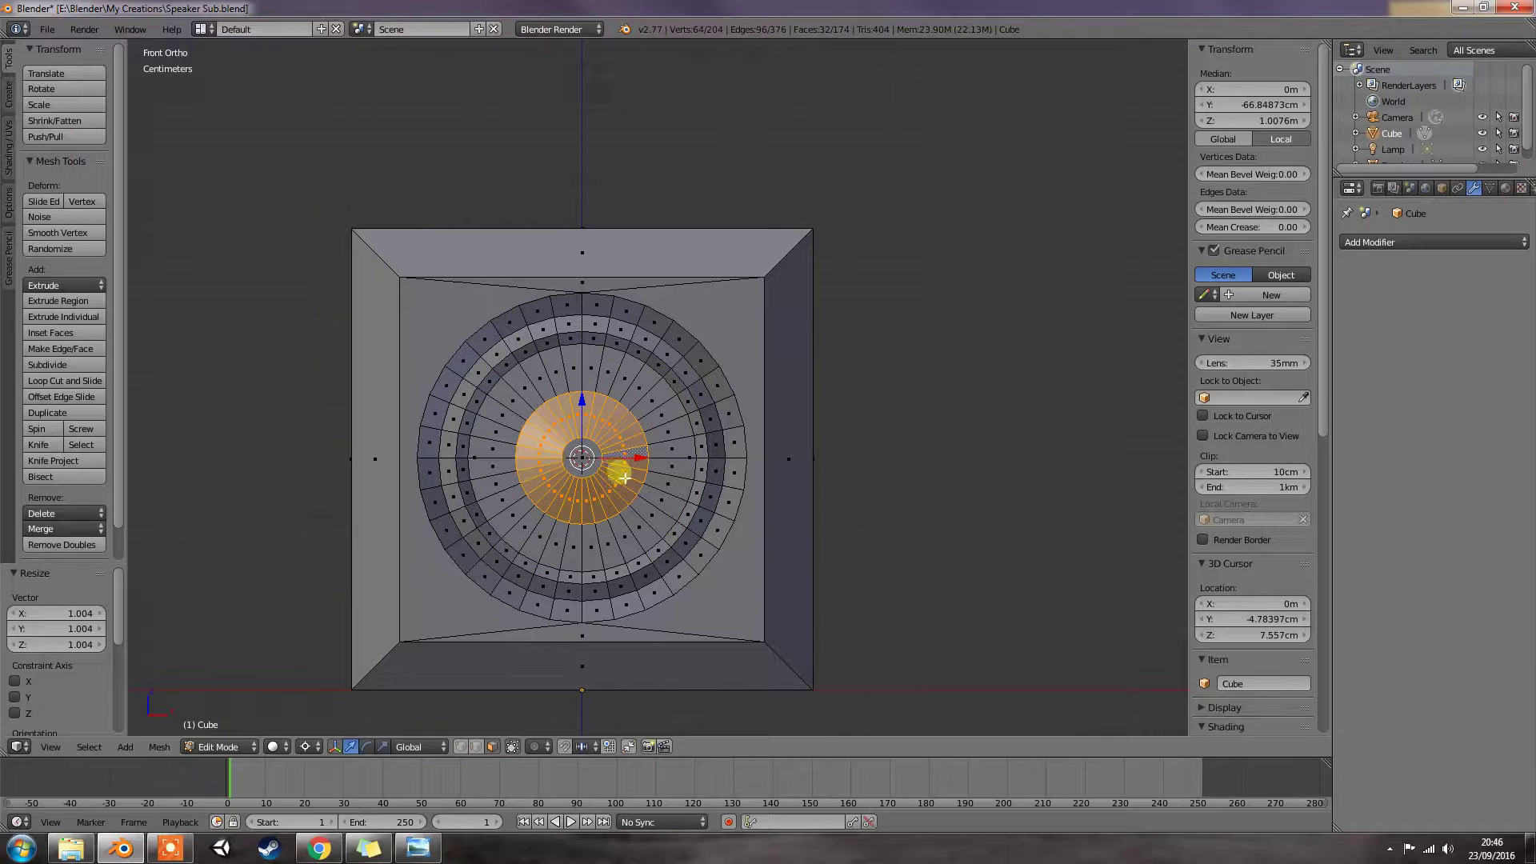
pyautogui.press('s')
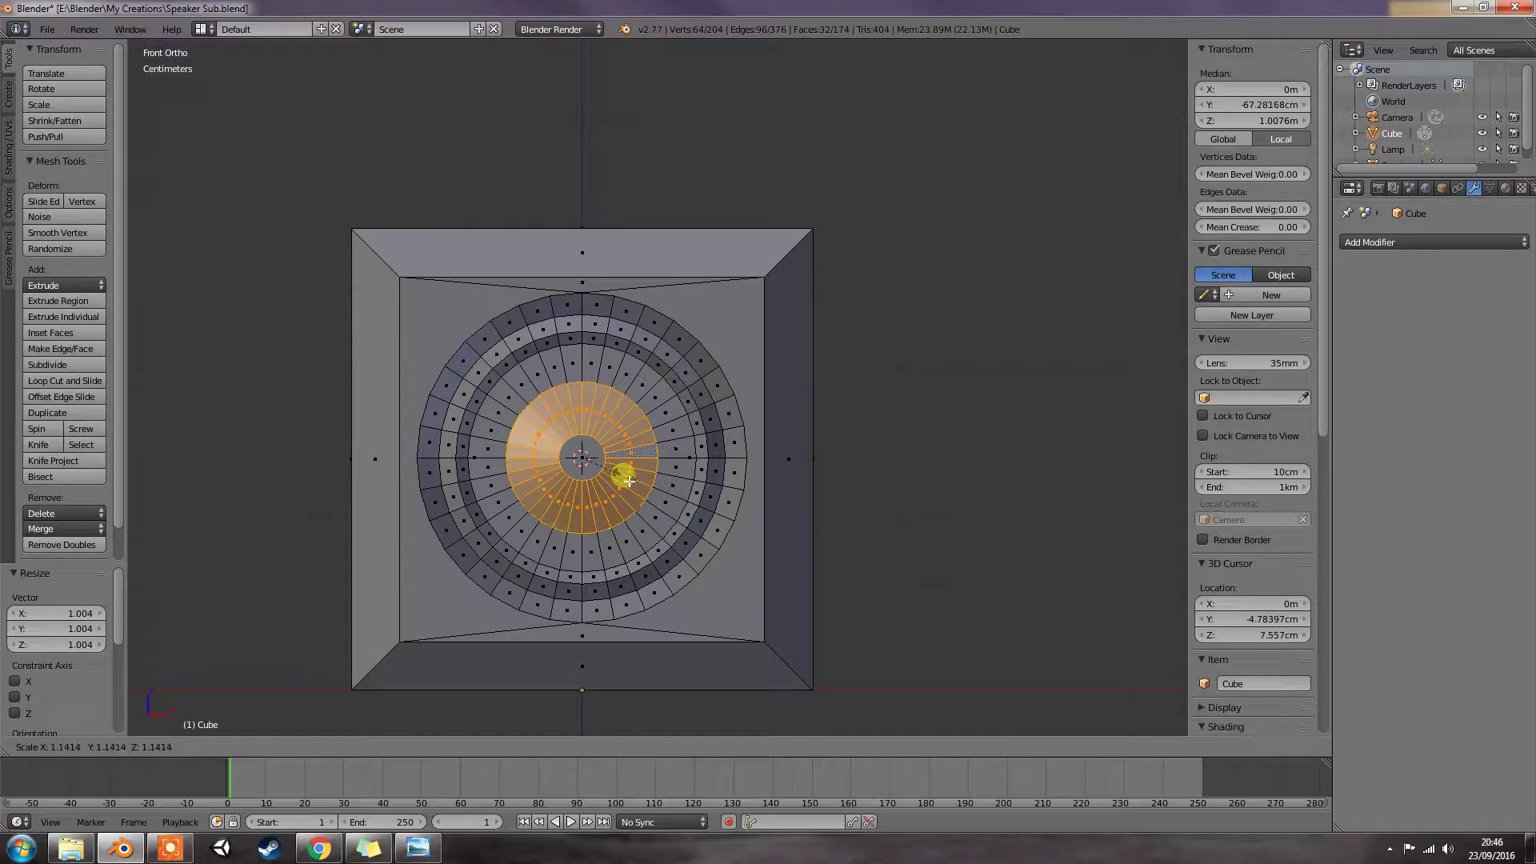
pyautogui.click(635, 481)
# Step: Try to select the whole outer wall ring of the driver recess by picking its faces around the circle
pyautogui.moveTo(704, 492); pyautogui.dragTo(450, 384, button='middle')
pyautogui.rightClick(448, 383)
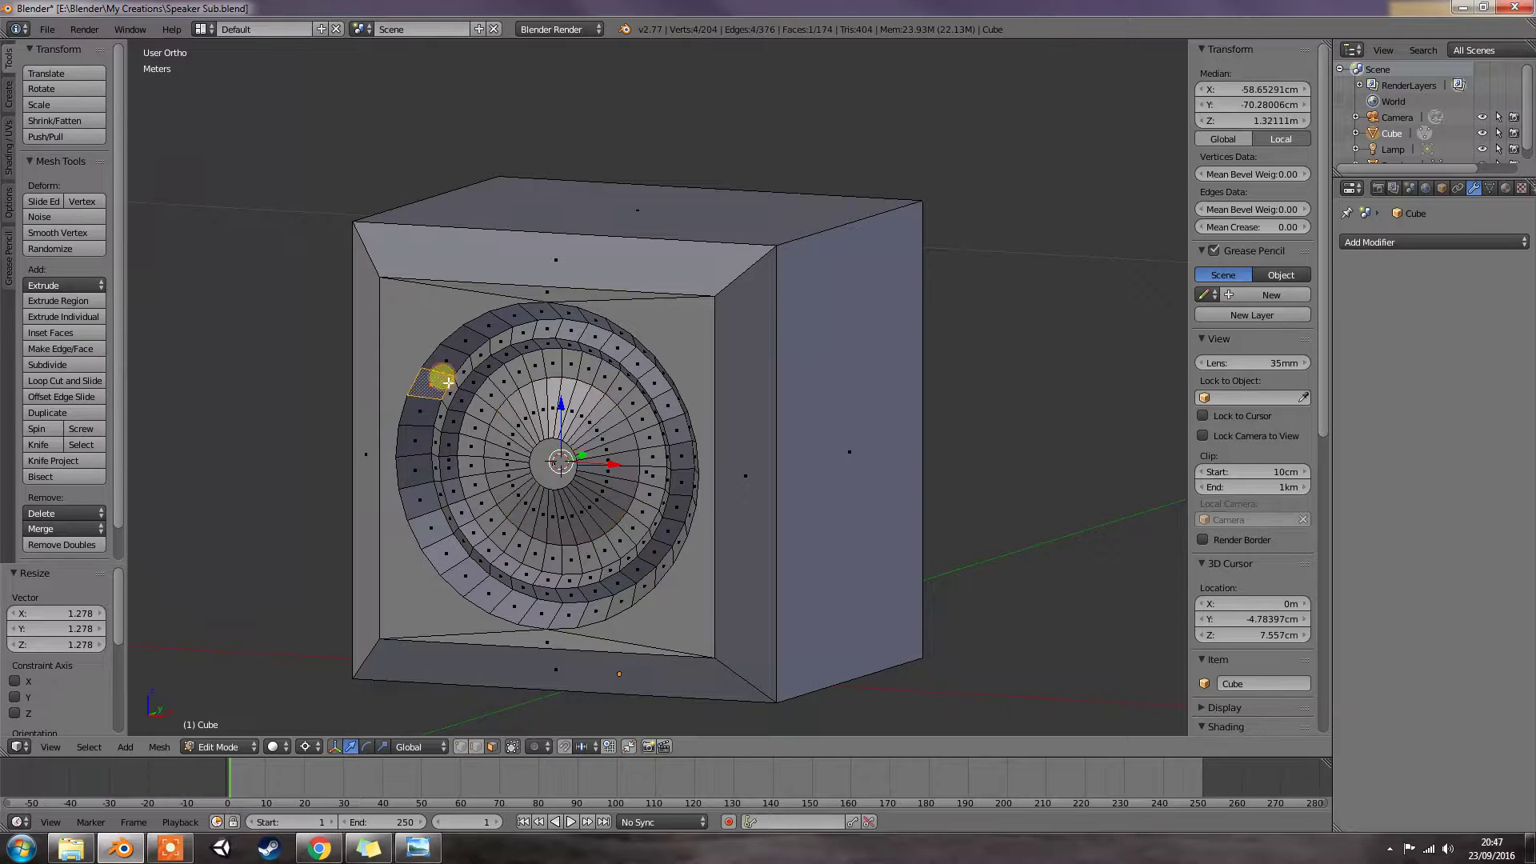
pyautogui.keyDown('alt'); pyautogui.rightClick(460, 366); pyautogui.keyUp('alt')
pyautogui.rightClick(443, 389)
pyautogui.keyDown('alt'); pyautogui.rightClick(444, 565); pyautogui.keyUp('alt')
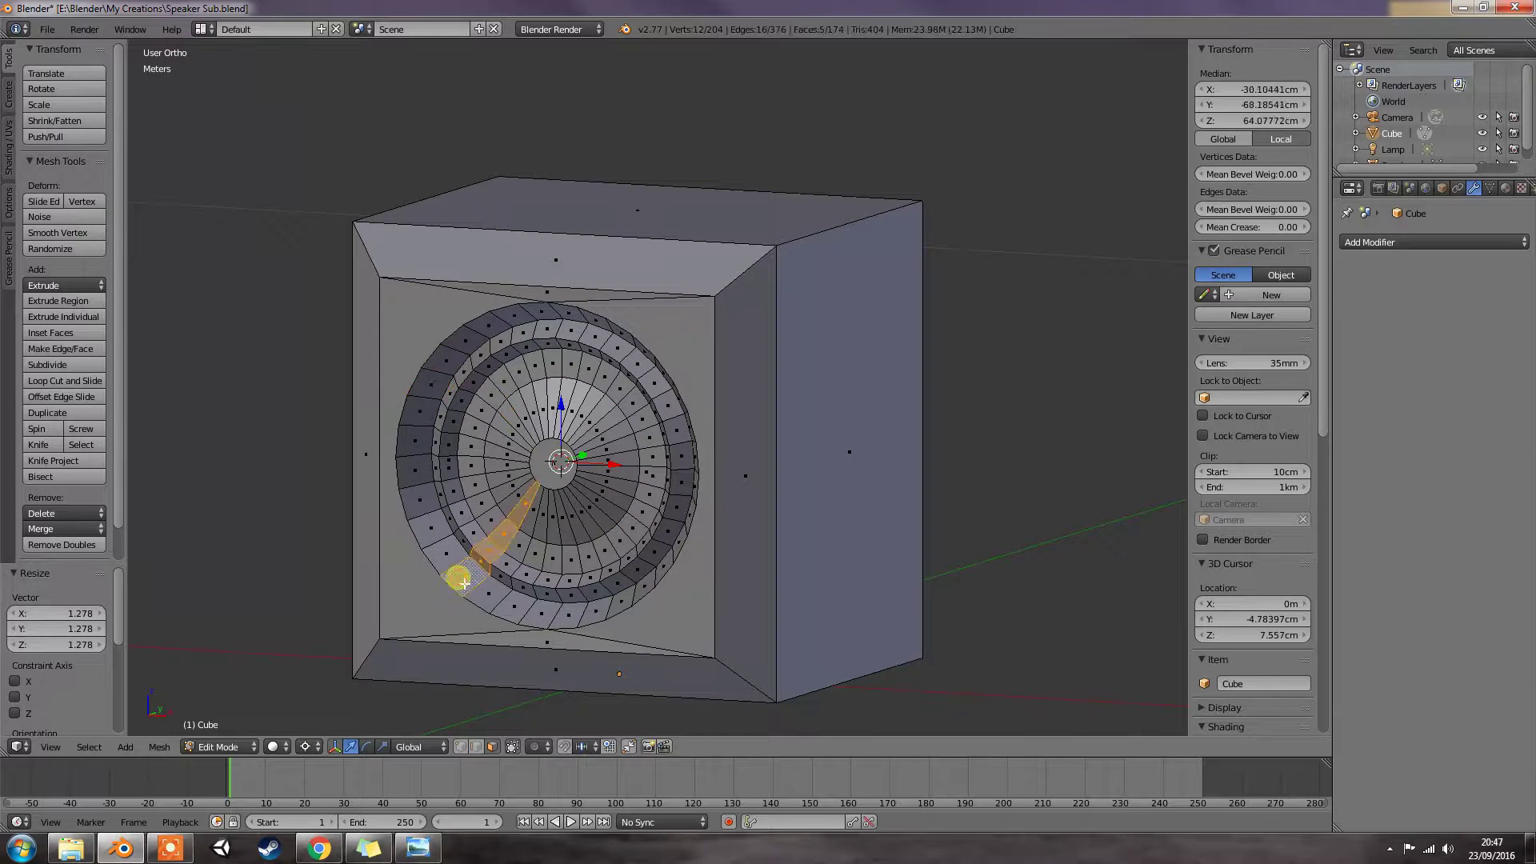
pyautogui.rightClick(491, 608)
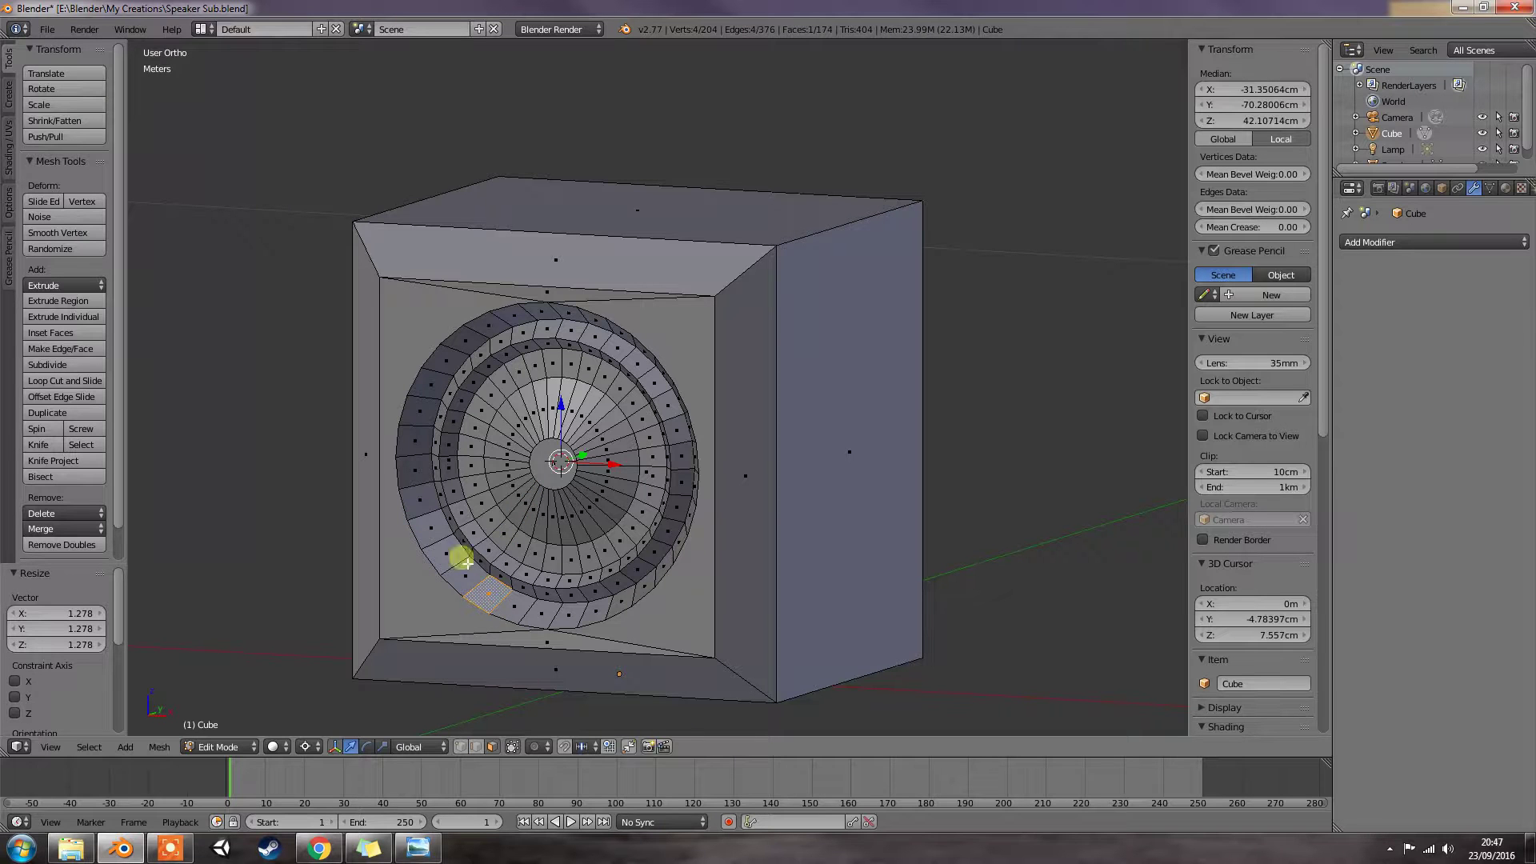
pyautogui.keyDown('ctrl'); pyautogui.rightClick(413, 399); pyautogui.keyUp('ctrl')
pyautogui.keyDown('ctrl'); pyautogui.rightClick(541, 327); pyautogui.keyUp('ctrl')
pyautogui.moveTo(539, 320); pyautogui.dragTo(667, 332, button='middle')
pyautogui.keyDown('ctrl'); pyautogui.rightClick(776, 474); pyautogui.keyUp('ctrl')
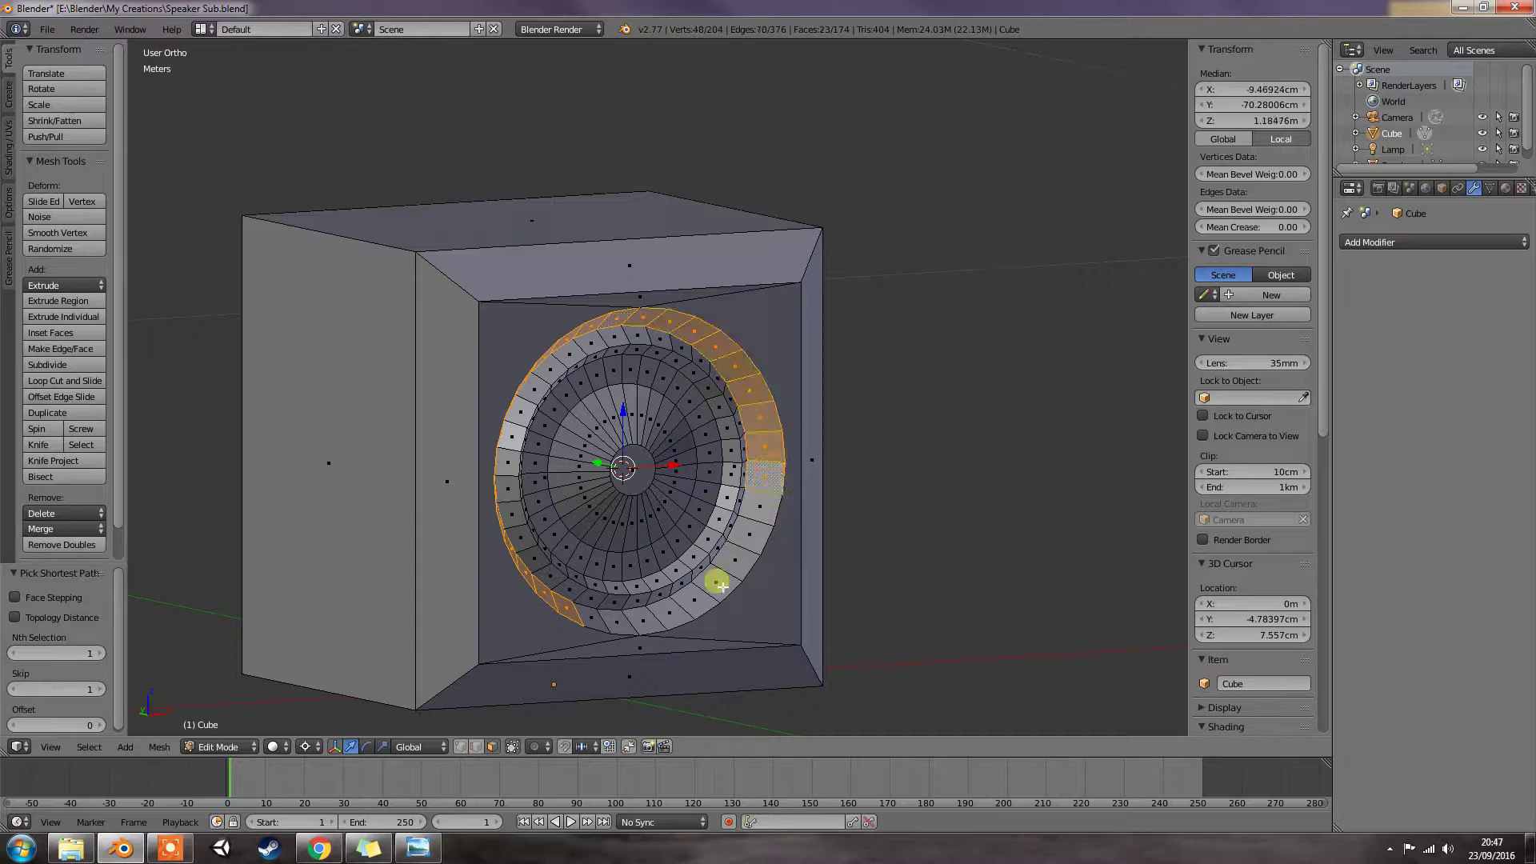
# Step: Try to move the ring just inside the recess's outer wall about 1.7 mm backward along the Y axis
pyautogui.rightClick(596, 602)
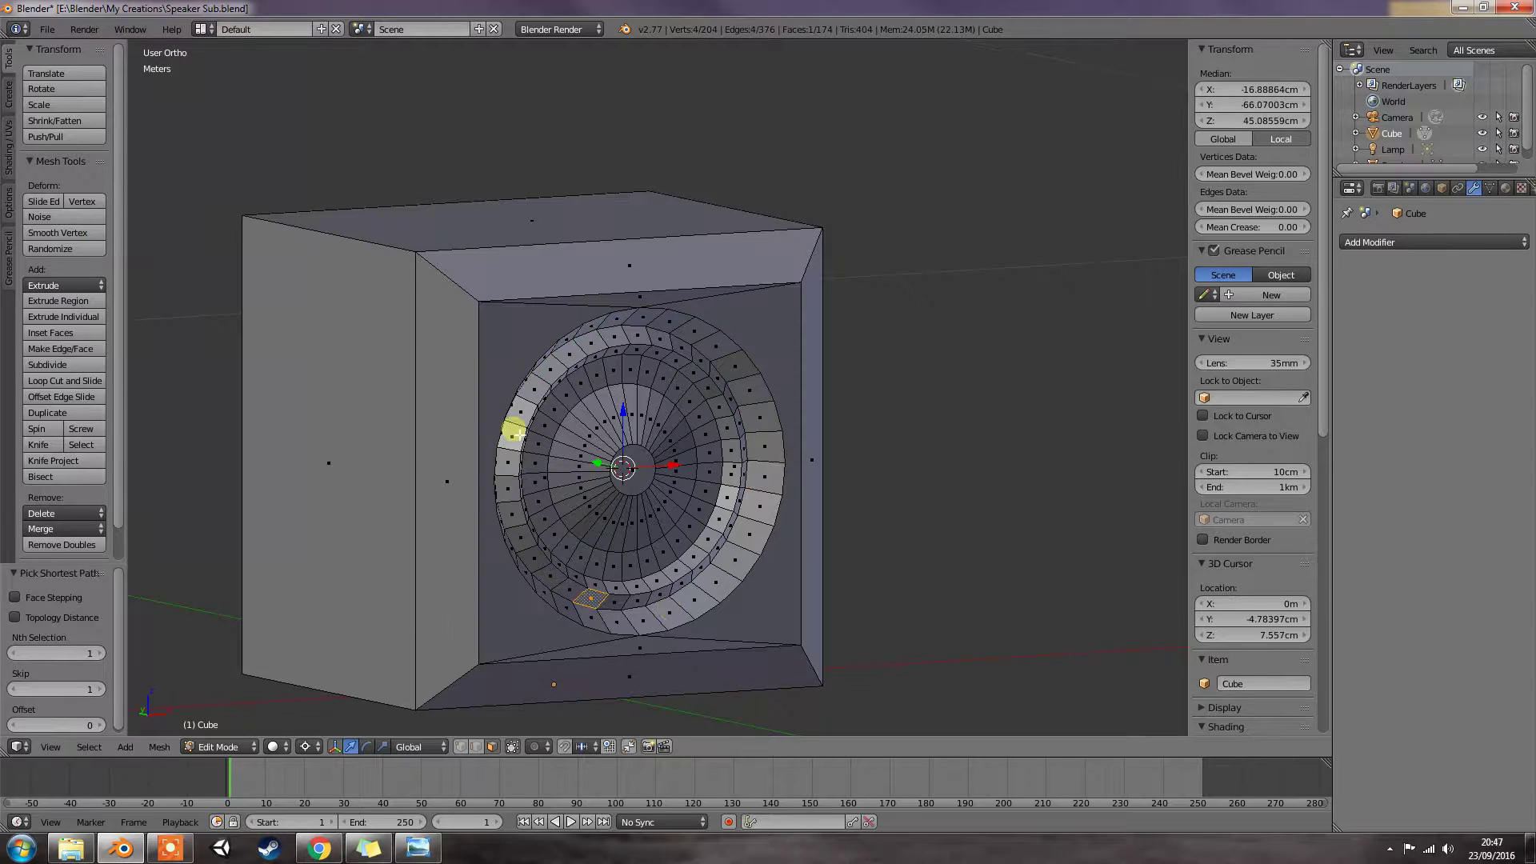
pyautogui.keyDown('alt'); pyautogui.rightClick(548, 371); pyautogui.keyUp('alt')
pyautogui.moveTo(622, 480); pyautogui.dragTo(500, 481, button='middle')
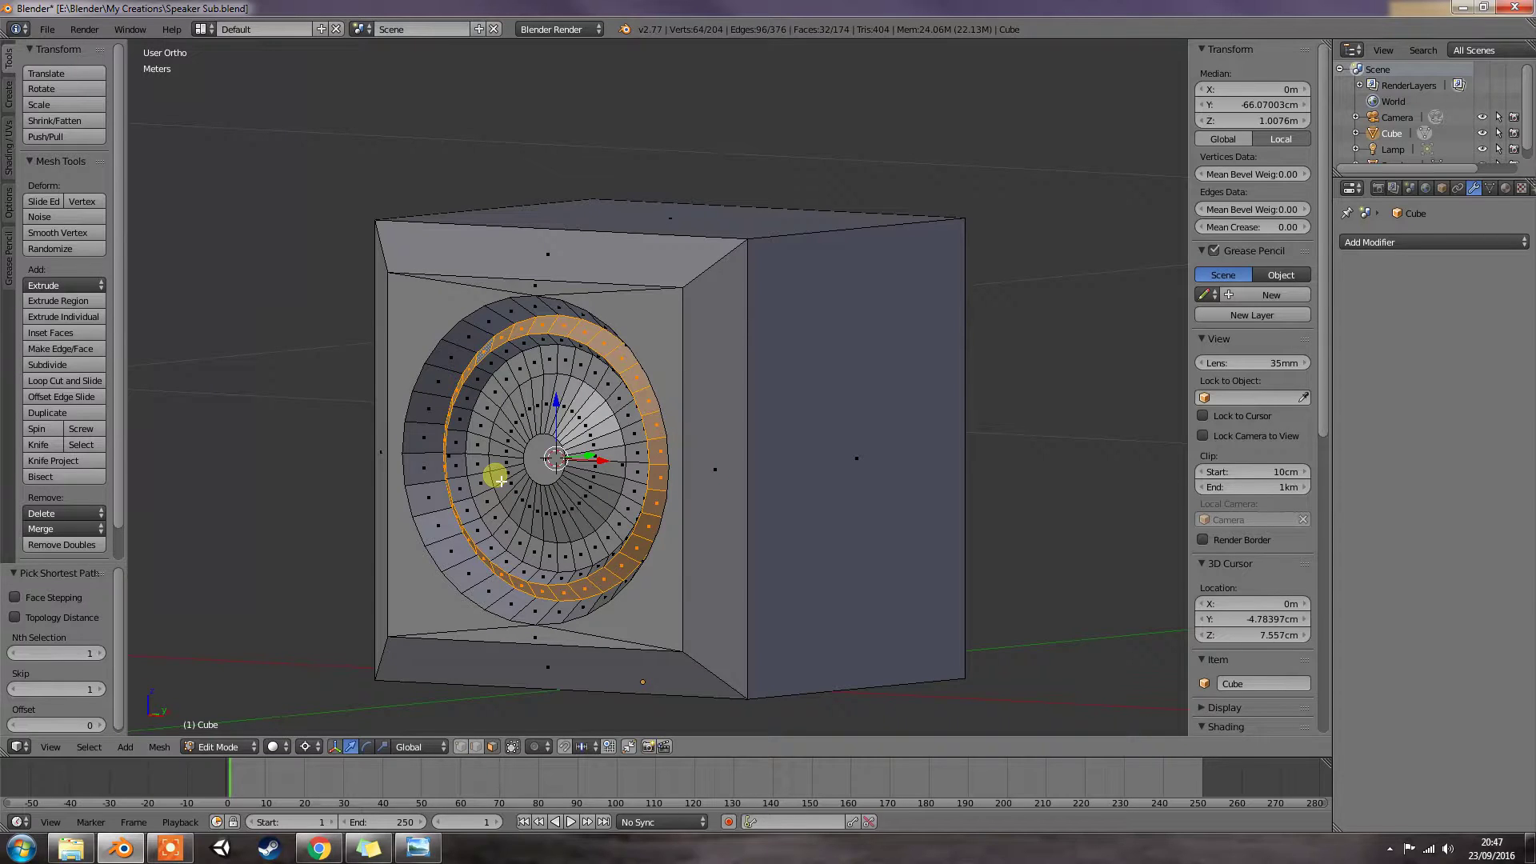
pyautogui.press('g')
pyautogui.press('y')
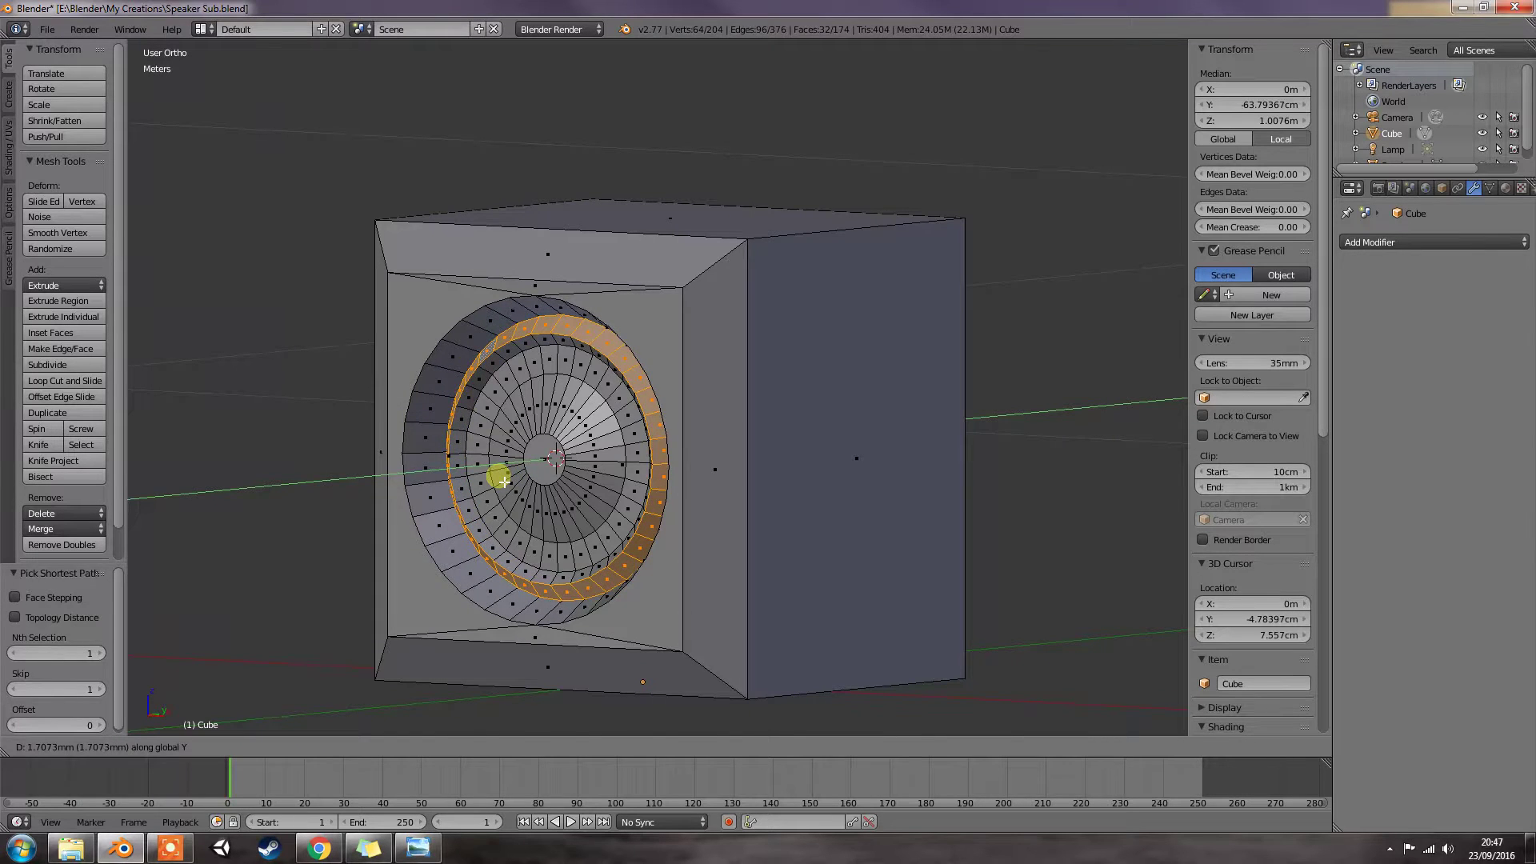
pyautogui.click(504, 480)
# Step: Clear the selection and reselect the full ring of faces just inside the recess's outer wall
pyautogui.press('l')
pyautogui.press('a')
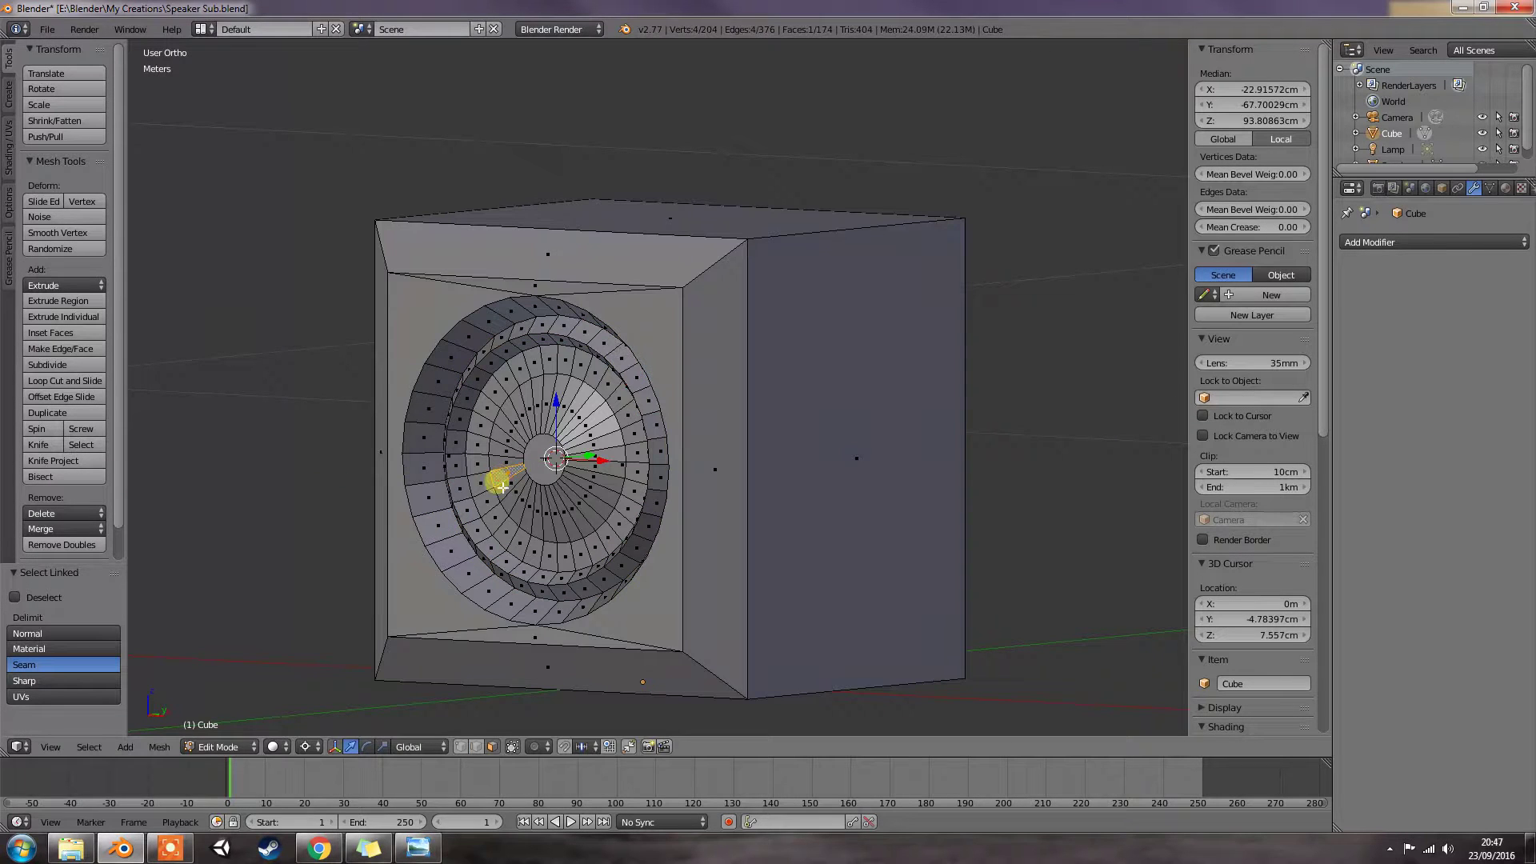
pyautogui.rightClick(485, 560)
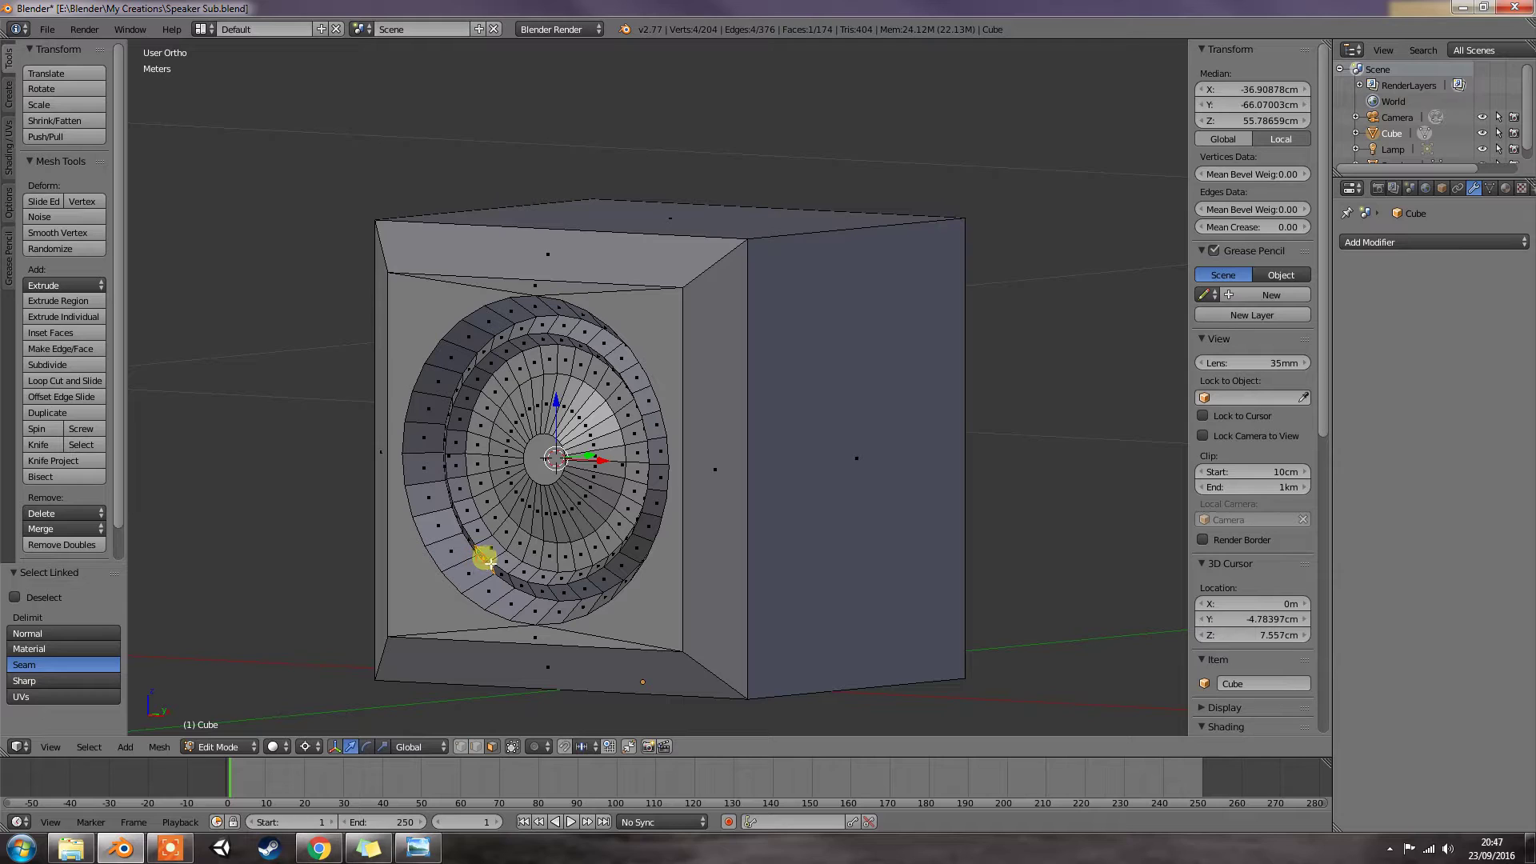
pyautogui.press('KP_5')
pyautogui.scroll(-3, 490, 563)
pyautogui.rightClick(490, 562)
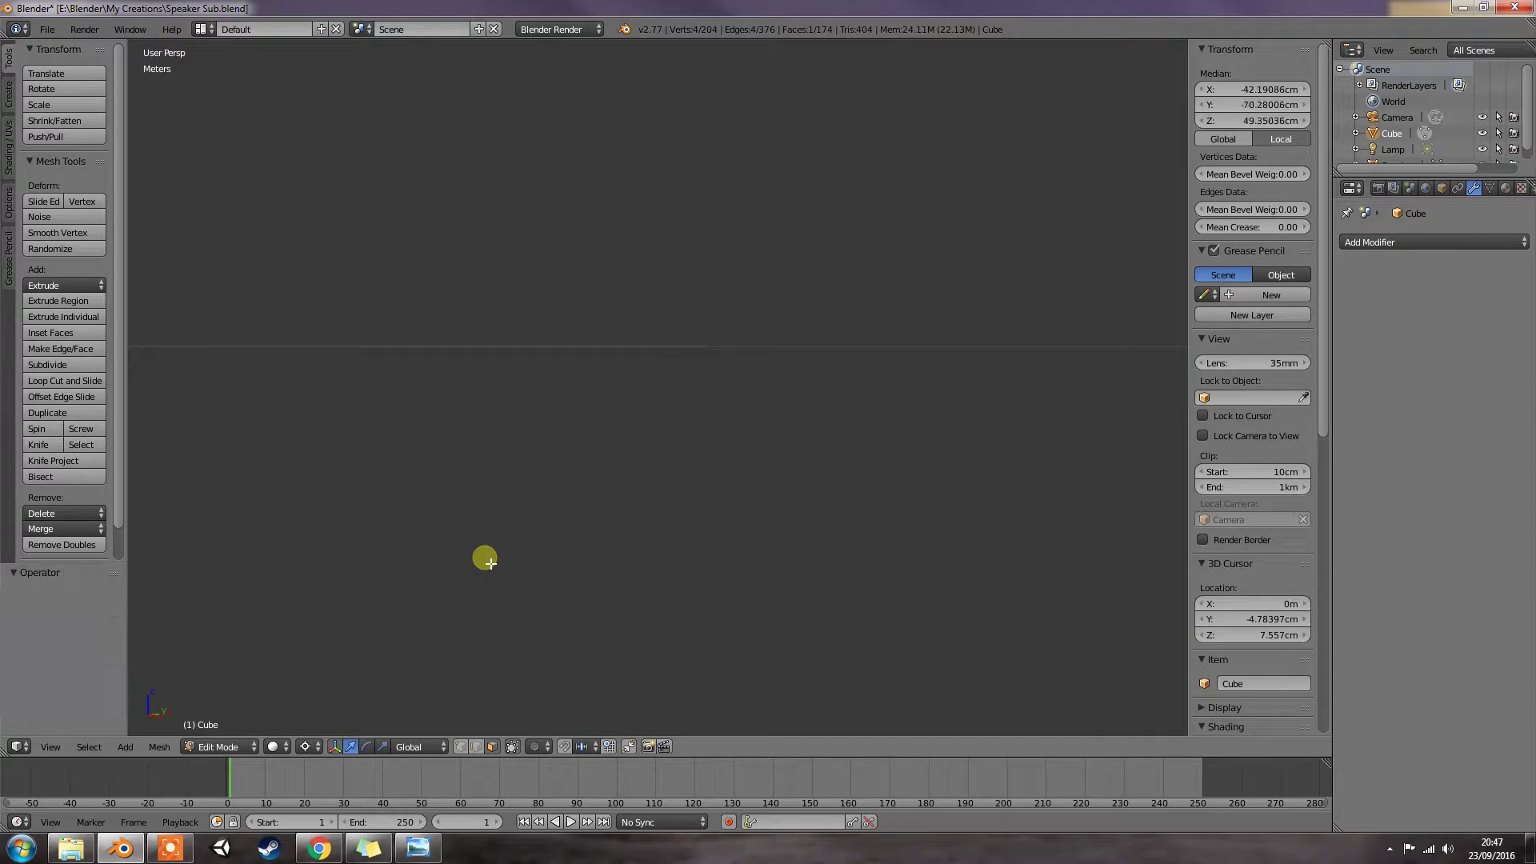
pyautogui.hotkey('ctrl', 'l')
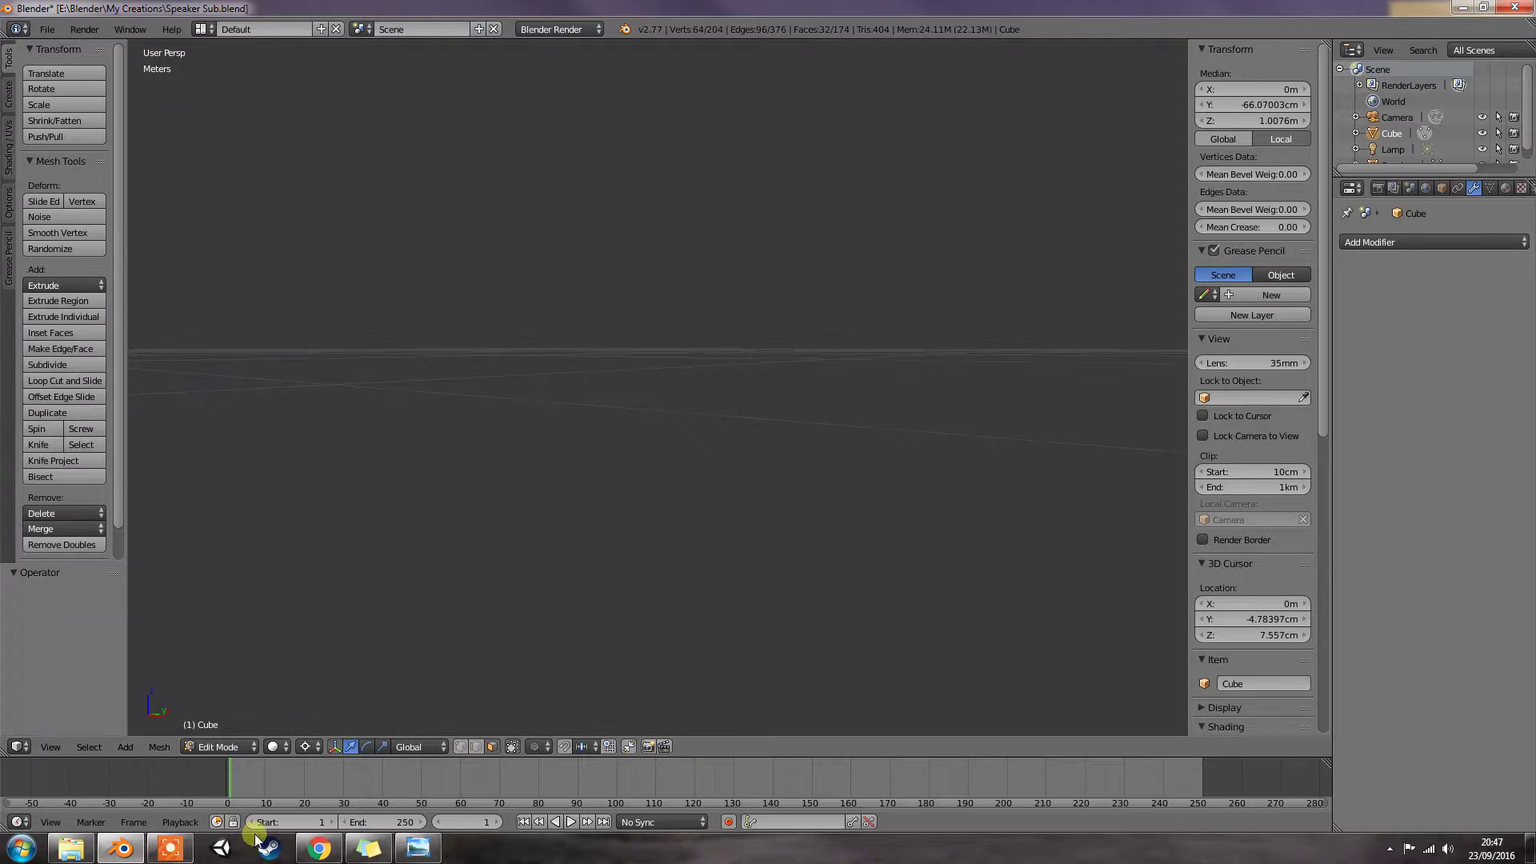
pyautogui.click(168, 848)
pyautogui.click(1009, 821)
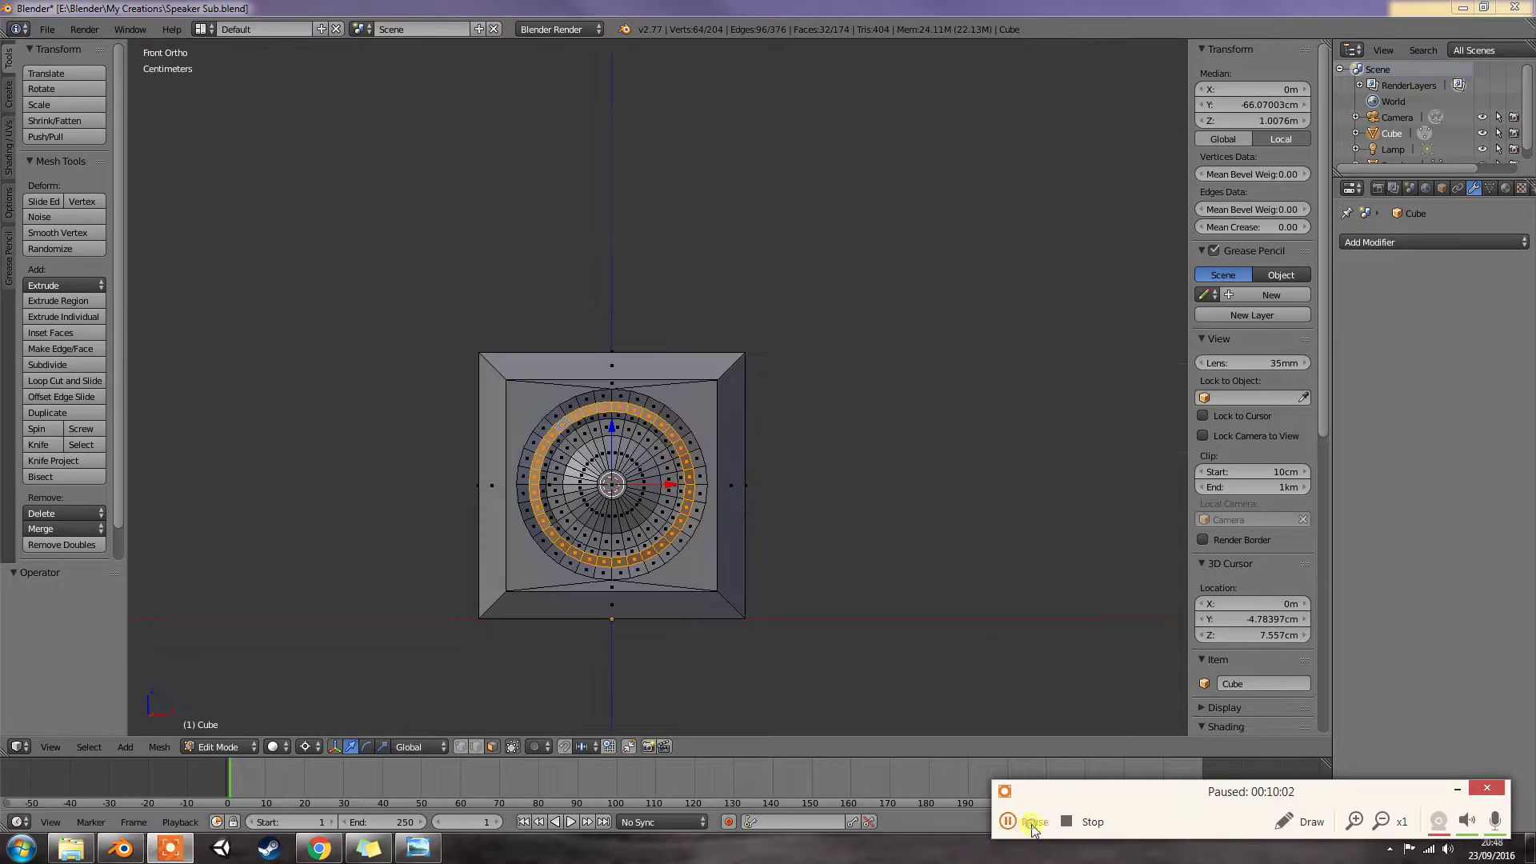
pyautogui.click(1456, 789)
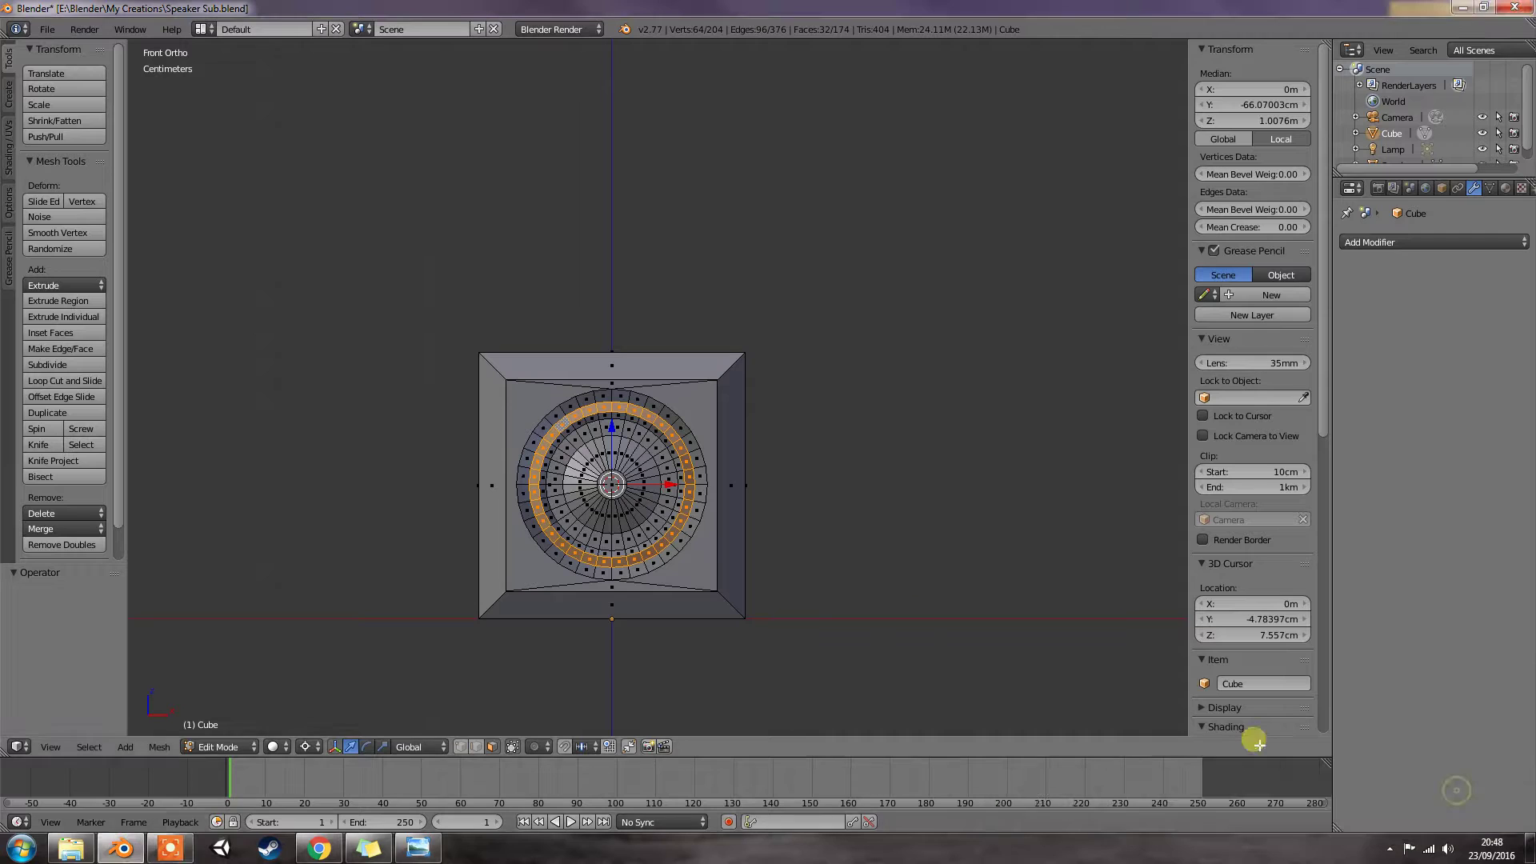
pyautogui.moveTo(880, 621); pyautogui.dragTo(852, 598, button='middle')
pyautogui.keyDown('shift'); pyautogui.moveTo(867, 546); pyautogui.dragTo(803, 588, button='middle'); pyautogui.keyUp('shift')
pyautogui.moveTo(803, 584); pyautogui.dragTo(795, 584, button='middle')
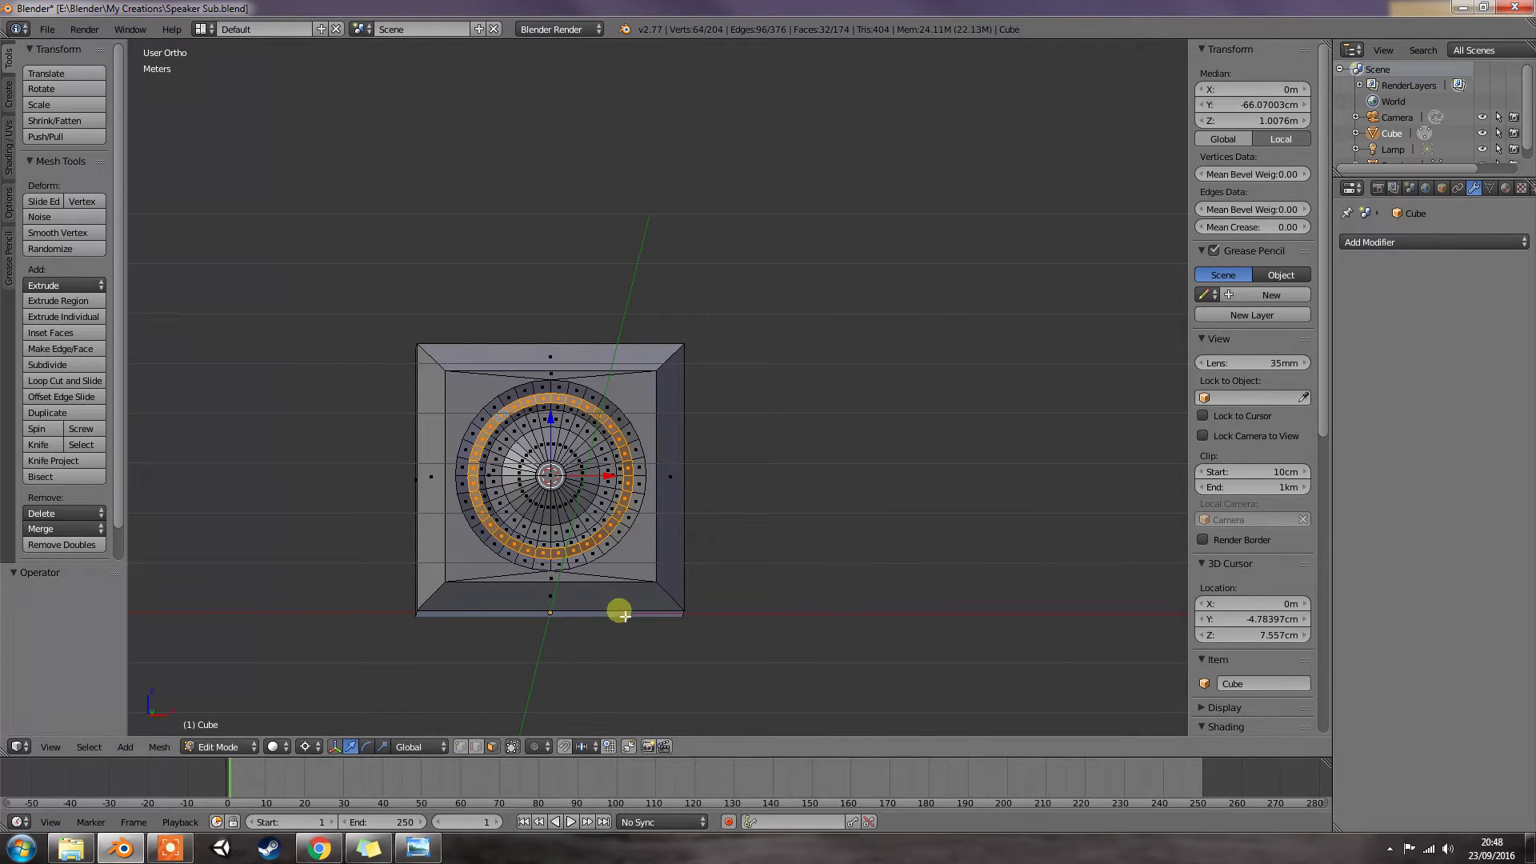
pyautogui.moveTo(650, 610); pyautogui.dragTo(667, 607, button='middle')
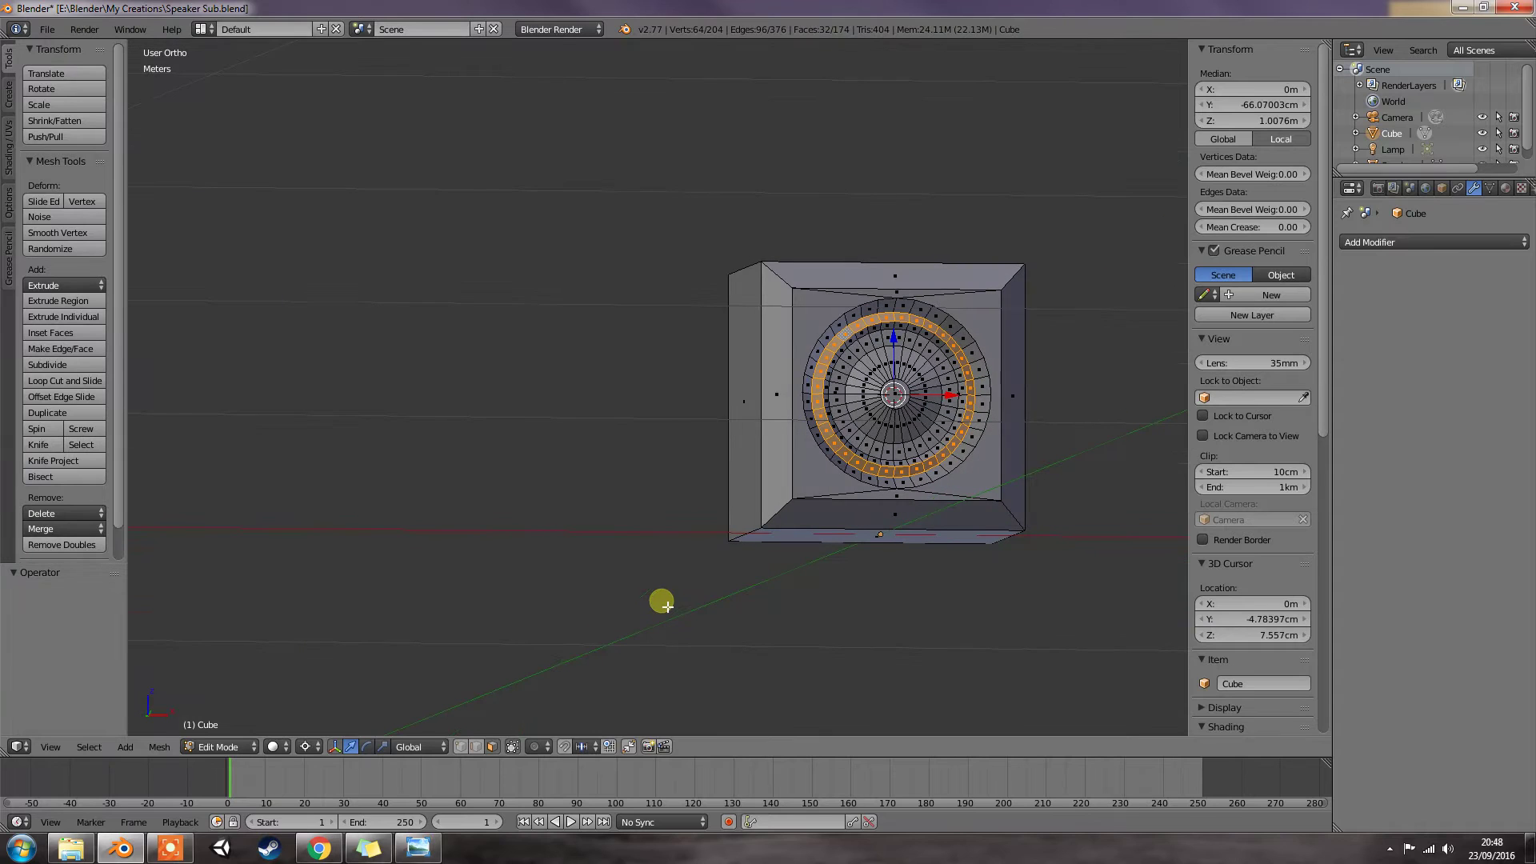
pyautogui.moveTo(788, 603); pyautogui.dragTo(569, 623, button='middle')
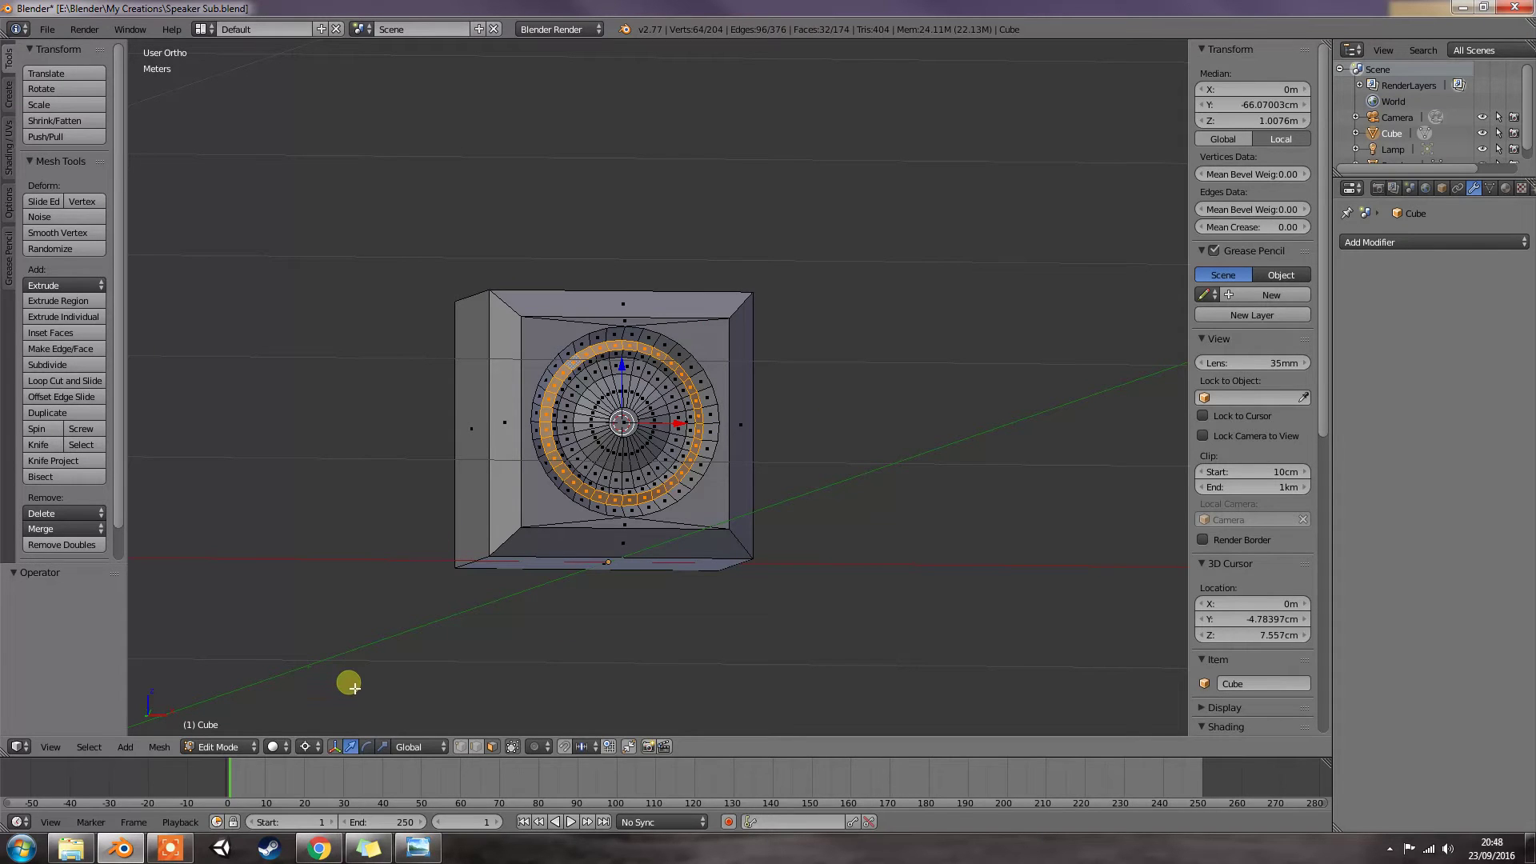
pyautogui.click(180, 854)
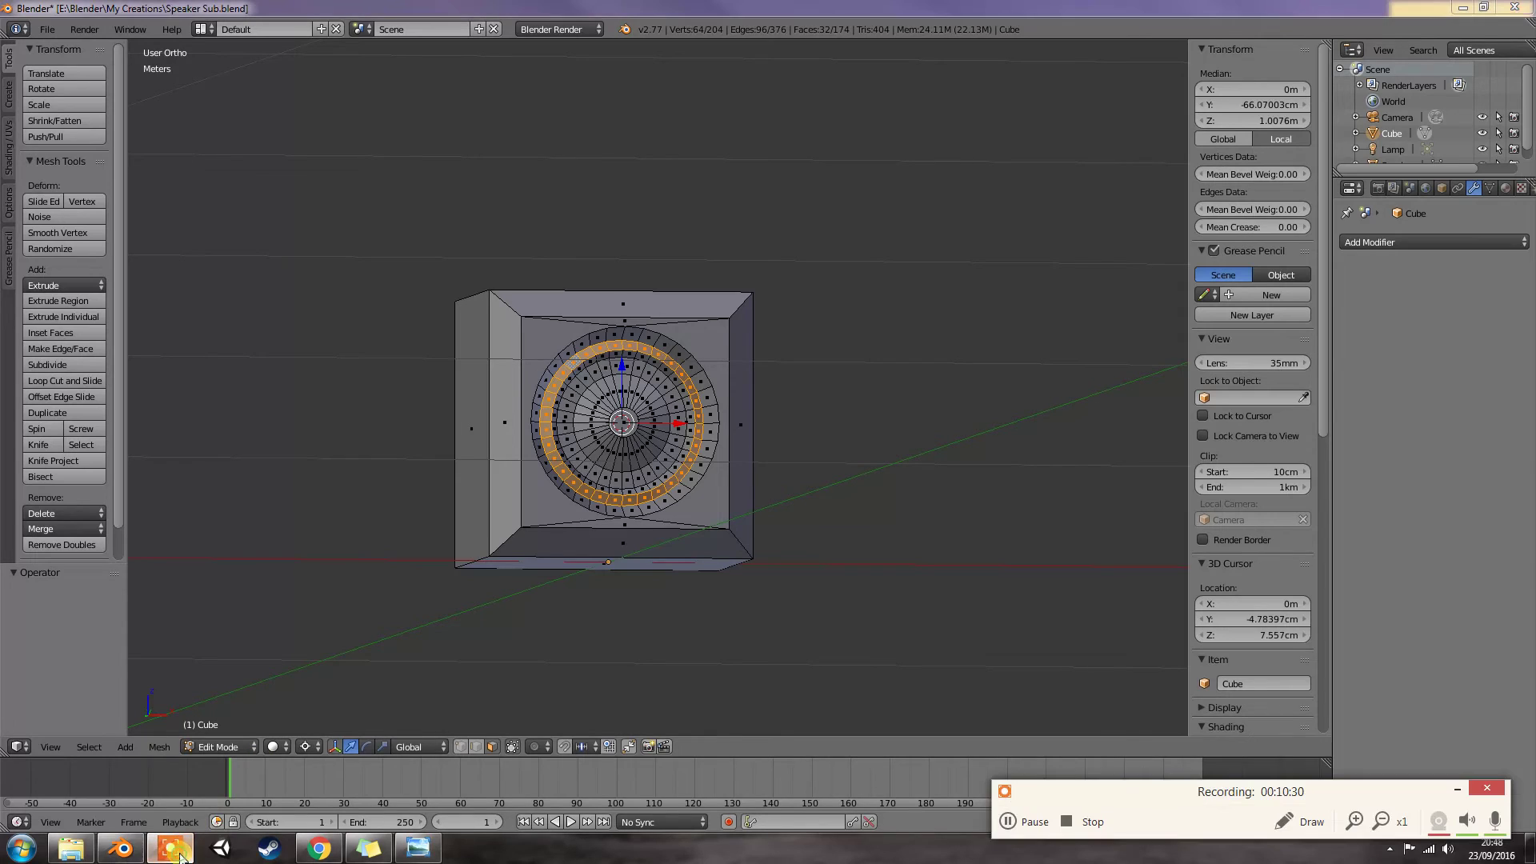